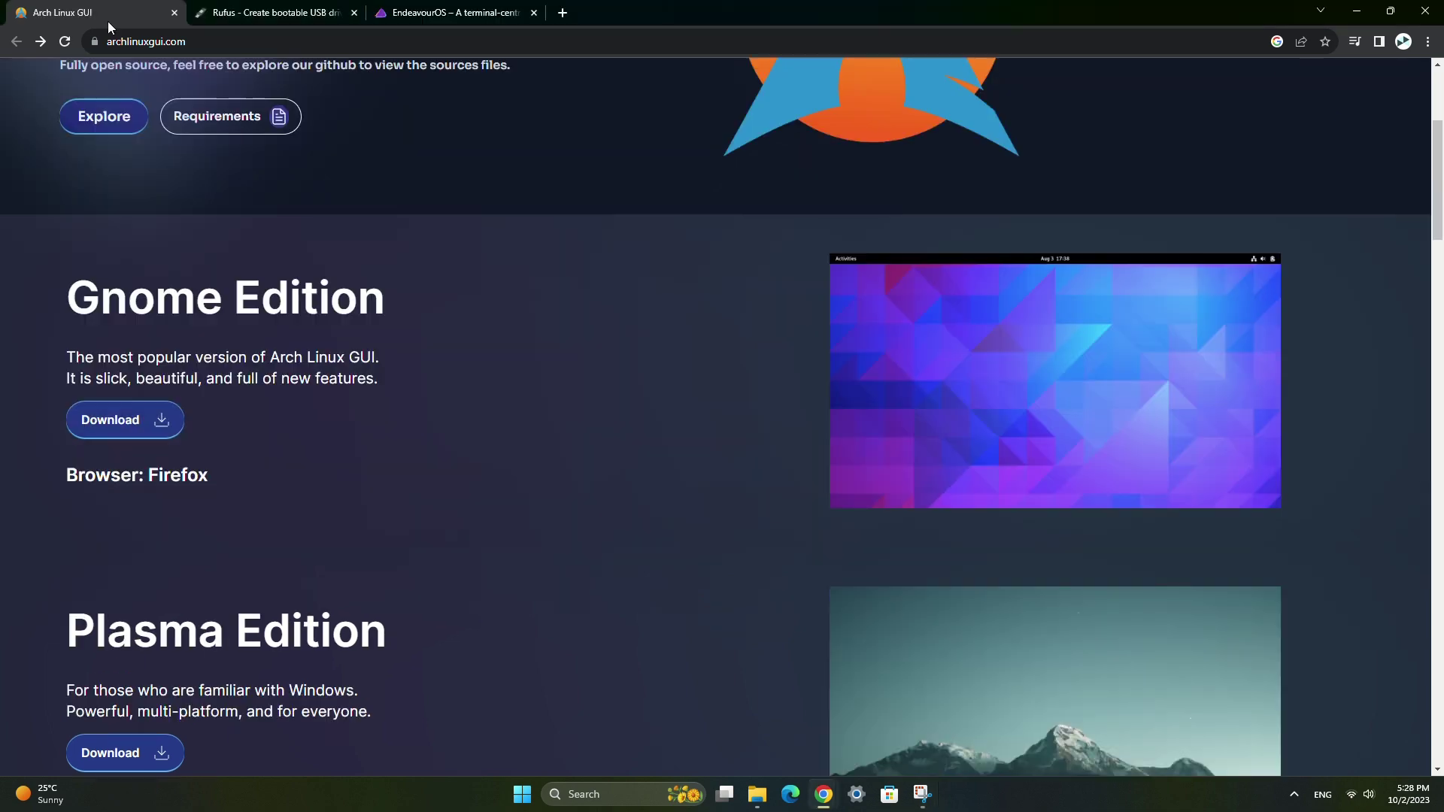
# Step: Highlight the Arch Linux GUI heading, subtitle and Powered by line on the homepage
pyautogui.scroll(5, 310, 278)
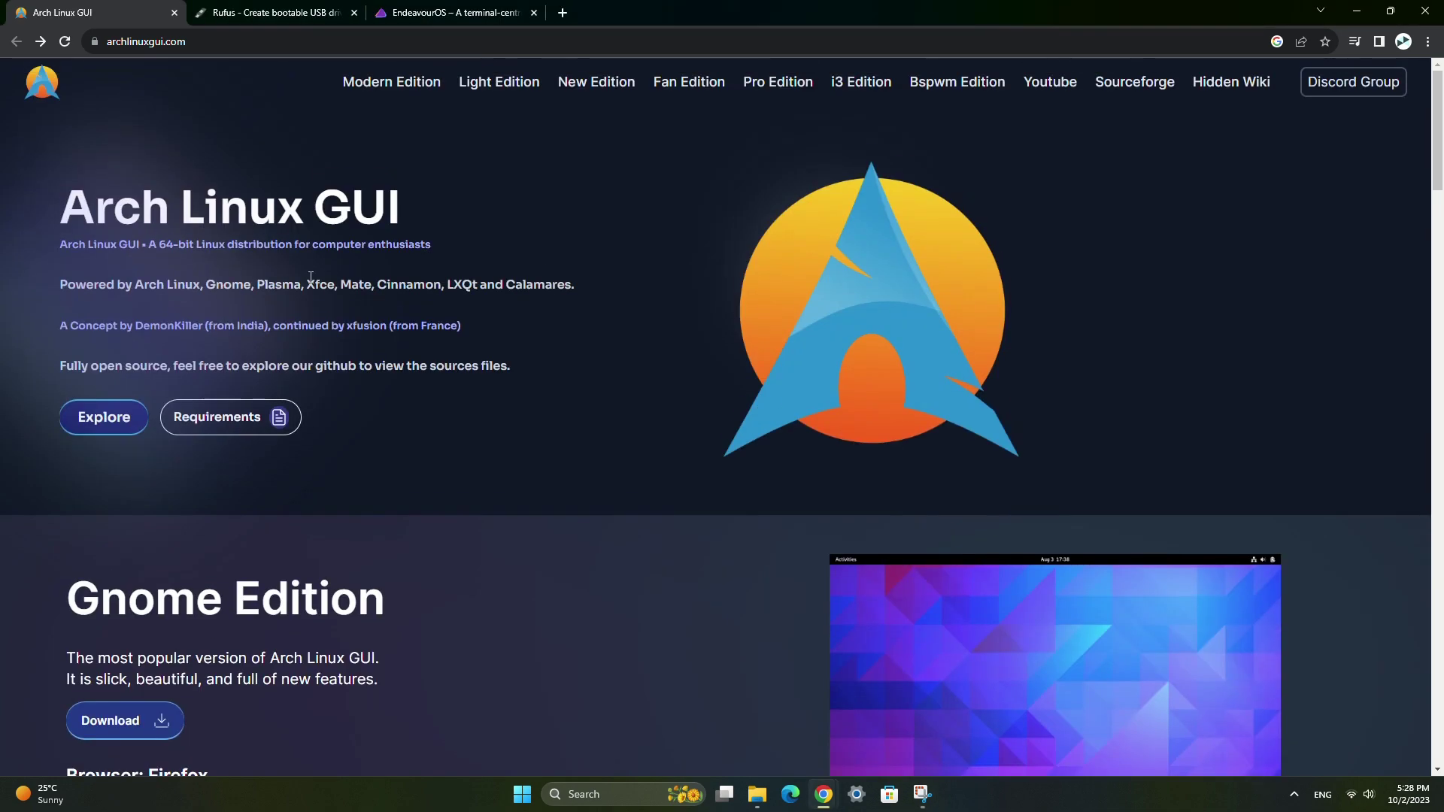
pyautogui.moveTo(79, 204); pyautogui.dragTo(297, 218)
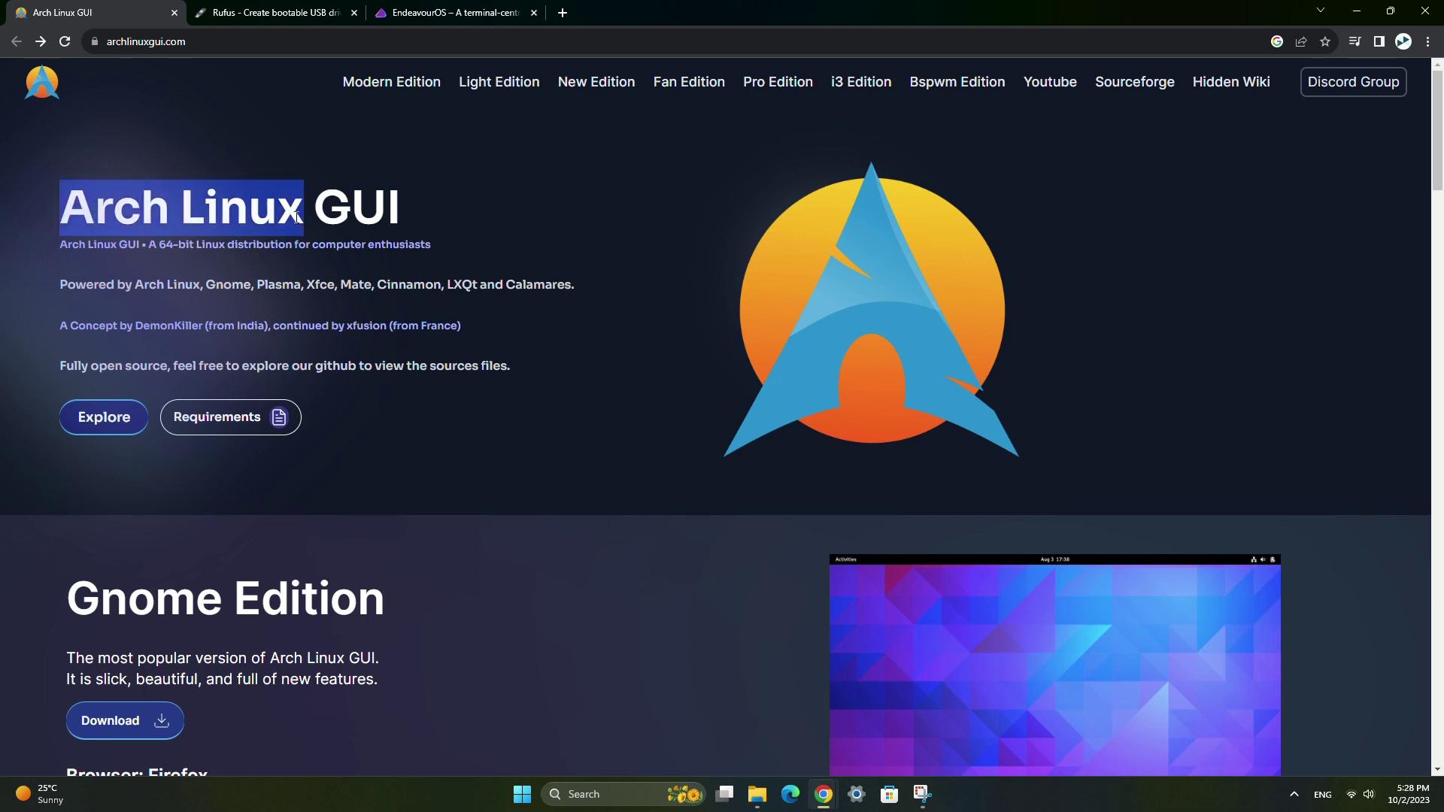
pyautogui.click(297, 218)
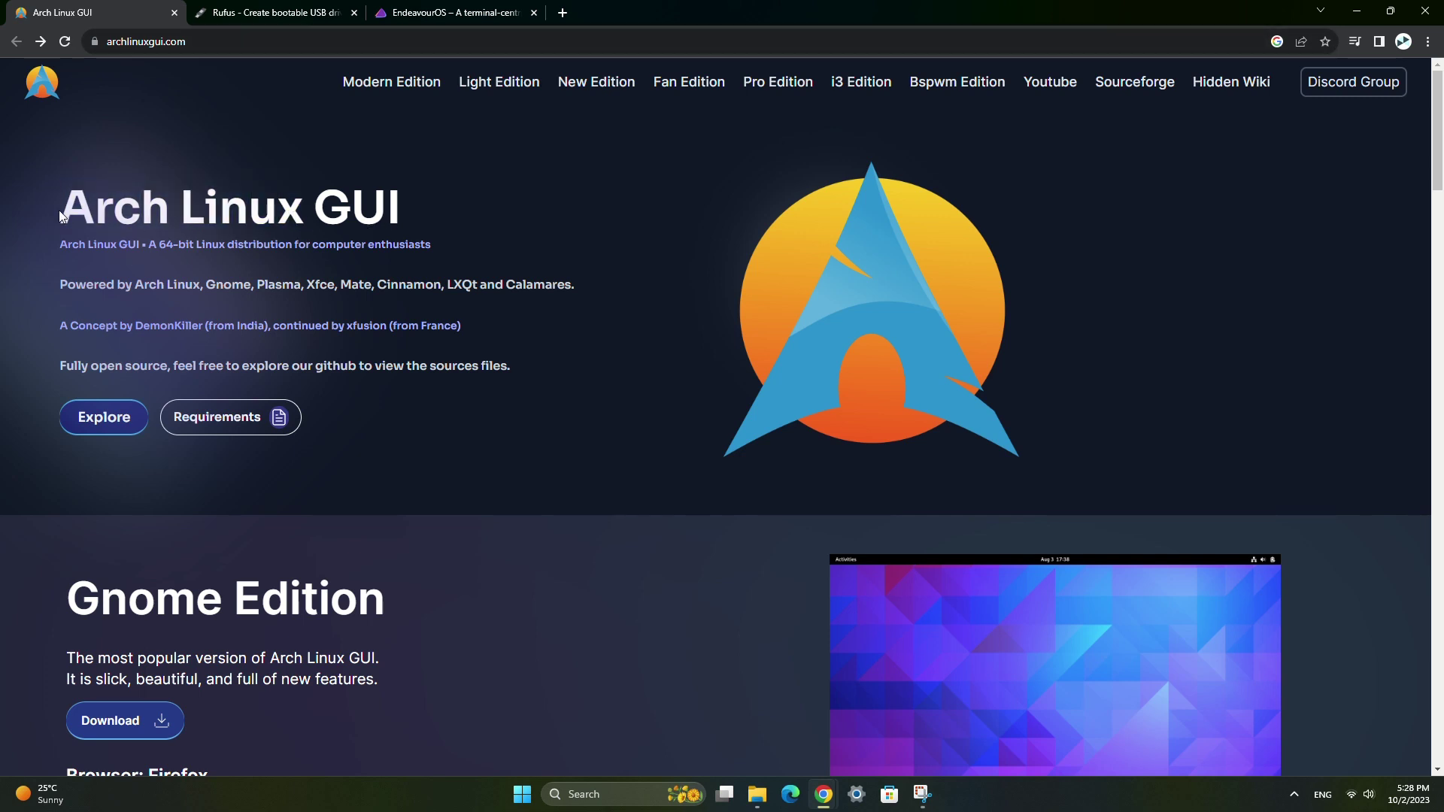
pyautogui.moveTo(61, 216); pyautogui.dragTo(383, 217)
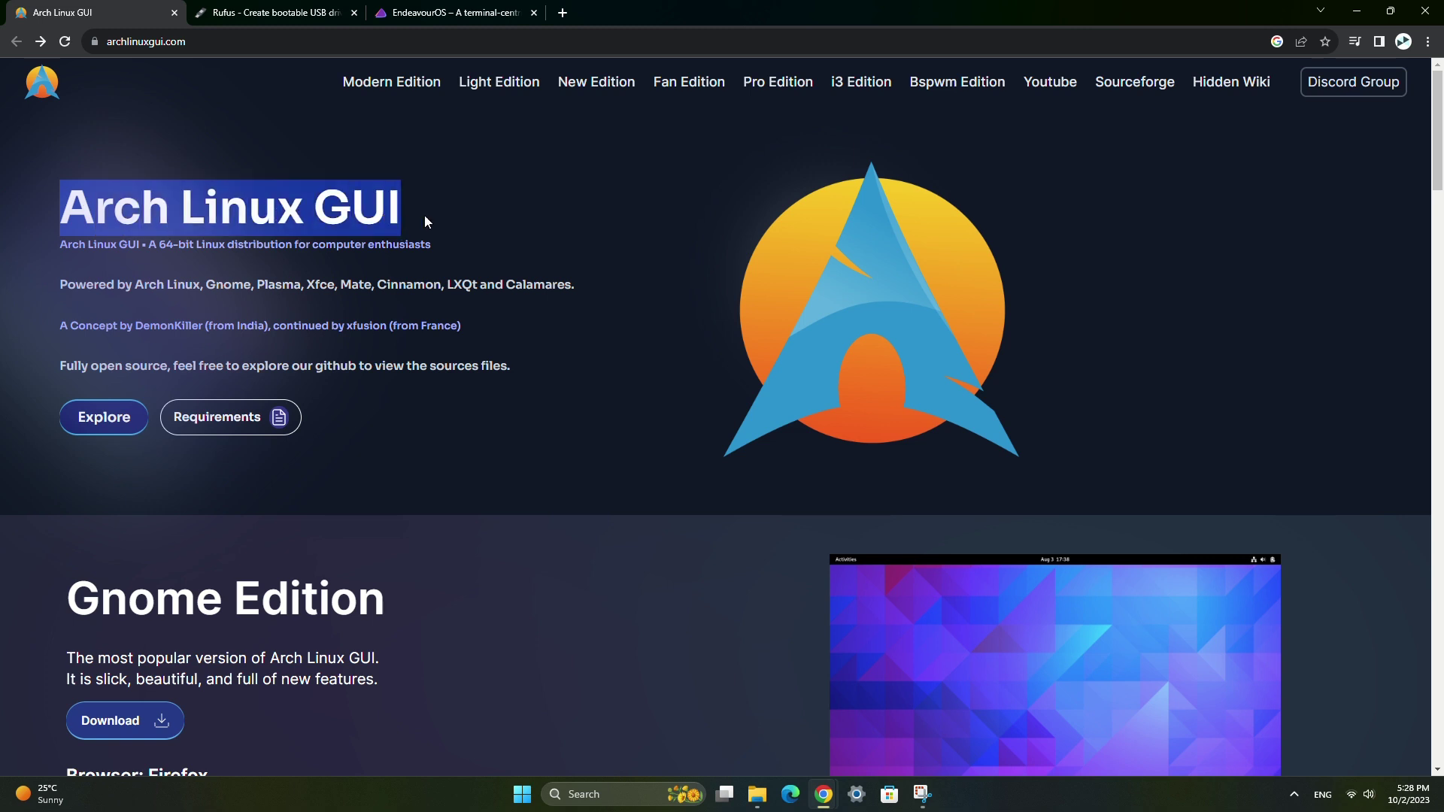
pyautogui.moveTo(47, 237); pyautogui.dragTo(368, 248)
pyautogui.moveTo(59, 284); pyautogui.dragTo(147, 288)
pyautogui.click(205, 219)
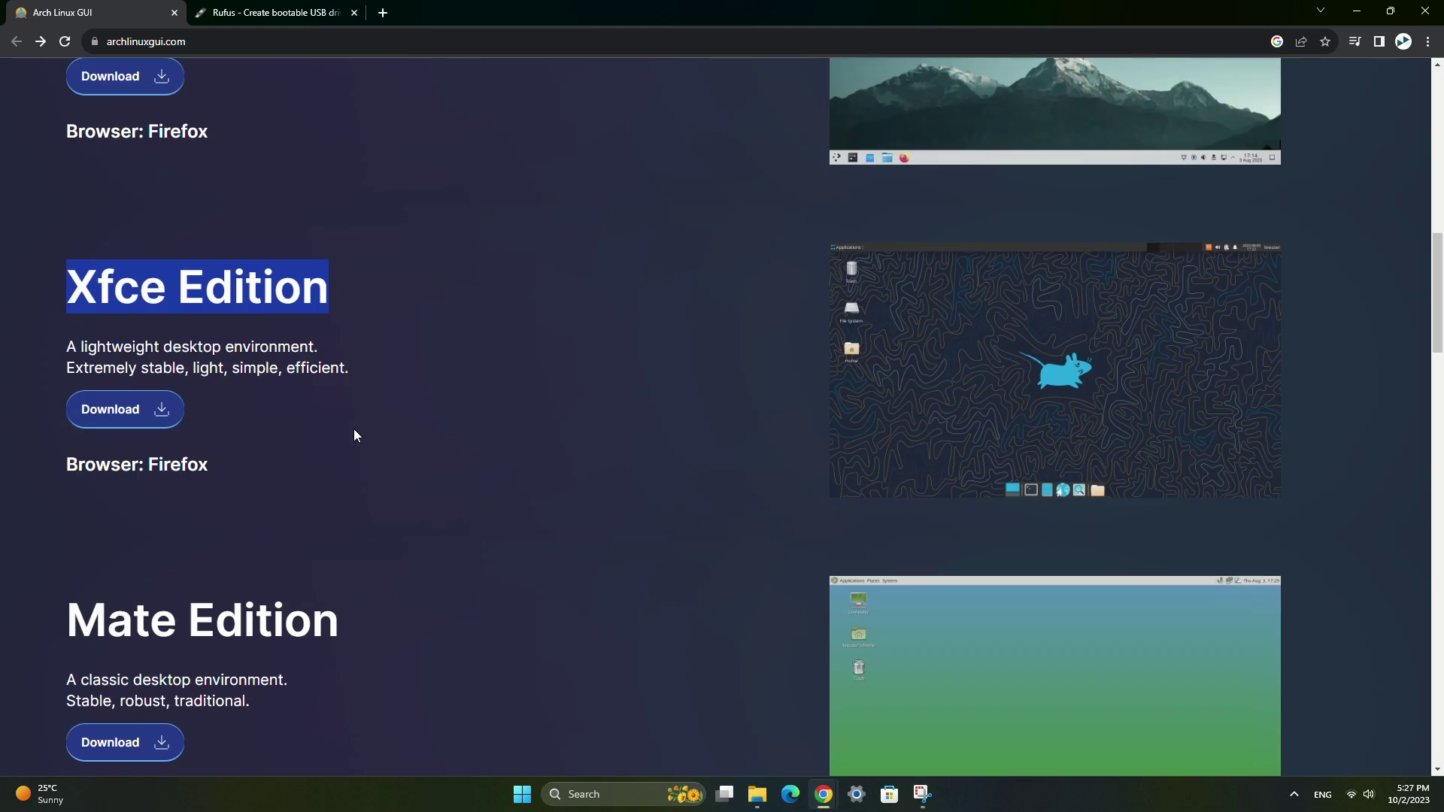
# Step: Scroll to the Gnome Edition and start its download
pyautogui.scroll(-2, 353, 432)
pyautogui.scroll(2, 354, 433)
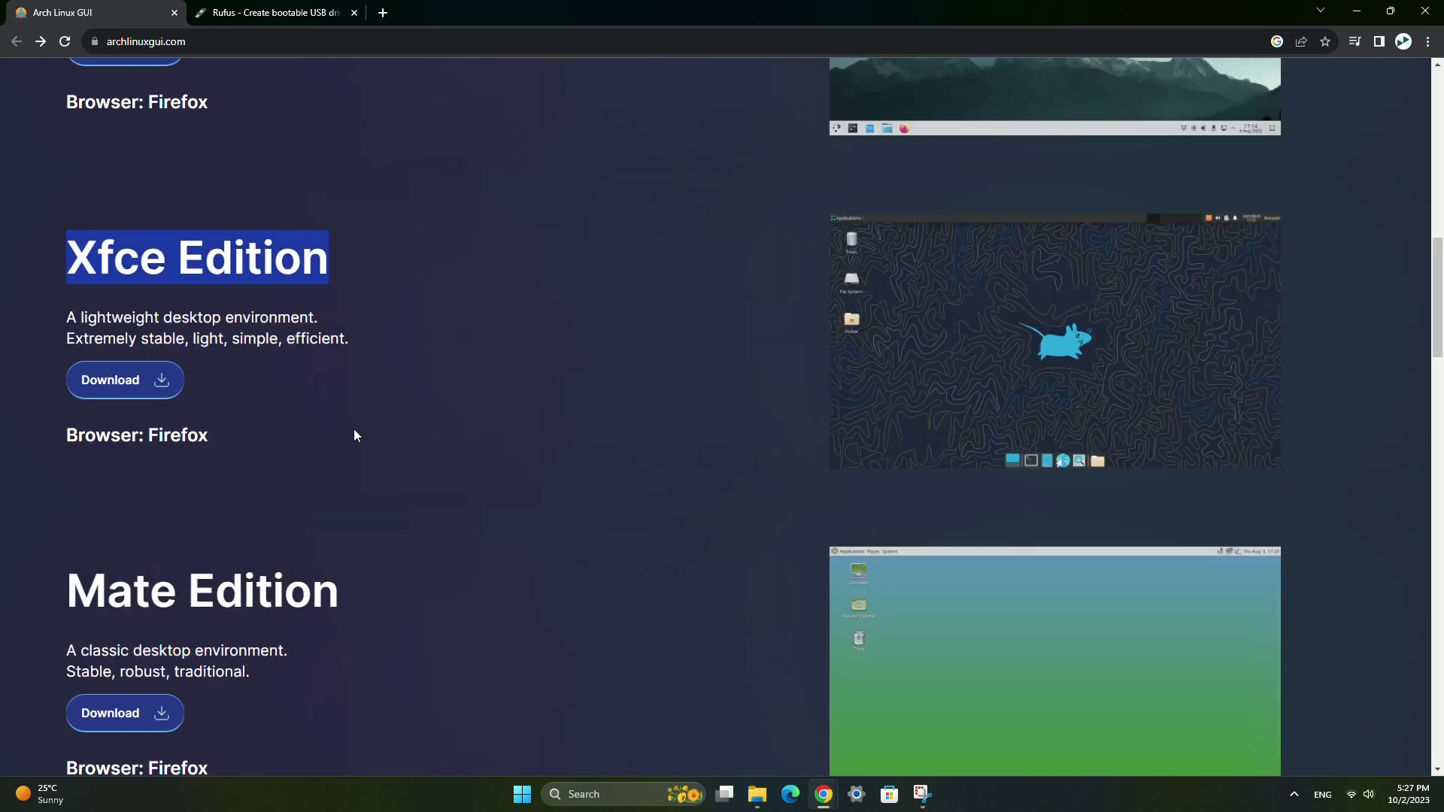
pyautogui.scroll(9, 354, 434)
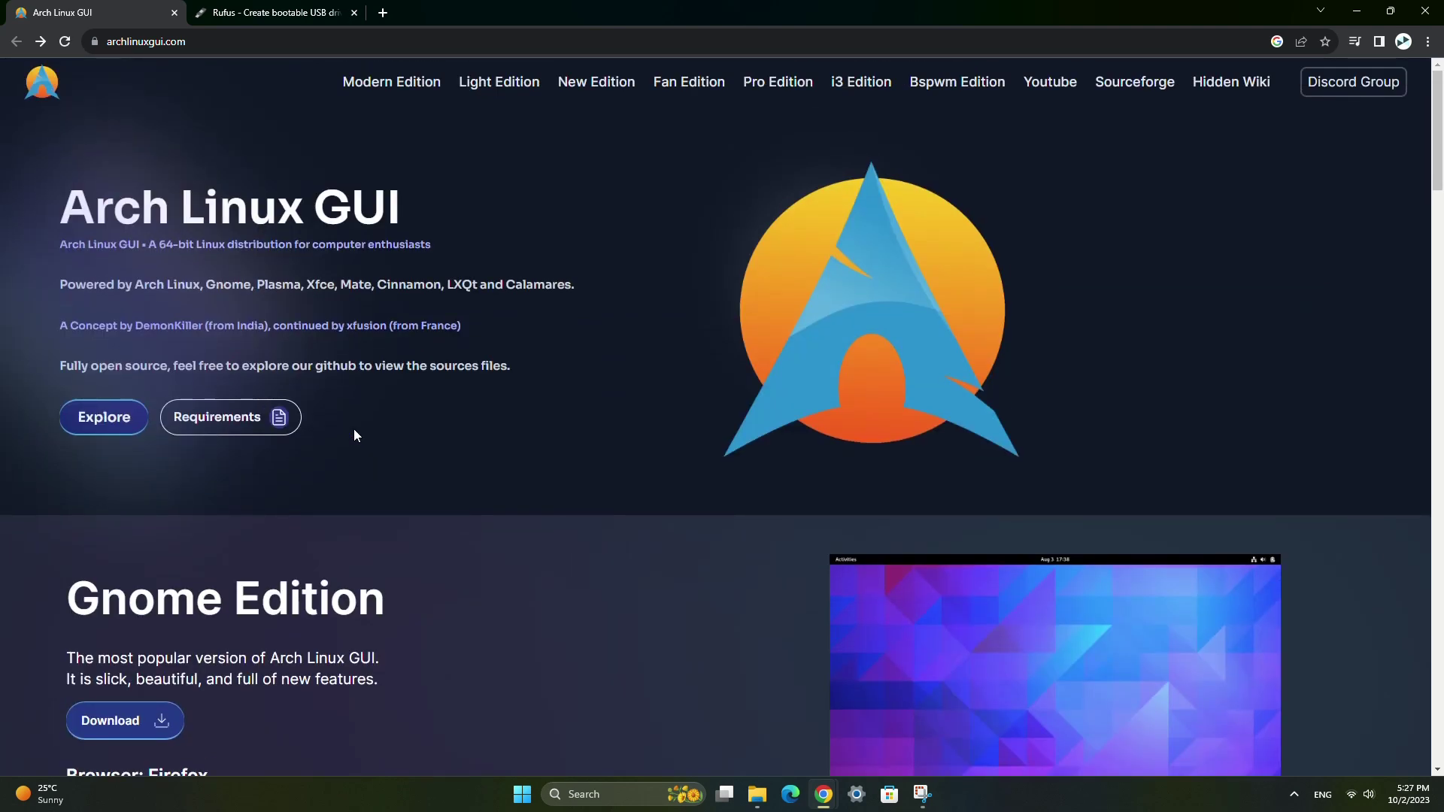
pyautogui.scroll(-3, 450, 380)
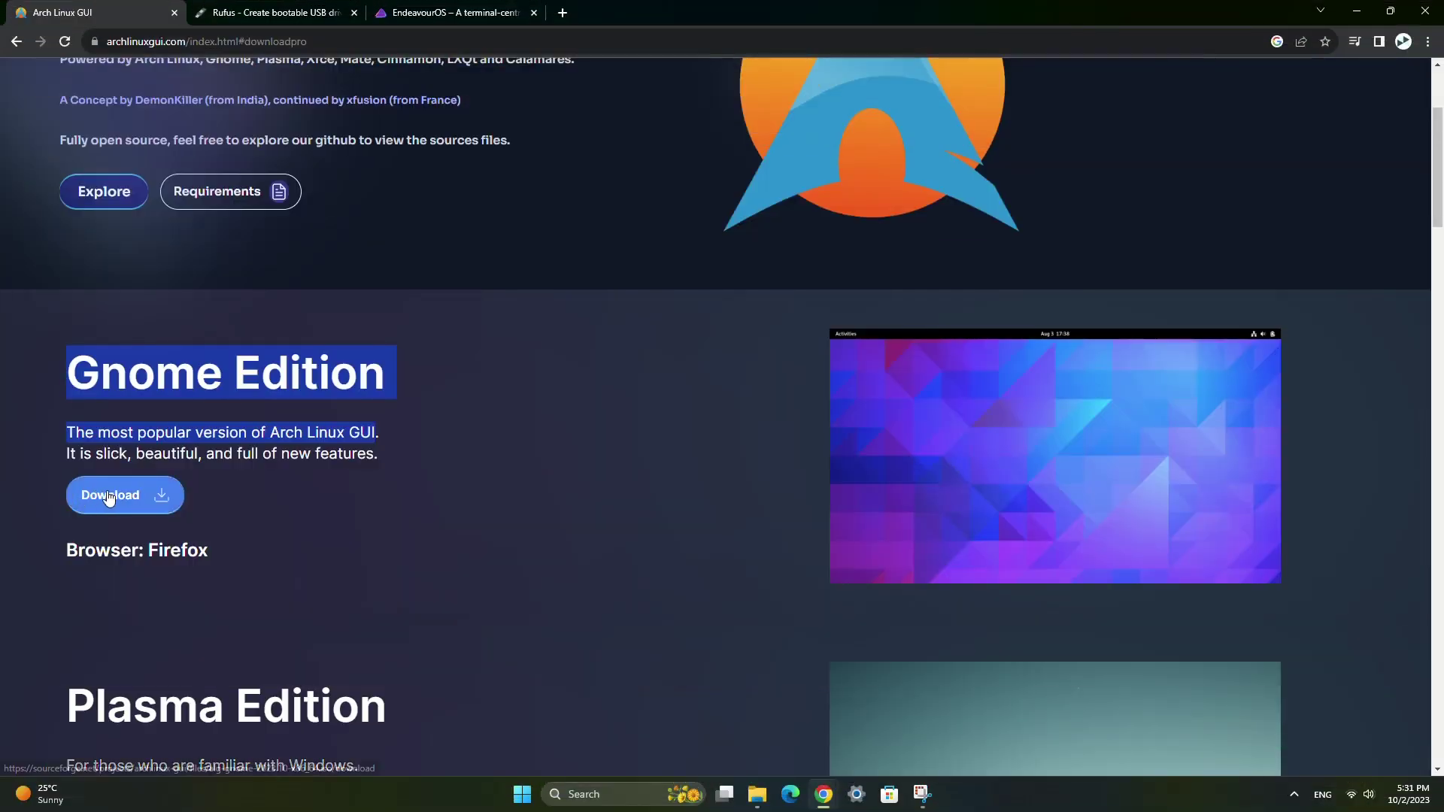
pyautogui.click(129, 437)
pyautogui.click(119, 494)
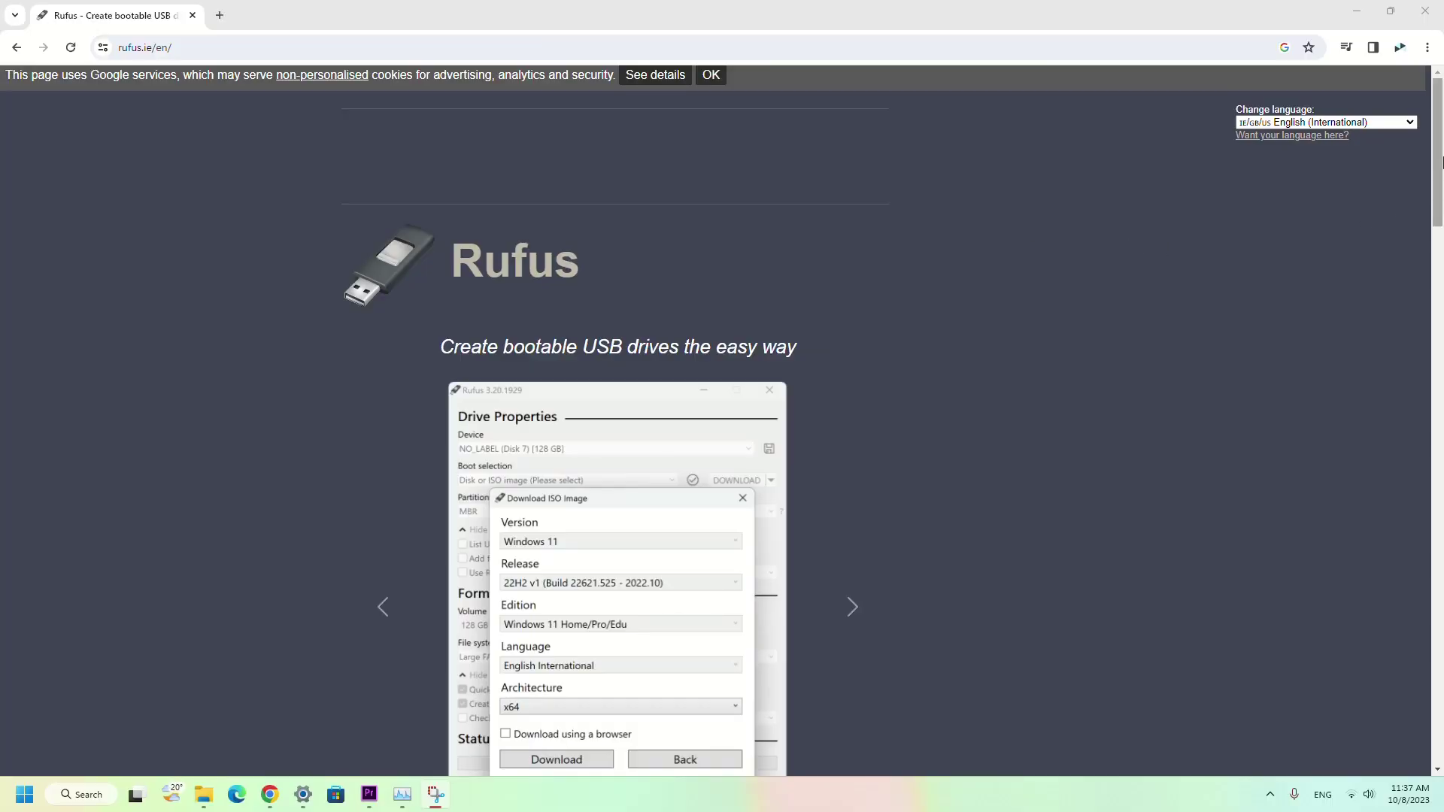
# Step: Download the portable Rufus 4.2 executable, dismiss the ad, and check the recent downloads list
pyautogui.scroll(-5, 1440, 162)
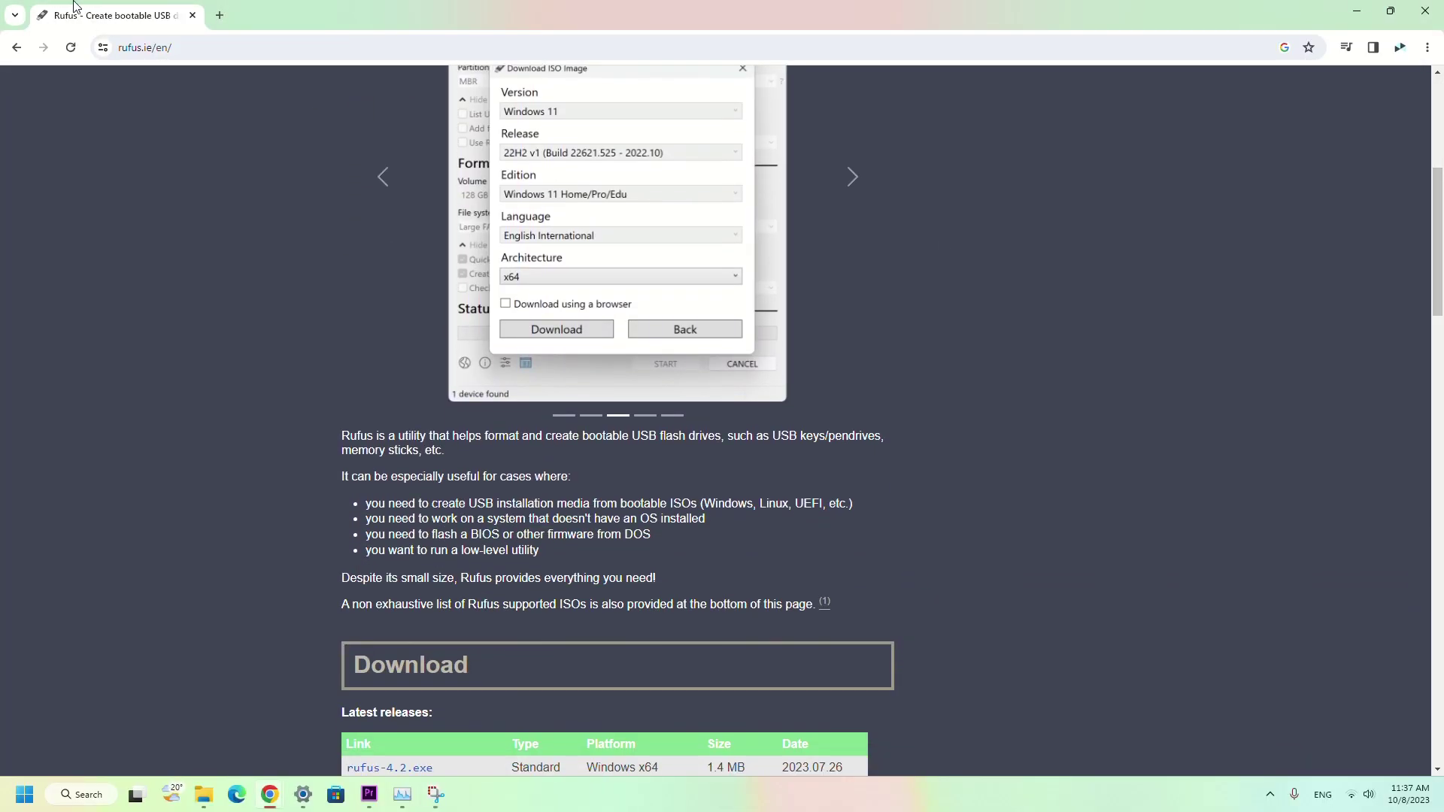
pyautogui.moveTo(186, 43); pyautogui.dragTo(128, 43)
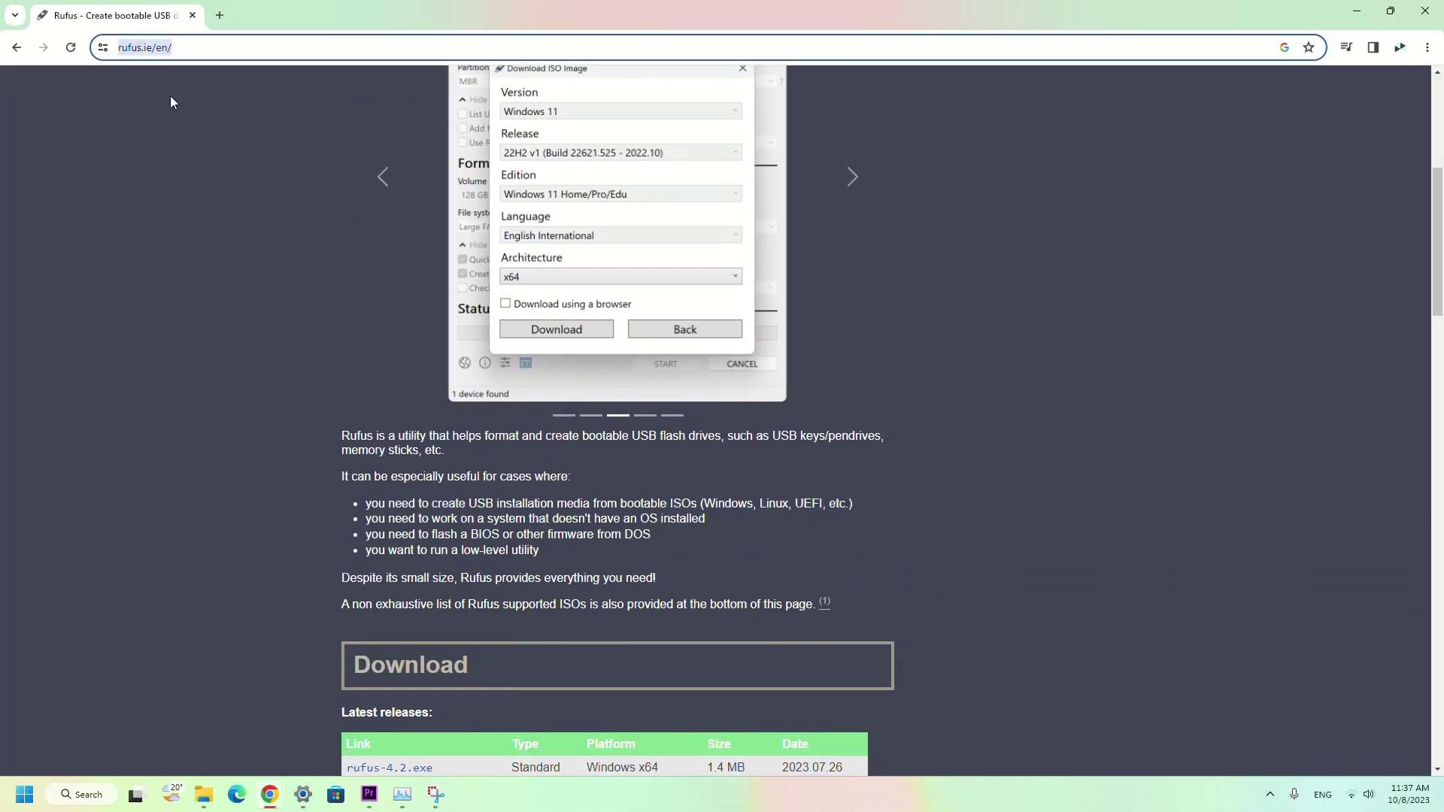
pyautogui.moveTo(1440, 240); pyautogui.dragTo(1440, 278)
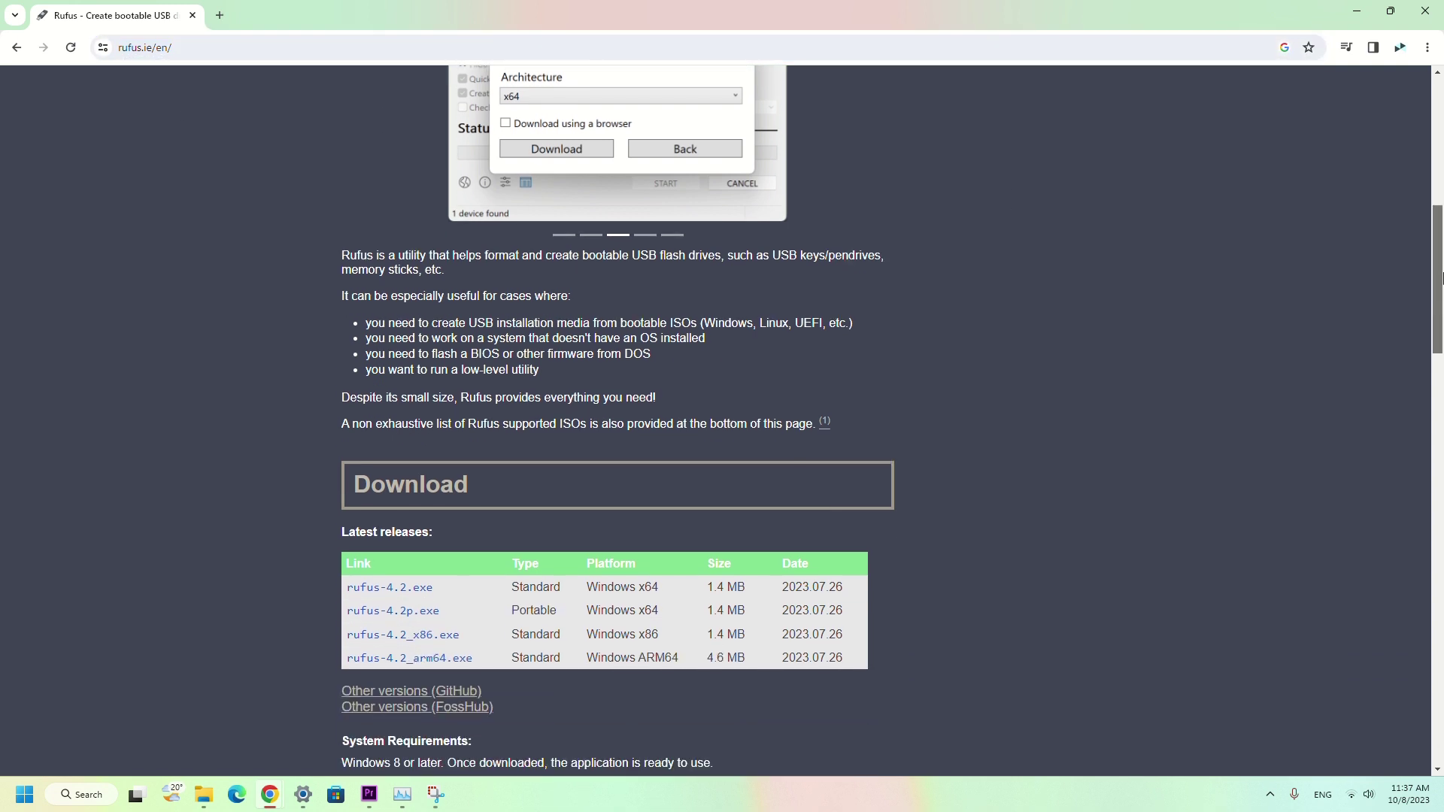
pyautogui.click(393, 621)
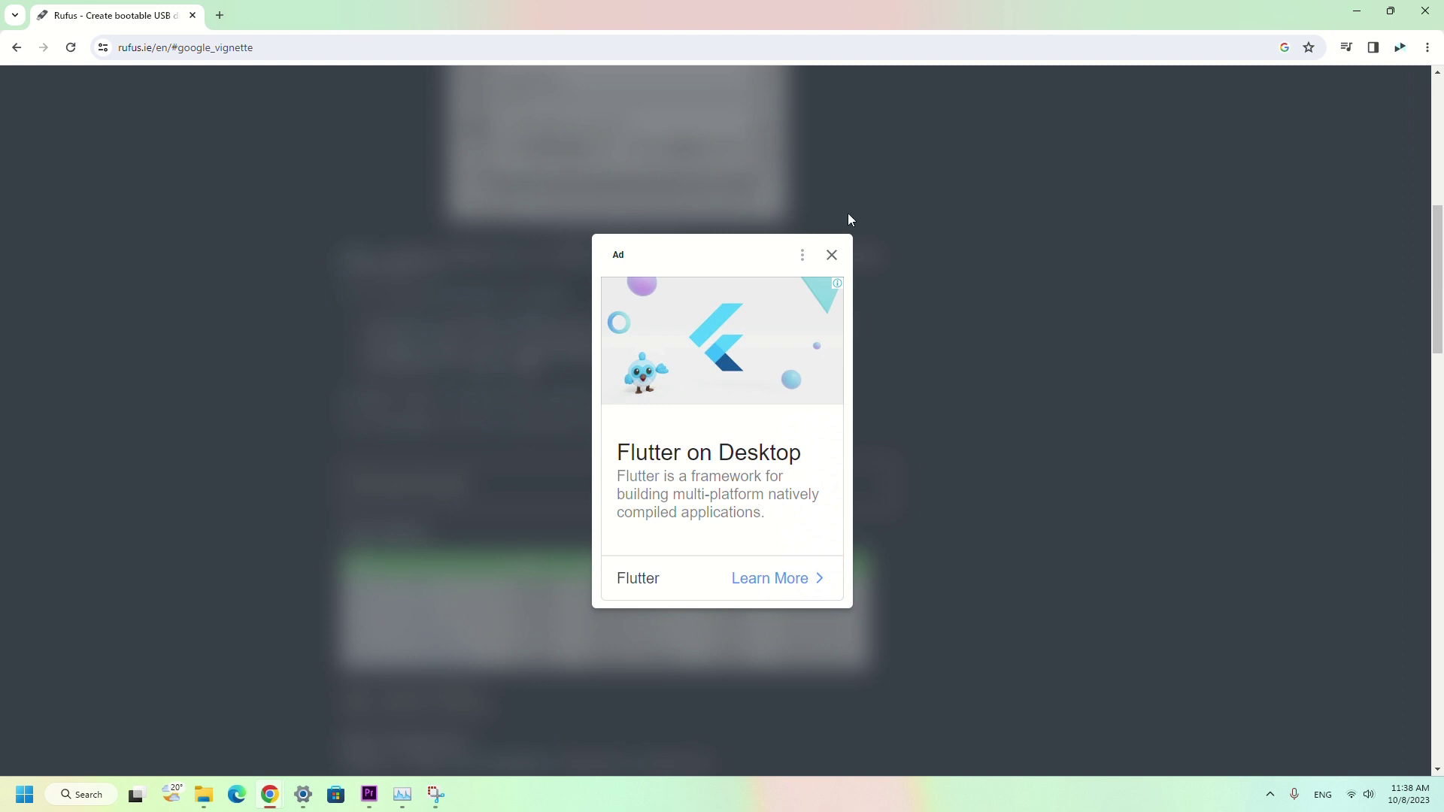
pyautogui.click(832, 255)
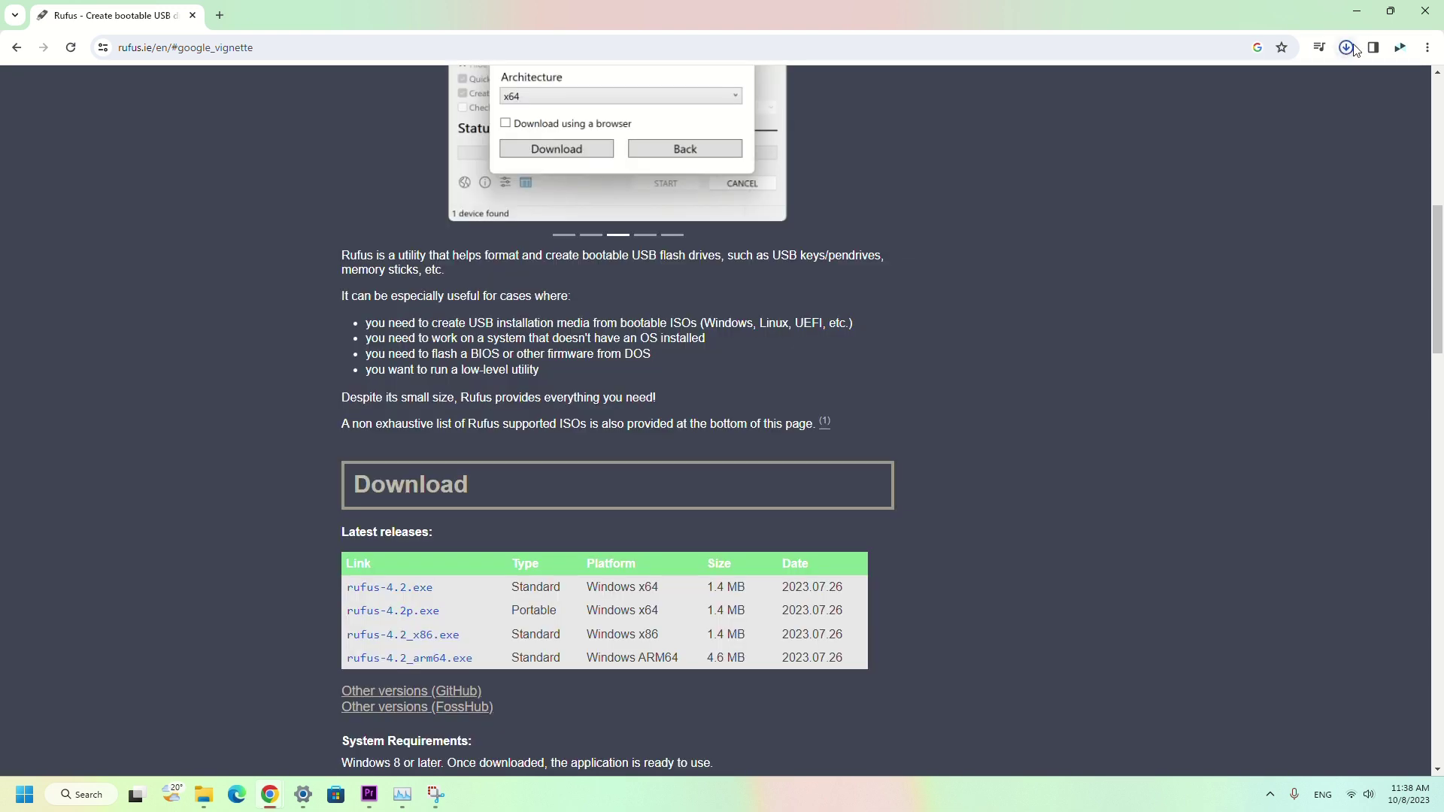
pyautogui.click(1352, 49)
pyautogui.click(1179, 351)
# Step: Bring the GNOME Tour window up from the activities overview
pyautogui.click(1346, 47)
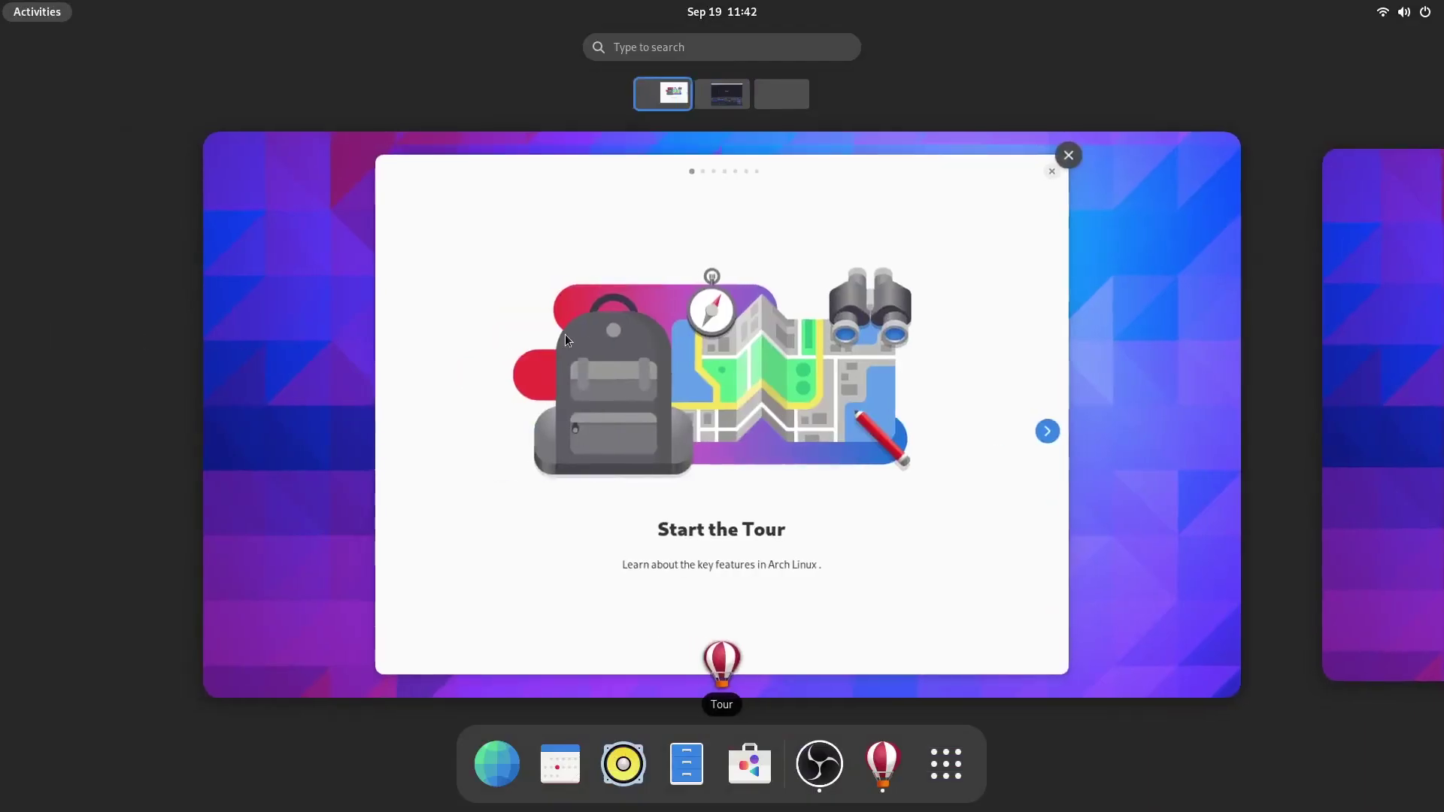
pyautogui.click(565, 340)
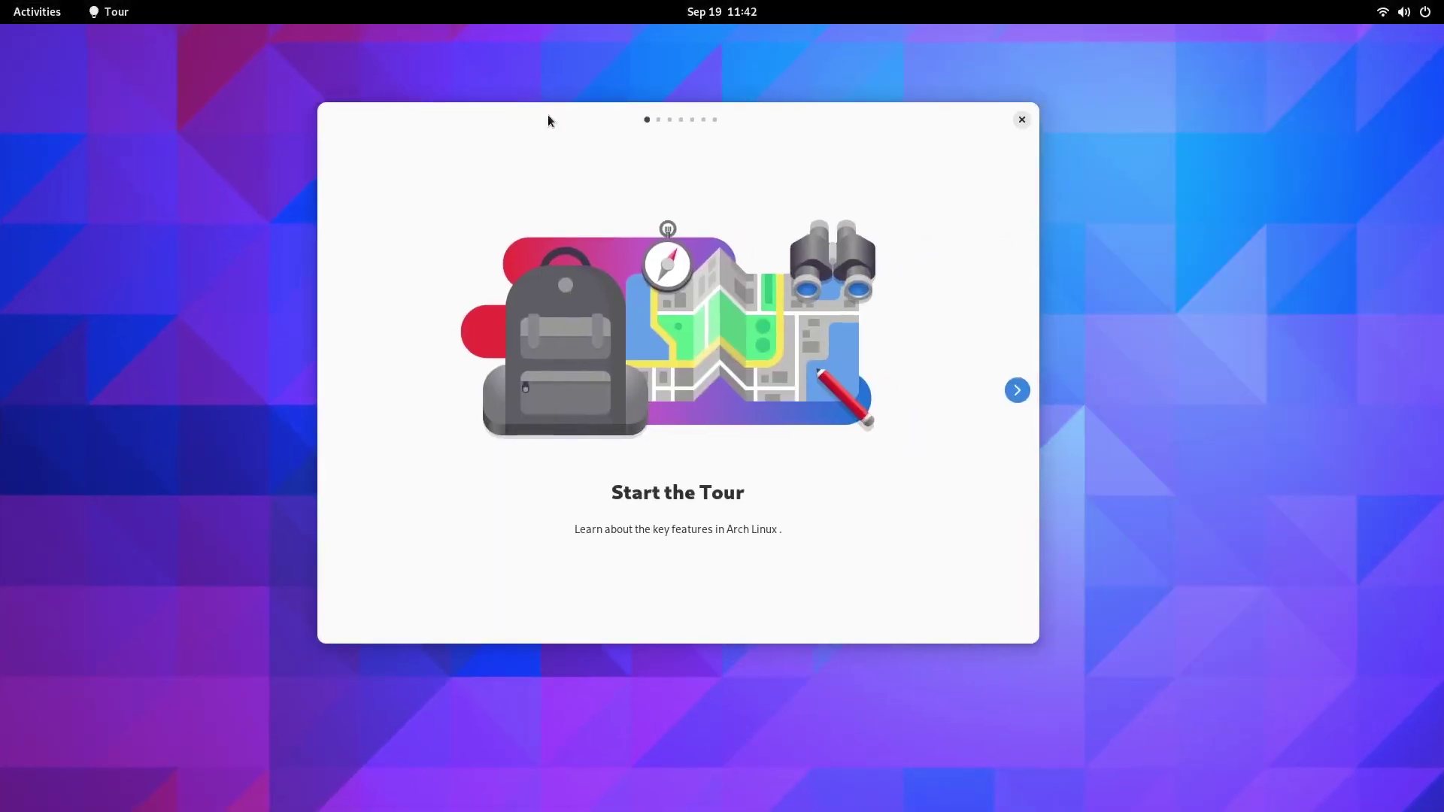
pyautogui.moveTo(4, 8)
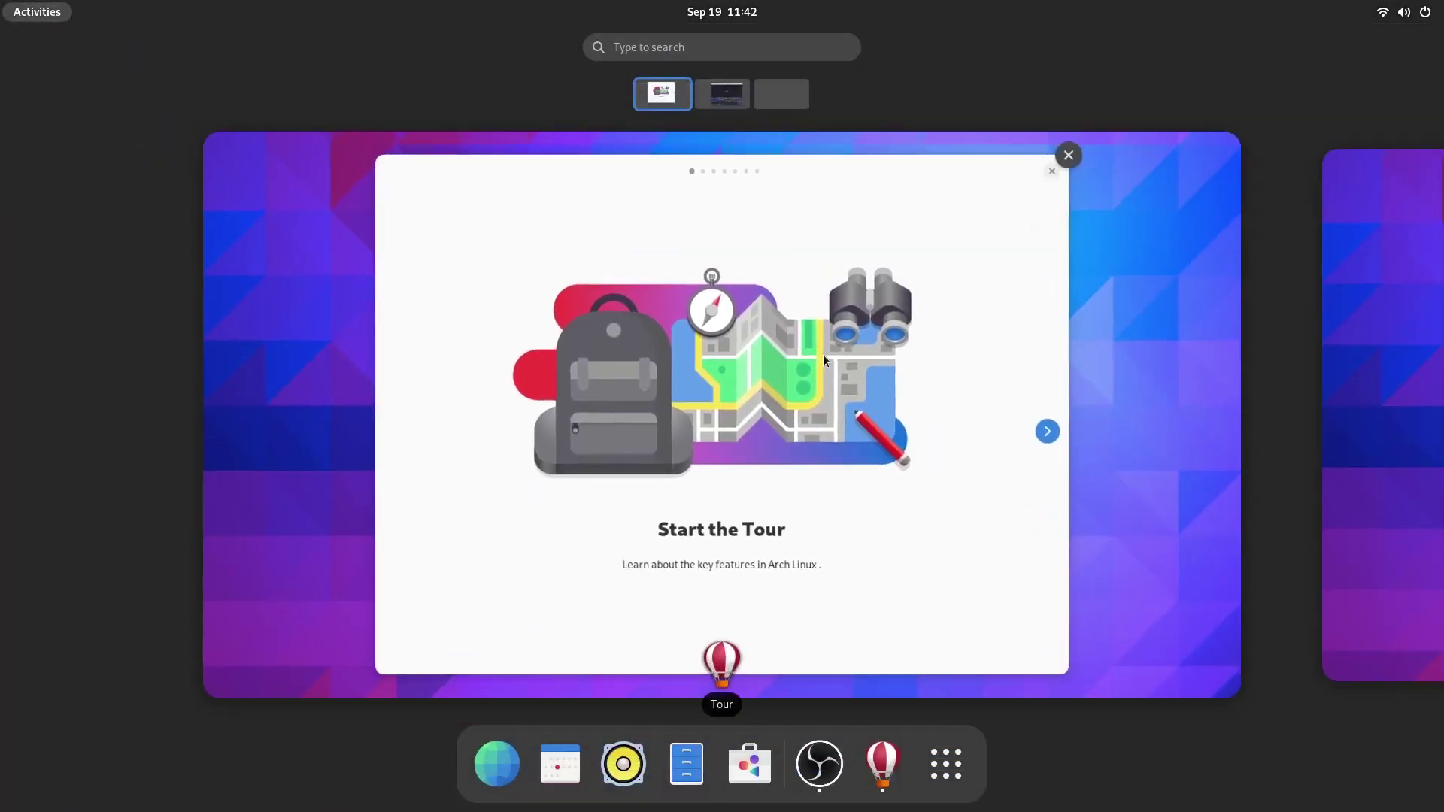
pyautogui.click(822, 354)
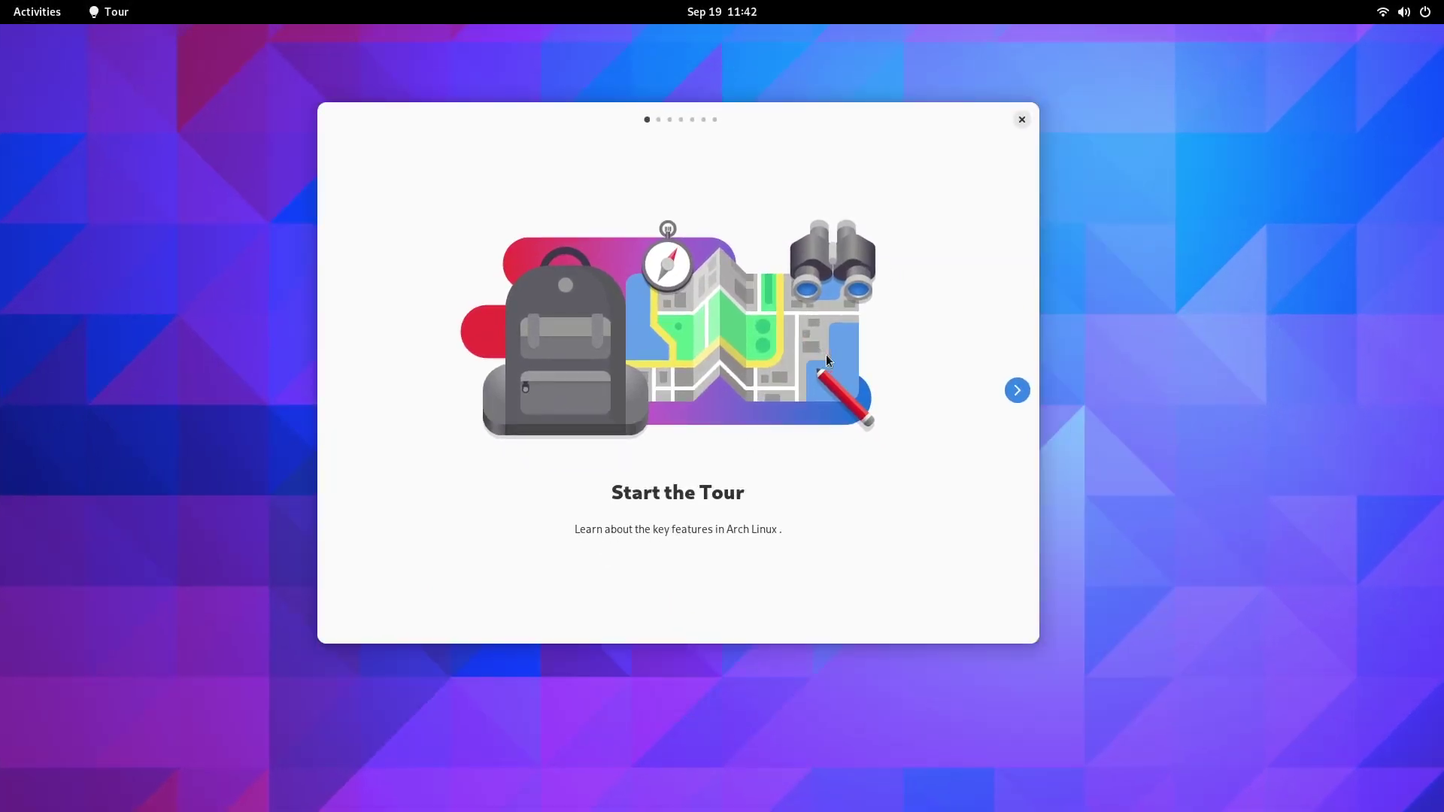
# Step: Page through the tour to its final 'That's it. Have a nice day!' slide and close it
pyautogui.click(1014, 398)
pyautogui.click(1013, 398)
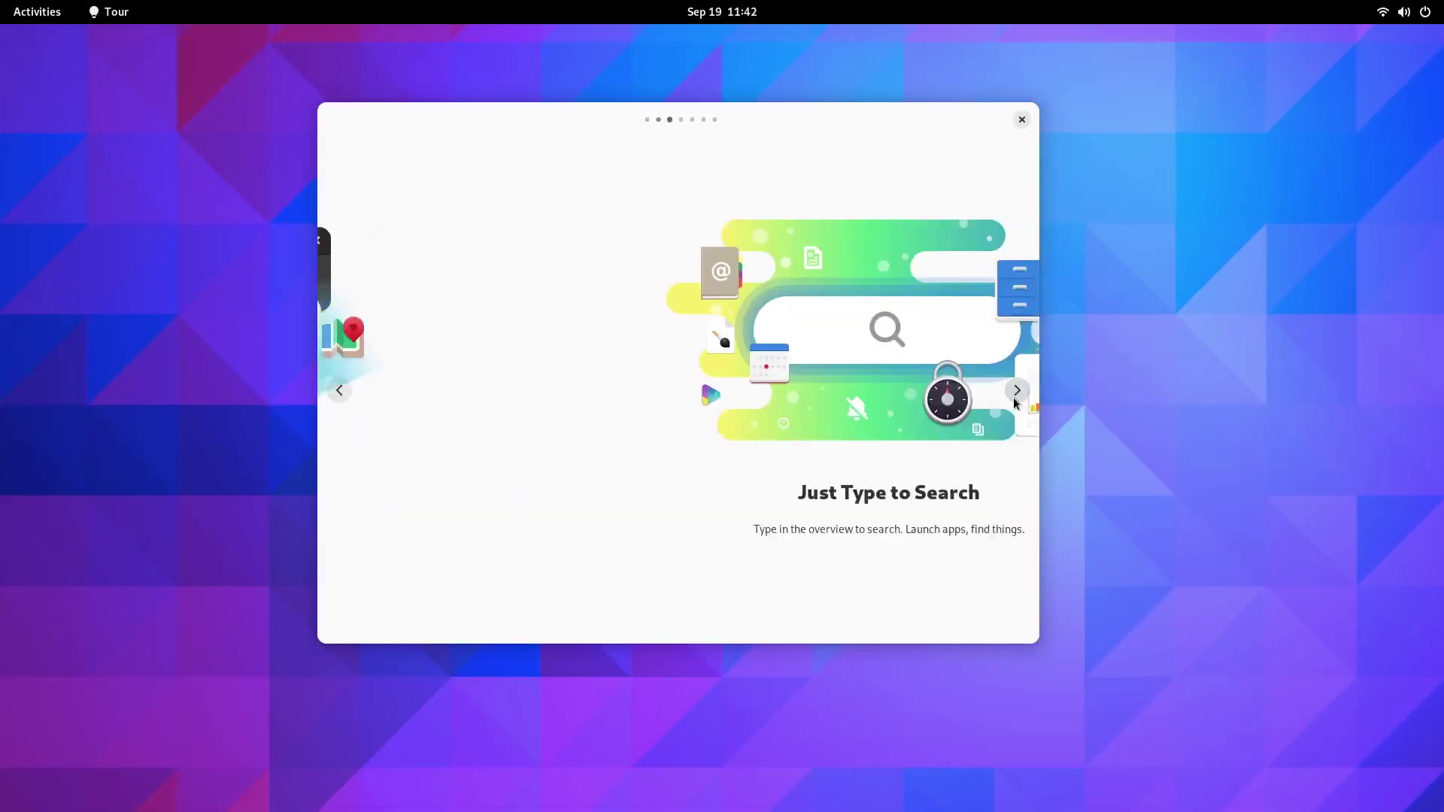
pyautogui.click(1014, 398)
pyautogui.click(1014, 398)
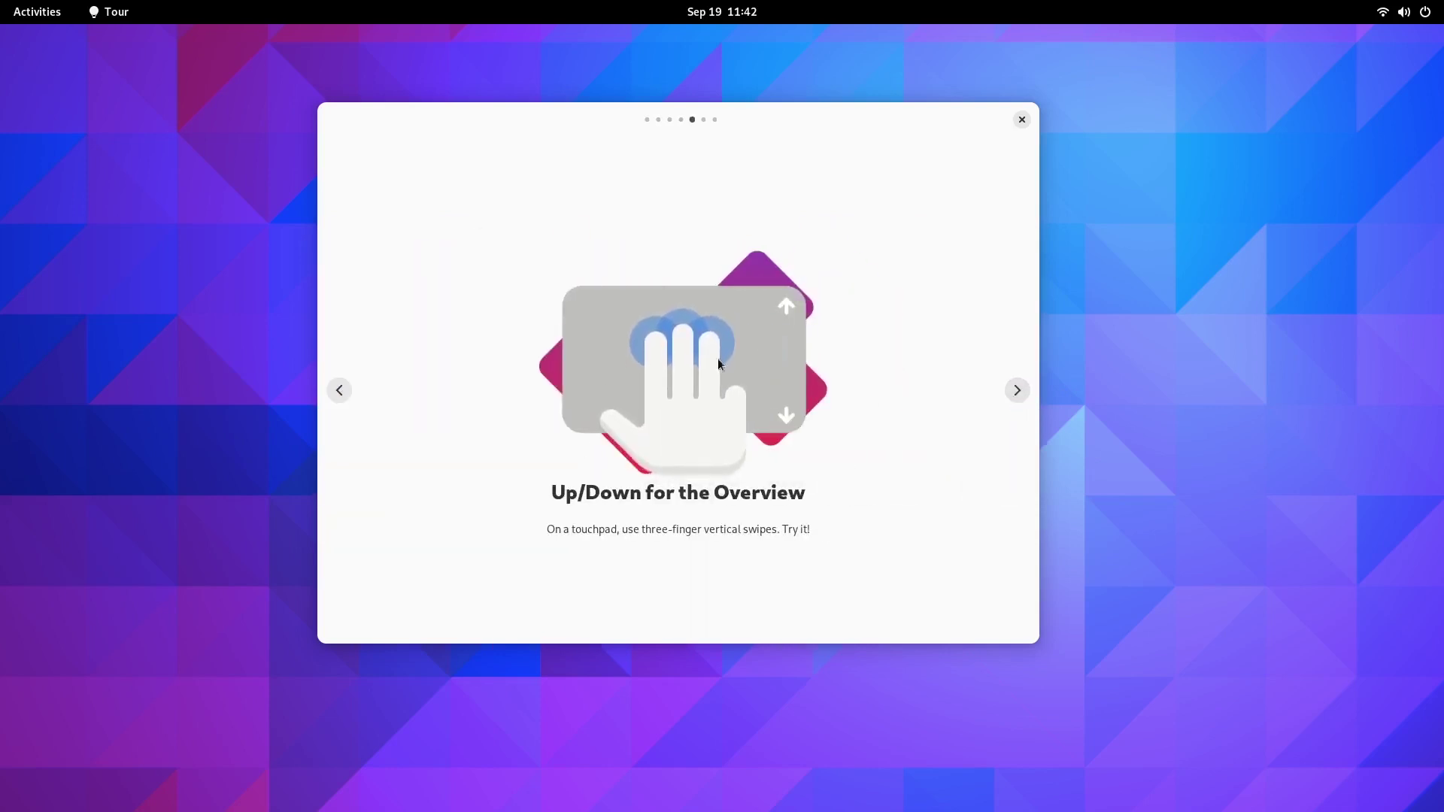
pyautogui.click(1013, 394)
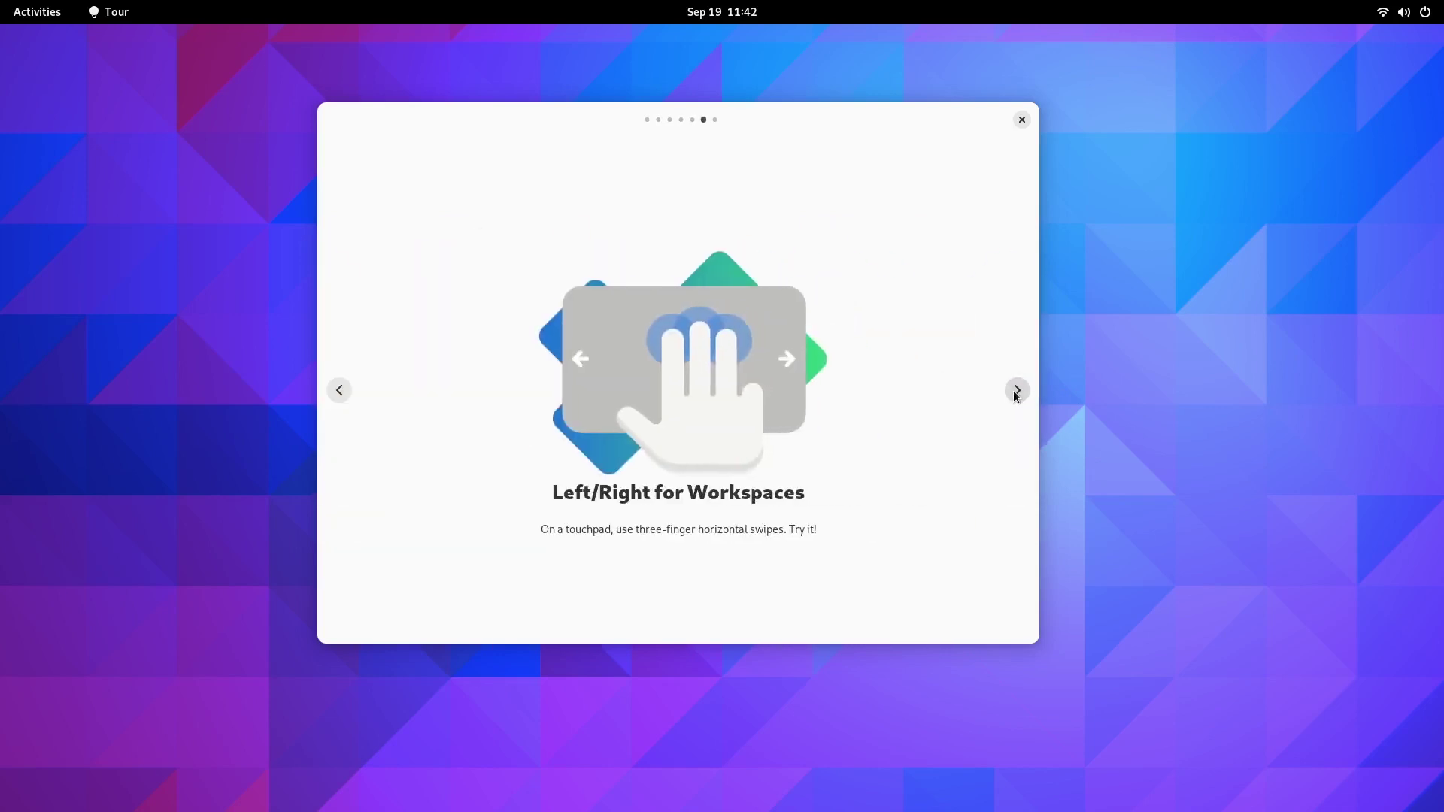
pyautogui.click(1014, 394)
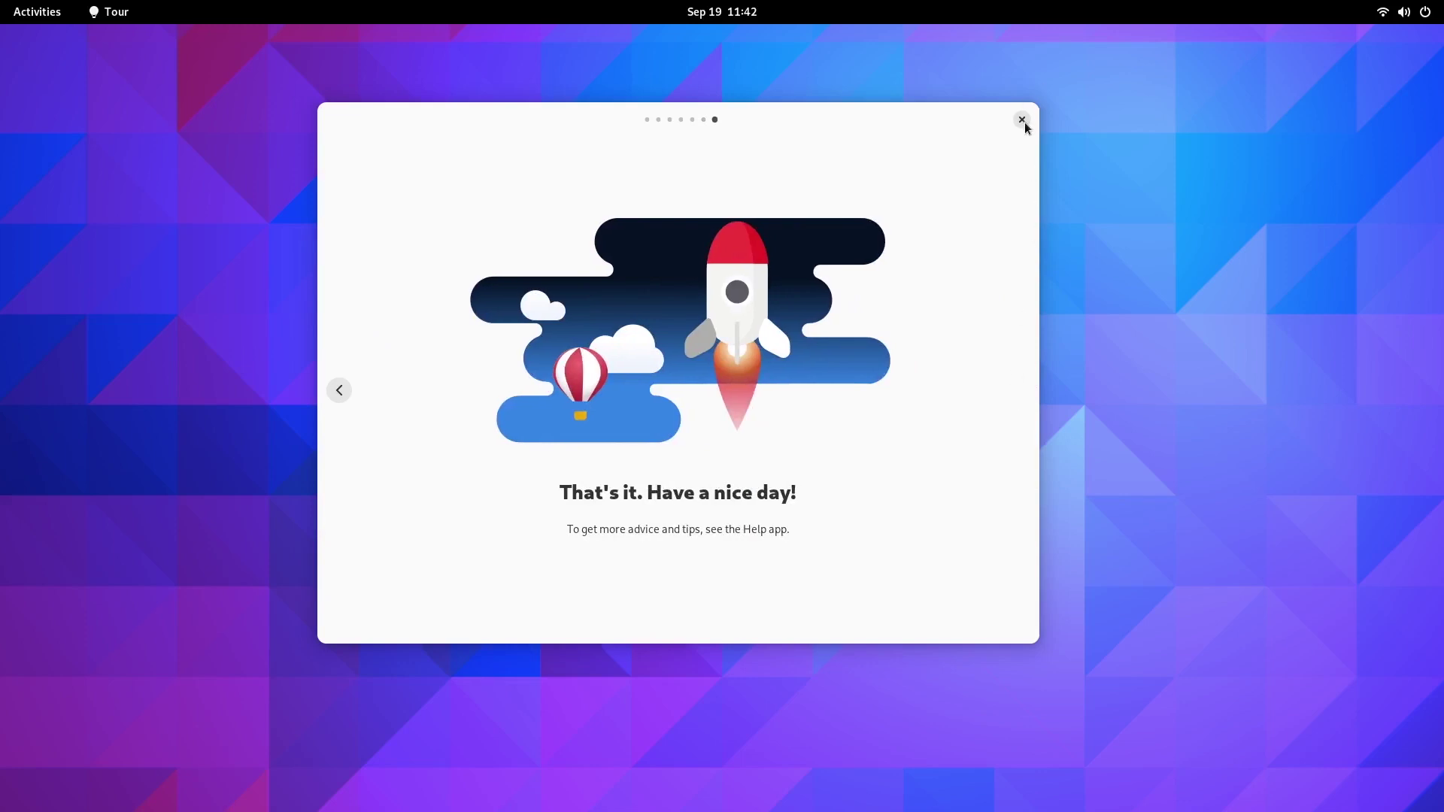
pyautogui.click(1022, 121)
# Step: In quick settings, toggle the Wi-Fi list, Night Light and Dark Style on and back off
pyautogui.click(1403, 11)
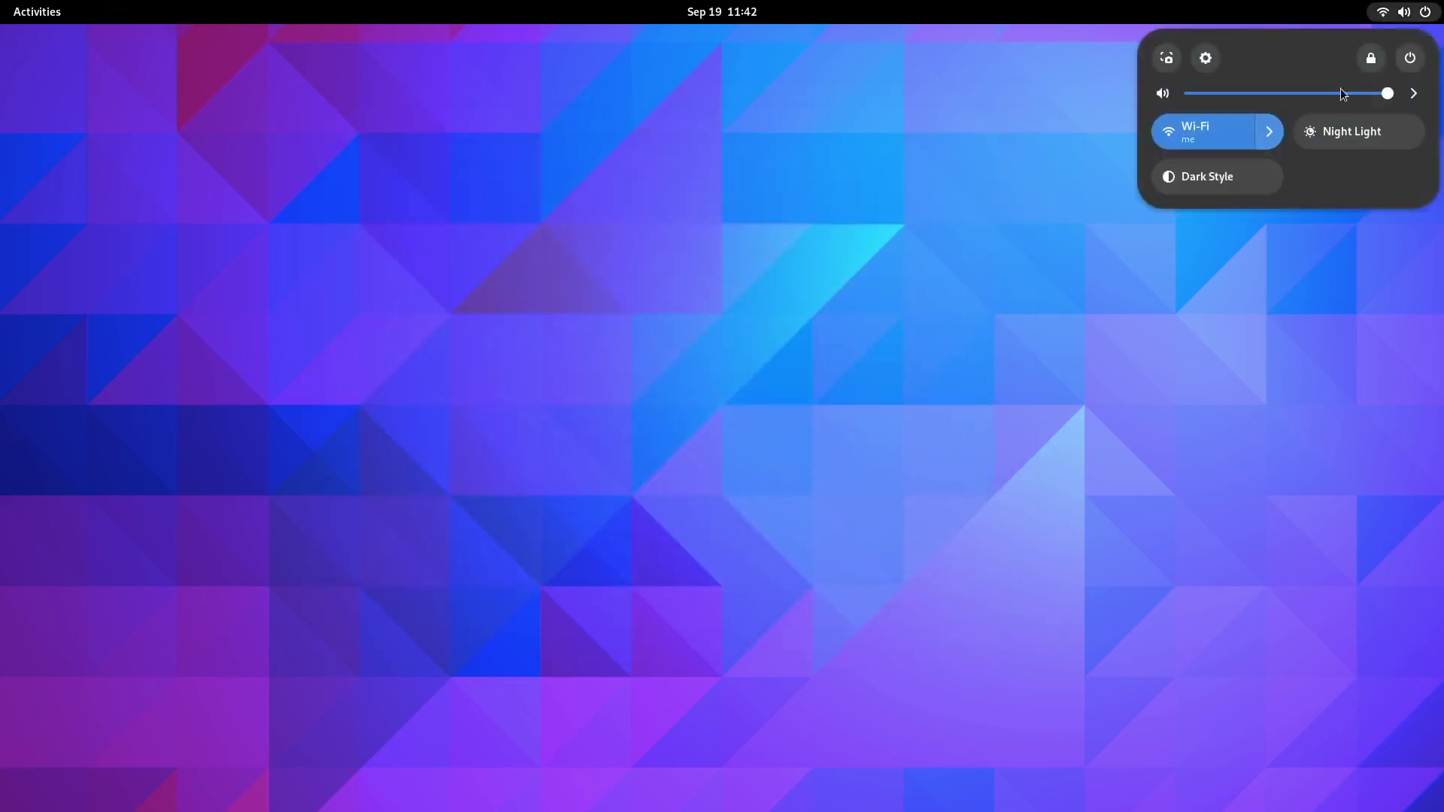
pyautogui.click(1277, 134)
pyautogui.click(1278, 136)
pyautogui.click(1385, 131)
pyautogui.click(1385, 130)
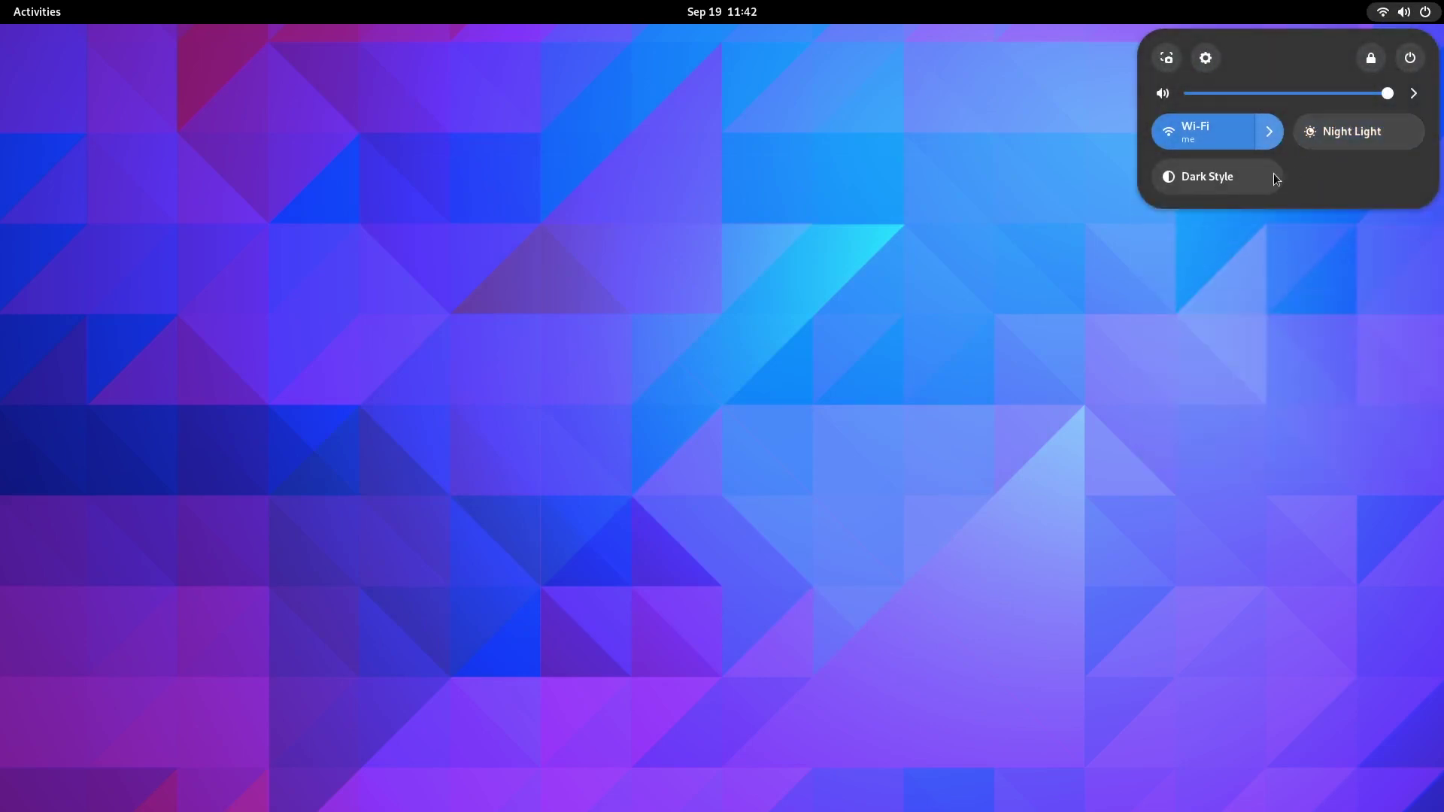
pyautogui.click(1231, 179)
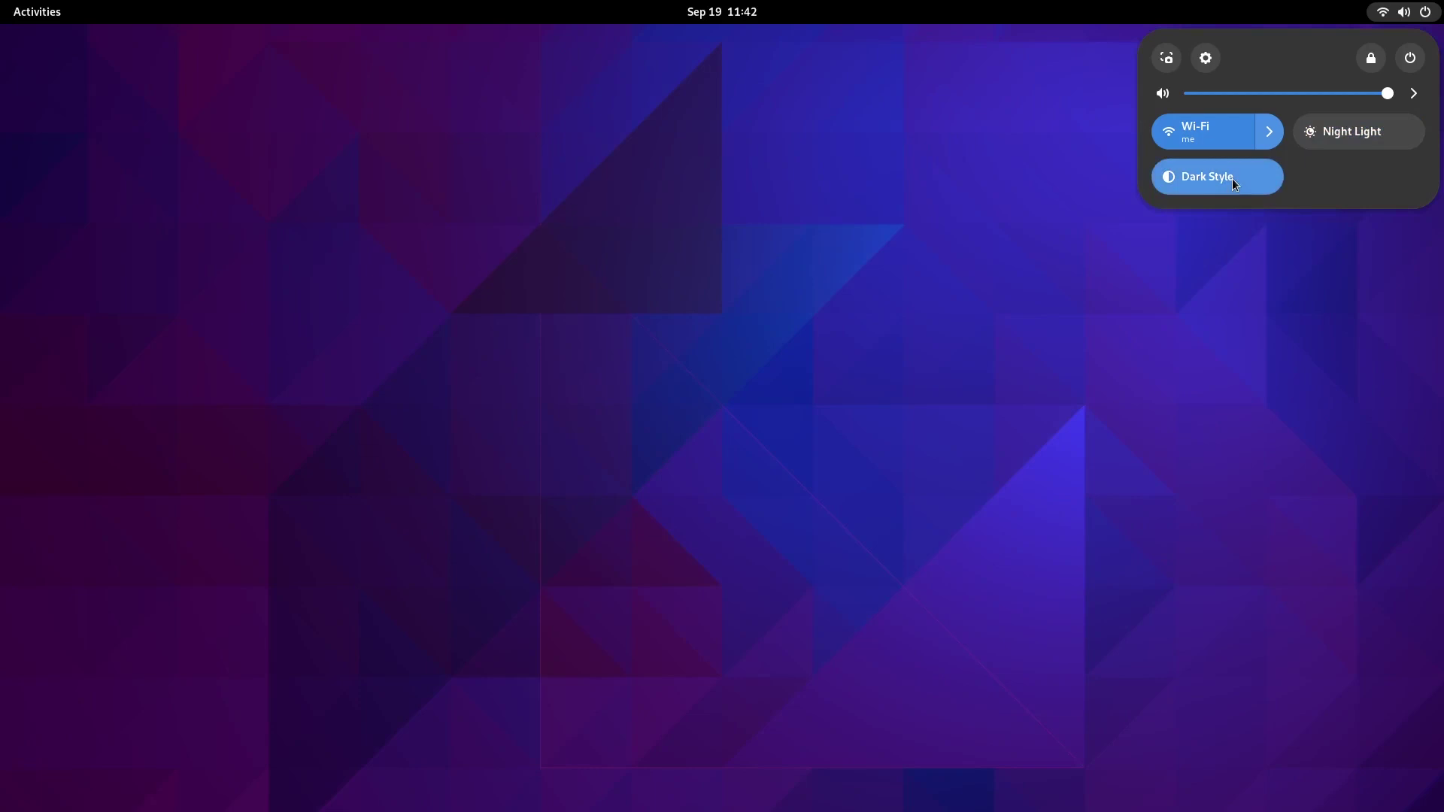
pyautogui.click(1232, 179)
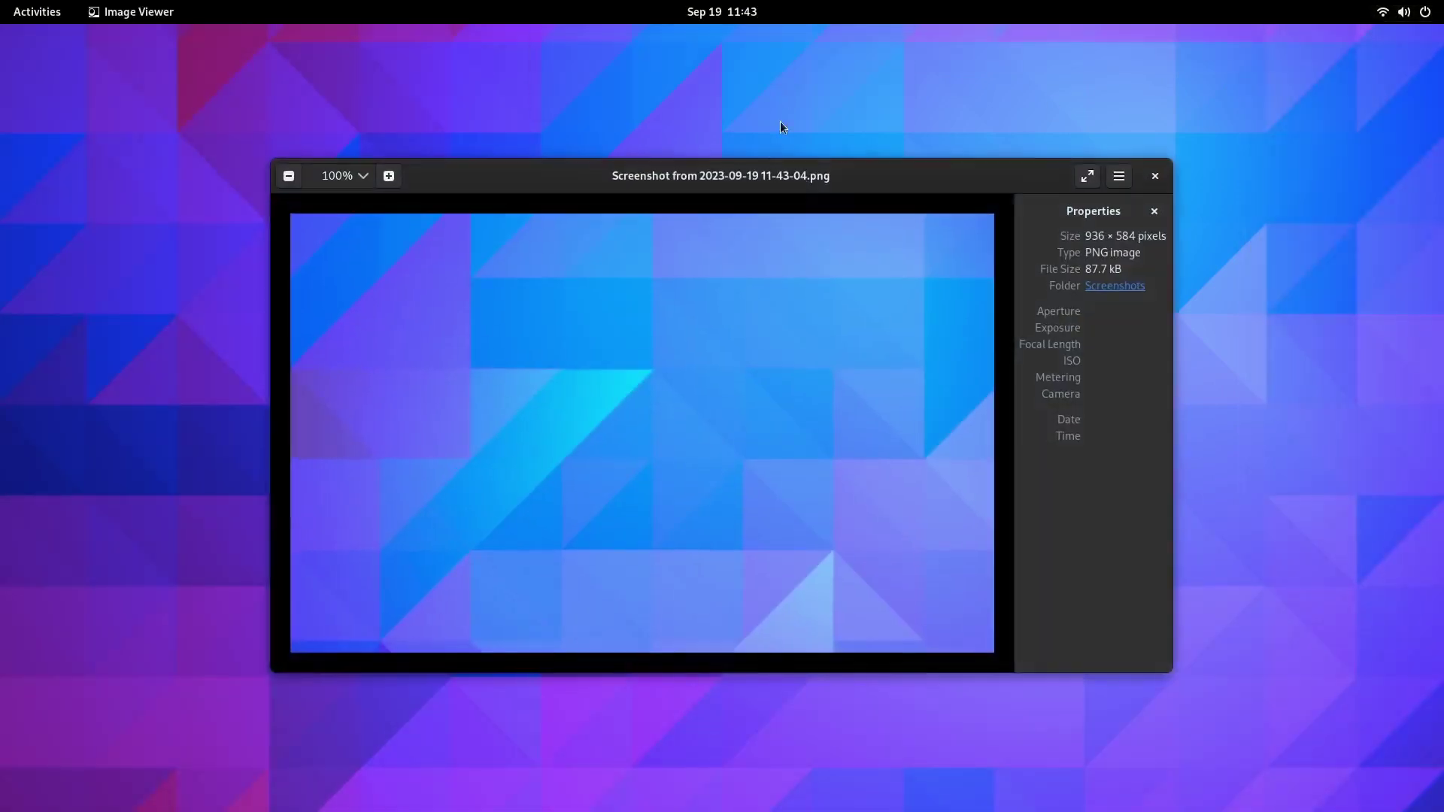
# Step: Close the screenshot, launch the Arch Linux installer via 'ins', and advance to the keyboard page
pyautogui.click(1158, 179)
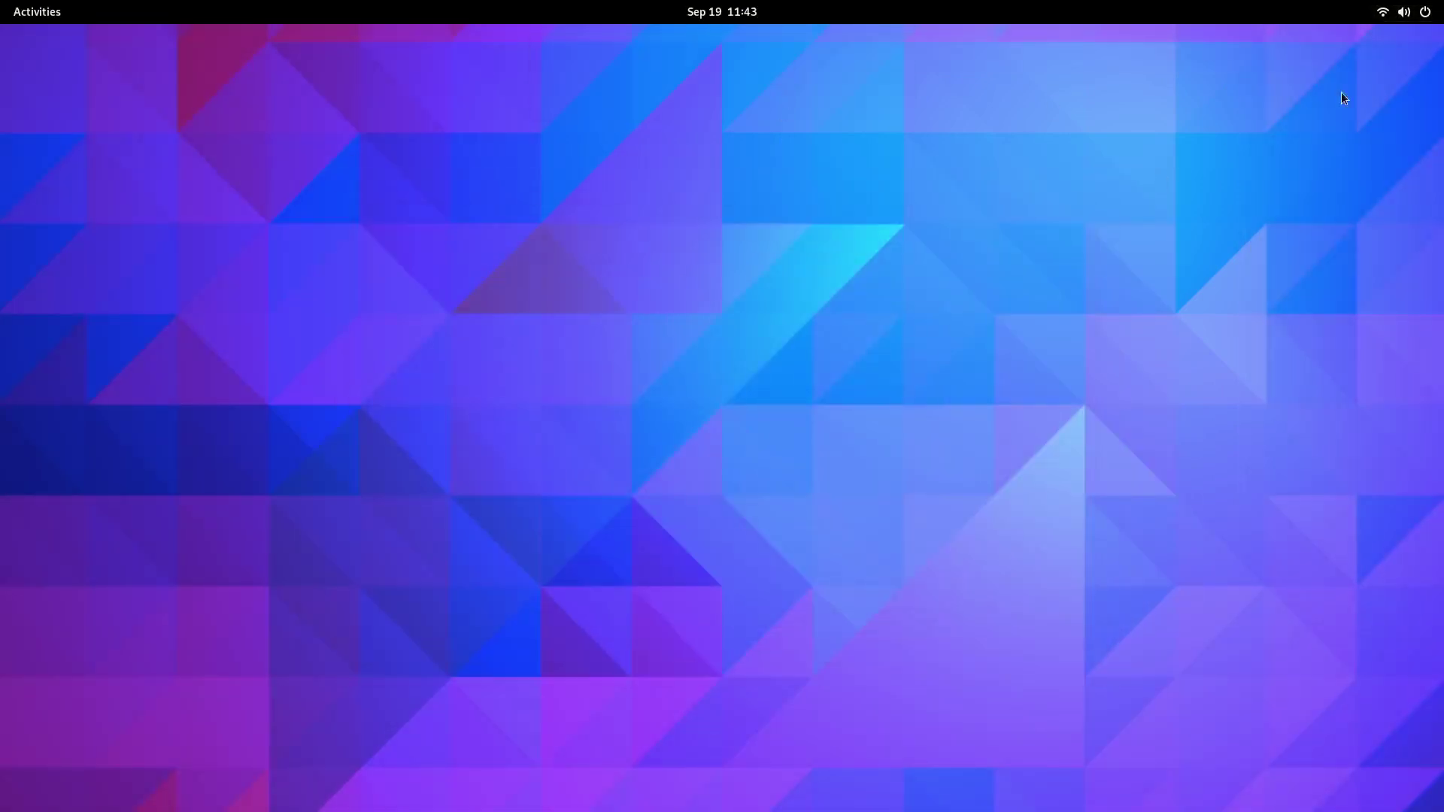
pyautogui.press('super')
pyautogui.write('ins')
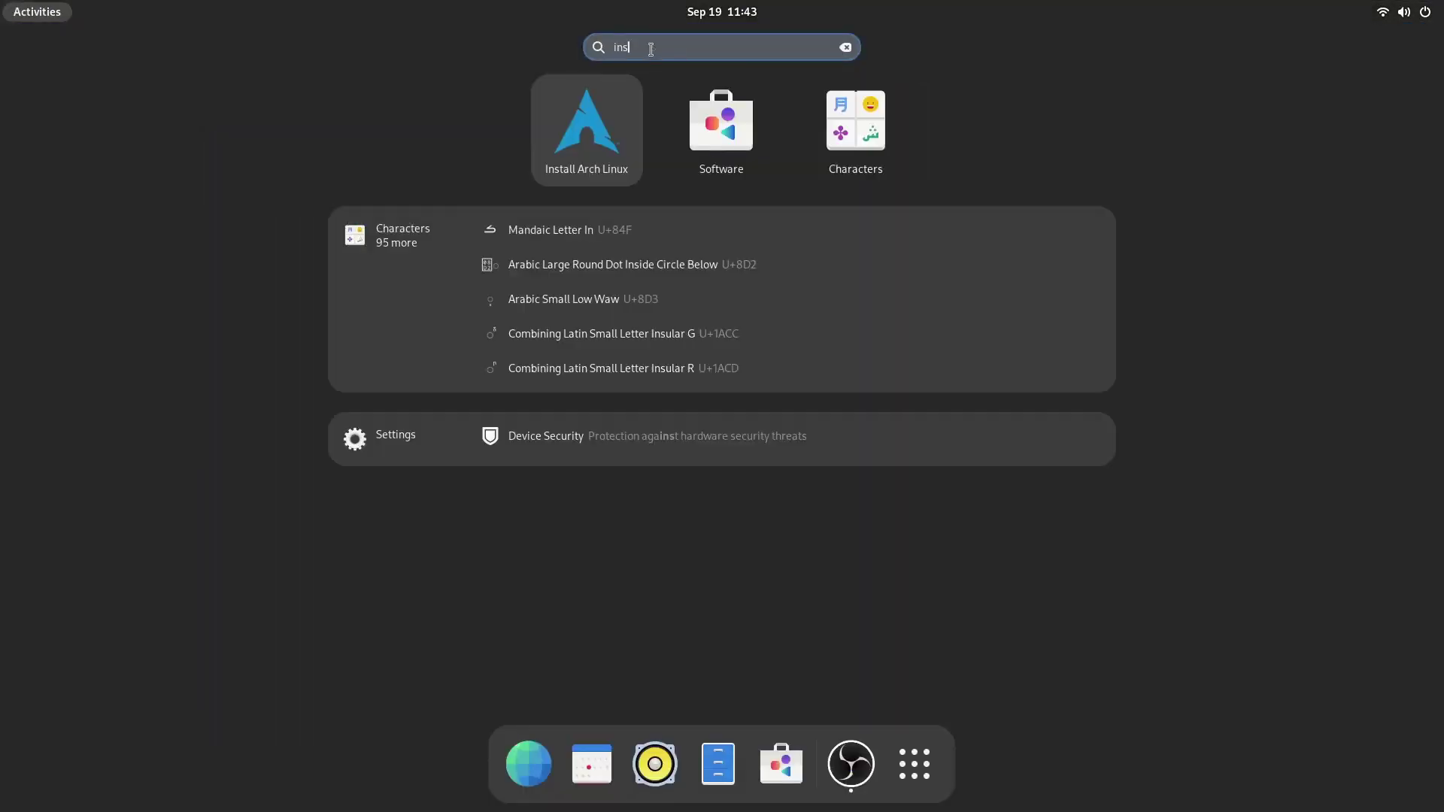
pyautogui.press('Return')
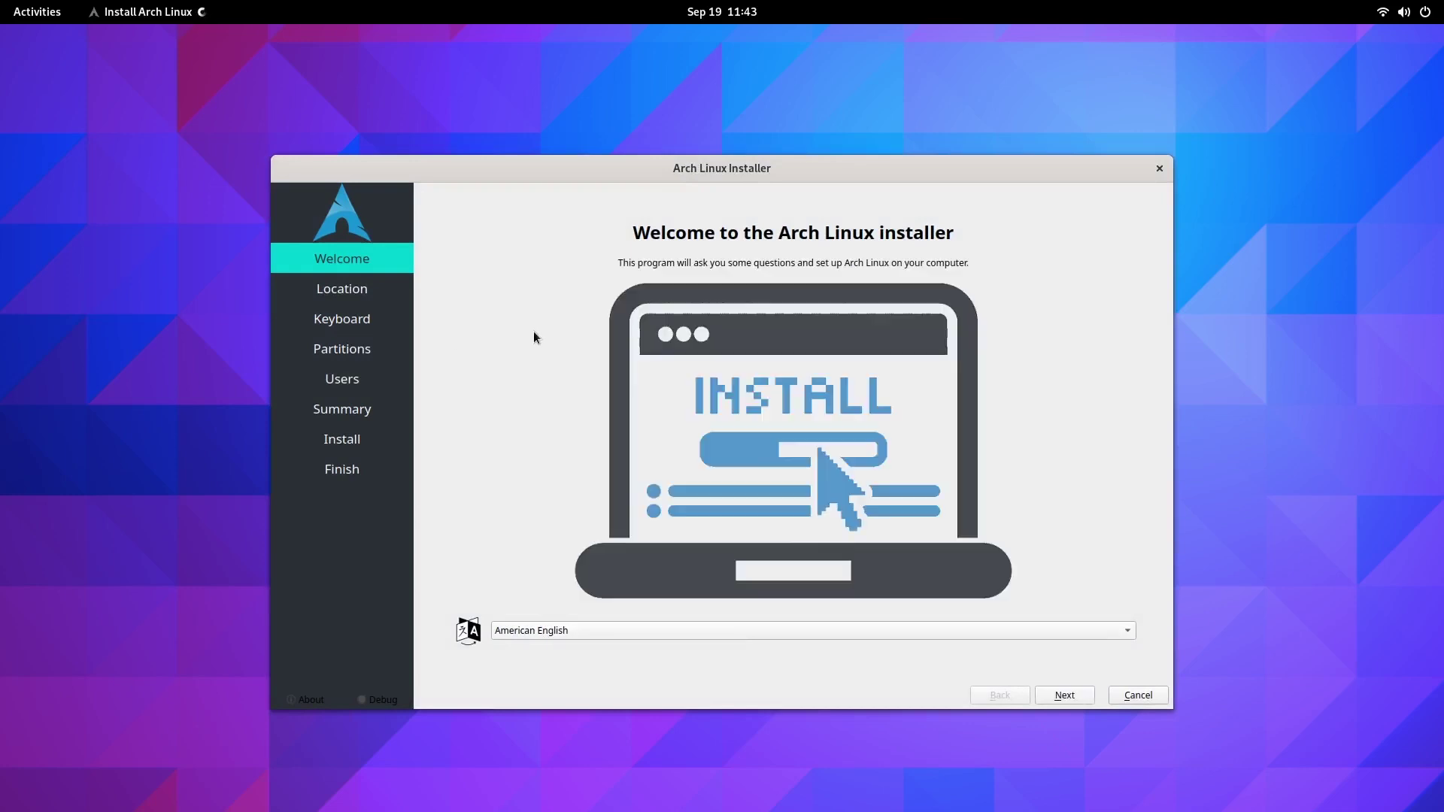
pyautogui.click(1063, 695)
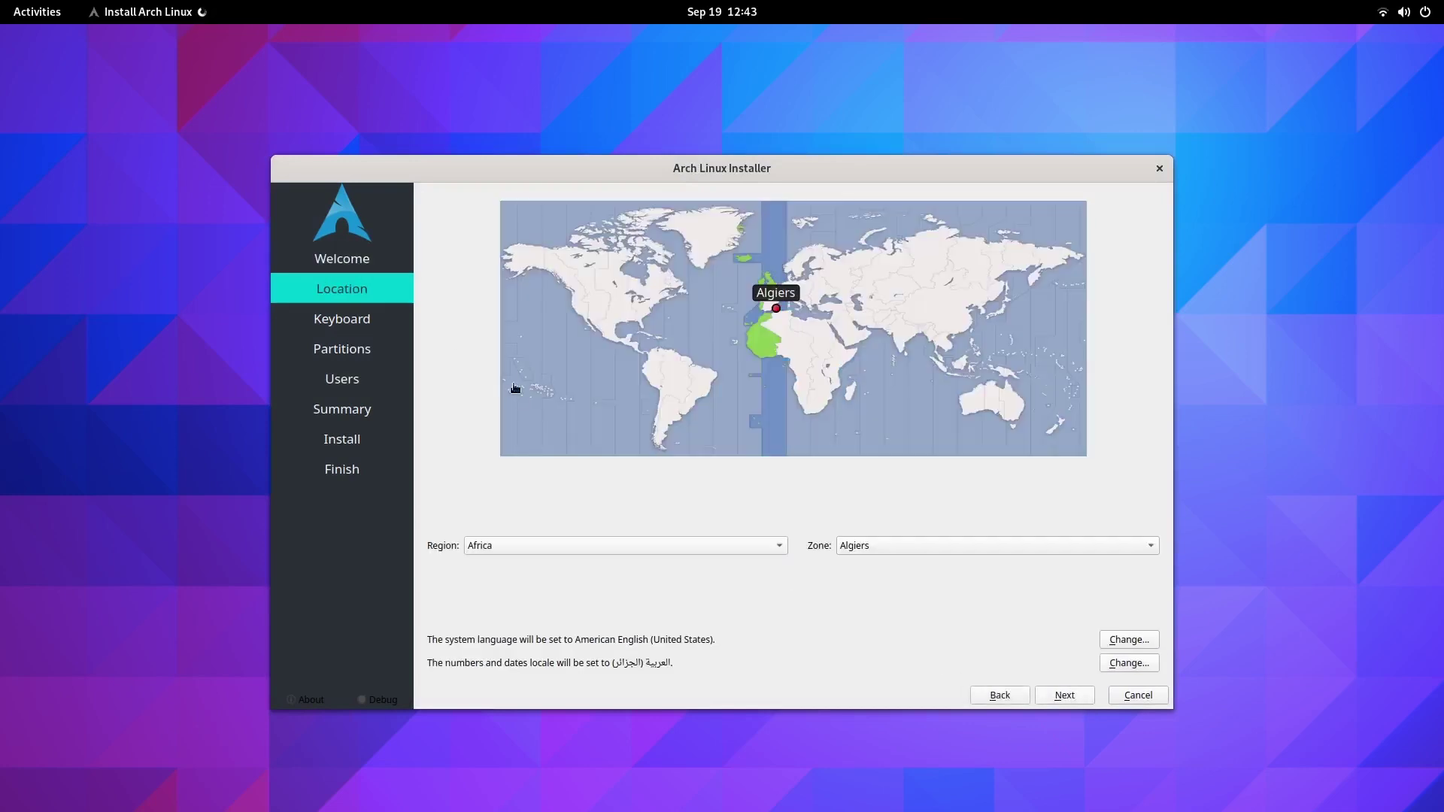
pyautogui.click(1064, 695)
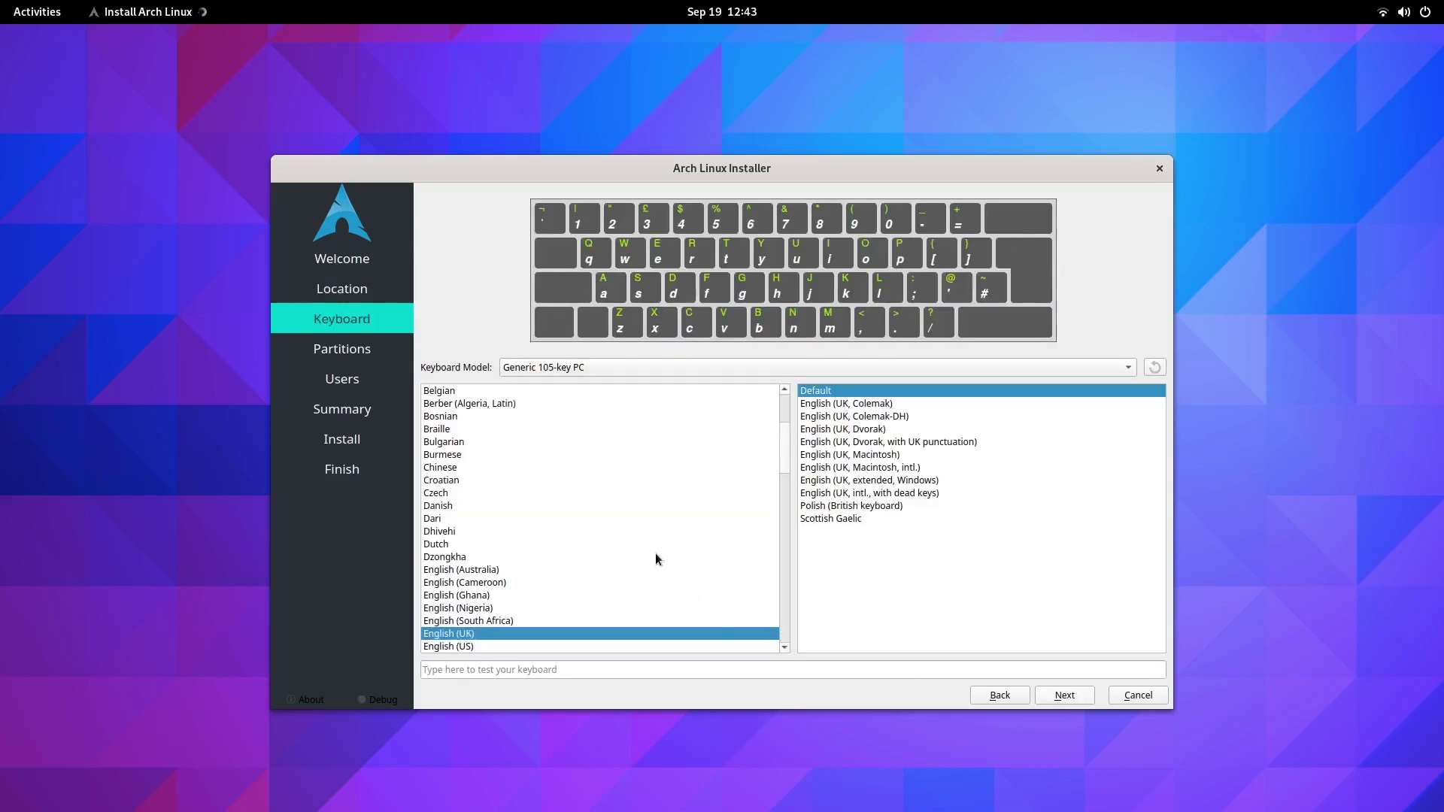
# Step: Choose the French keyboard layout, then replace a partition using the 12.24 GiB free space
pyautogui.scroll(-4, 627, 543)
pyautogui.click(458, 570)
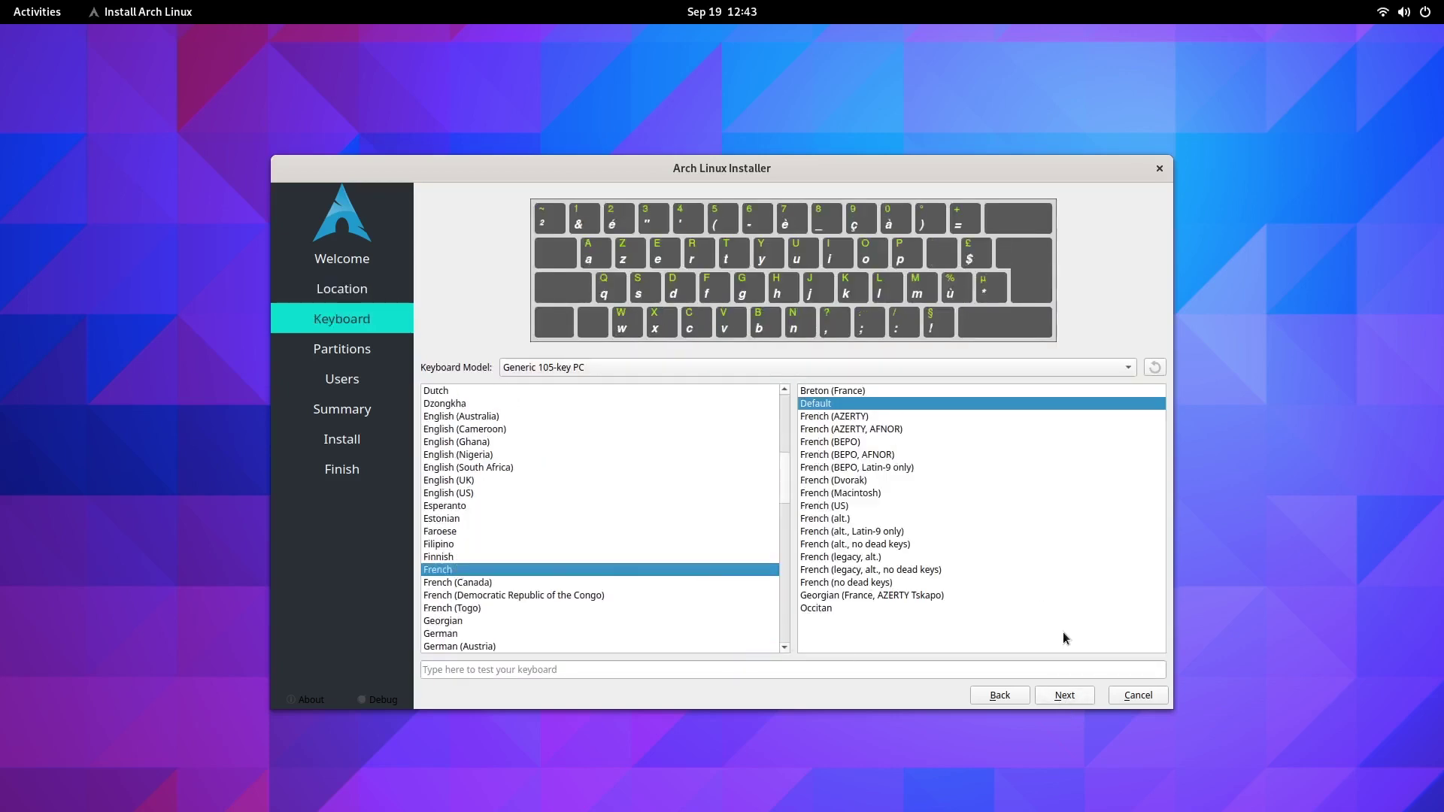
pyautogui.click(1067, 697)
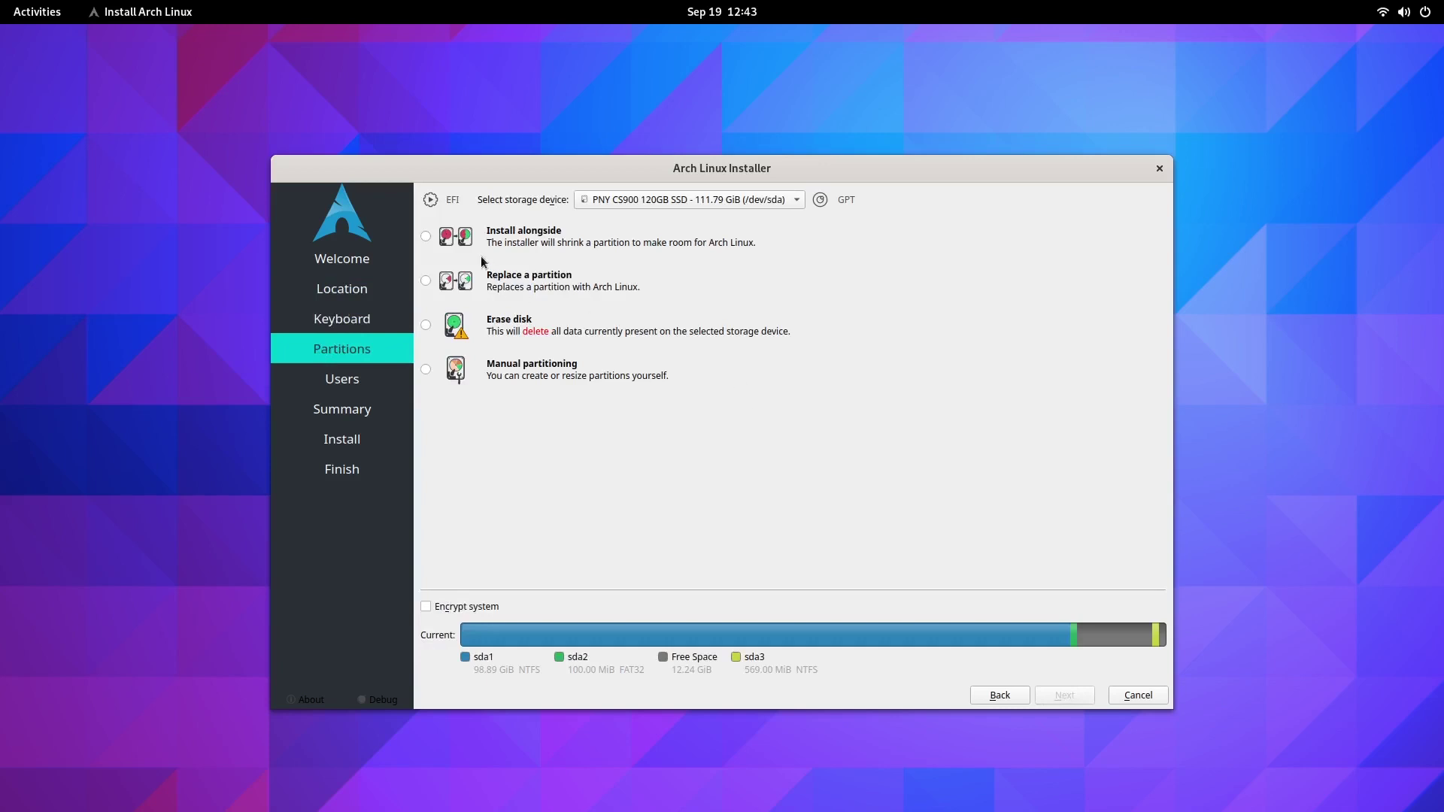
pyautogui.click(425, 280)
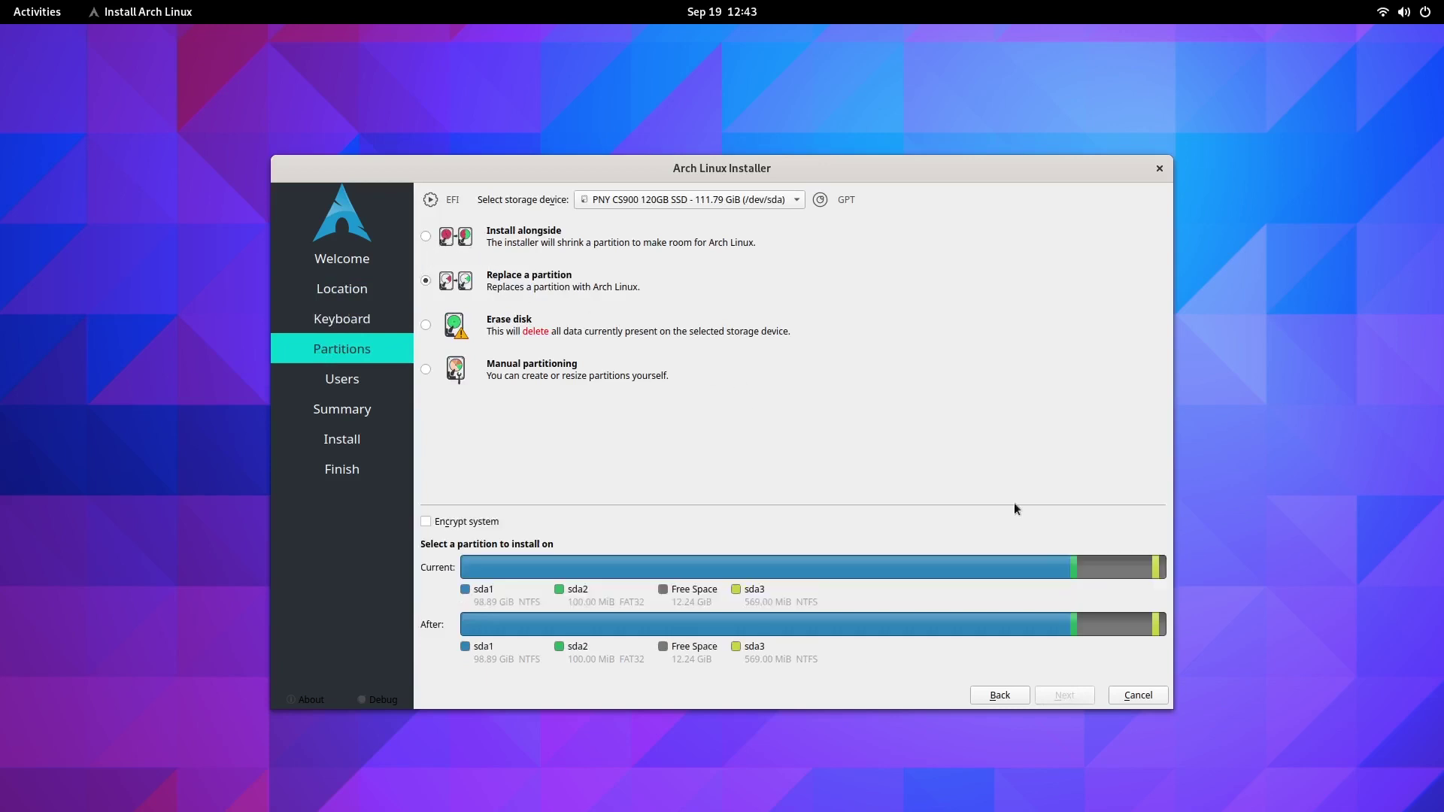
pyautogui.click(1116, 578)
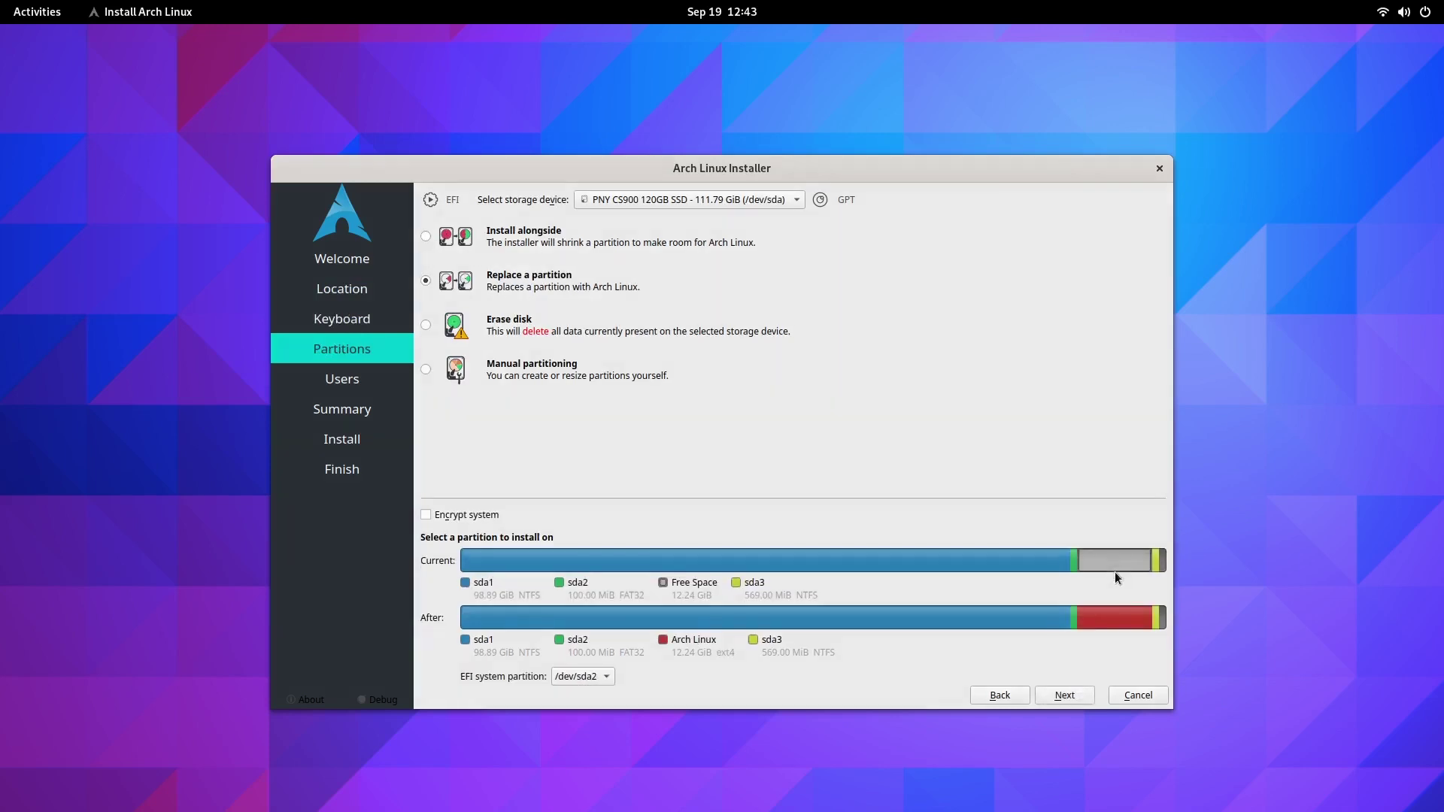
# Step: On the user account page, enter the user's name
pyautogui.click(1068, 697)
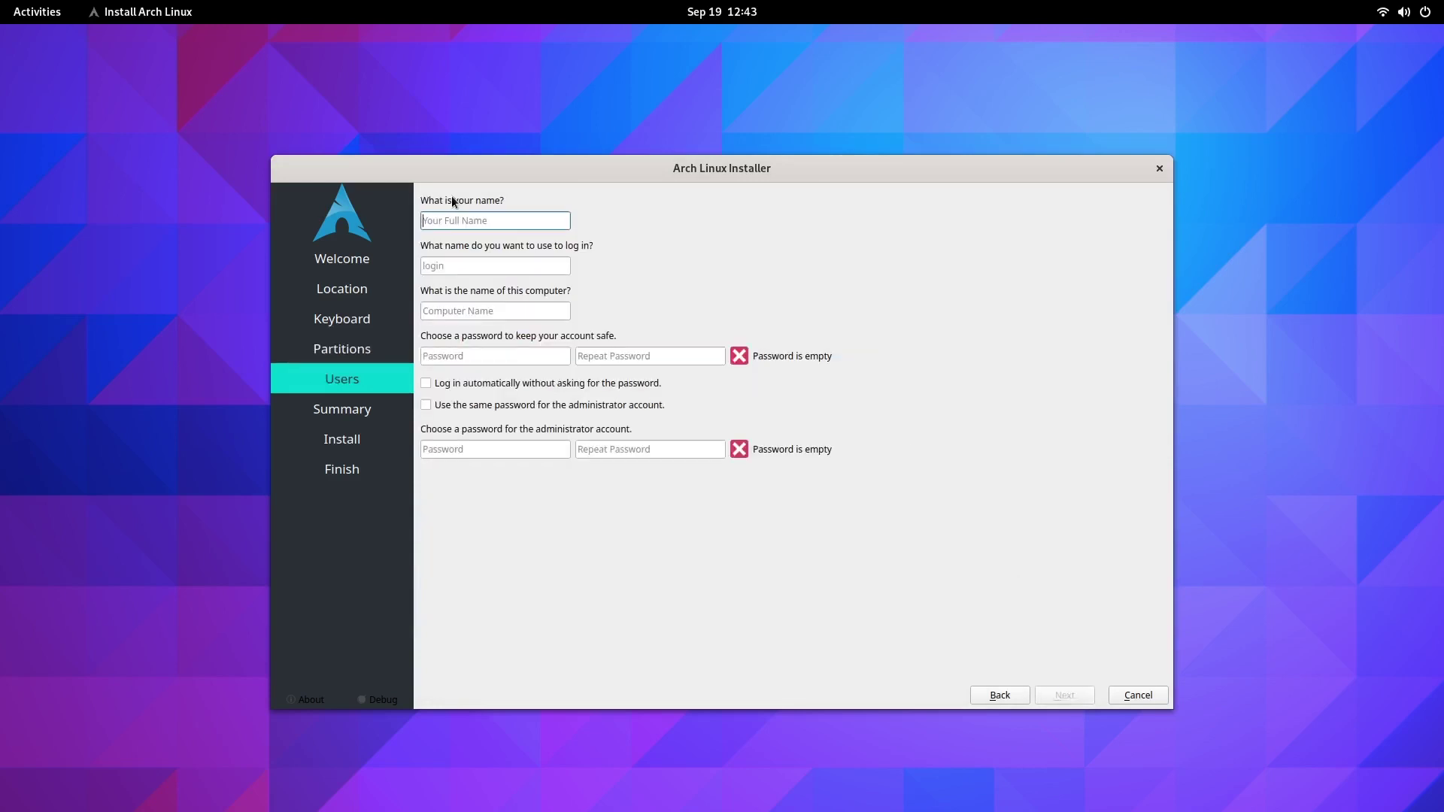
pyautogui.write('n')
pyautogui.press('BackSpace')
pyautogui.write('nd')
pyautogui.press('BackSpace')
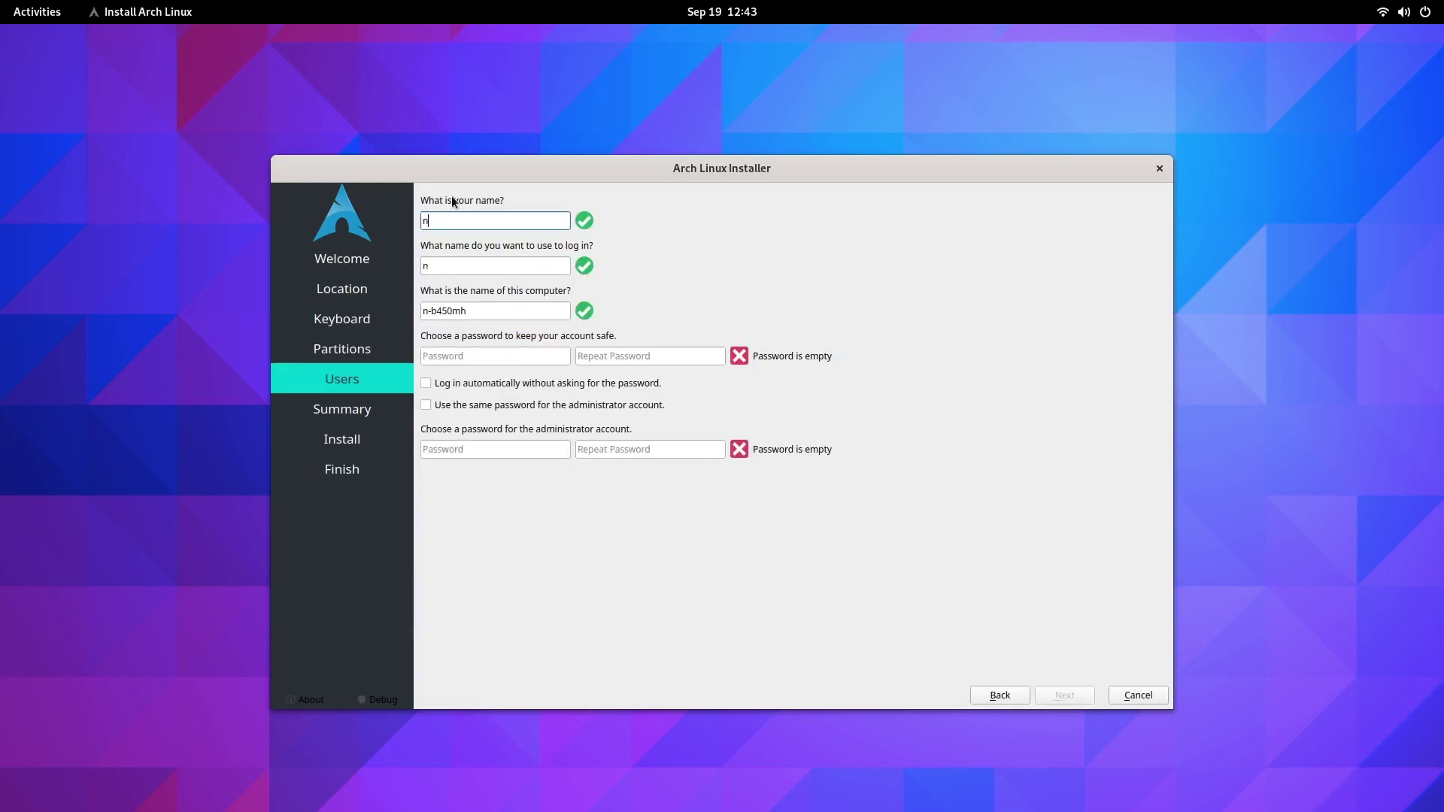
pyautogui.press('BackSpace')
pyautogui.write('me')
# Step: Enter and confirm the password, enable automatic login and same admin password, then install
pyautogui.click(448, 348)
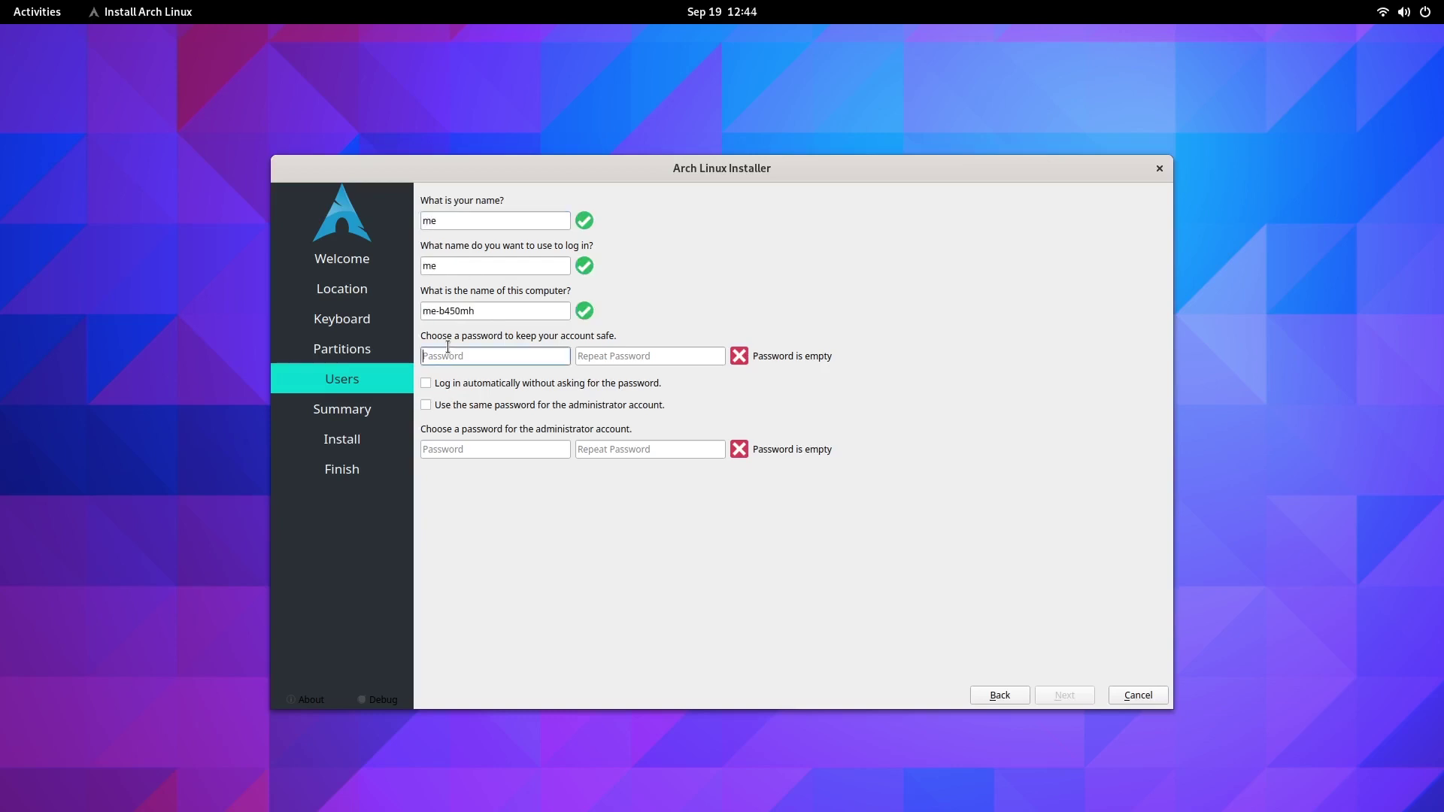
pyautogui.write('•')
pyautogui.click(644, 352)
pyautogui.write('•')
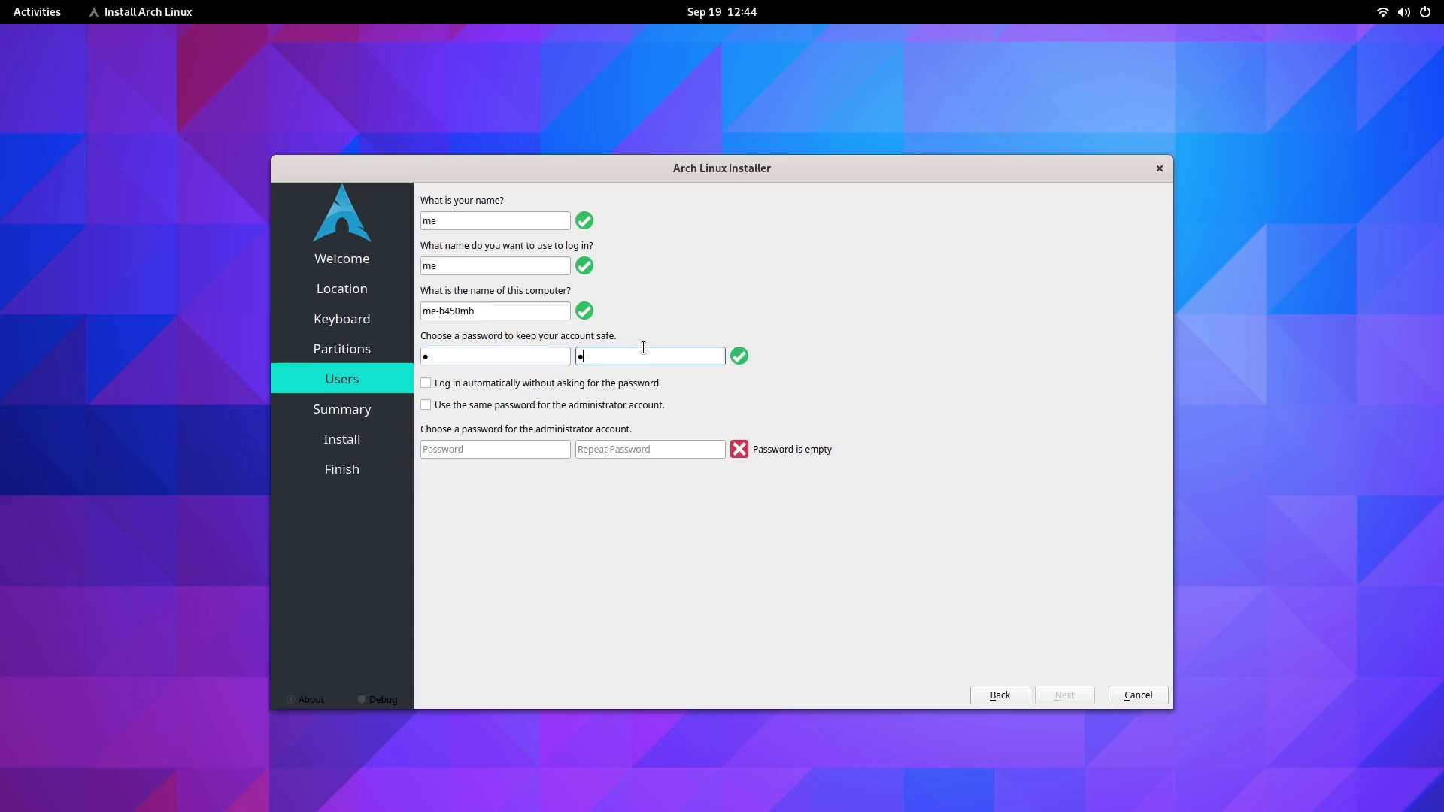
pyautogui.click(517, 383)
pyautogui.click(517, 406)
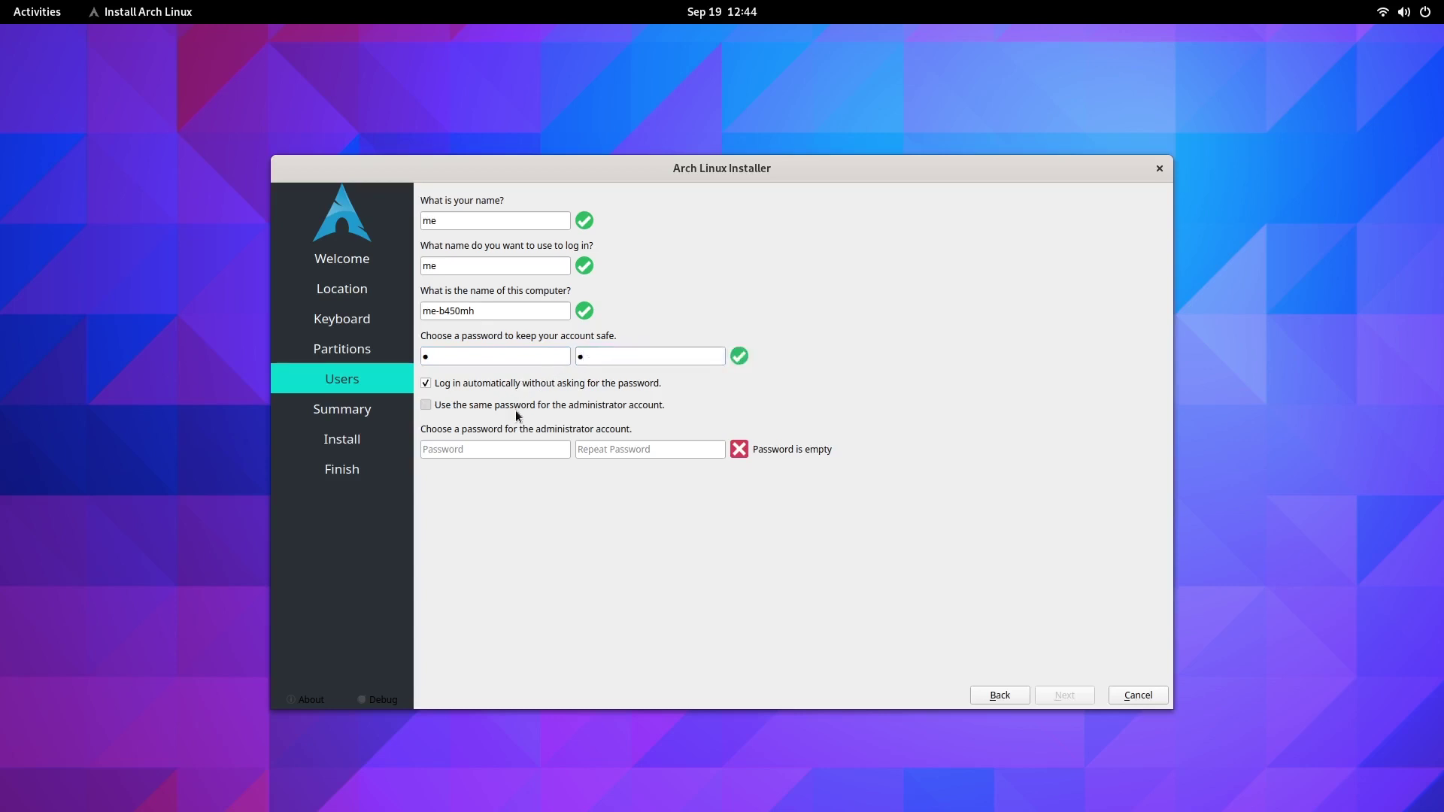
pyautogui.click(1066, 696)
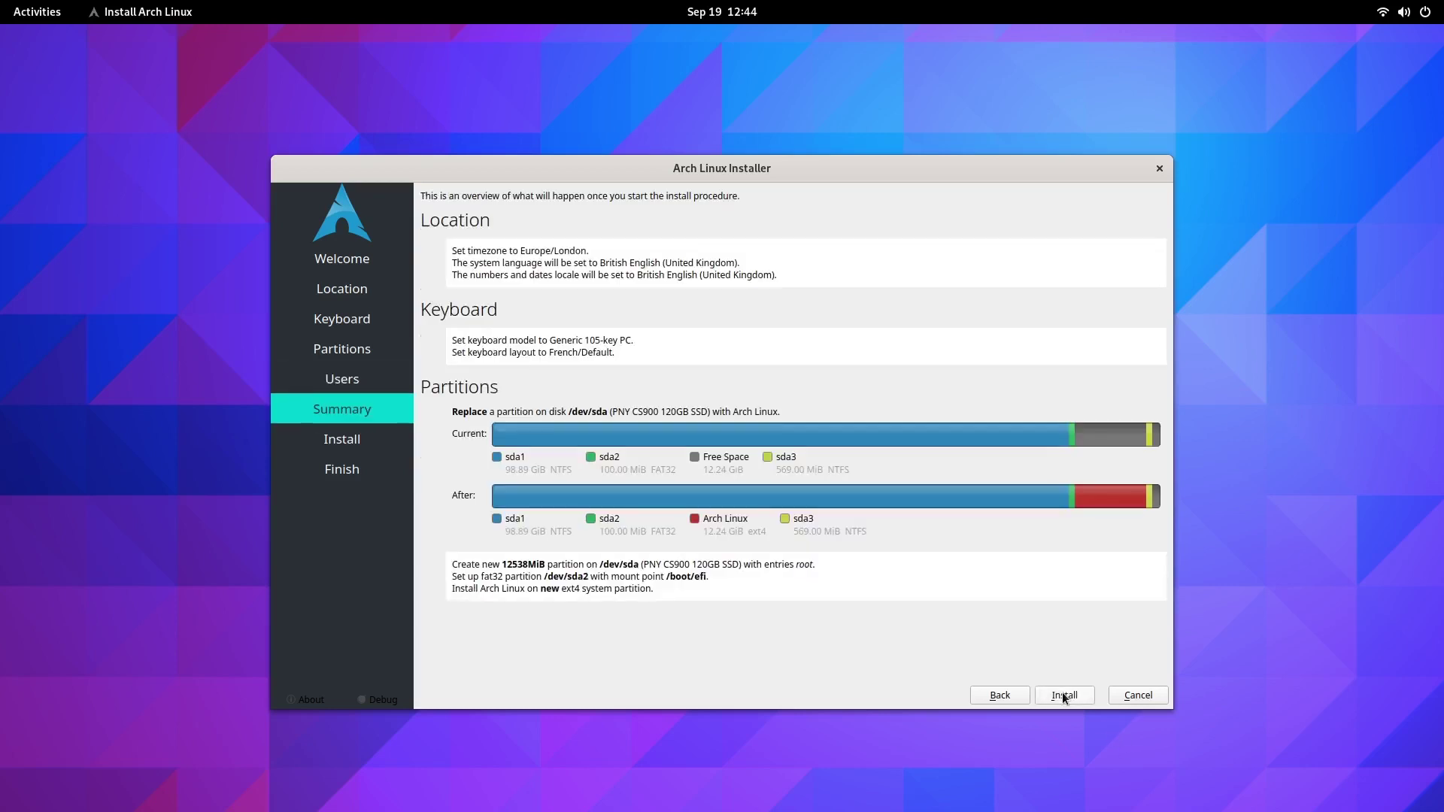
pyautogui.click(1064, 694)
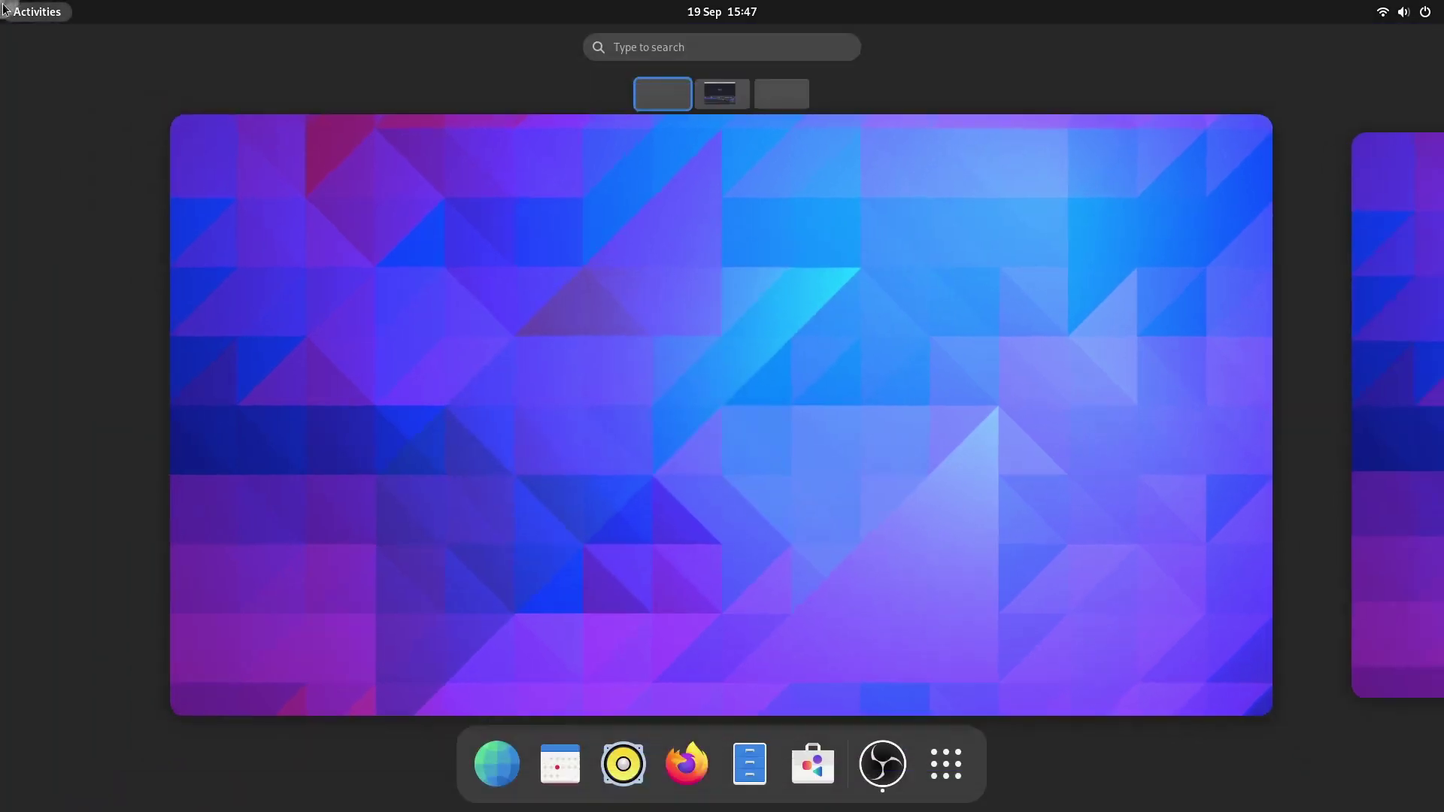
pyautogui.press('super')
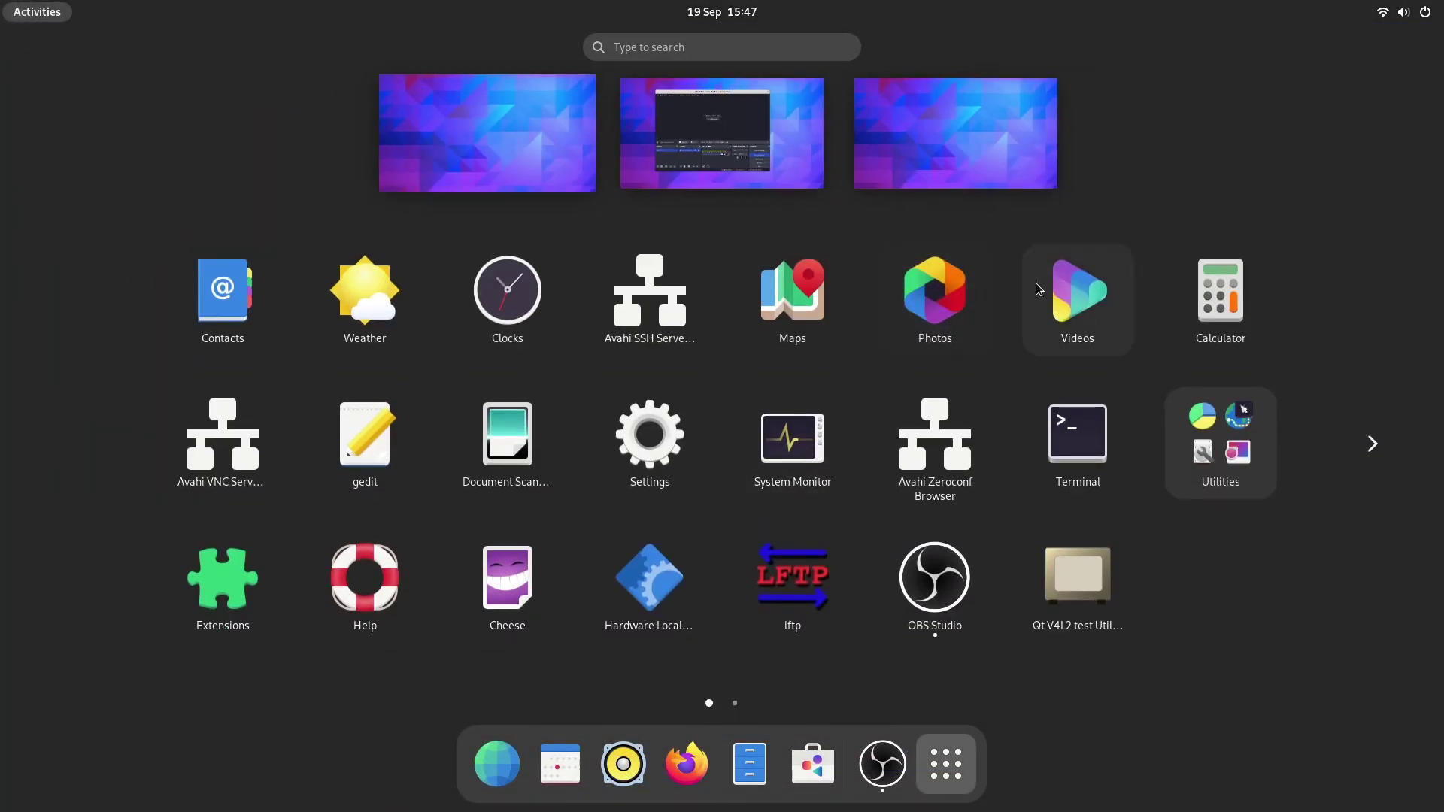
# Step: Launch Videos from the app grid and close it, then close Calculator
pyautogui.click(1077, 293)
pyautogui.moveTo(388, 60); pyautogui.dragTo(403, 296)
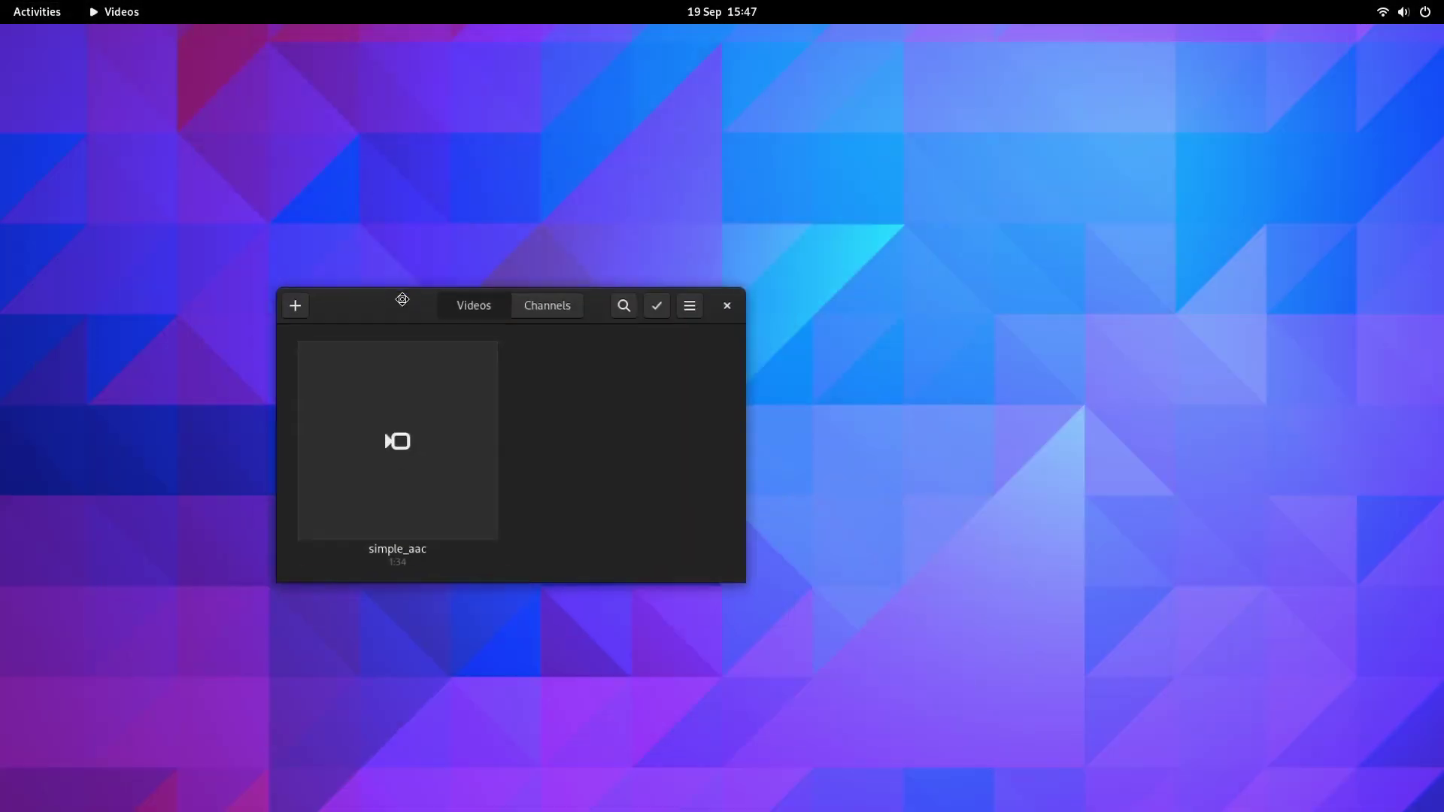
pyautogui.click(728, 303)
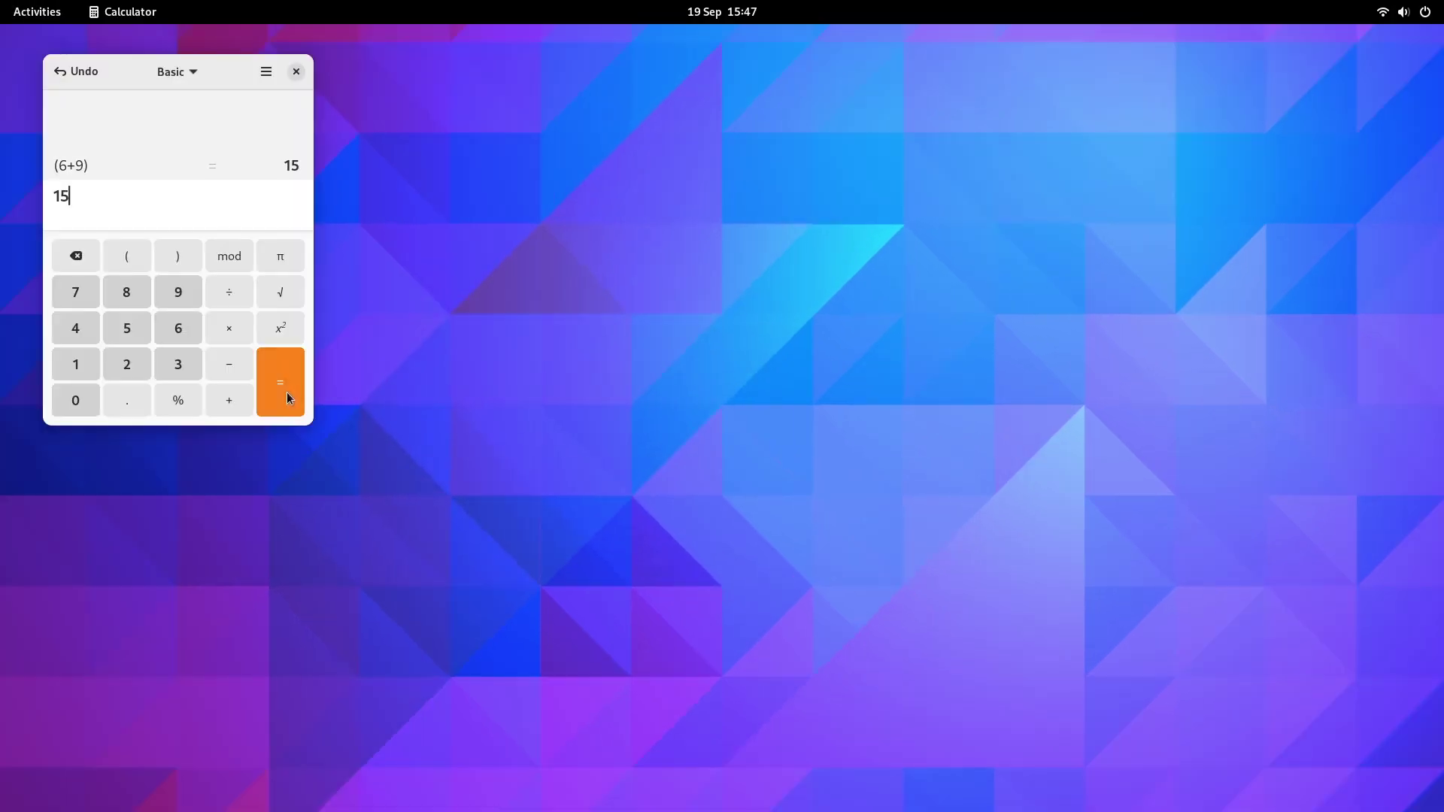
pyautogui.click(303, 73)
# Step: Open the gedit text editor and then close its window
pyautogui.click(37, 11)
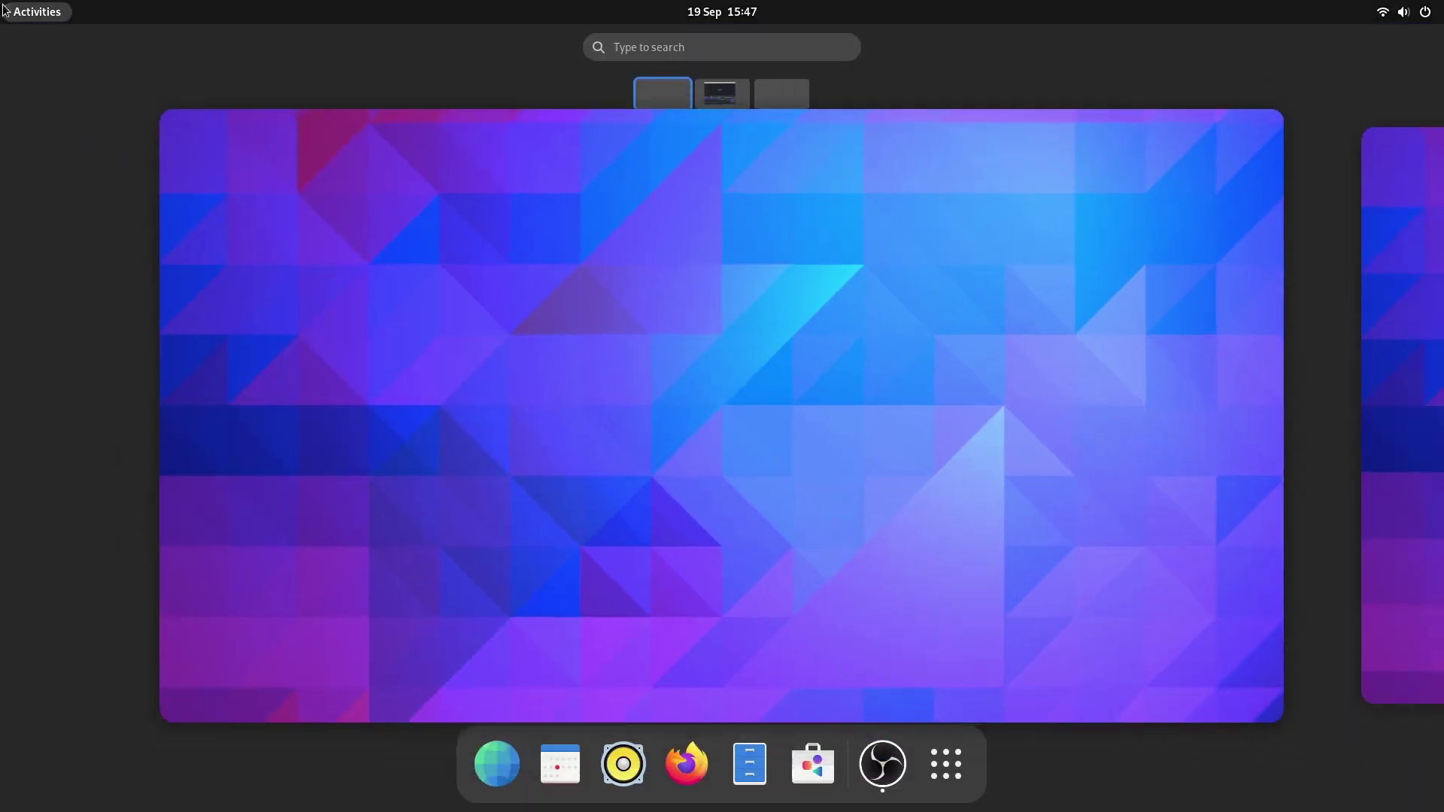
pyautogui.click(946, 763)
pyautogui.click(376, 449)
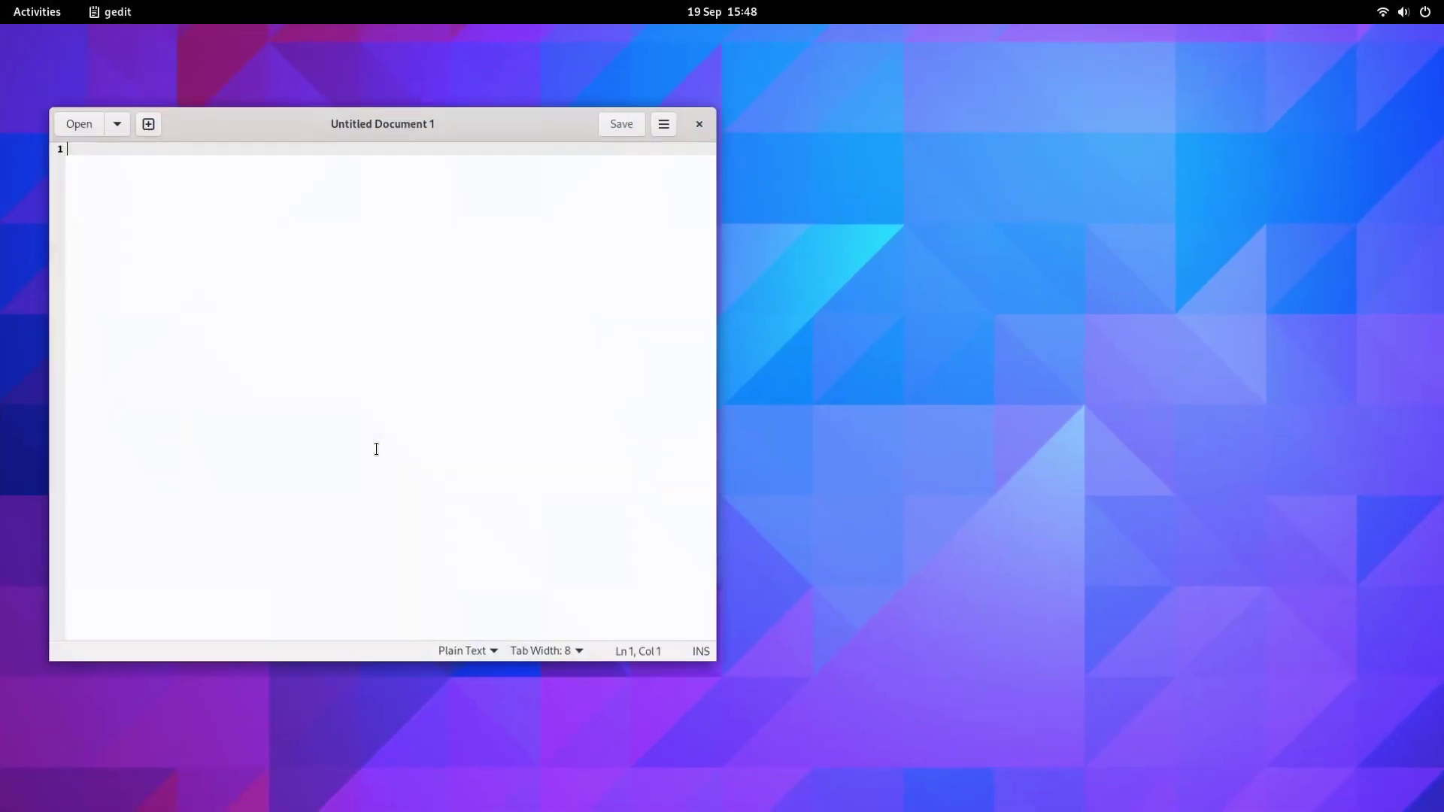
pyautogui.press('super')
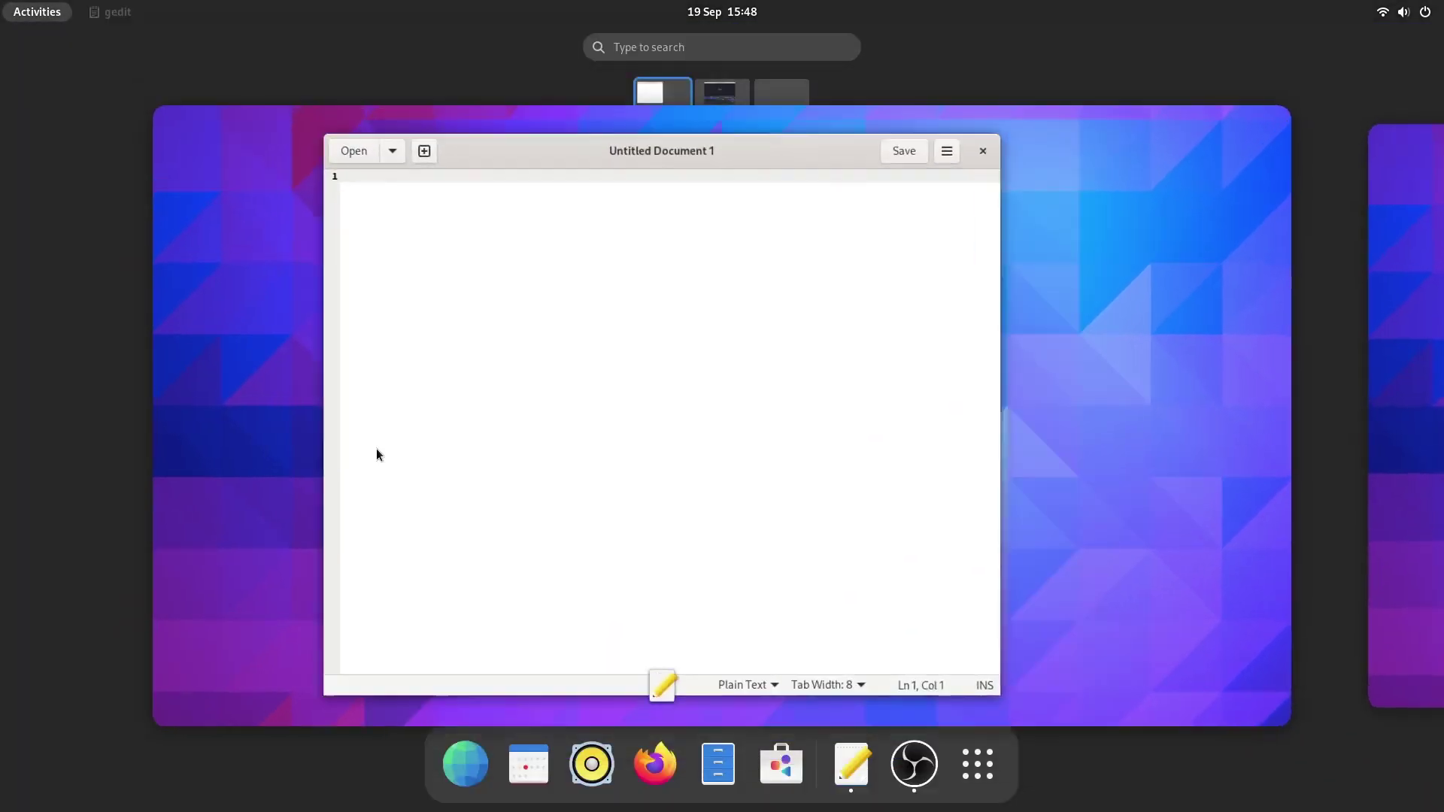
pyautogui.press('super')
pyautogui.click(456, 120)
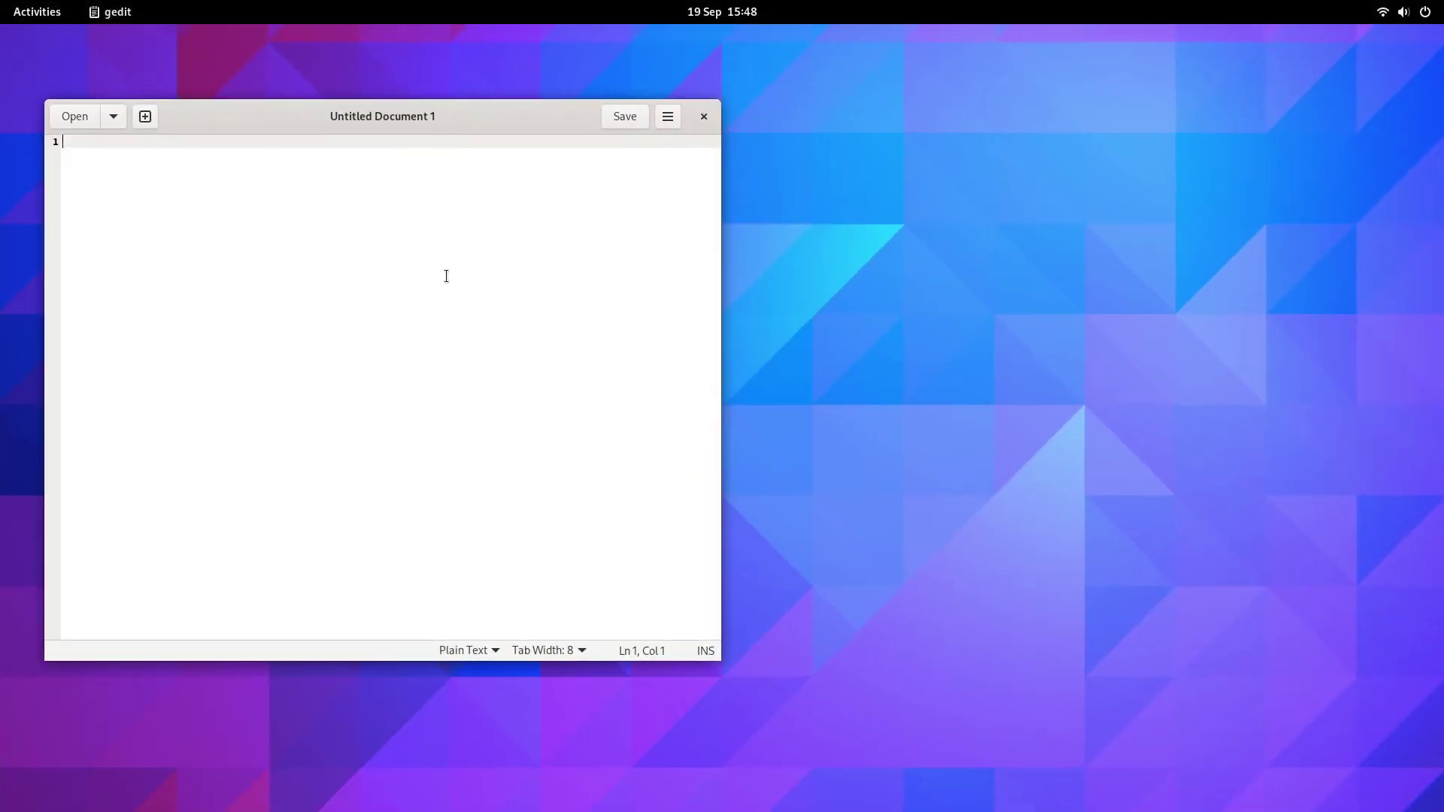
pyautogui.click(703, 117)
# Step: Launch Terminal and open the Utilities app folder
pyautogui.press('super')
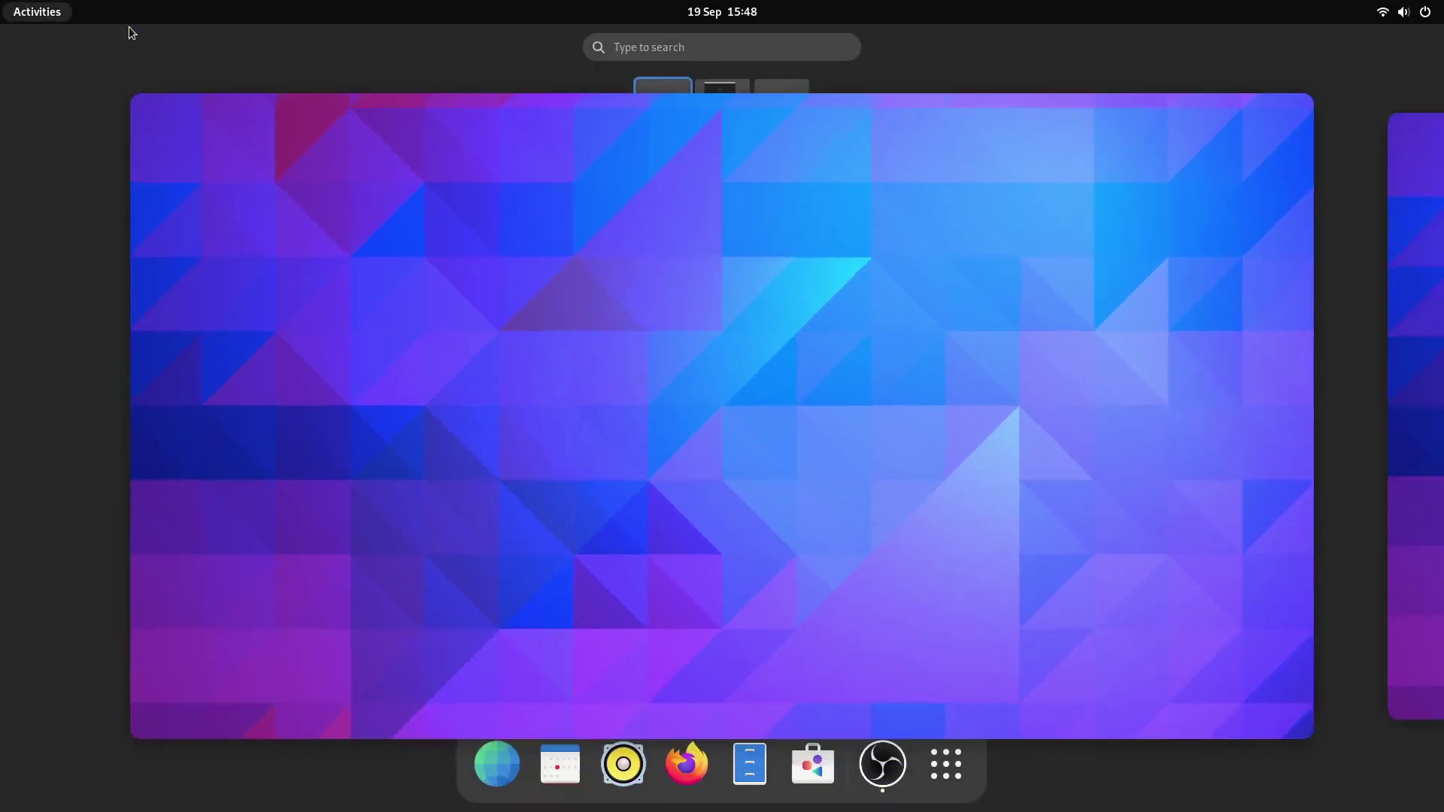
pyautogui.press('super')
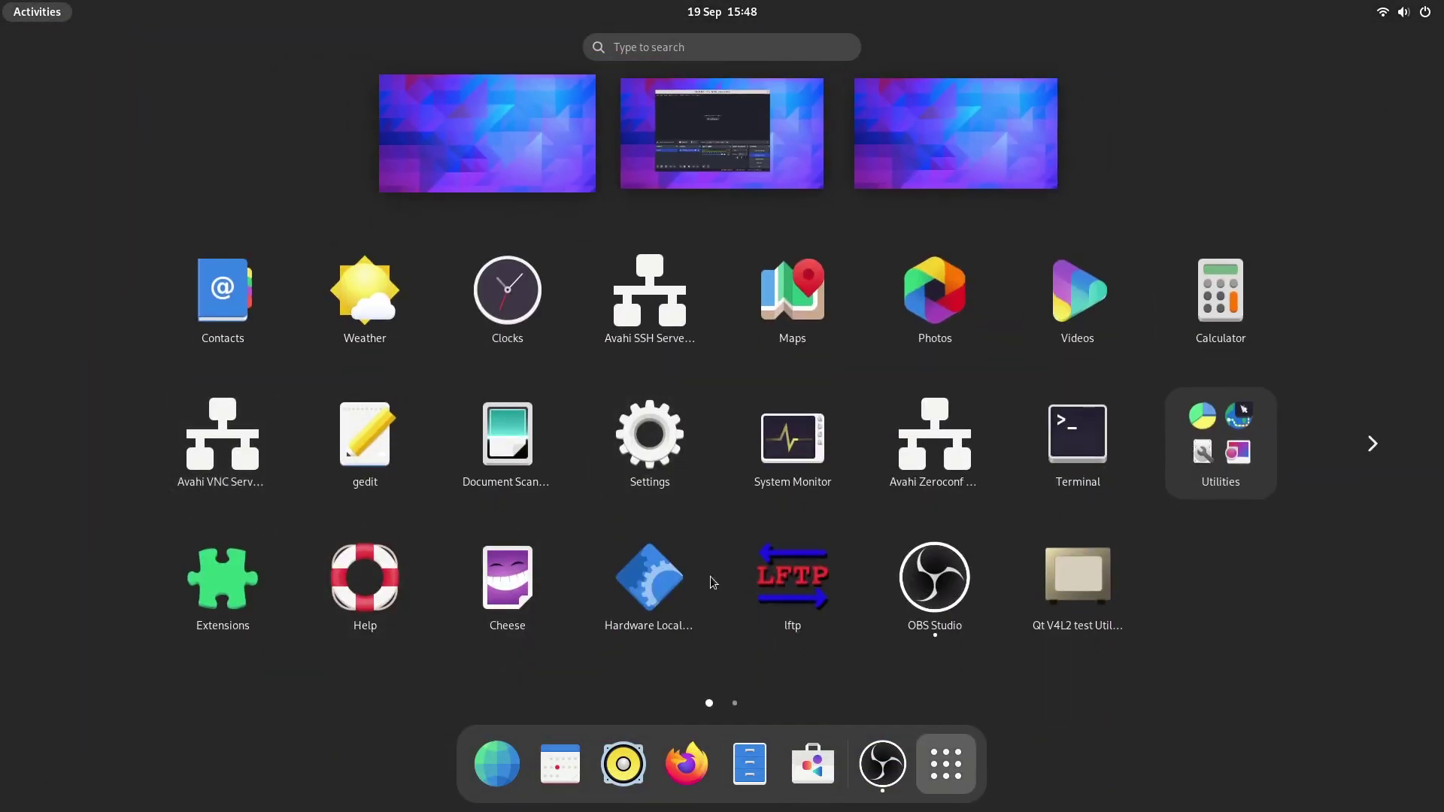
pyautogui.click(1083, 470)
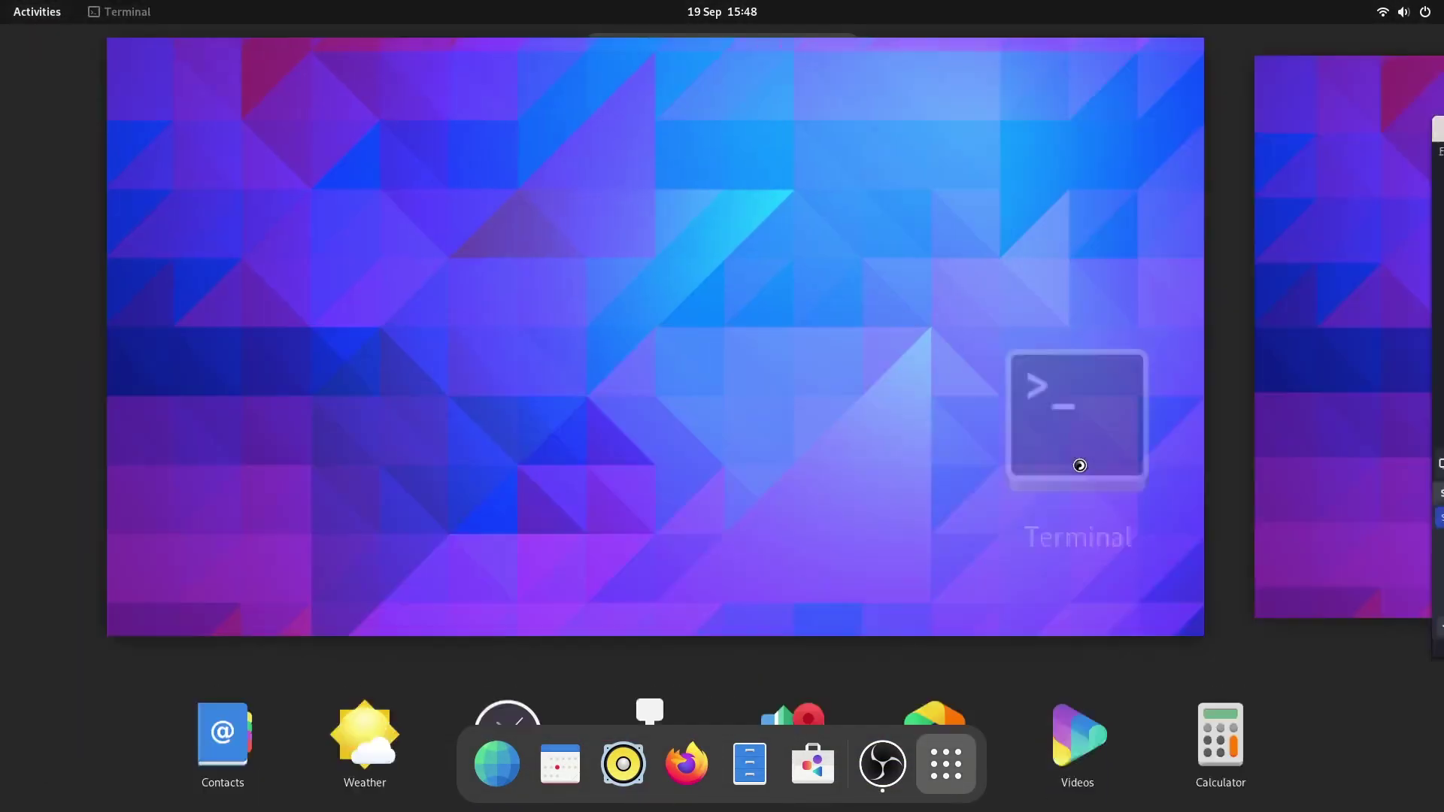
pyautogui.press('super+a')
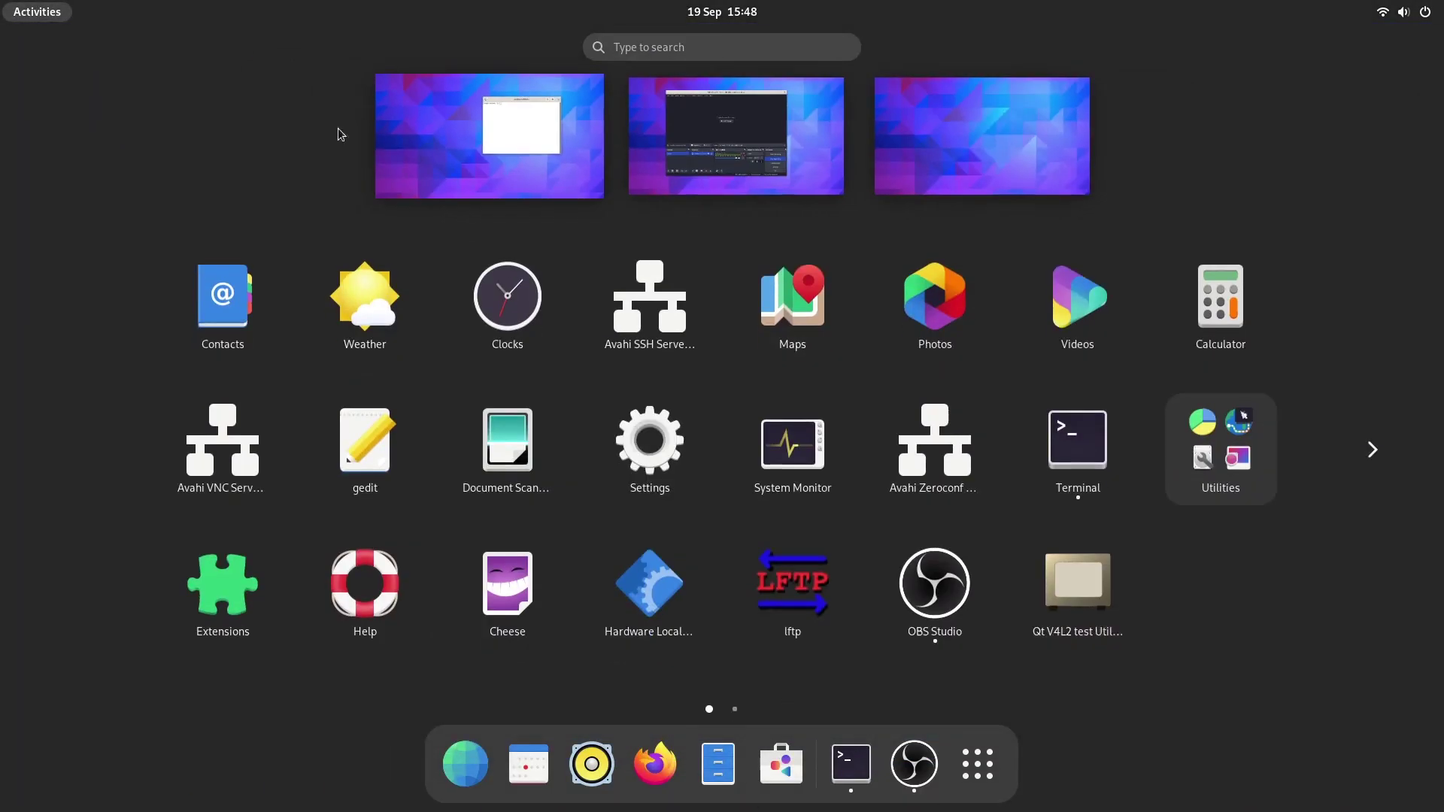
pyautogui.click(1241, 462)
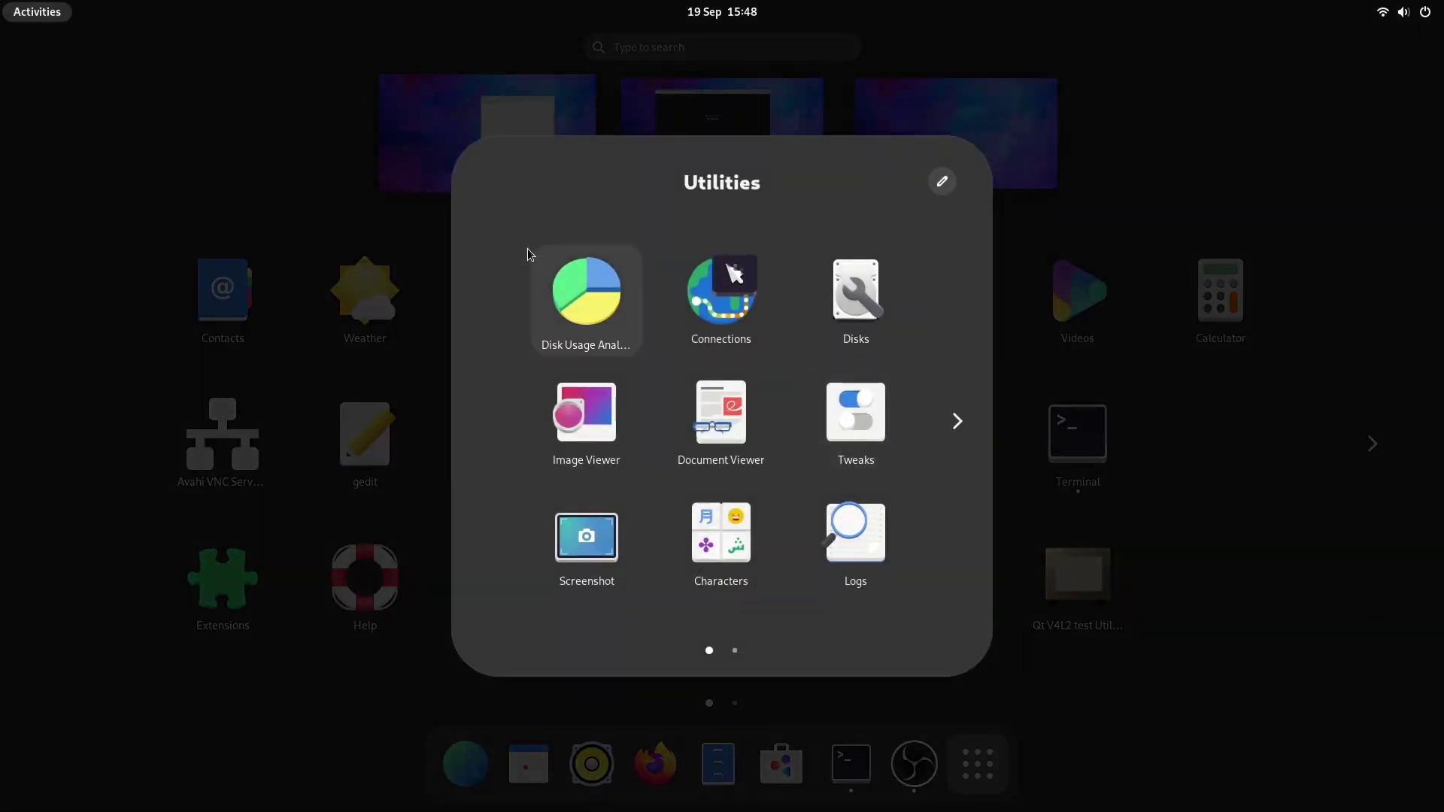
# Step: Launch Console from Utilities page 2 and tile it left beside the terminal on the right
pyautogui.click(957, 421)
pyautogui.click(576, 293)
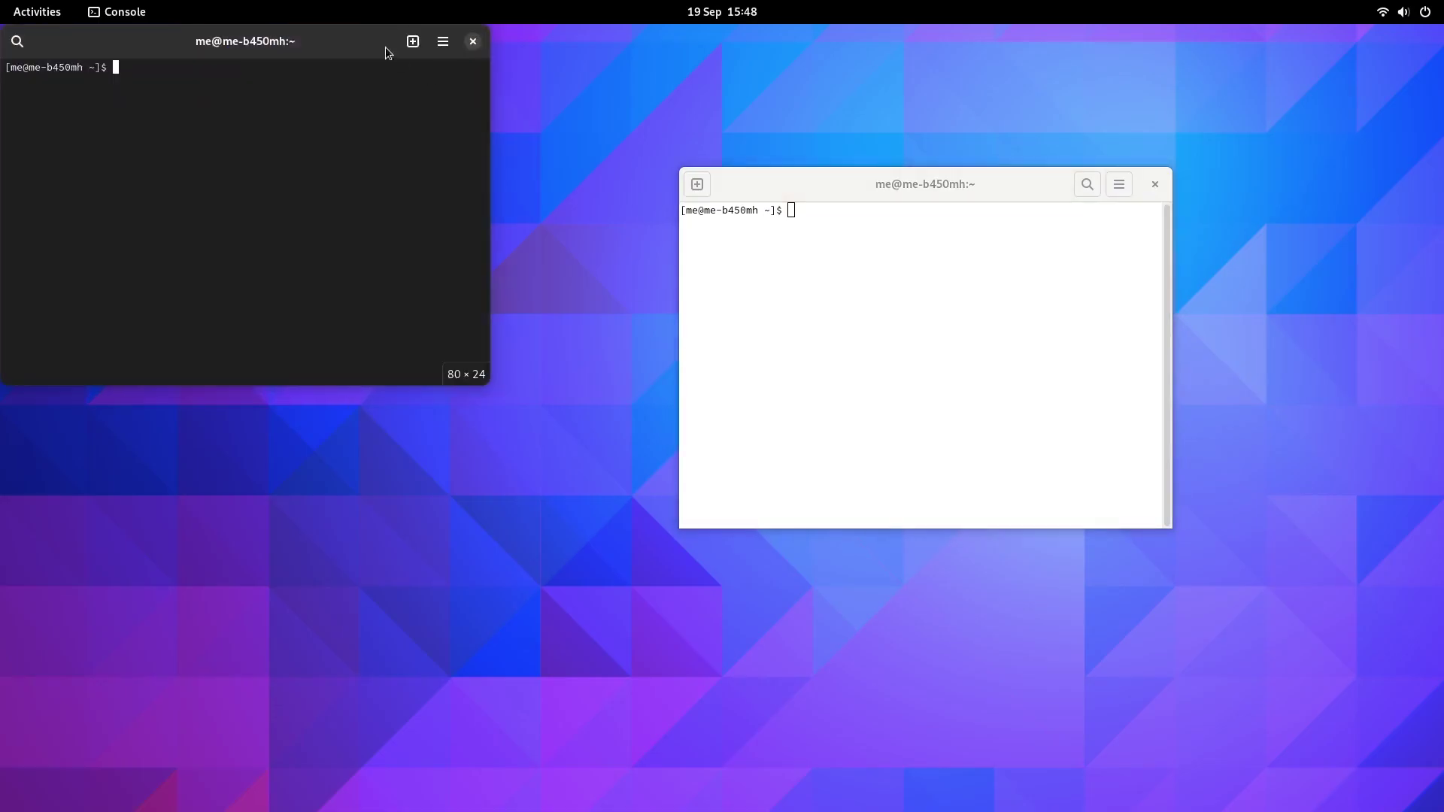
pyautogui.moveTo(386, 48); pyautogui.dragTo(420, 195)
pyautogui.moveTo(1086, 203); pyautogui.dragTo(1440, 226)
pyautogui.moveTo(406, 183); pyautogui.dragTo(4, 372)
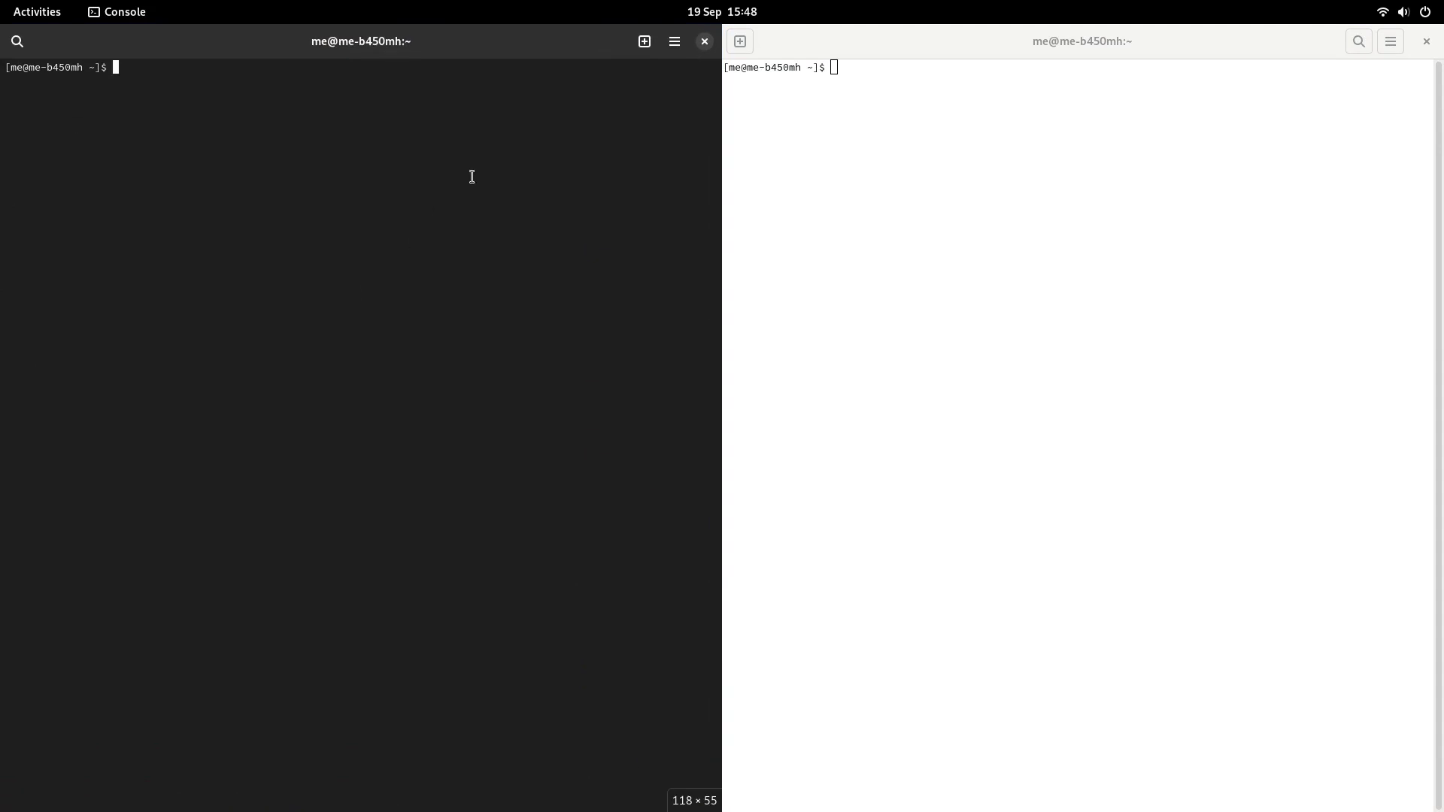
# Step: Toggle the system dark style and set Console to follow the system style
pyautogui.click(1403, 11)
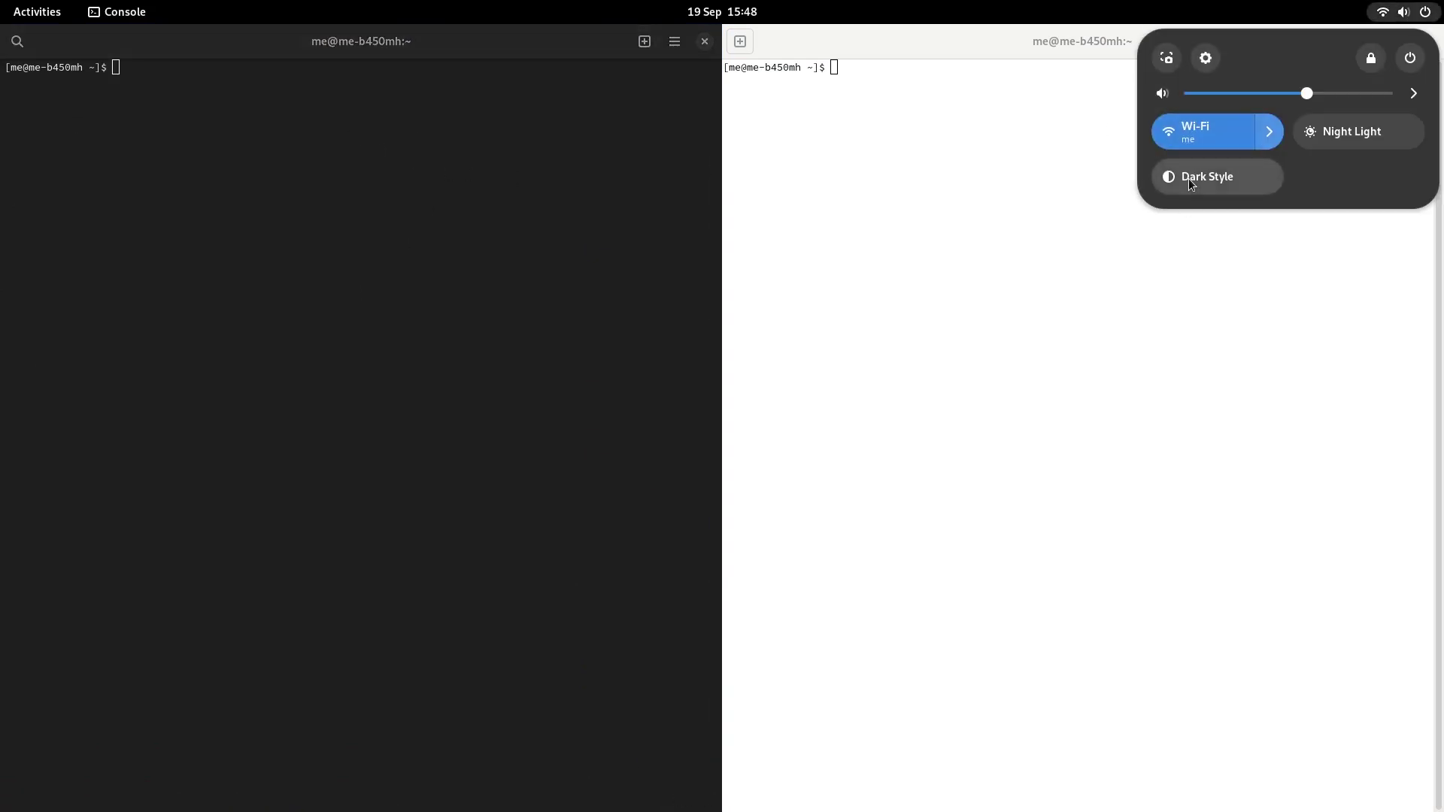
pyautogui.click(1191, 183)
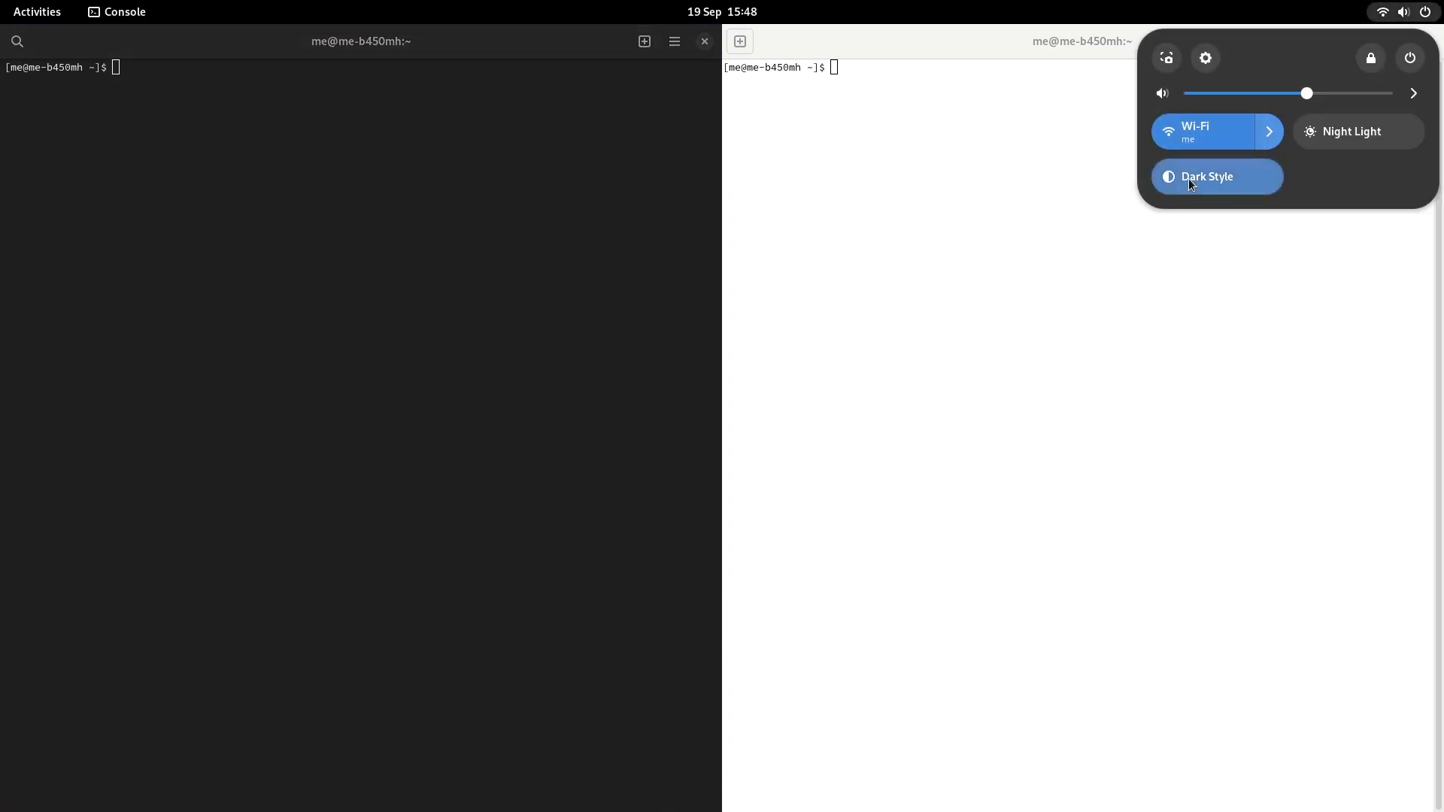
pyautogui.click(657, 44)
pyautogui.click(675, 42)
pyautogui.click(604, 104)
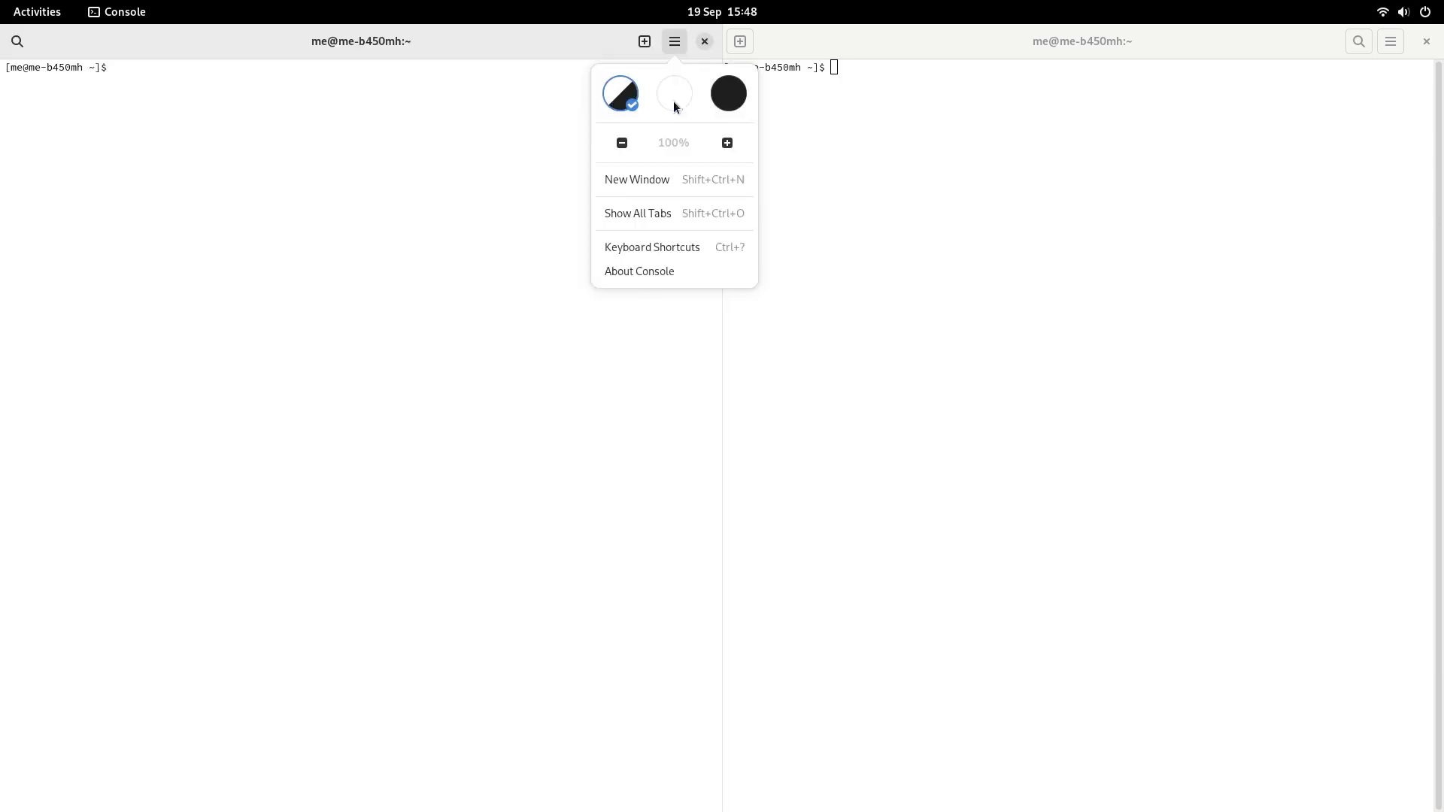
pyautogui.press('Escape')
# Step: Close the right terminal window and restore Console to floating size
pyautogui.click(762, 47)
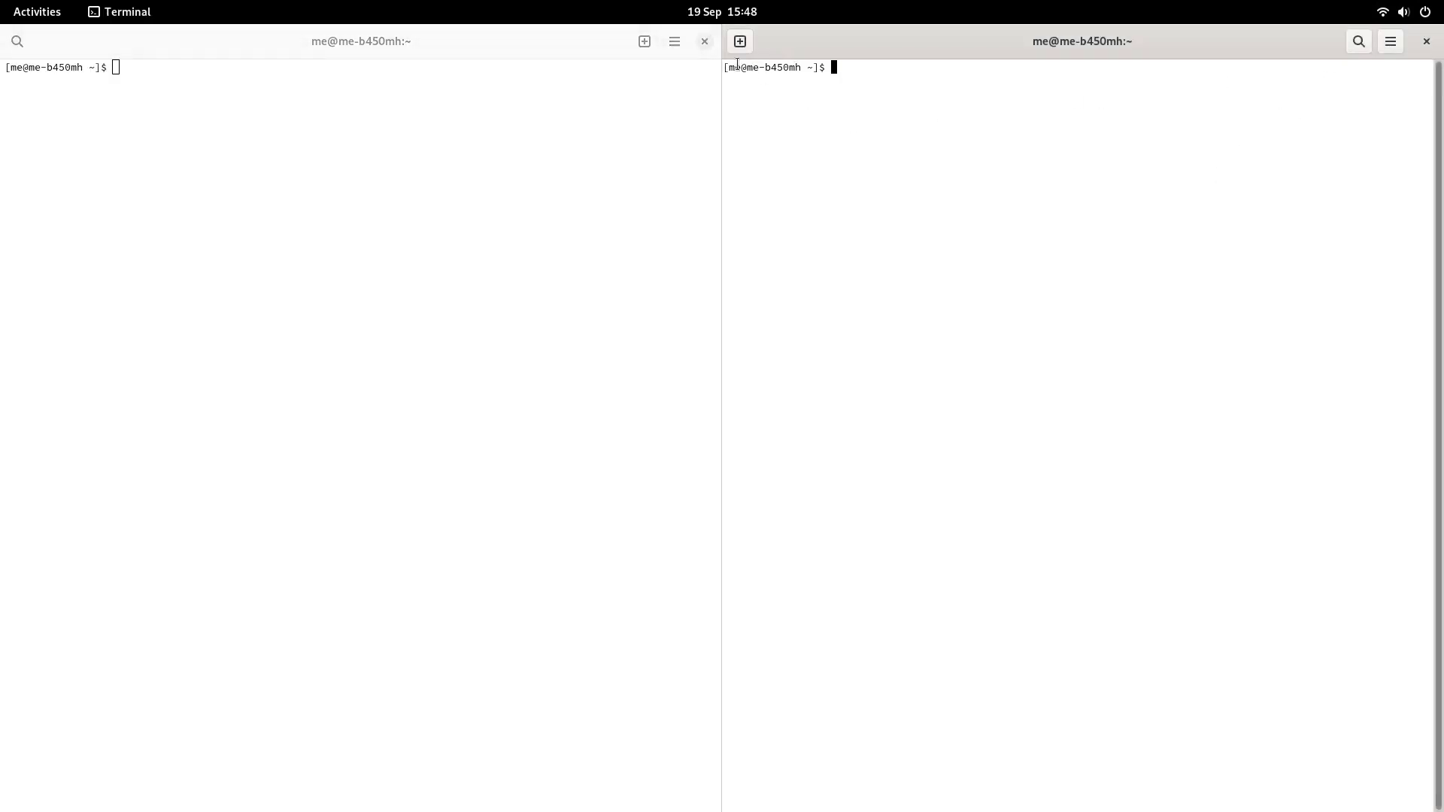
pyautogui.click(406, 187)
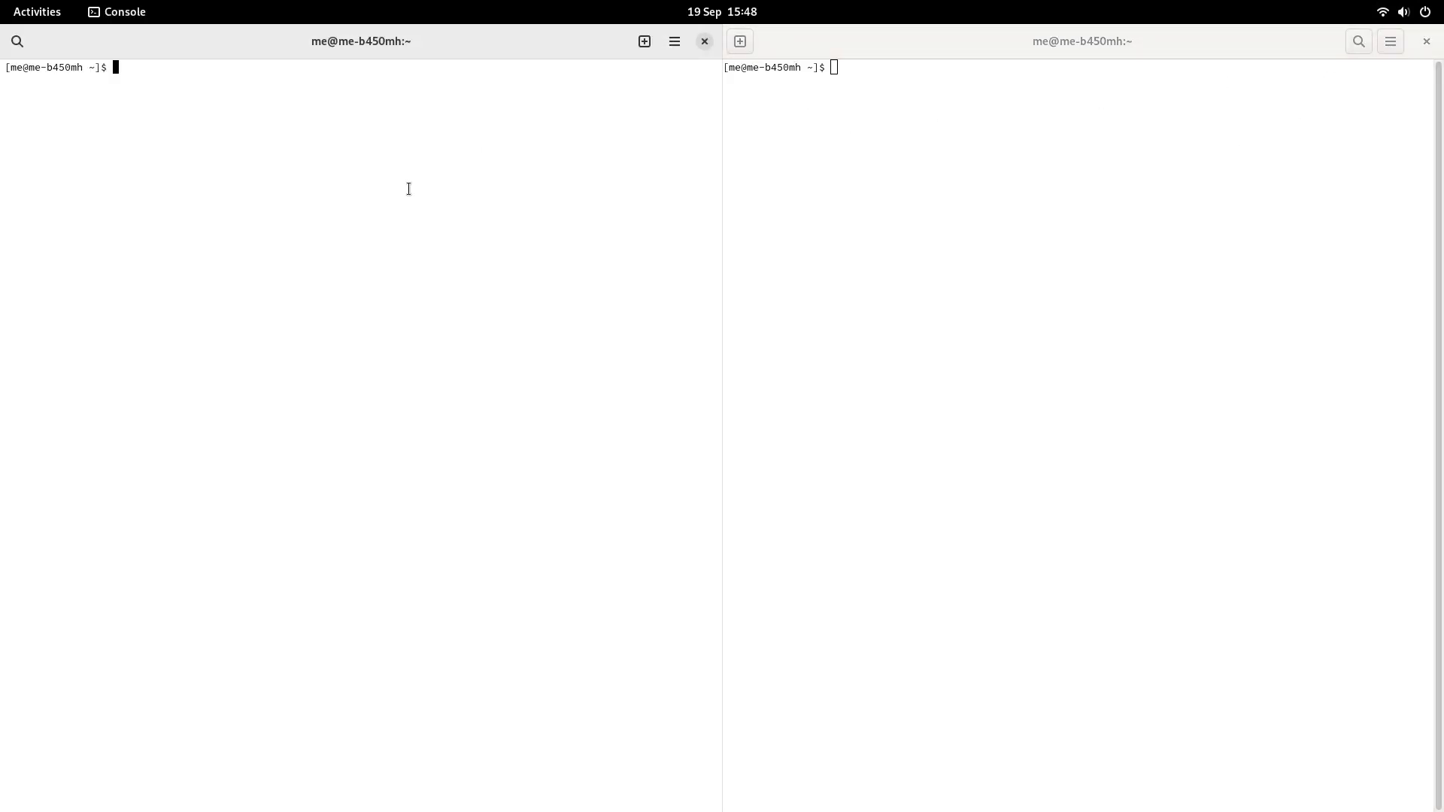
pyautogui.click(1427, 42)
pyautogui.doubleClick(566, 60)
# Step: Switch dark style on and back to light, close Console, and show the Activities overview
pyautogui.click(1403, 11)
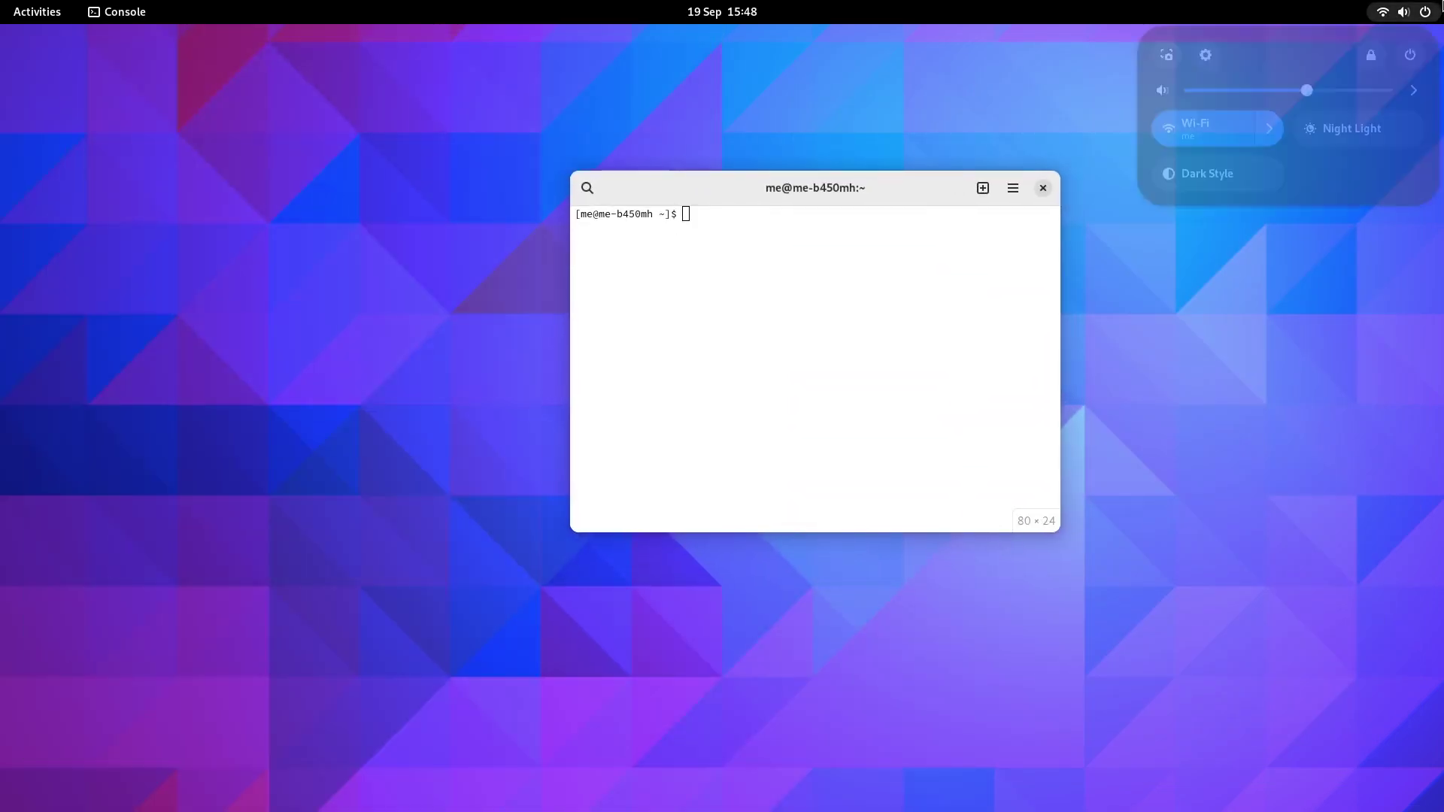
pyautogui.click(1235, 185)
pyautogui.click(1230, 184)
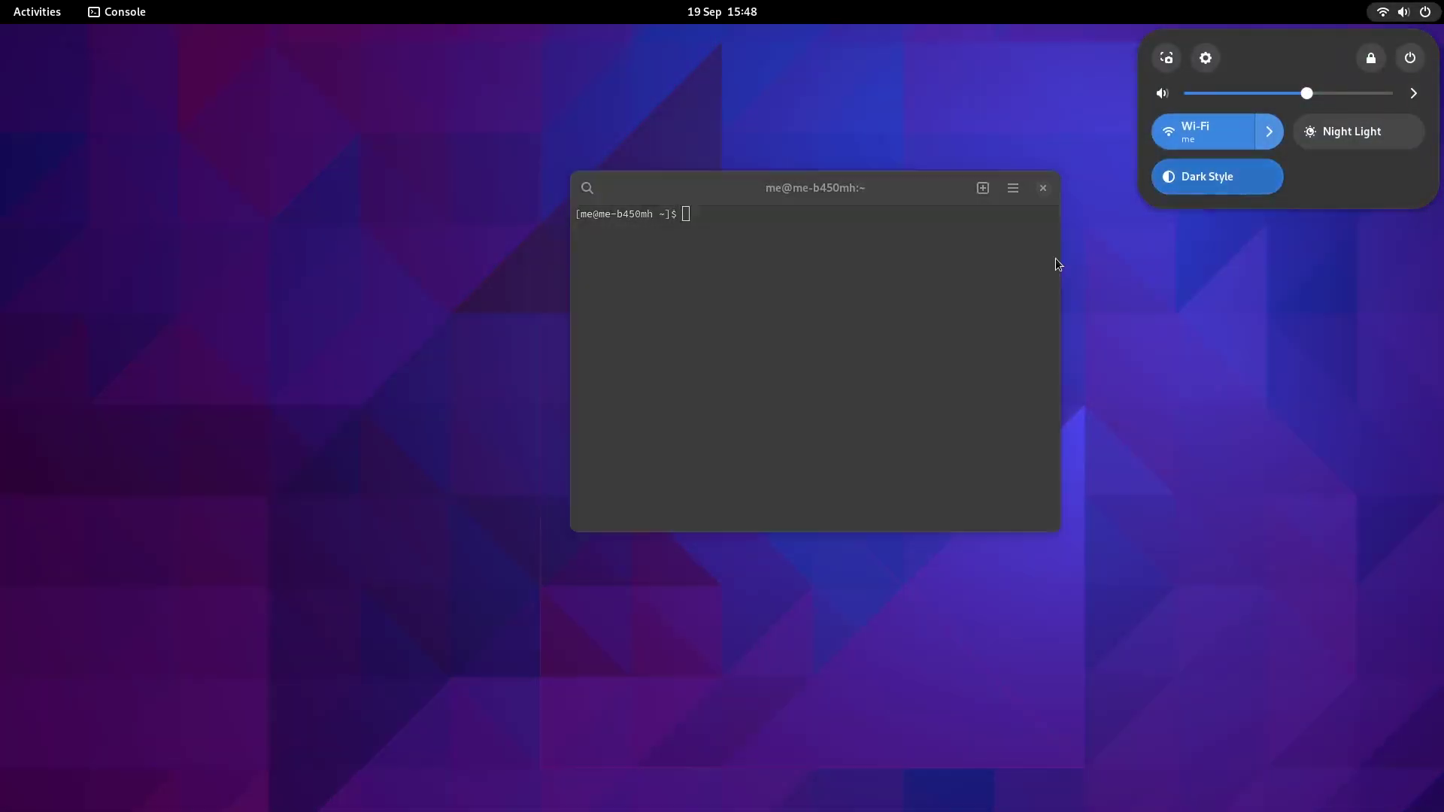
pyautogui.click(1041, 194)
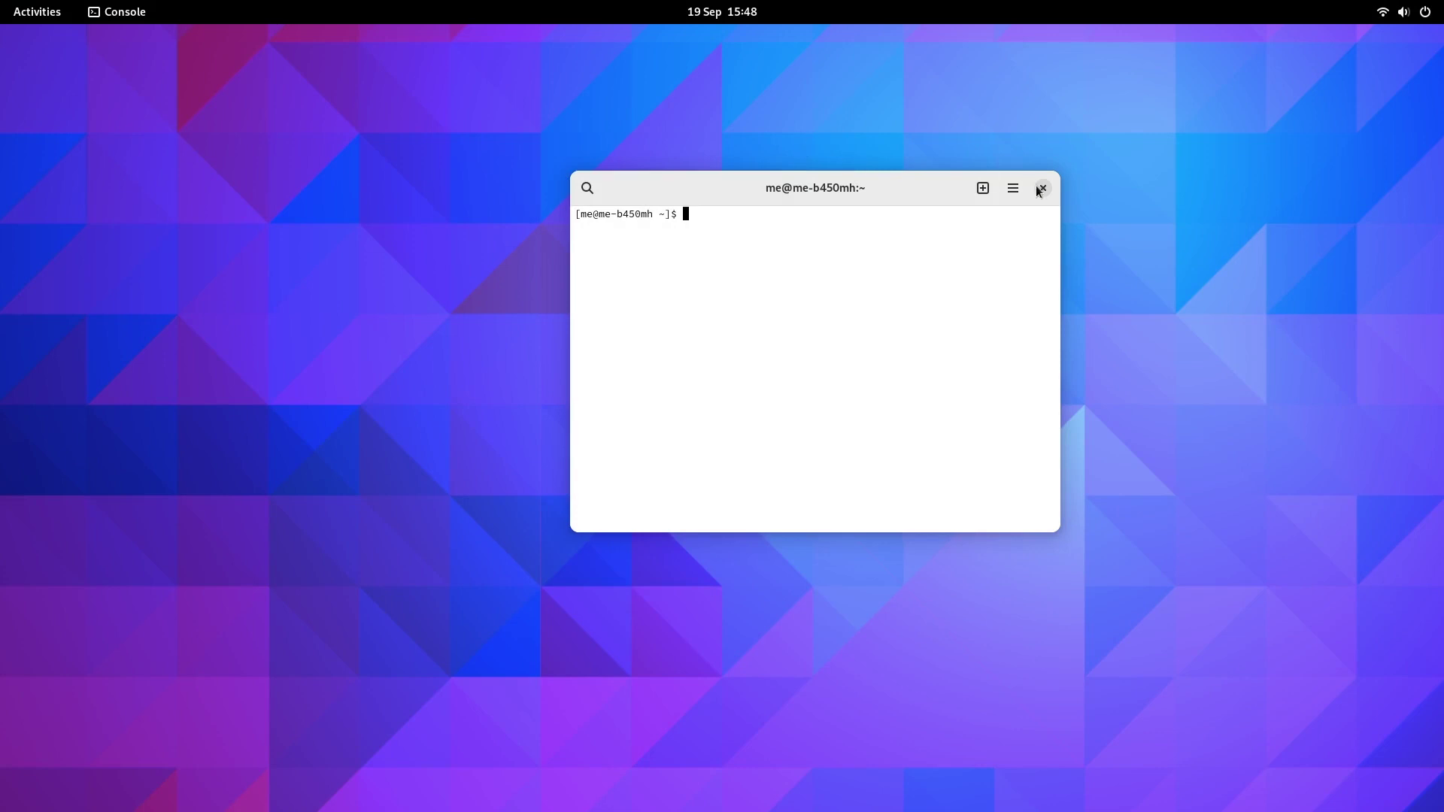
pyautogui.click(1040, 189)
pyautogui.press('super')
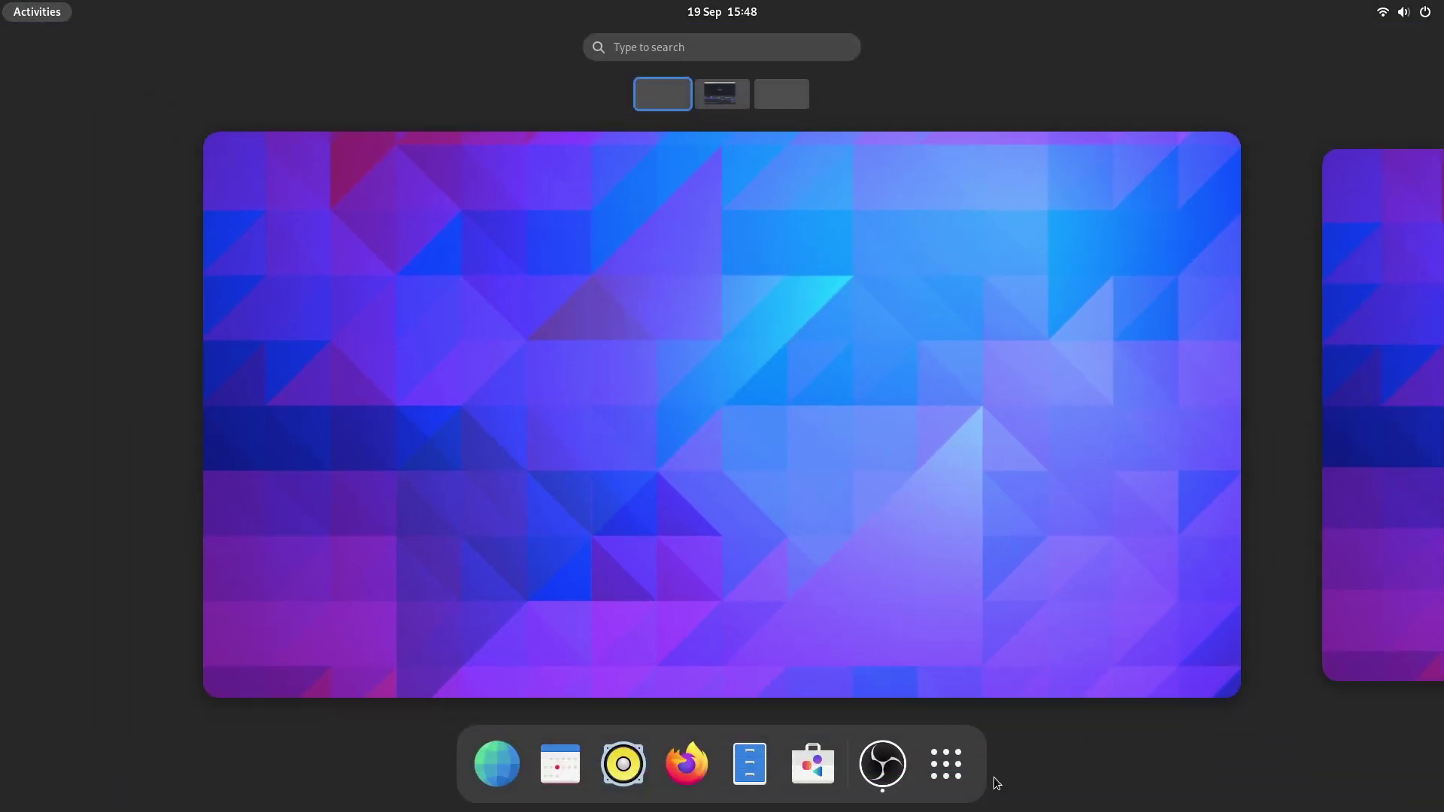
# Step: Open the Extensions app from the app grid and scroll through it
pyautogui.click(945, 767)
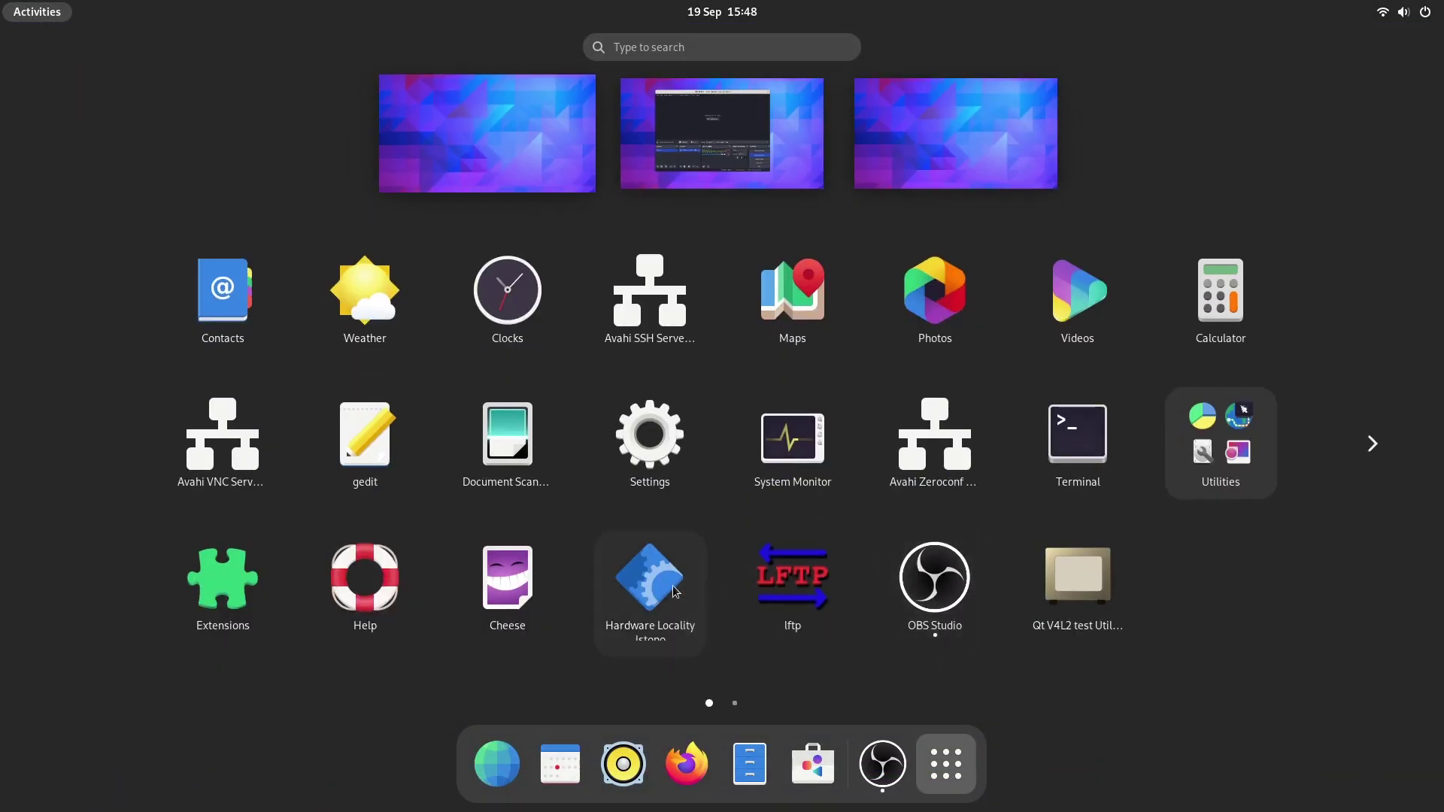
pyautogui.click(241, 590)
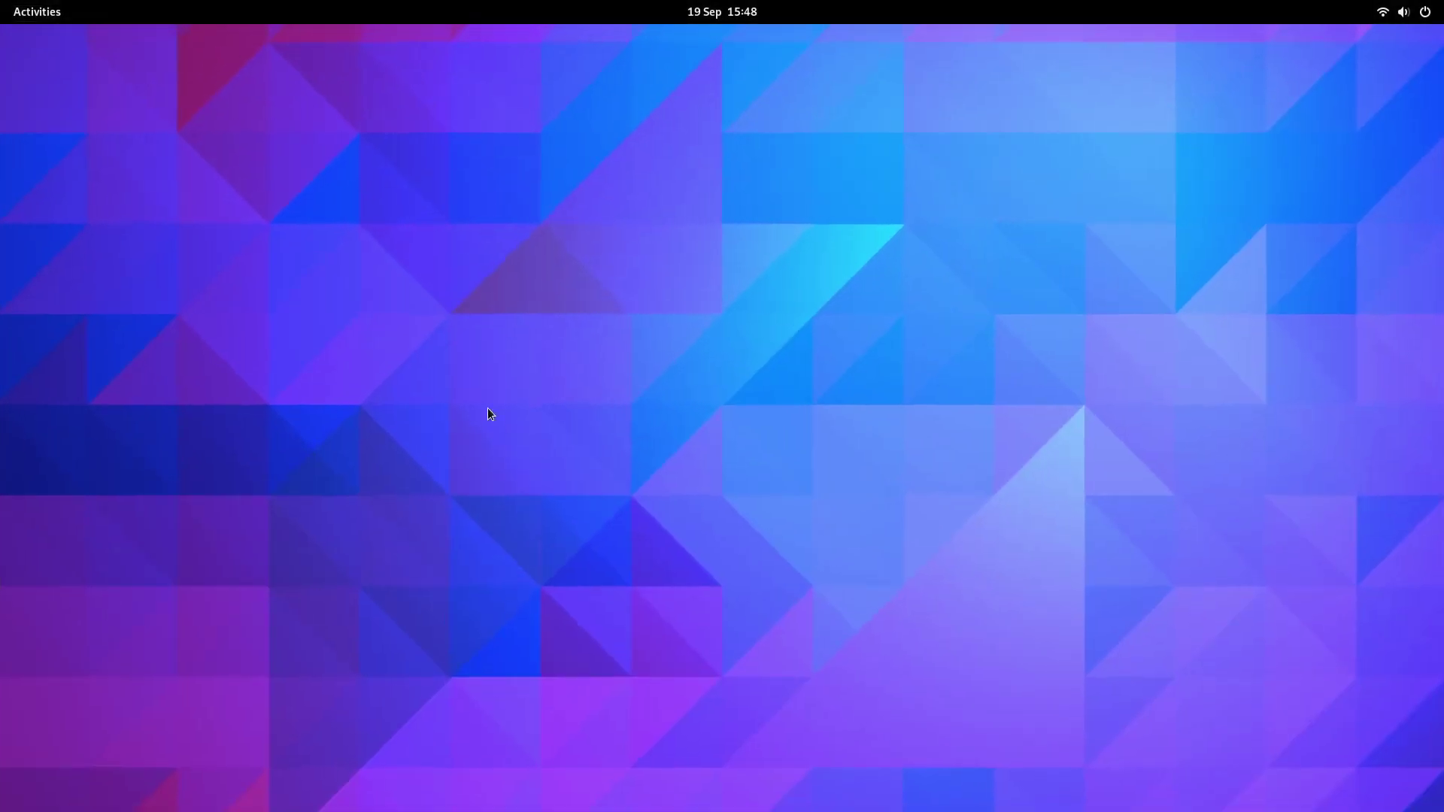
pyautogui.moveTo(345, 48); pyautogui.dragTo(613, 196)
pyautogui.scroll(-5, 769, 409)
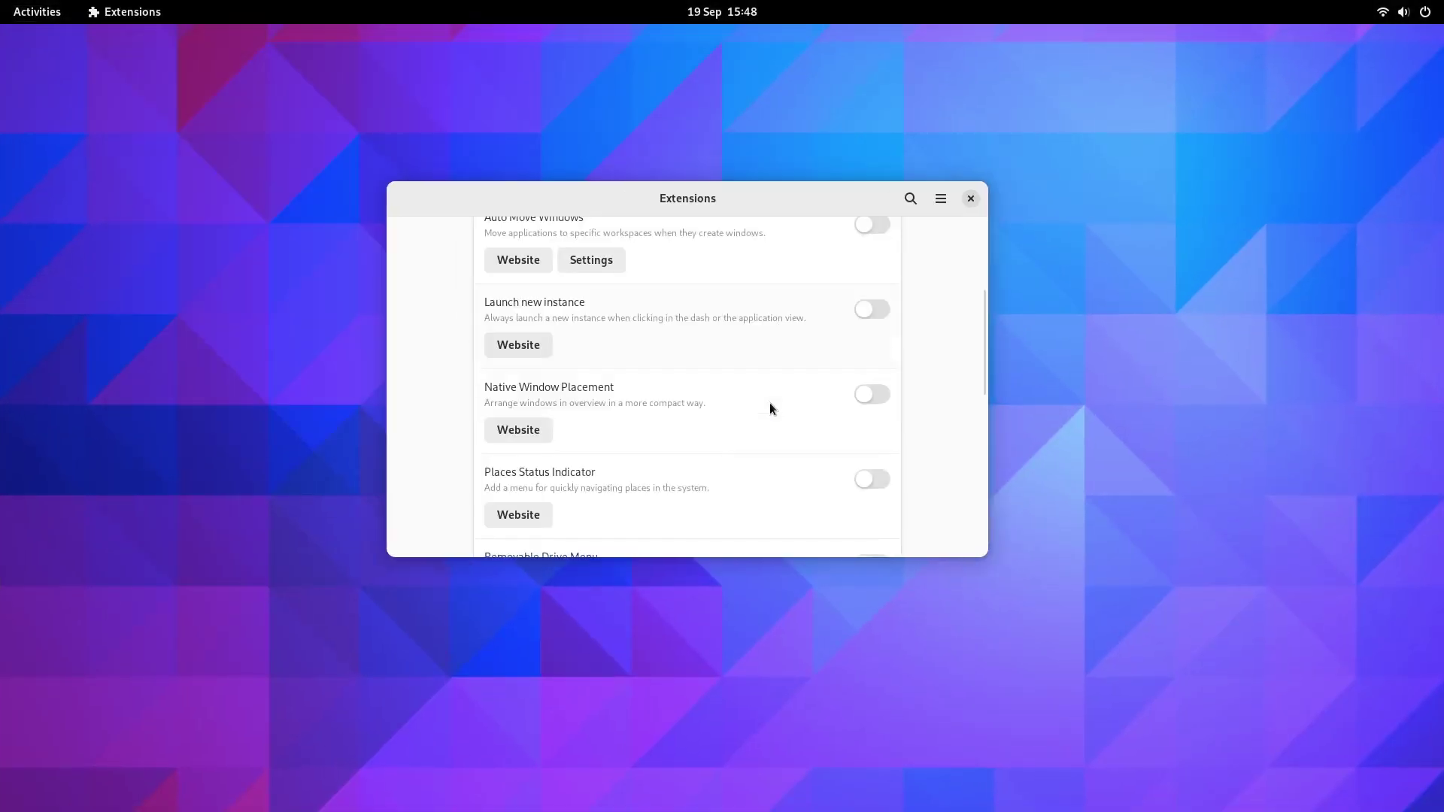
pyautogui.scroll(-10, 769, 408)
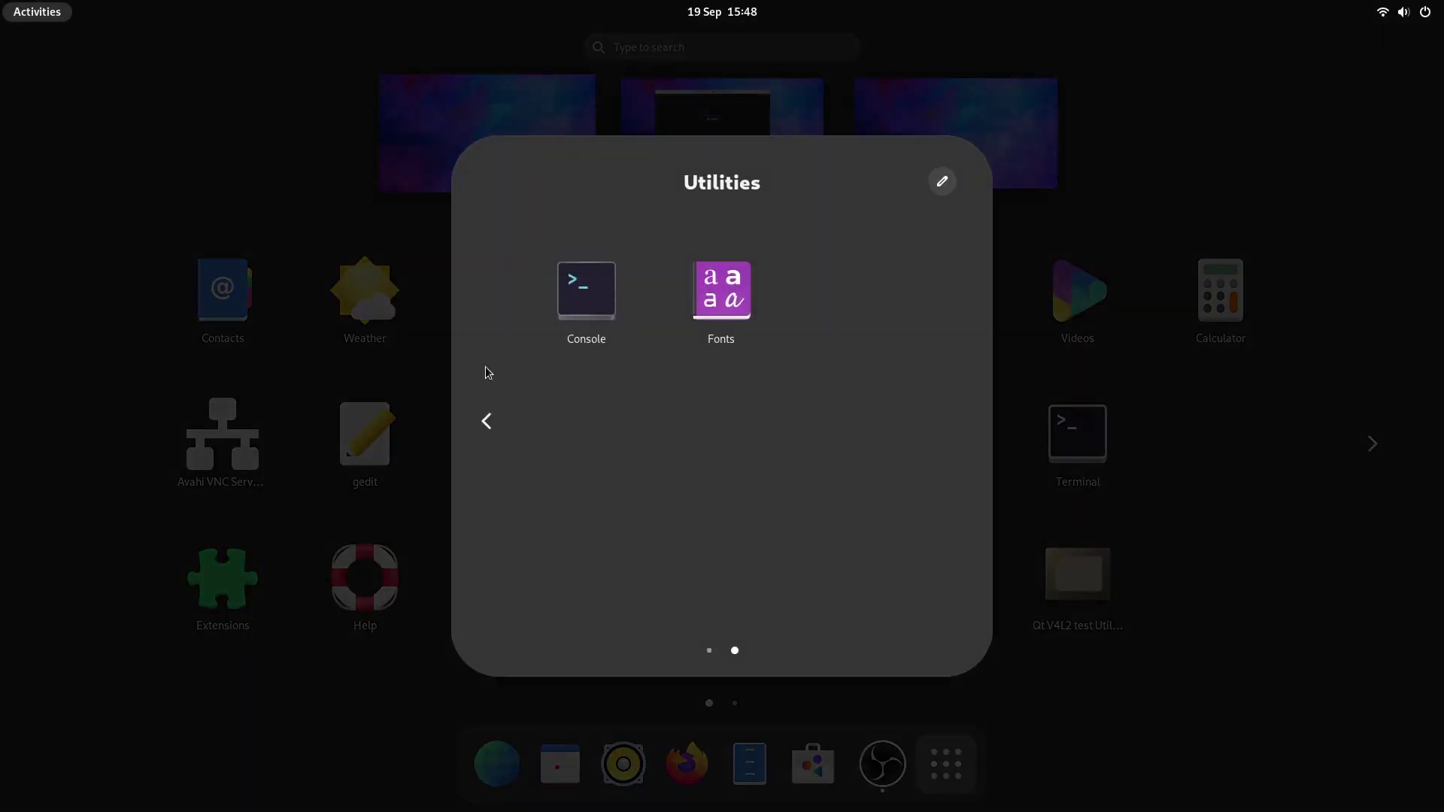
pyautogui.scroll(1, 532, 412)
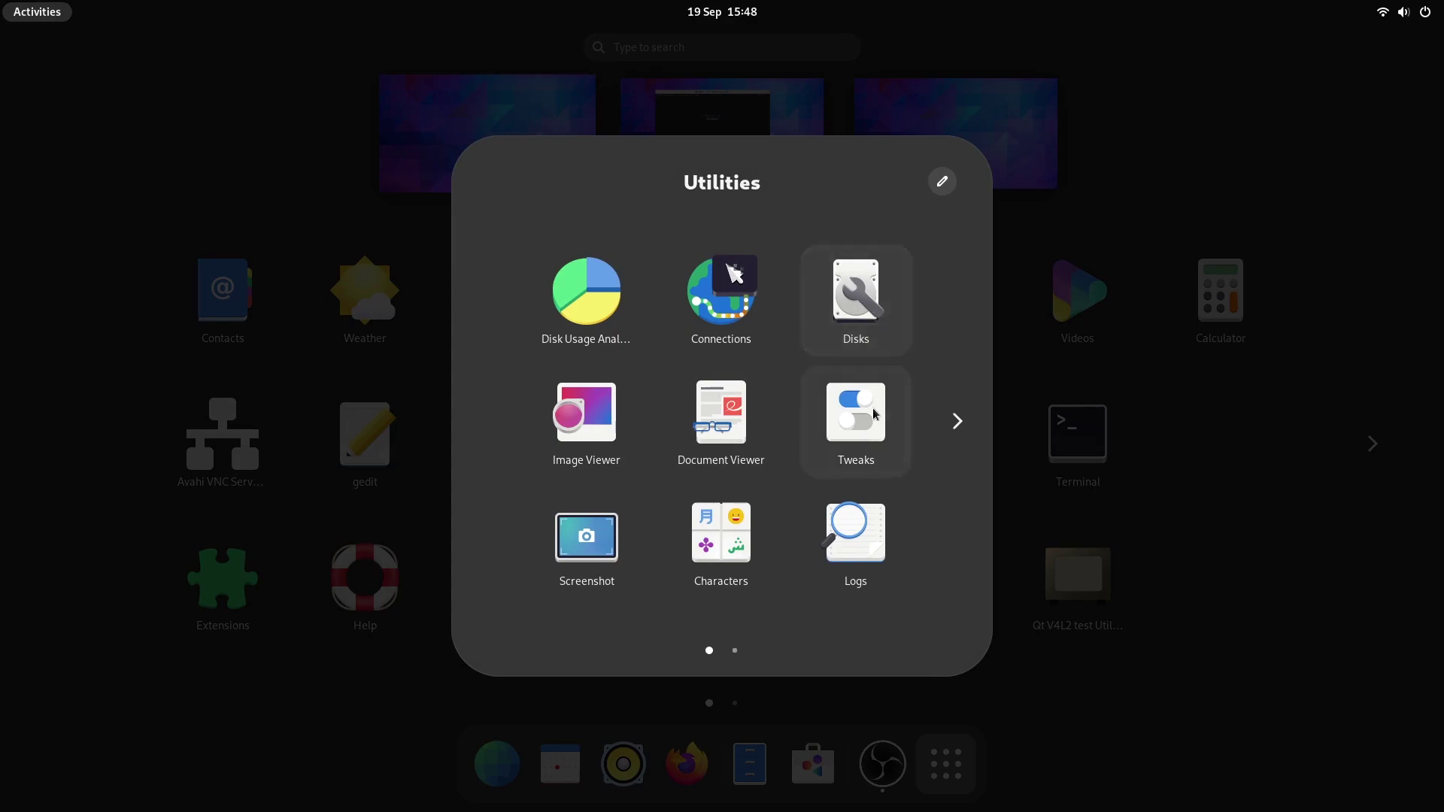
# Step: Launch Tweaks, dismiss the Extensions notice, and browse Appearance, Fonts, Keyboard, Startup and Top Bar
pyautogui.click(872, 434)
pyautogui.click(720, 474)
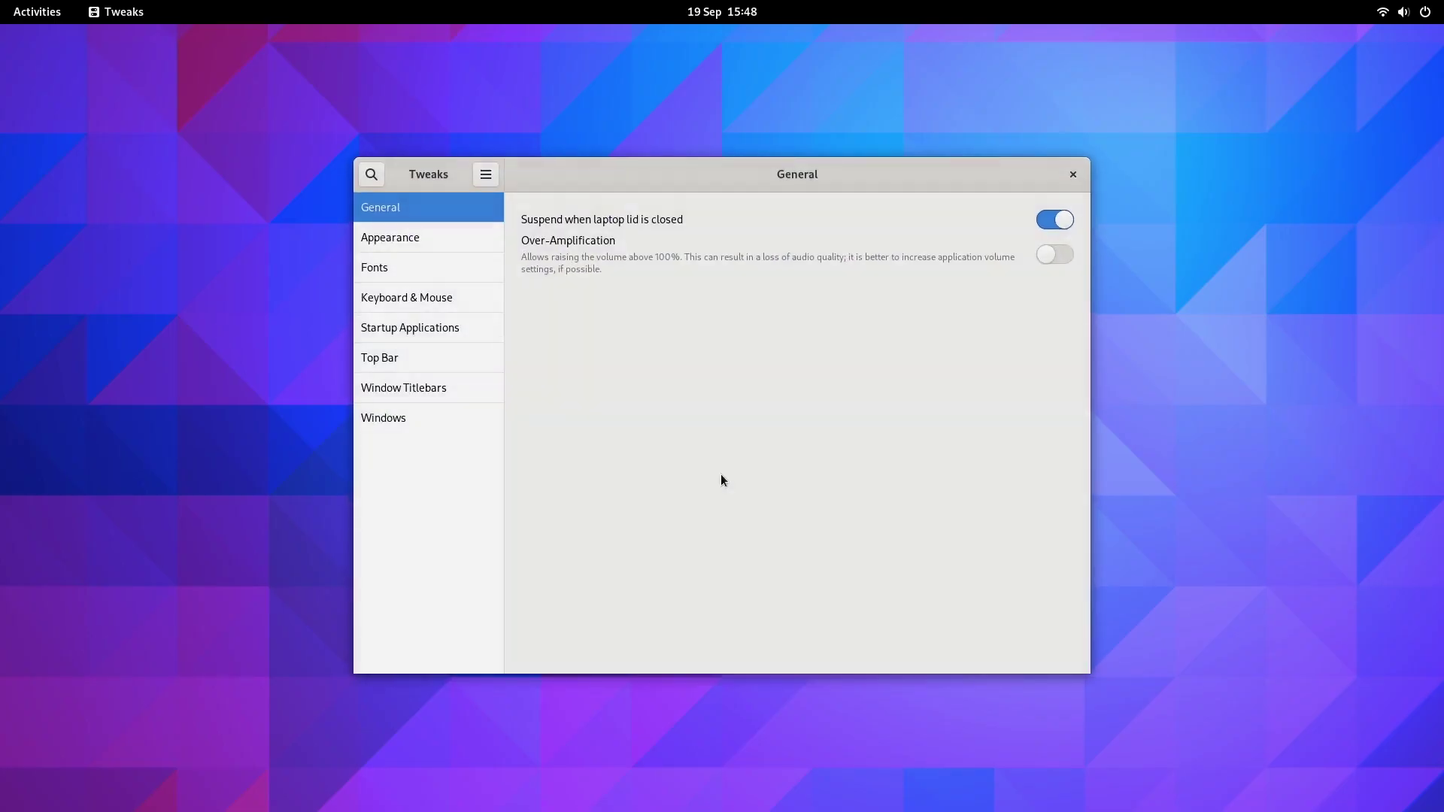
pyautogui.click(394, 239)
pyautogui.click(399, 268)
pyautogui.click(408, 299)
pyautogui.click(417, 337)
pyautogui.click(416, 359)
# Step: Switch on Maximise and Minimise in Window Titlebars, then close Tweaks
pyautogui.click(422, 388)
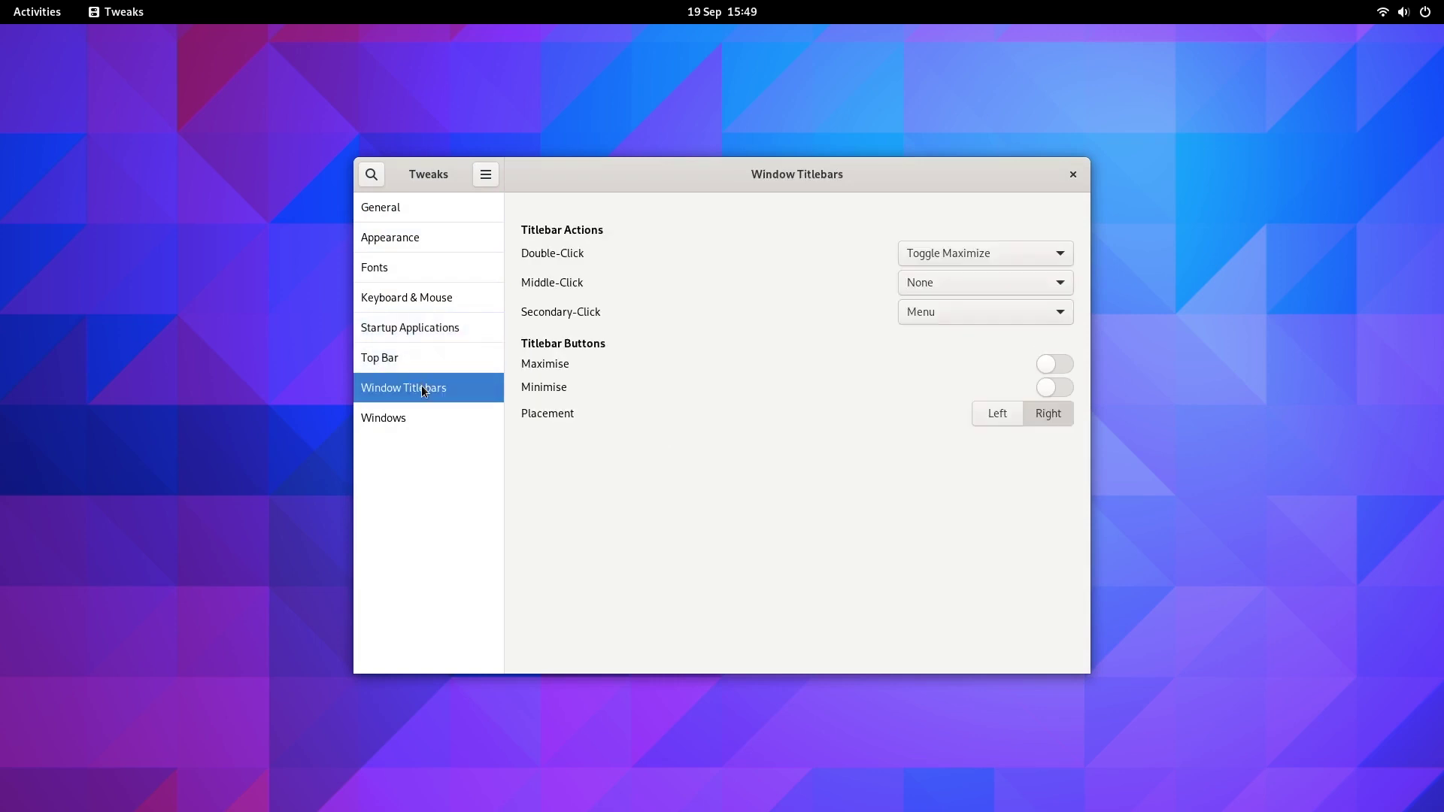
pyautogui.click(1055, 364)
pyautogui.click(1054, 387)
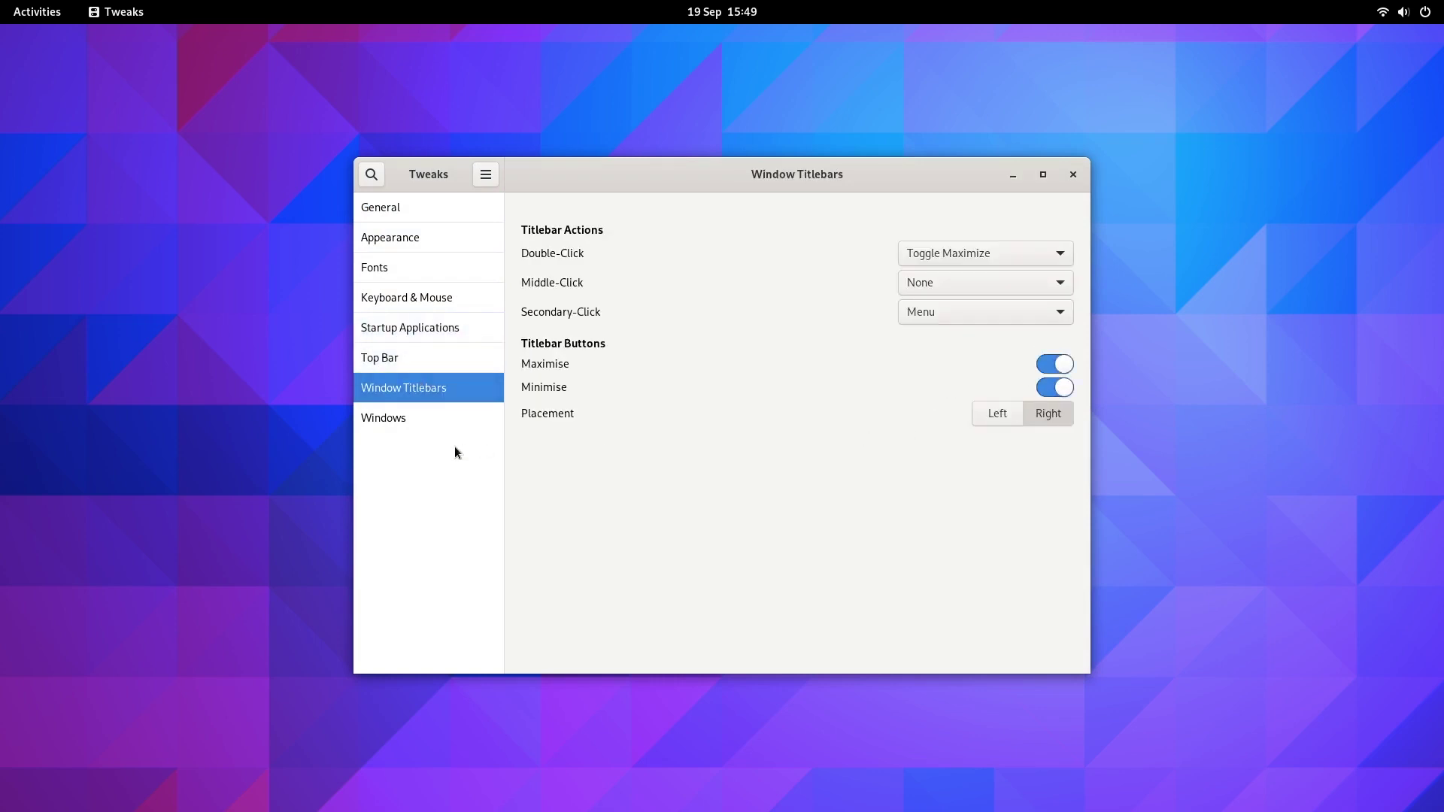
pyautogui.click(418, 416)
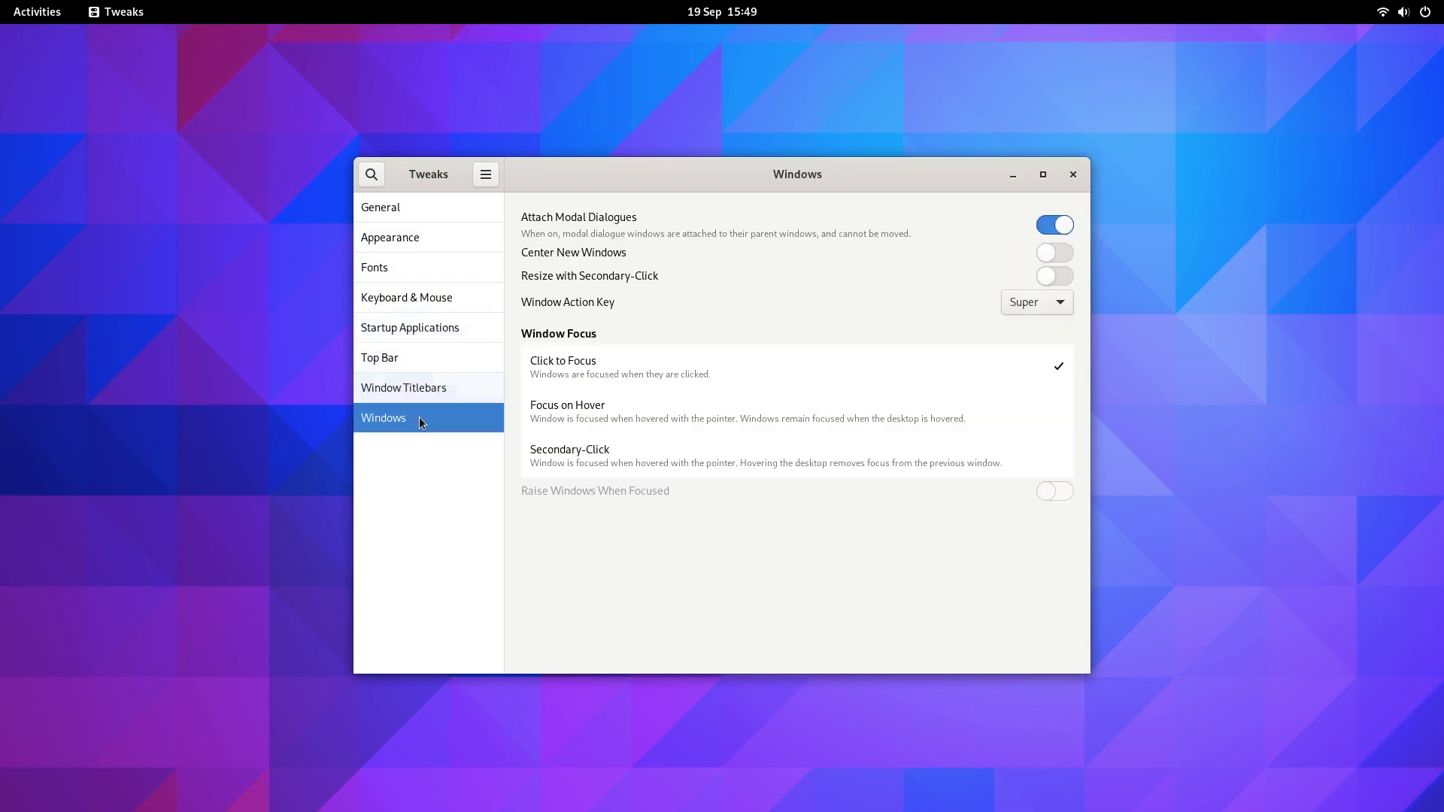
pyautogui.click(1073, 174)
# Step: Open a new Text Editor window from apps page 2 and glance at its options menu
pyautogui.moveTo(0, 0)
pyautogui.click(945, 764)
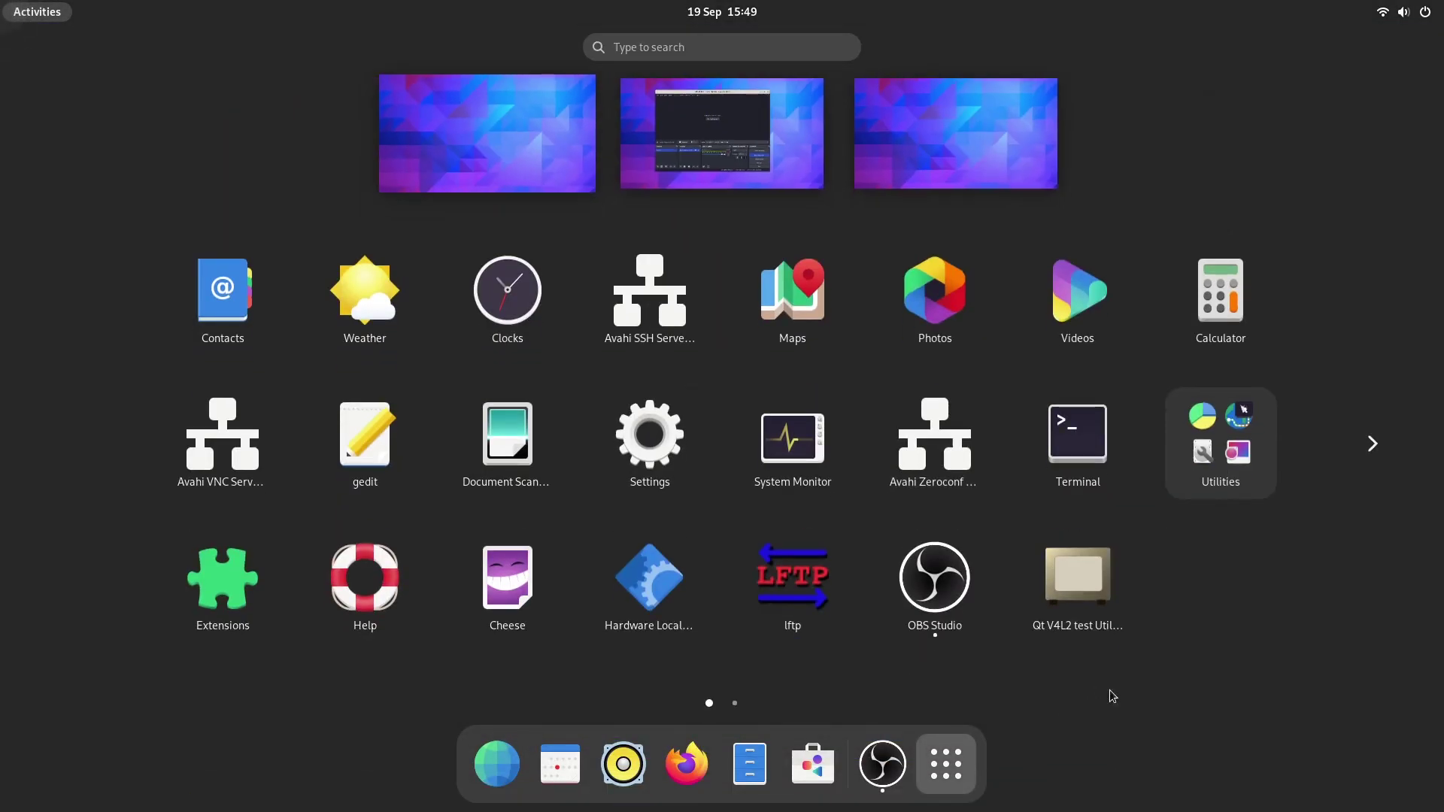
pyautogui.click(1375, 445)
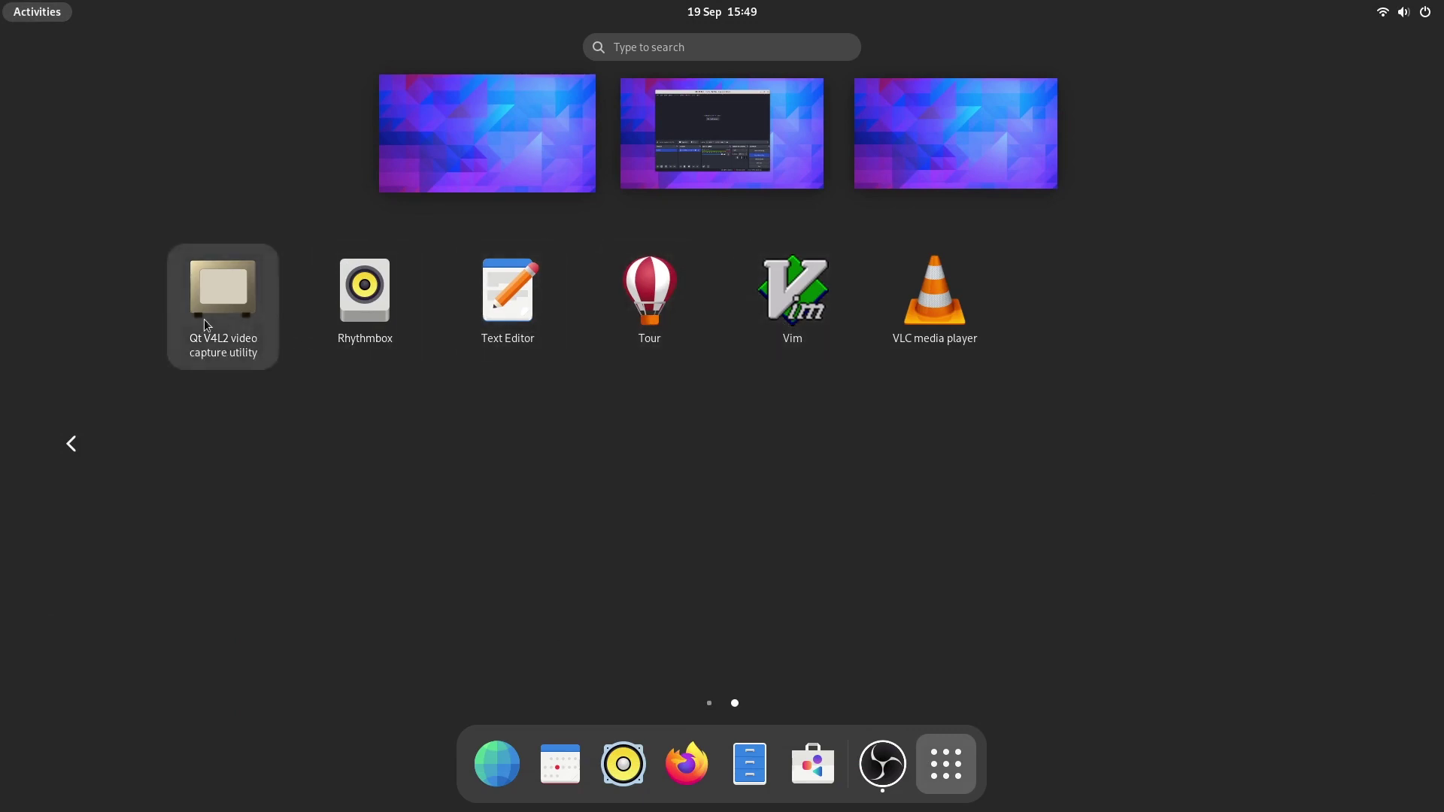
pyautogui.click(507, 292)
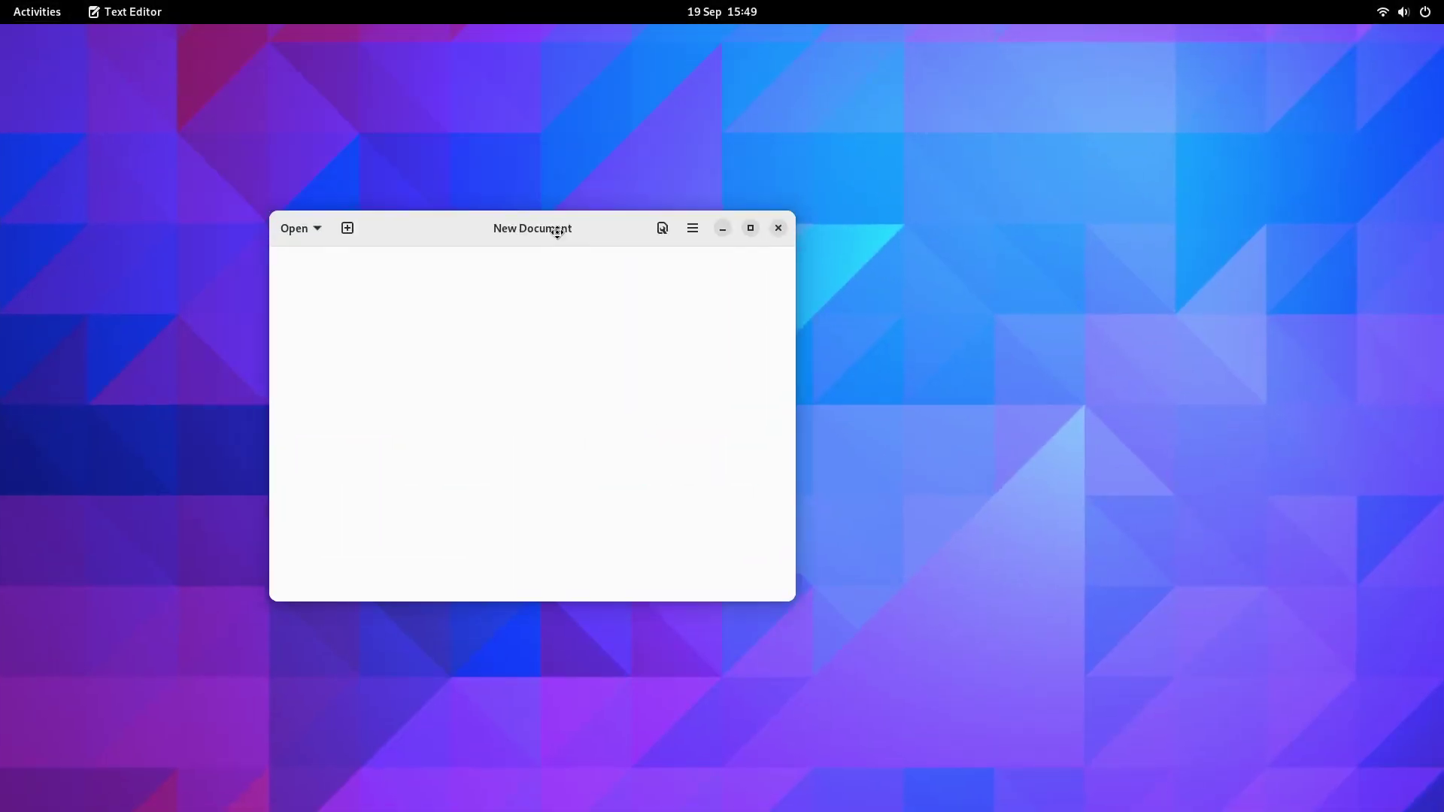
pyautogui.click(698, 232)
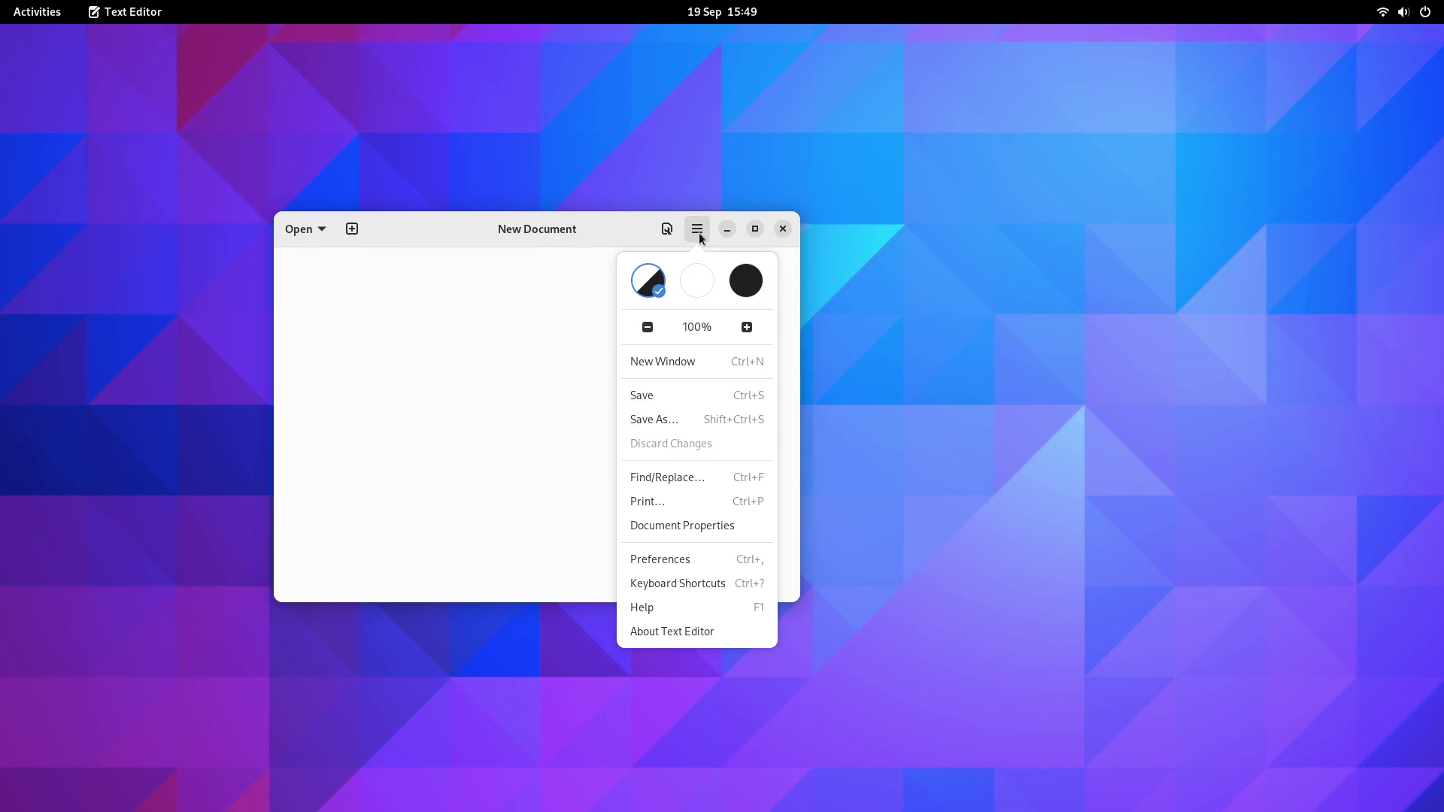
pyautogui.click(546, 292)
# Step: Switch the desktop to dark style and back to light
pyautogui.click(1403, 12)
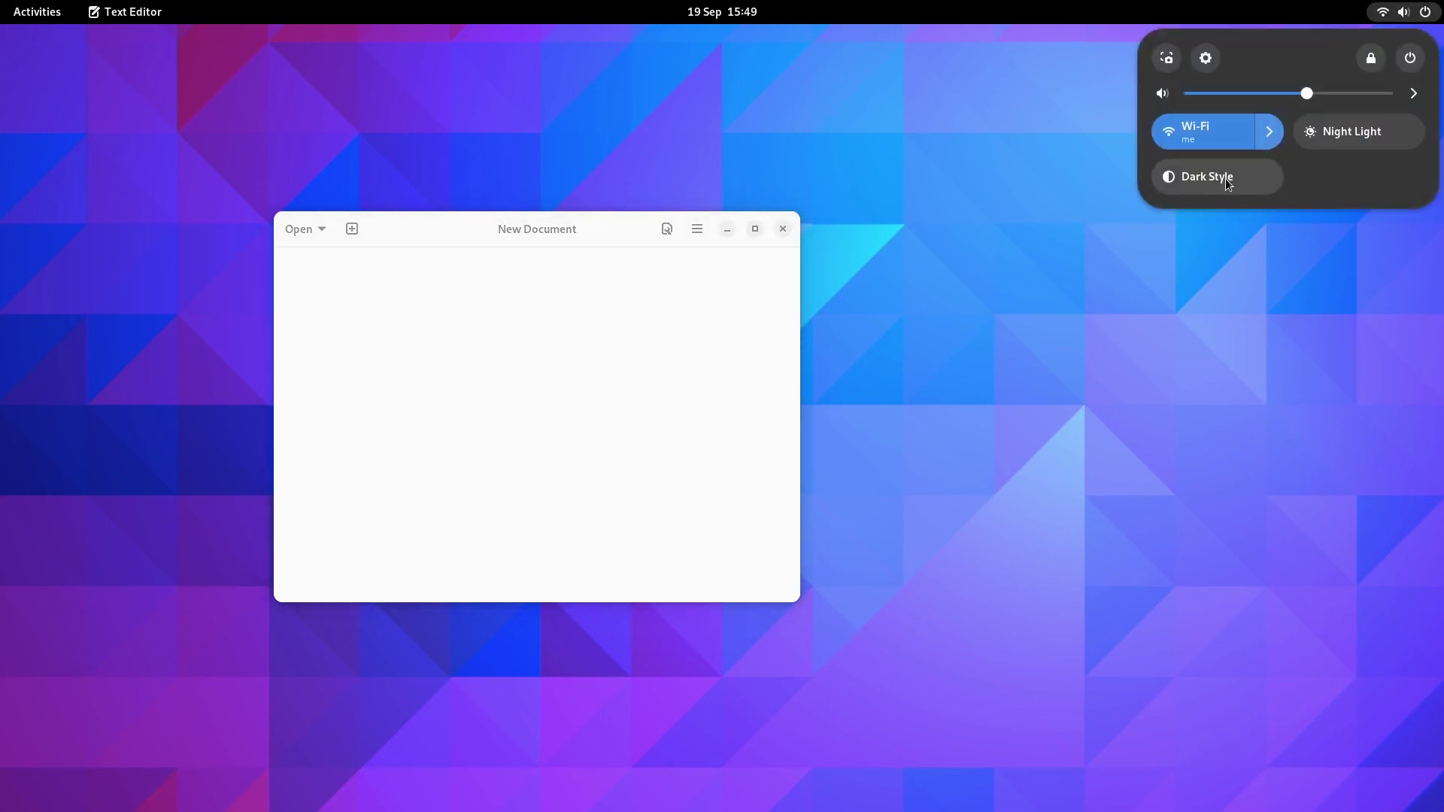
pyautogui.click(1225, 178)
pyautogui.click(1224, 179)
# Step: Launch the Tour app from the second page of applications
pyautogui.moveTo(8, 6)
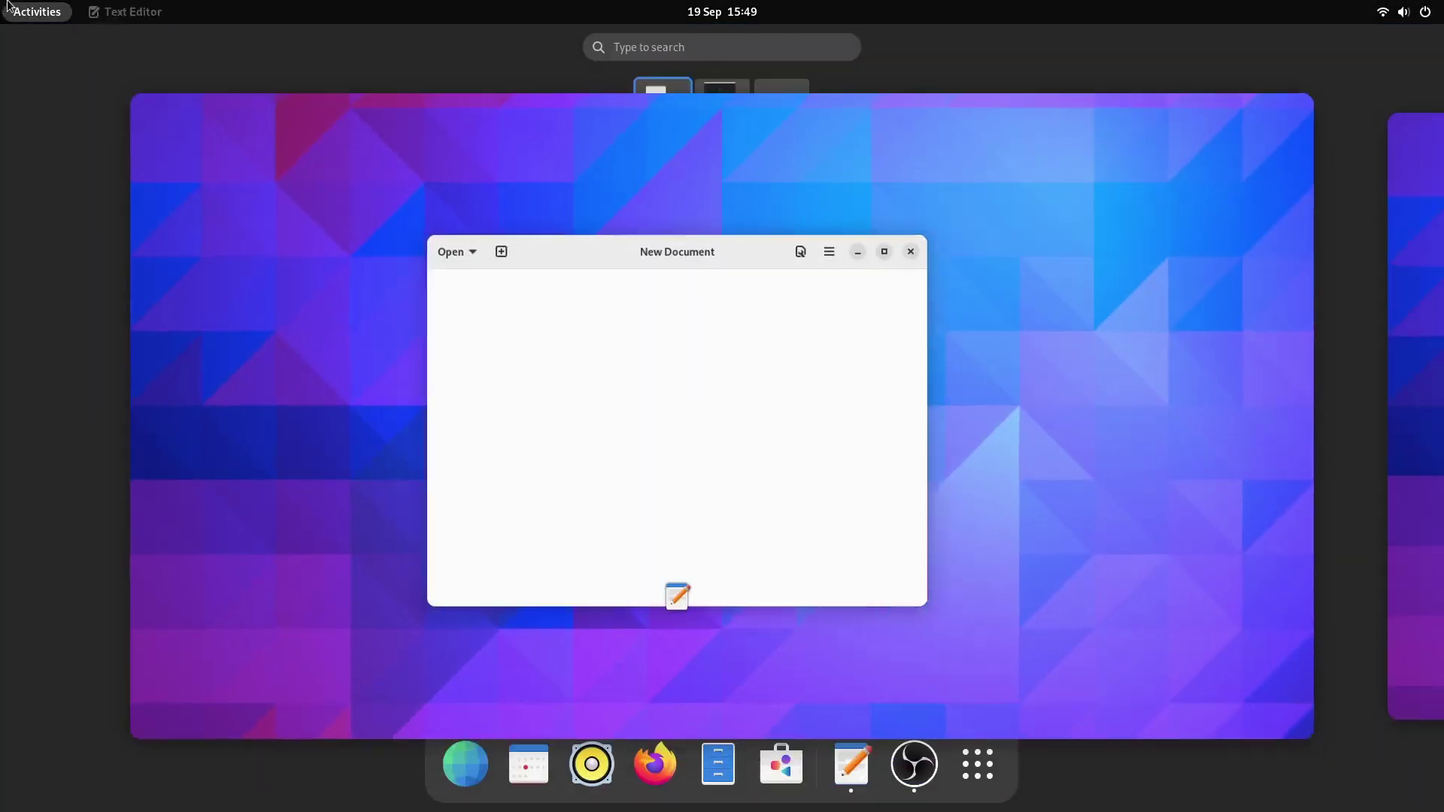
pyautogui.click(977, 764)
pyautogui.click(1361, 453)
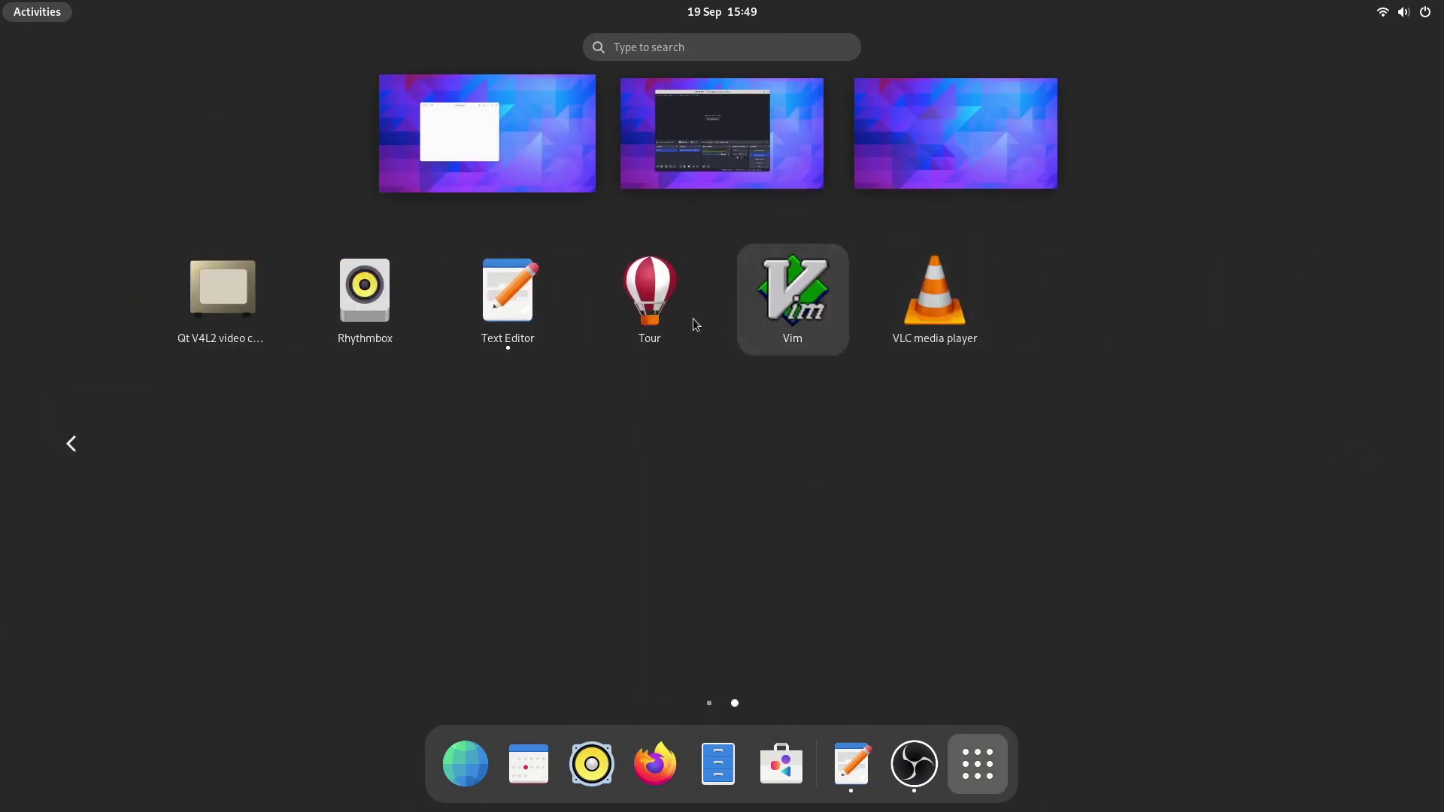
pyautogui.click(652, 301)
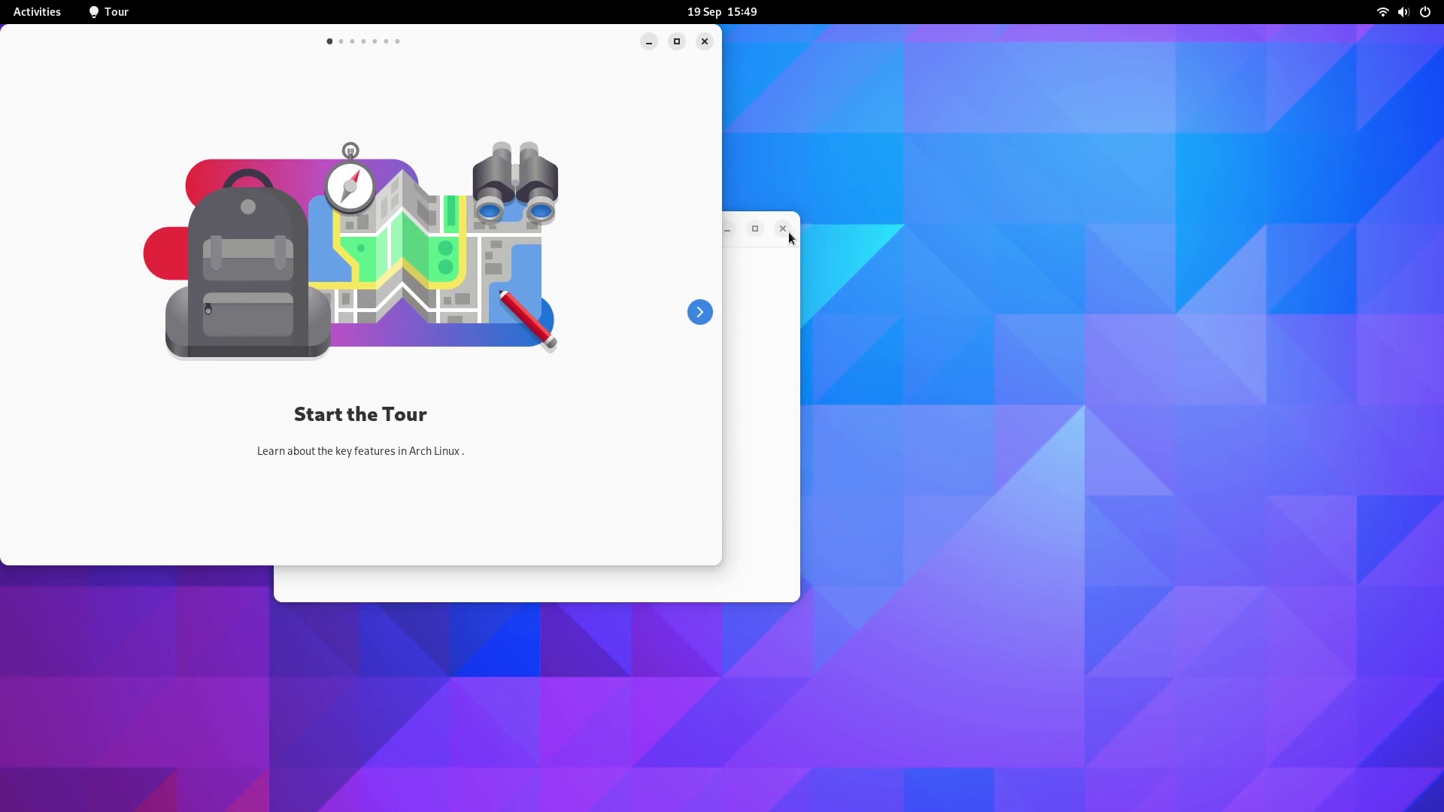
# Step: Move the Text Editor aside, toggle Dark Style on and back off, then close the Text Editor
pyautogui.moveTo(569, 236); pyautogui.dragTo(1145, 325)
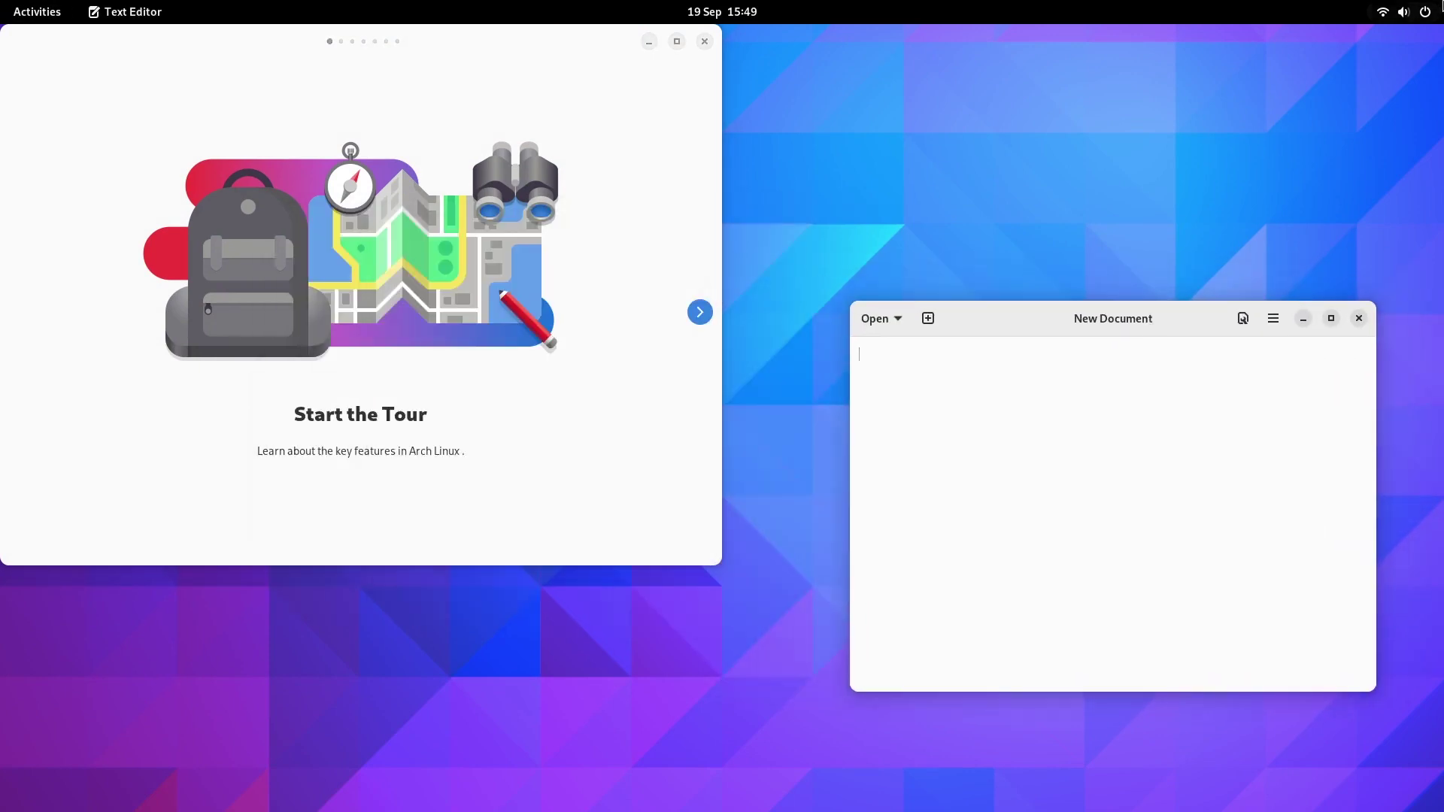
pyautogui.press('super+s')
pyautogui.click(1215, 180)
pyautogui.click(1216, 180)
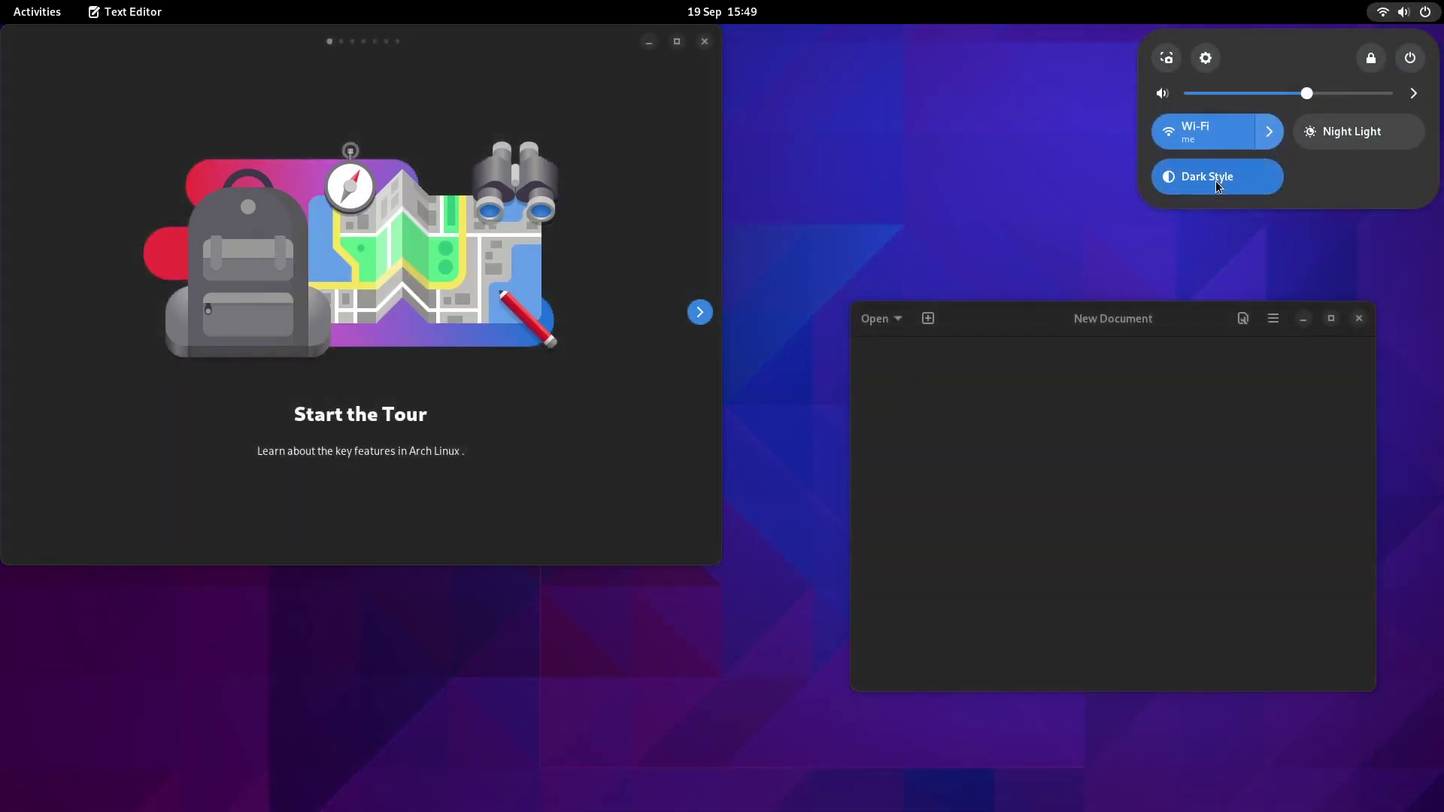
pyautogui.click(1359, 318)
pyautogui.click(1359, 318)
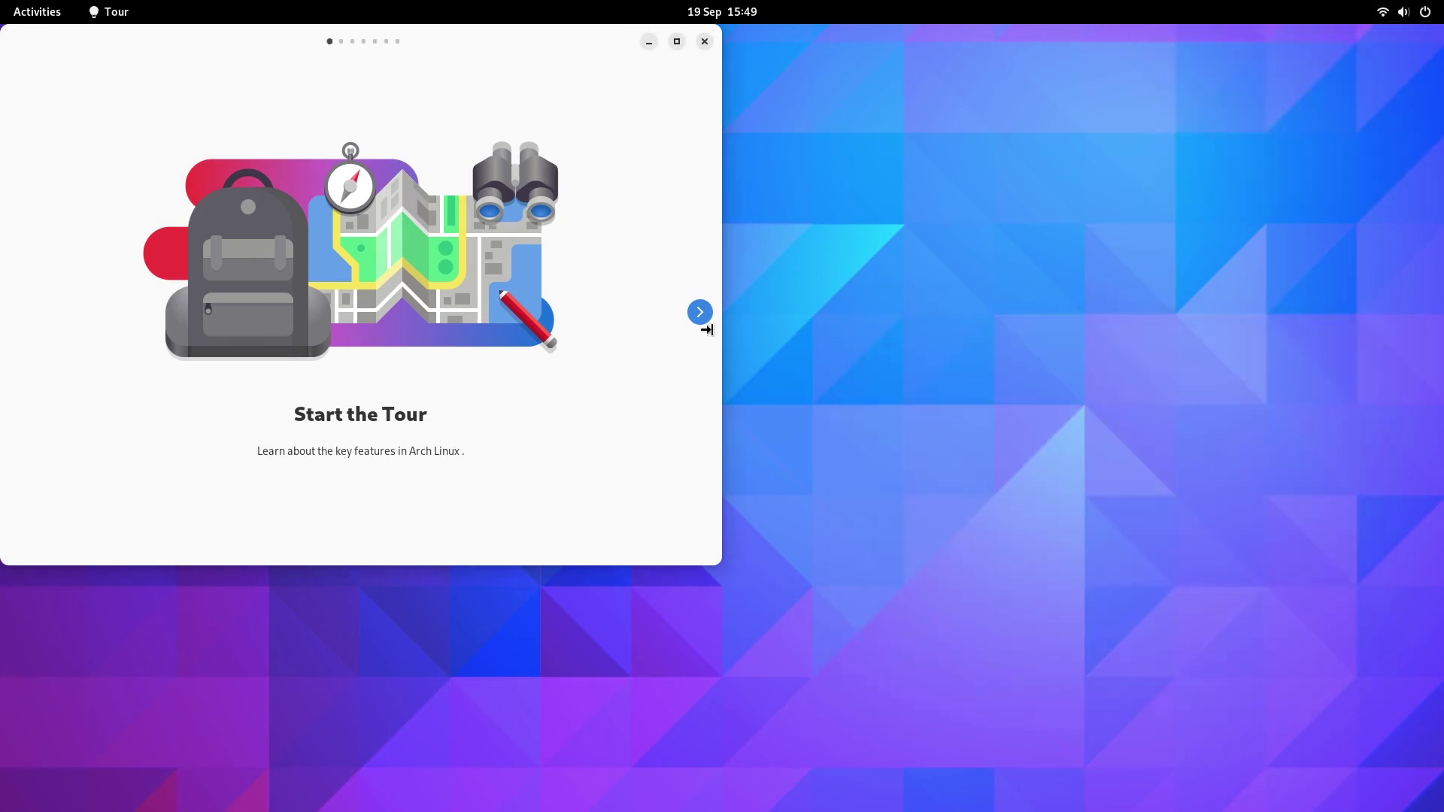
# Step: Advance the Tour three pages, then briefly search 'ff' in Activities and cancel
pyautogui.click(700, 312)
pyautogui.click(700, 311)
pyautogui.click(700, 312)
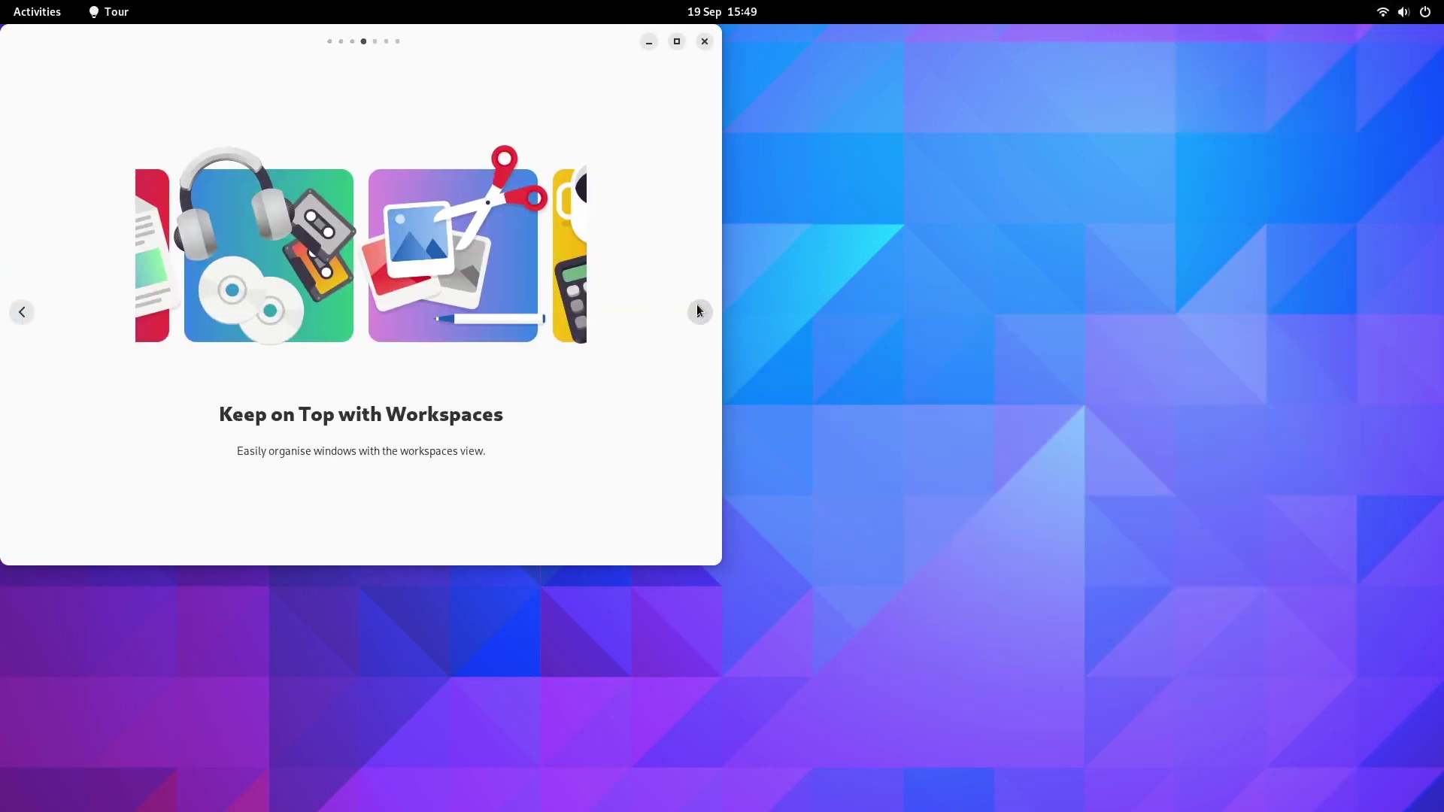
pyautogui.scroll(1, 642, 370)
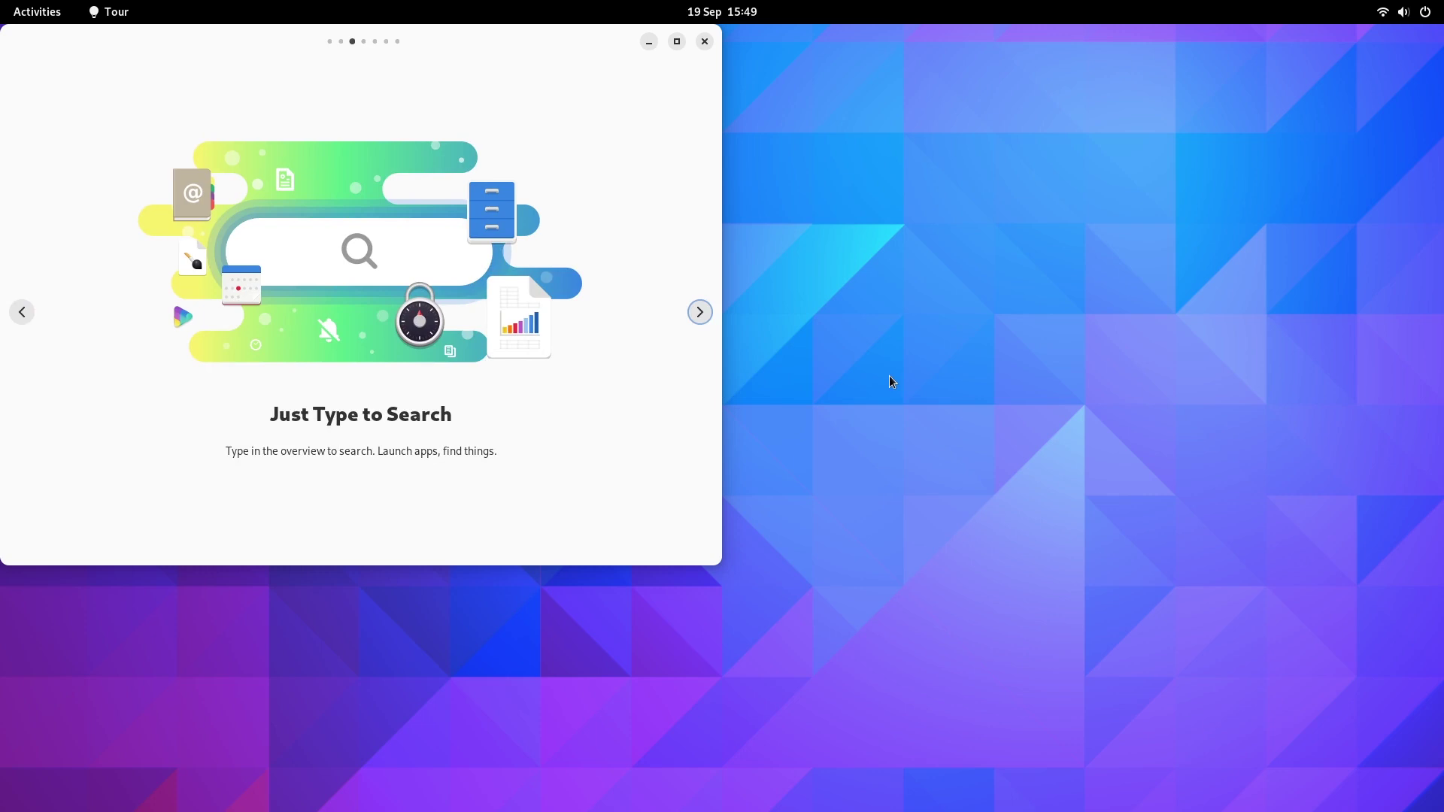
pyautogui.press('super')
pyautogui.write('ff')
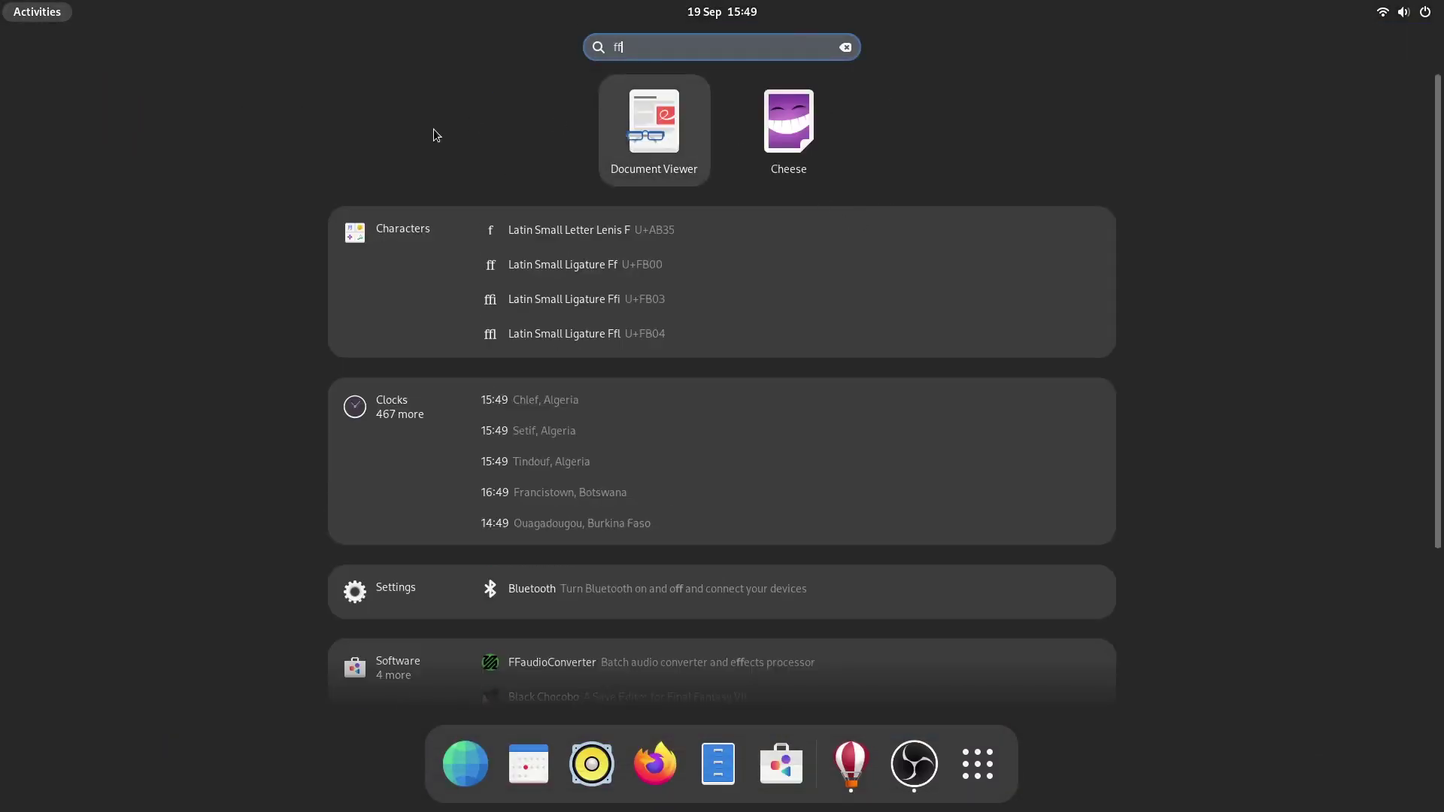
pyautogui.press('Escape')
pyautogui.press('Escape')
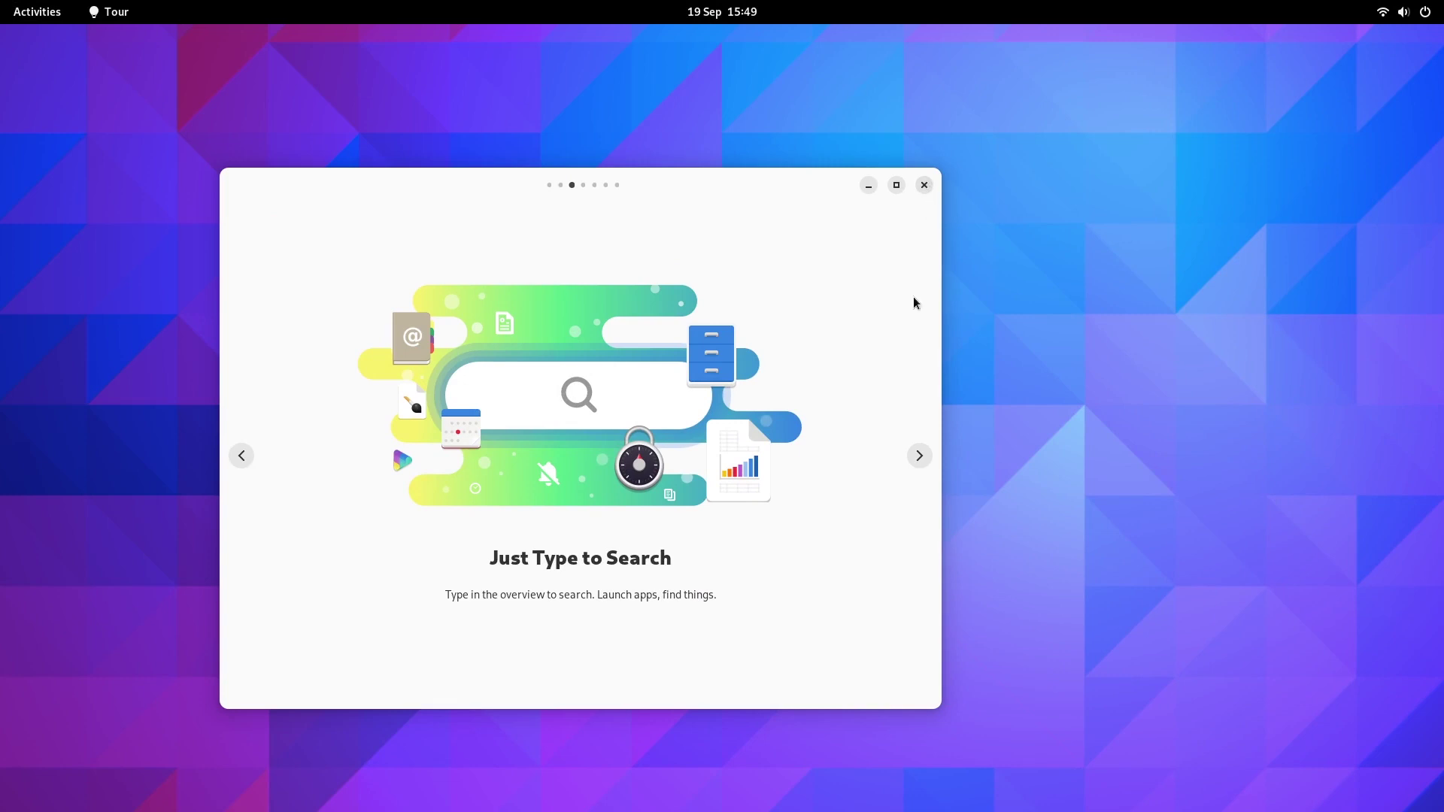
# Step: Advance the Tour to its final 'That's it' page and close it
pyautogui.click(918, 456)
pyautogui.click(919, 456)
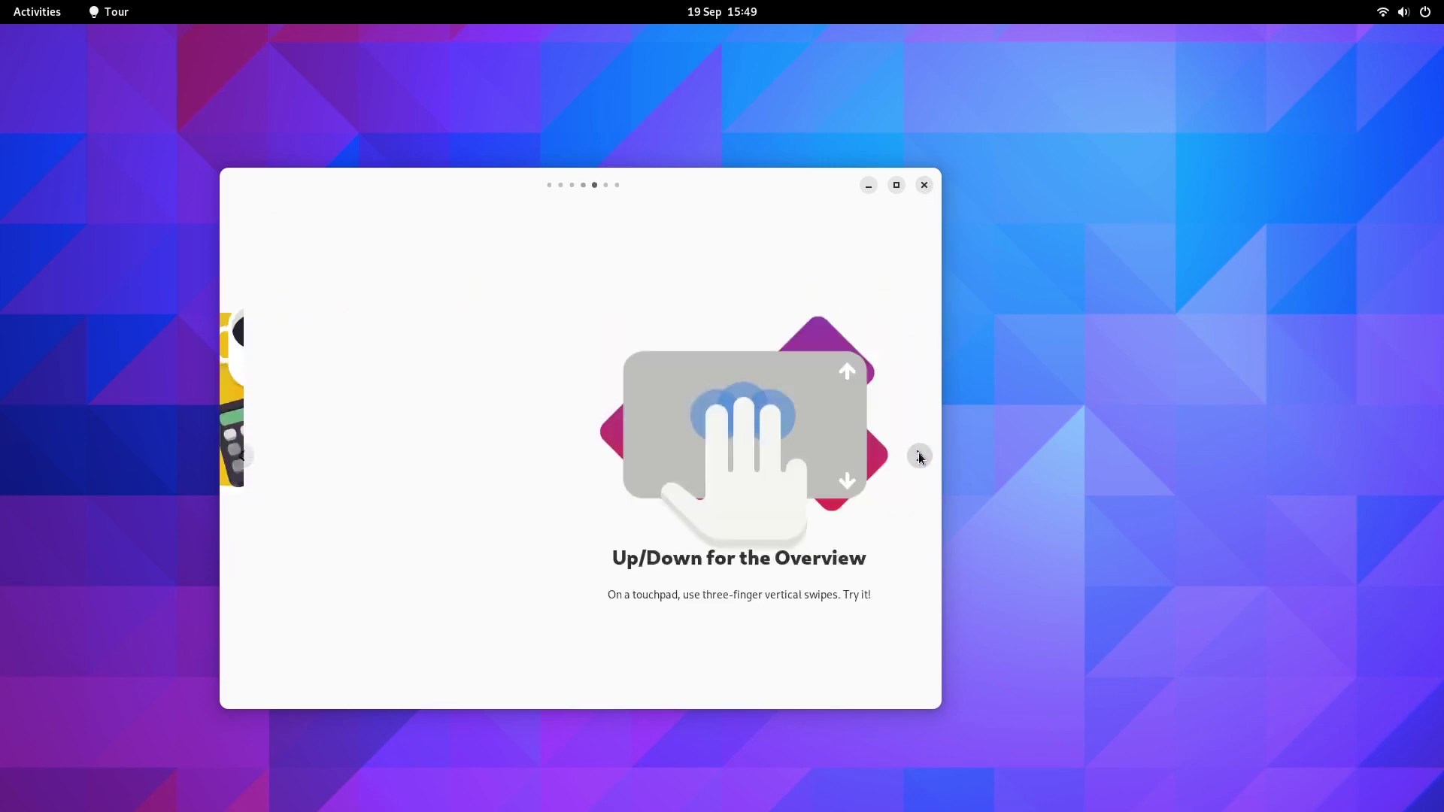
pyautogui.click(919, 456)
pyautogui.click(919, 456)
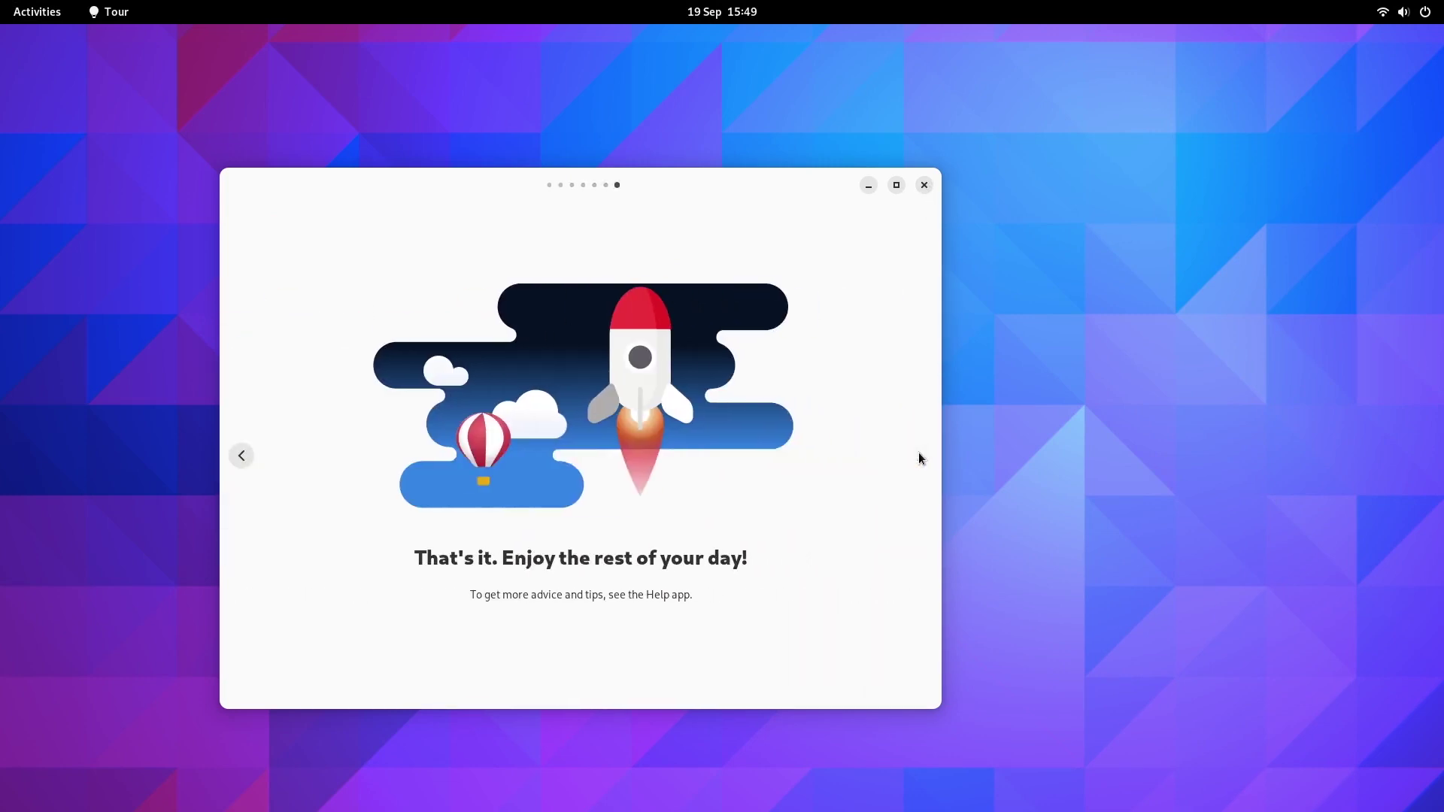
pyautogui.click(924, 185)
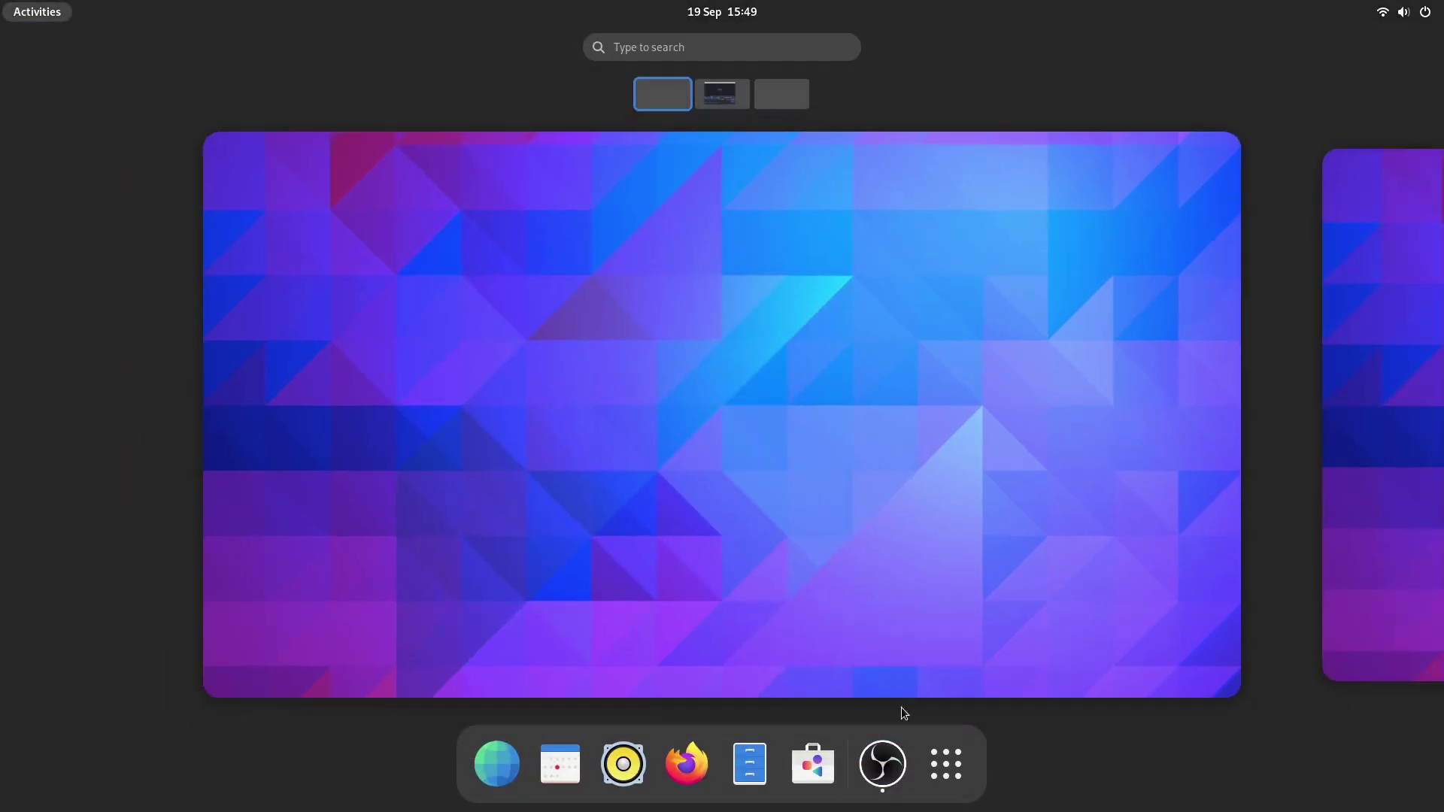
# Step: Launch Software from the app grid and maximize its window
pyautogui.click(945, 763)
pyautogui.click(818, 766)
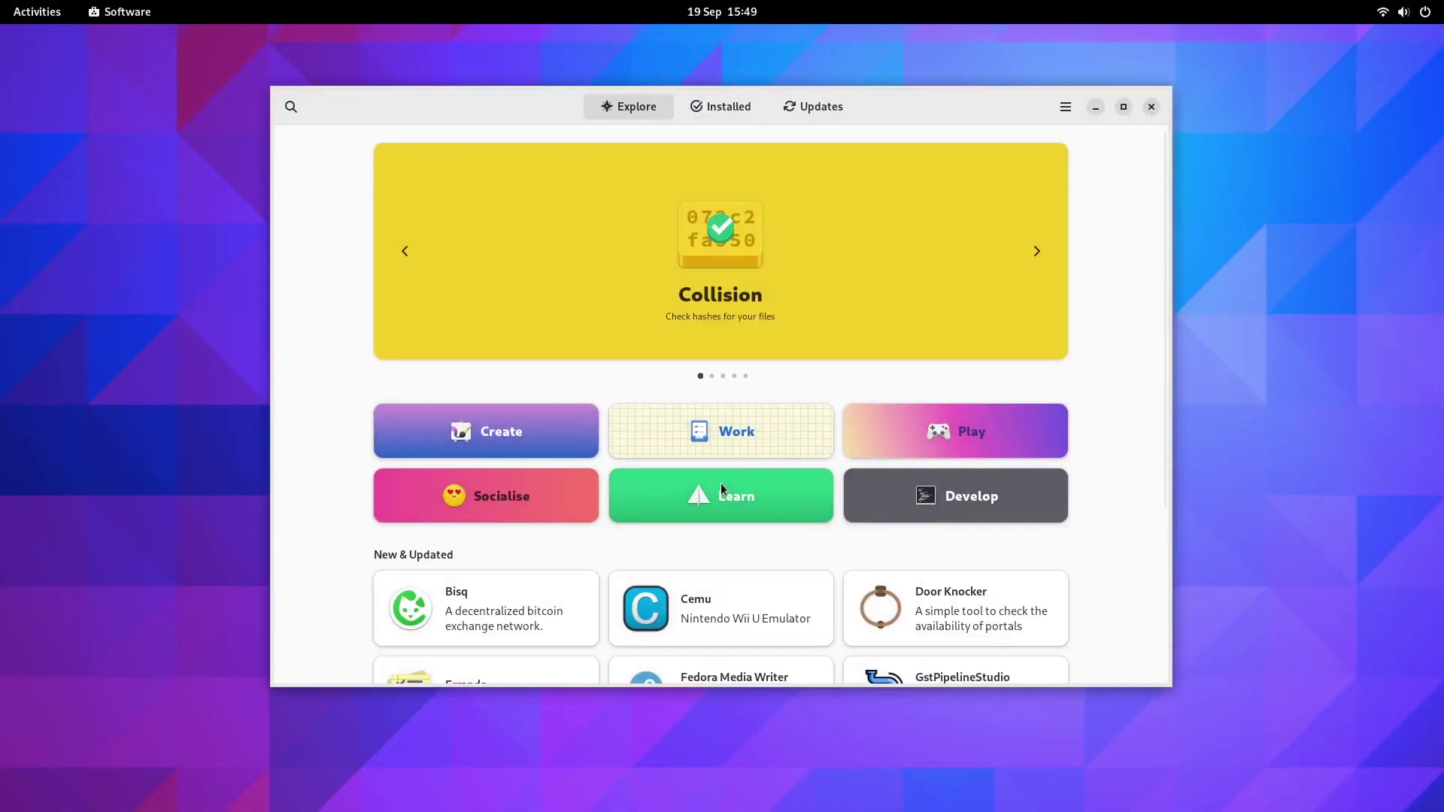
pyautogui.moveTo(910, 73); pyautogui.dragTo(911, 11)
pyautogui.scroll(-1, 378, 414)
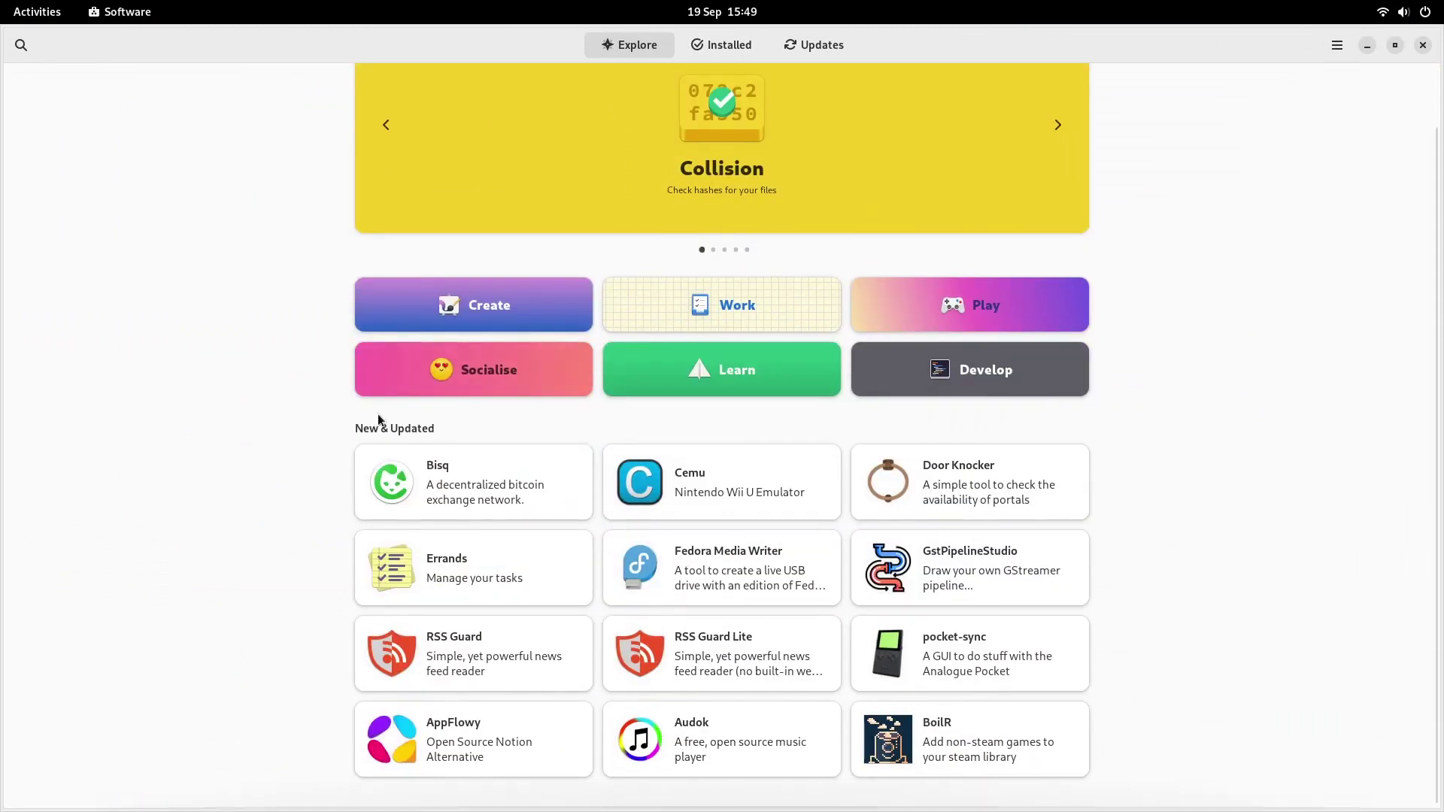
pyautogui.scroll(1, 427, 388)
# Step: Open the Create category, glance at the app grid's second page, and return to the store
pyautogui.click(426, 382)
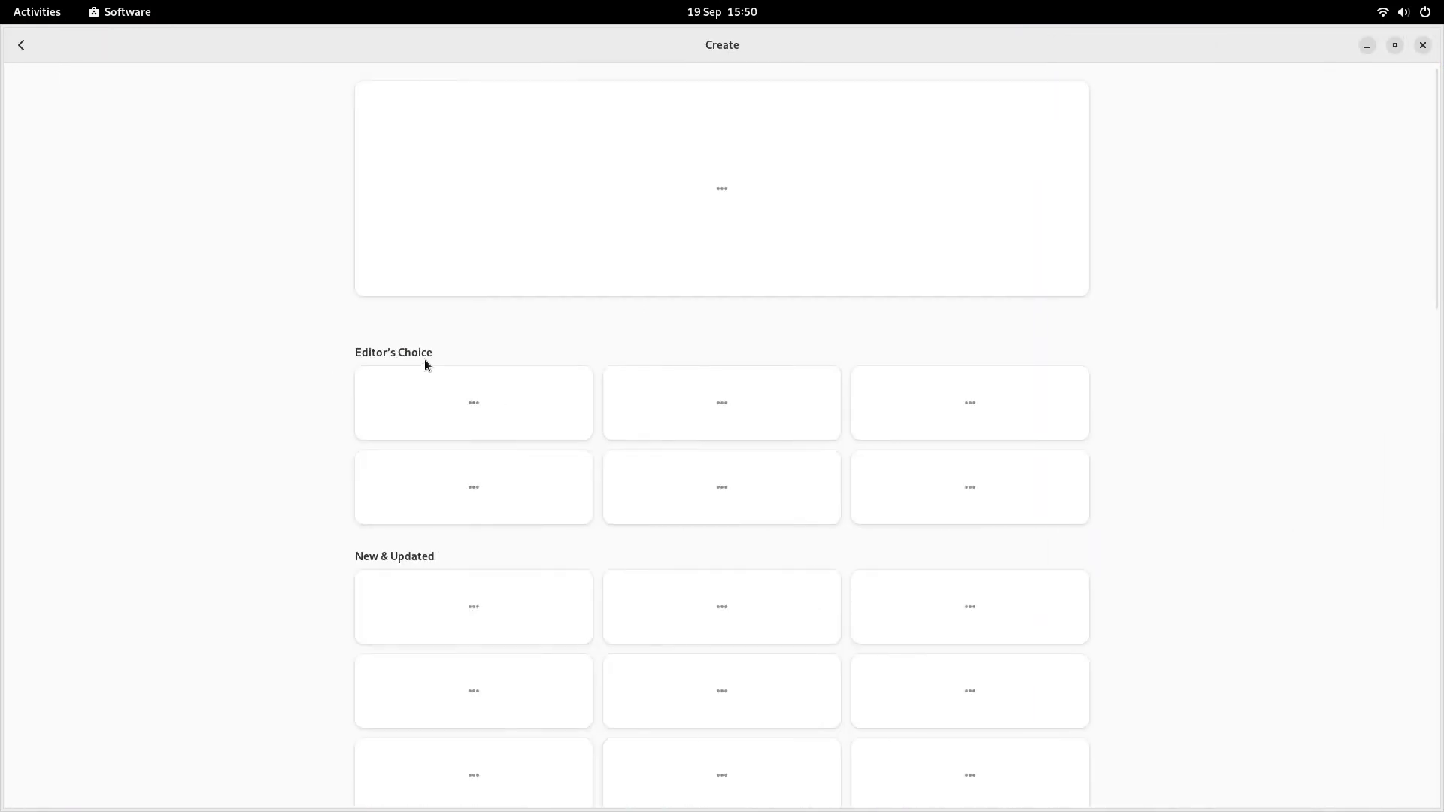
pyautogui.moveTo(2, 1)
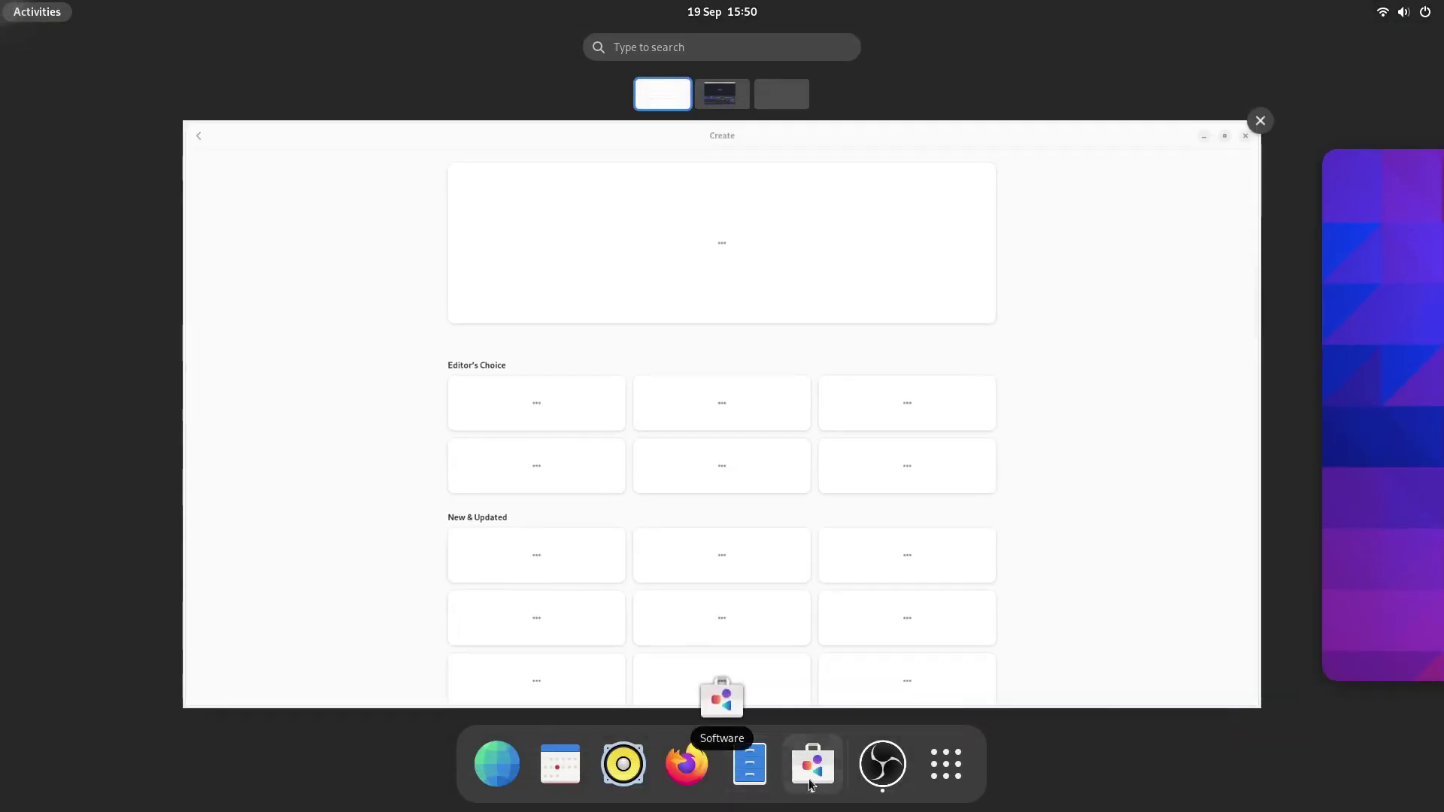
pyautogui.click(945, 764)
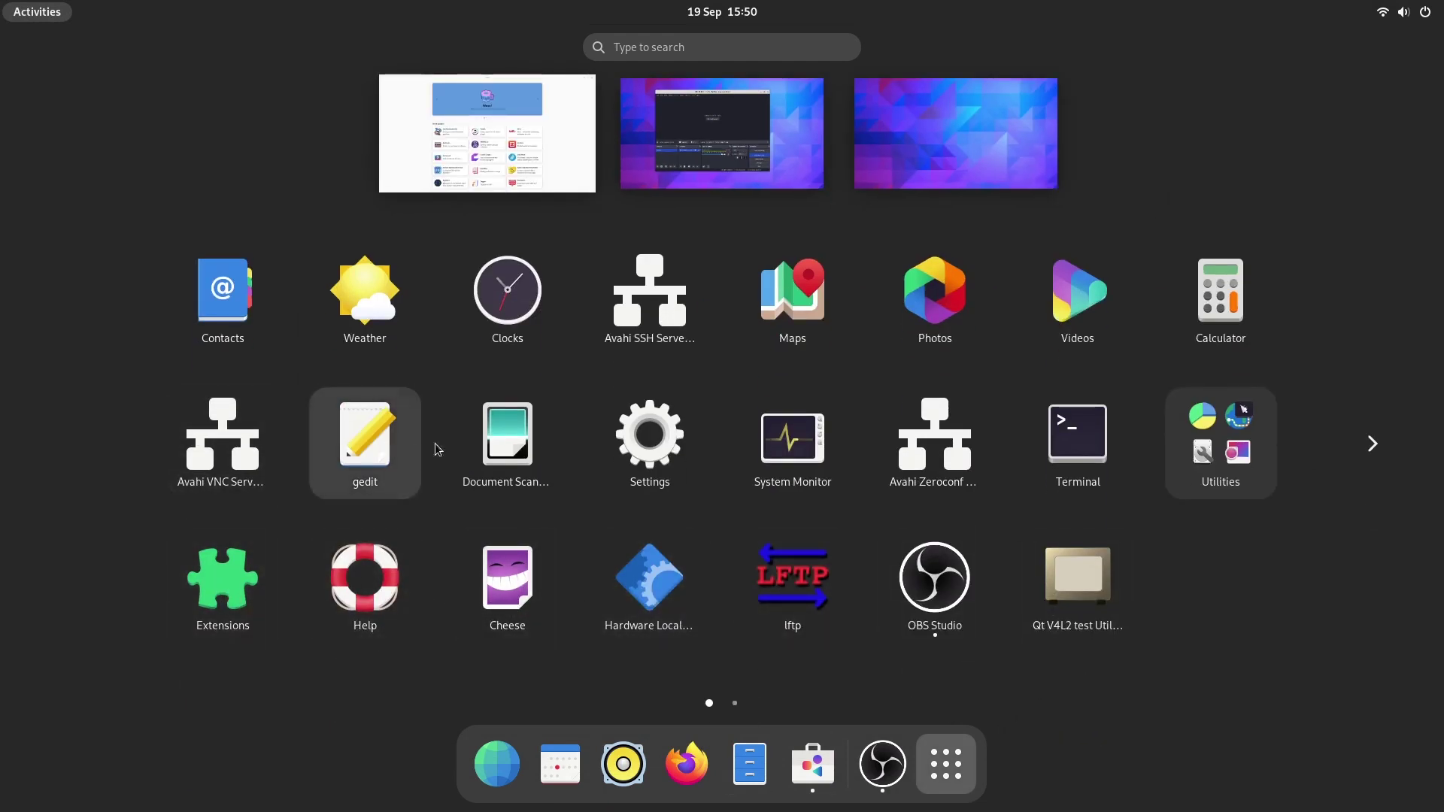
pyautogui.click(1353, 443)
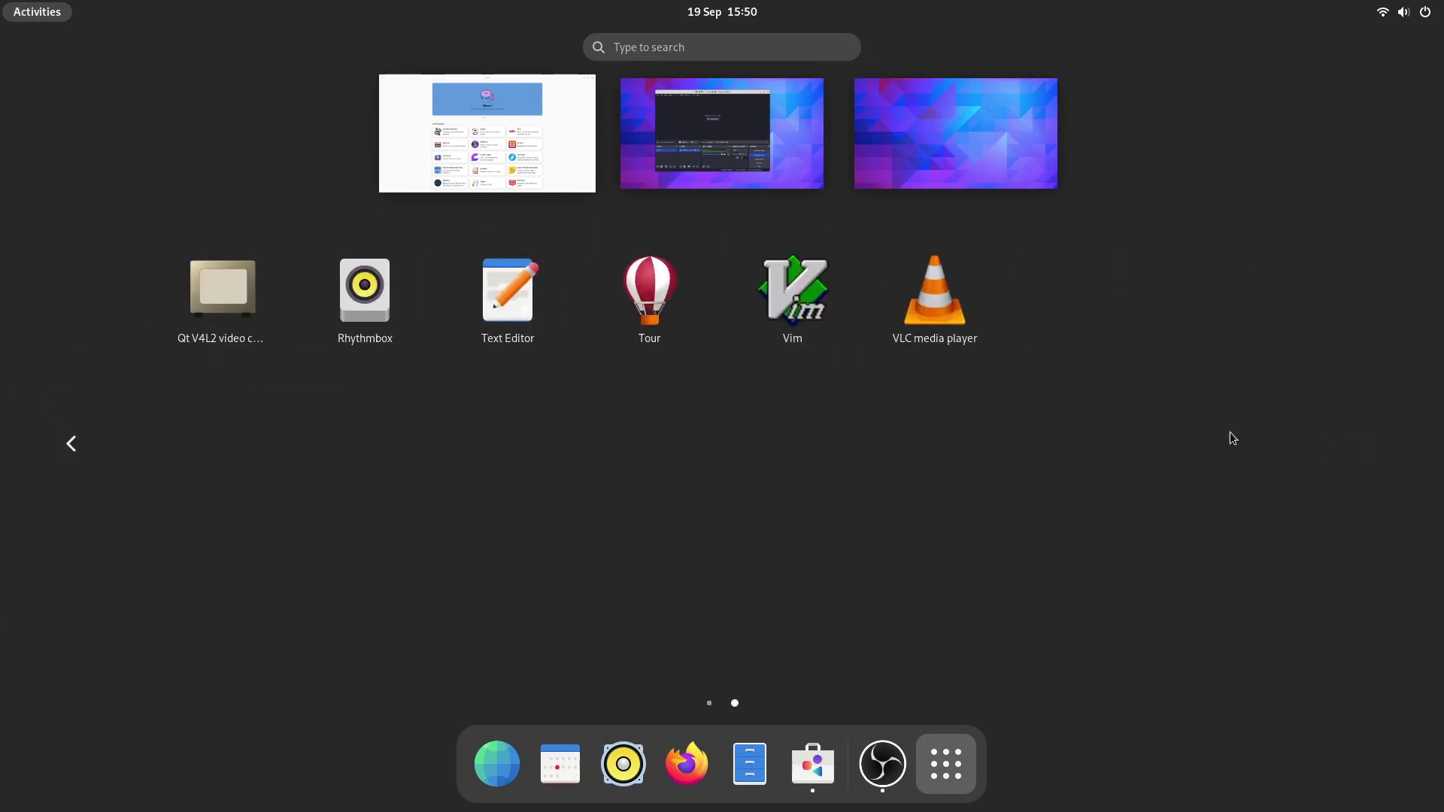
pyautogui.press('Escape')
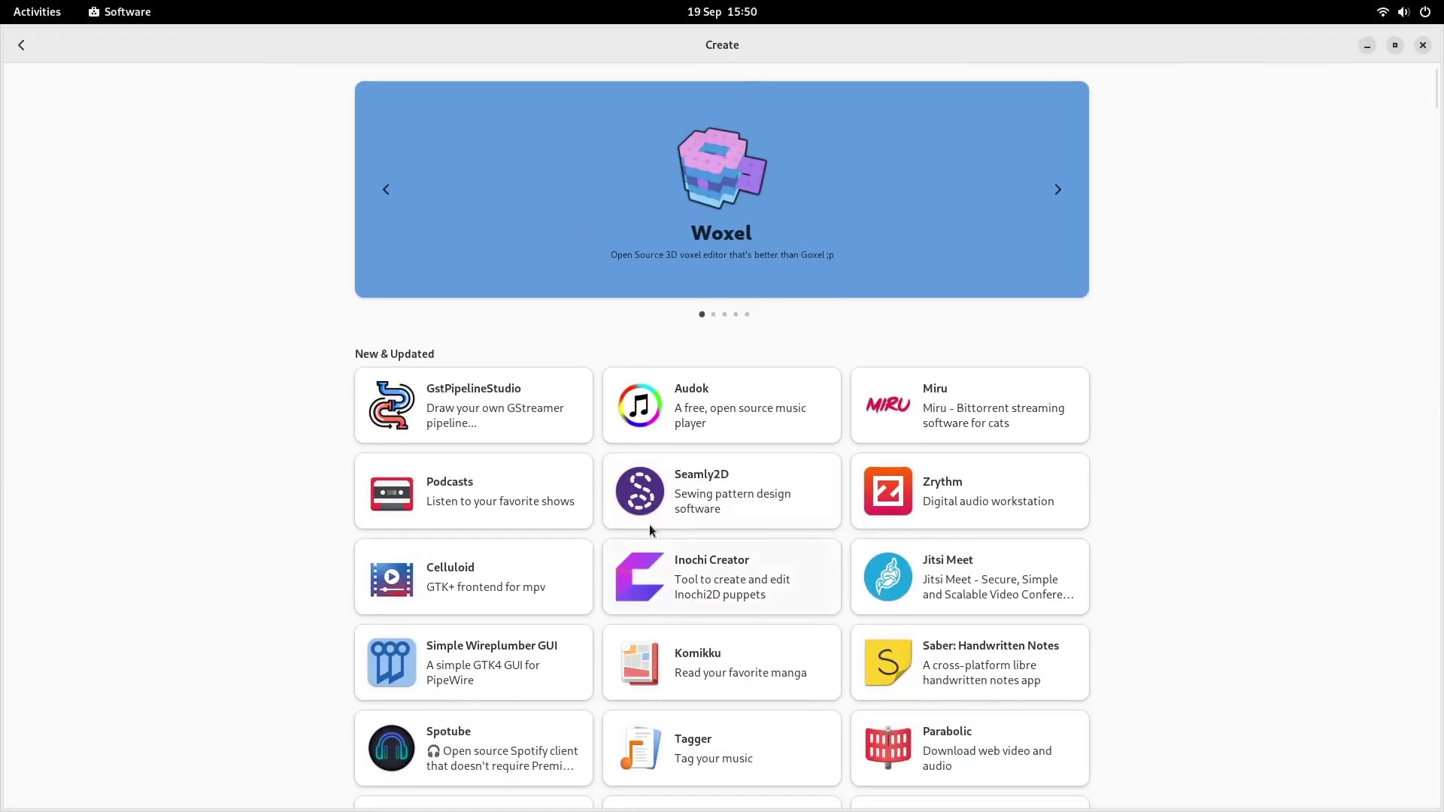
# Step: Open Blender's details, check its install source options, and return to the Create list
pyautogui.scroll(-10, 645, 516)
pyautogui.scroll(-4, 643, 508)
pyautogui.scroll(5, 643, 509)
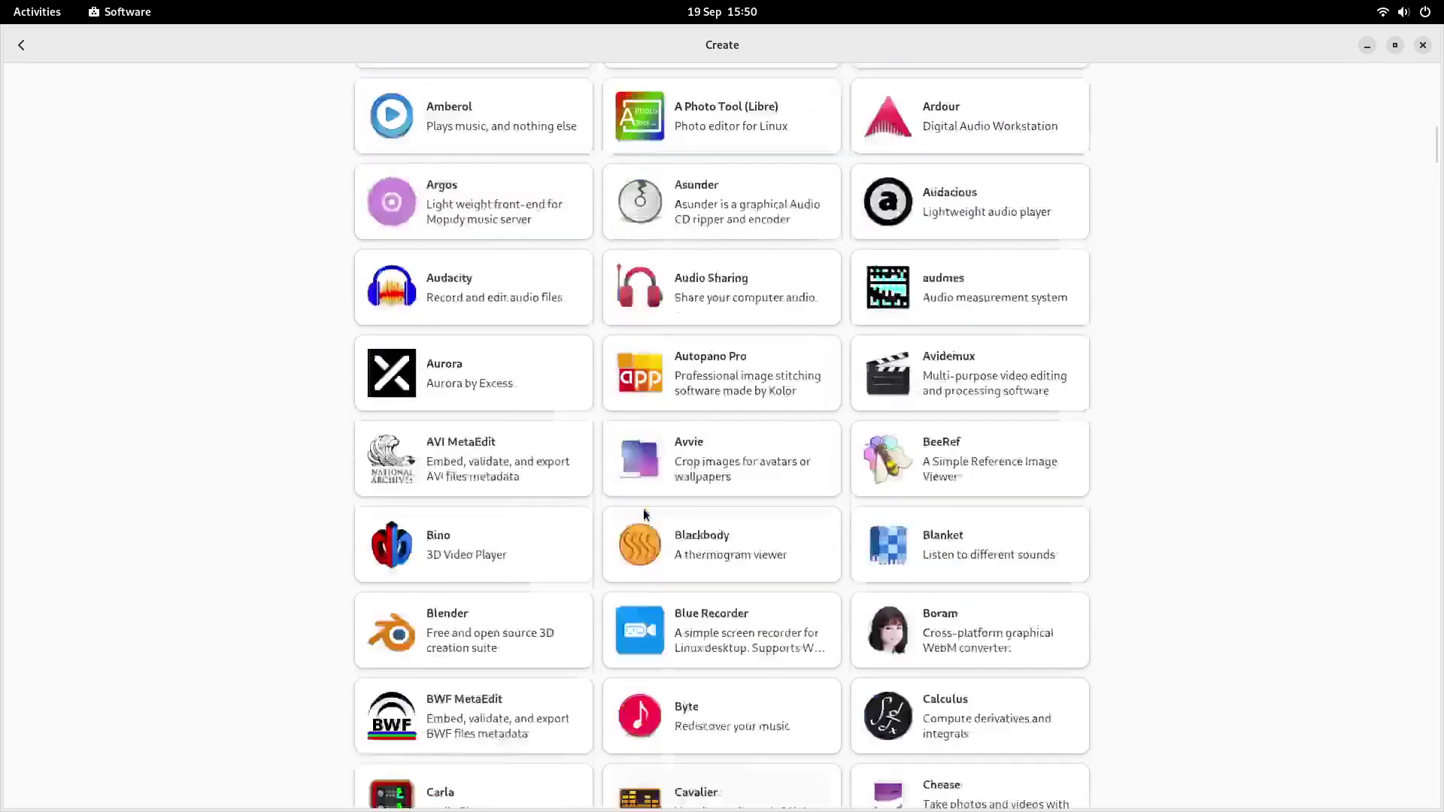
pyautogui.scroll(-5, 496, 621)
pyautogui.click(475, 568)
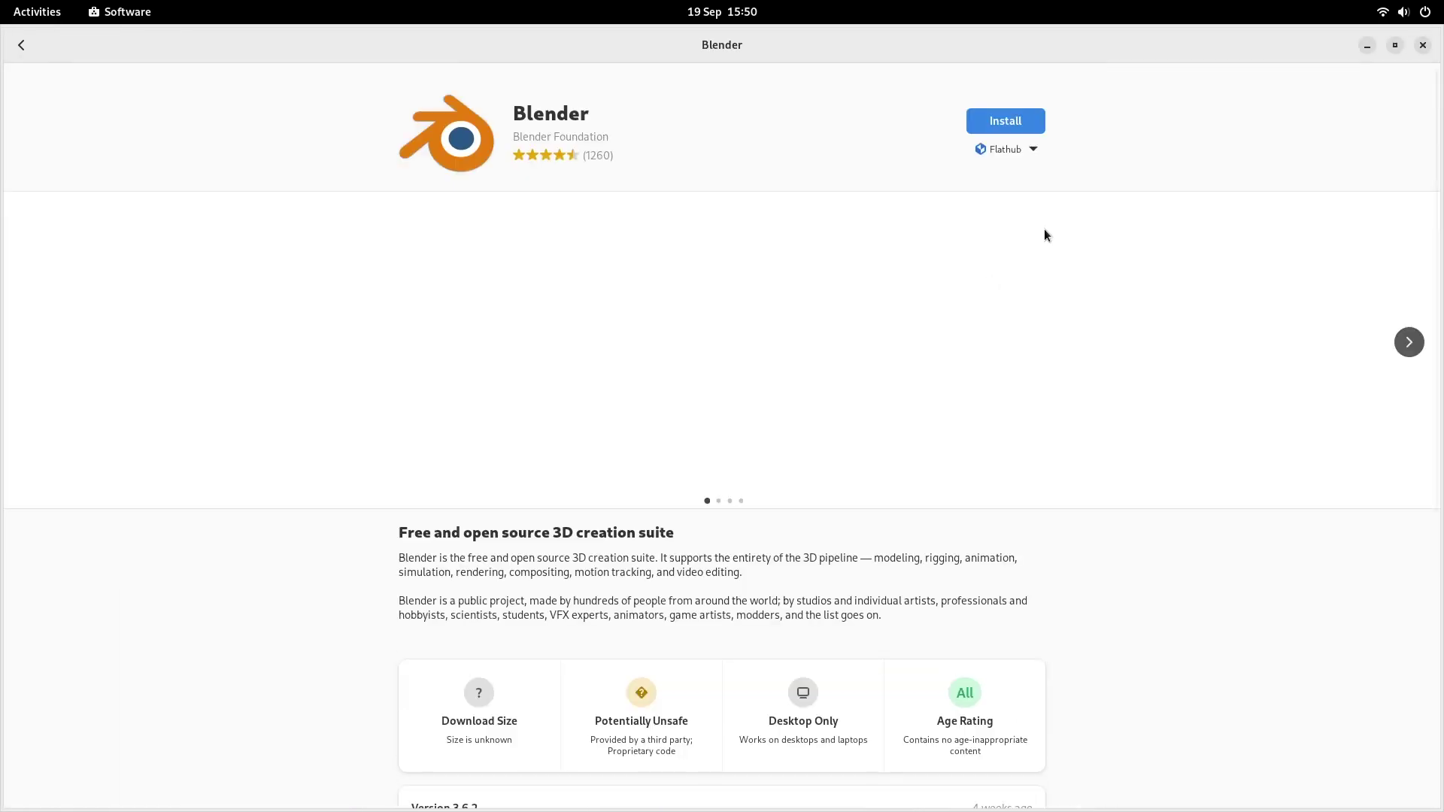
pyautogui.click(1010, 155)
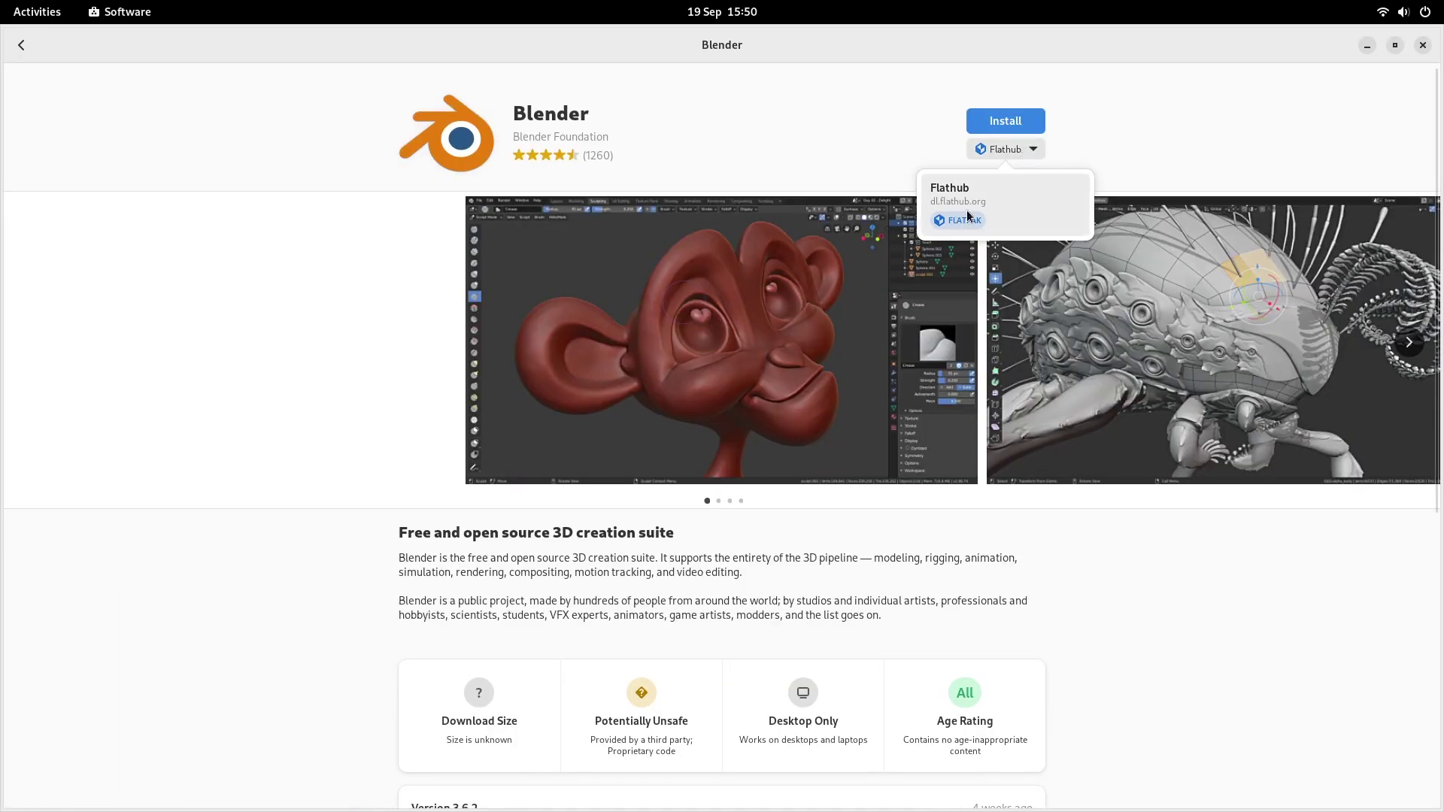
pyautogui.click(21, 47)
pyautogui.click(21, 46)
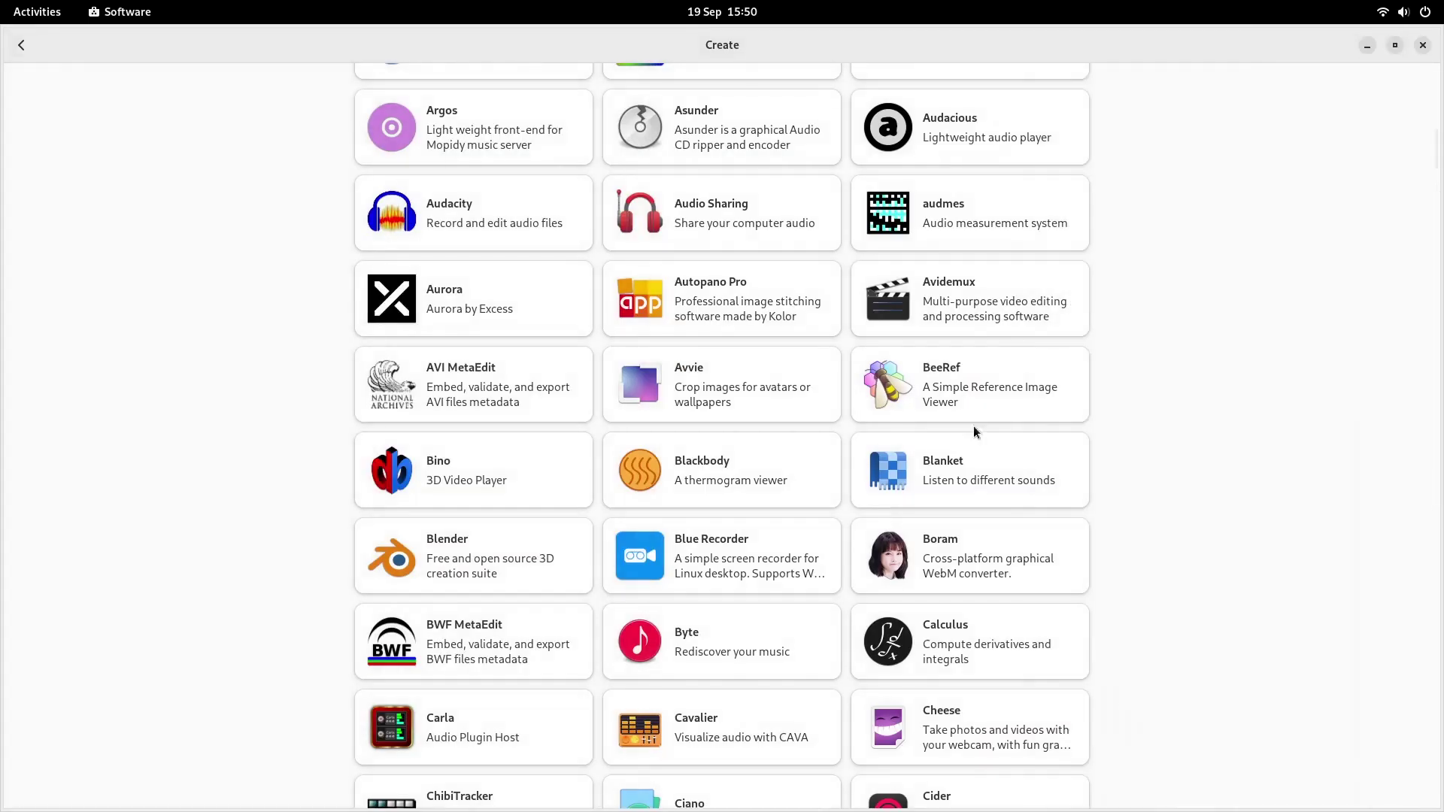
# Step: Open Byte's details, check its install source options, and go back to Explore
pyautogui.scroll(-3, 1003, 427)
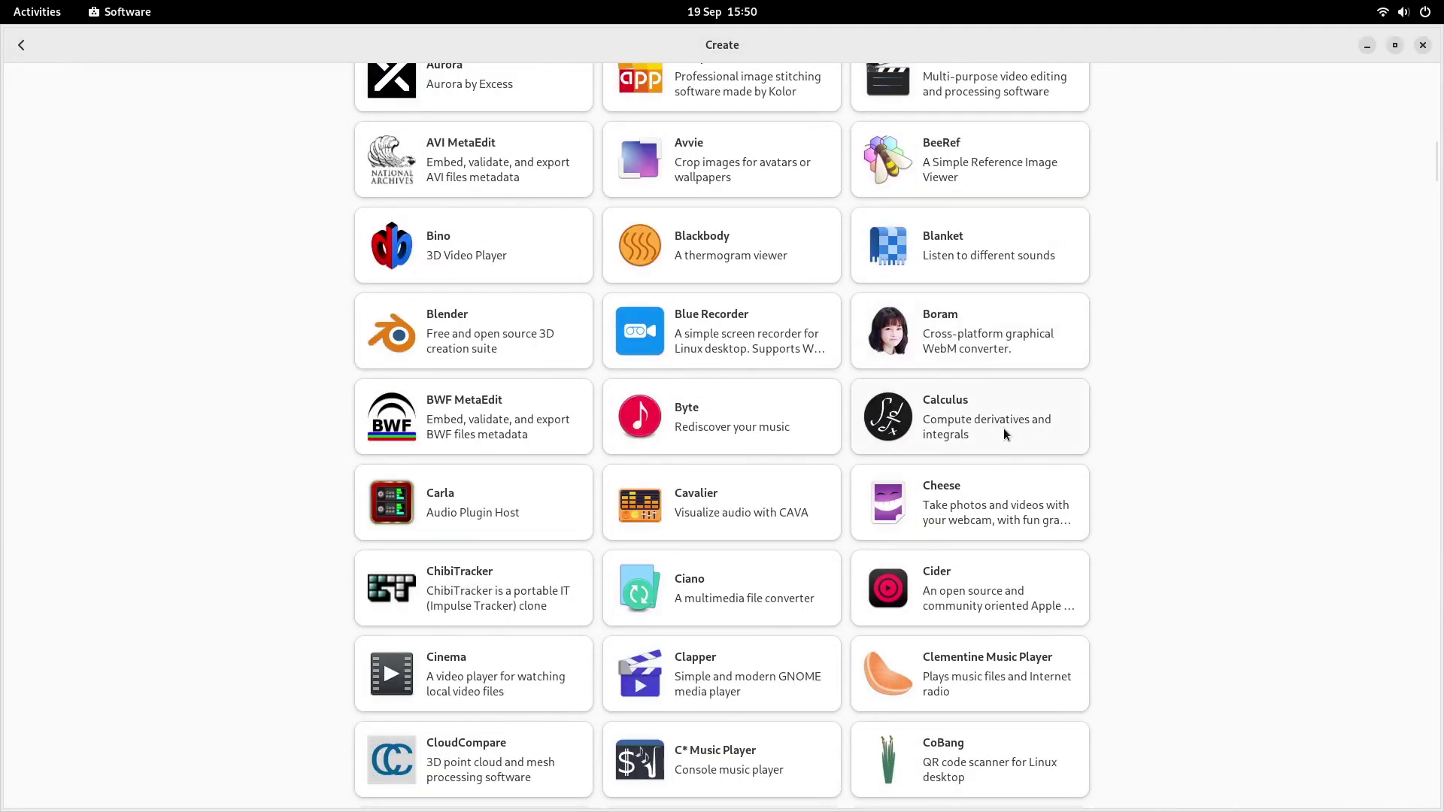
pyautogui.scroll(-2, 1003, 427)
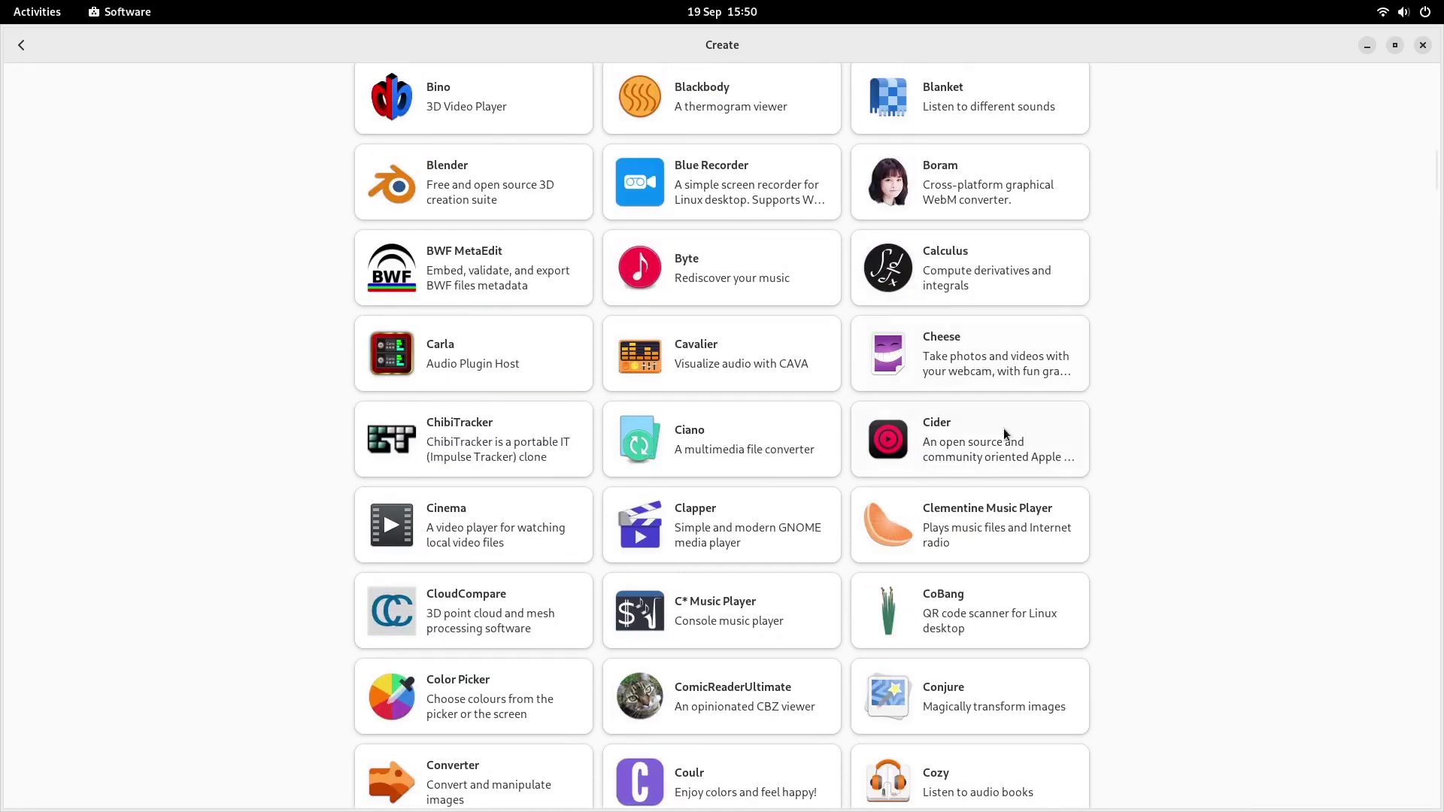
pyautogui.click(773, 280)
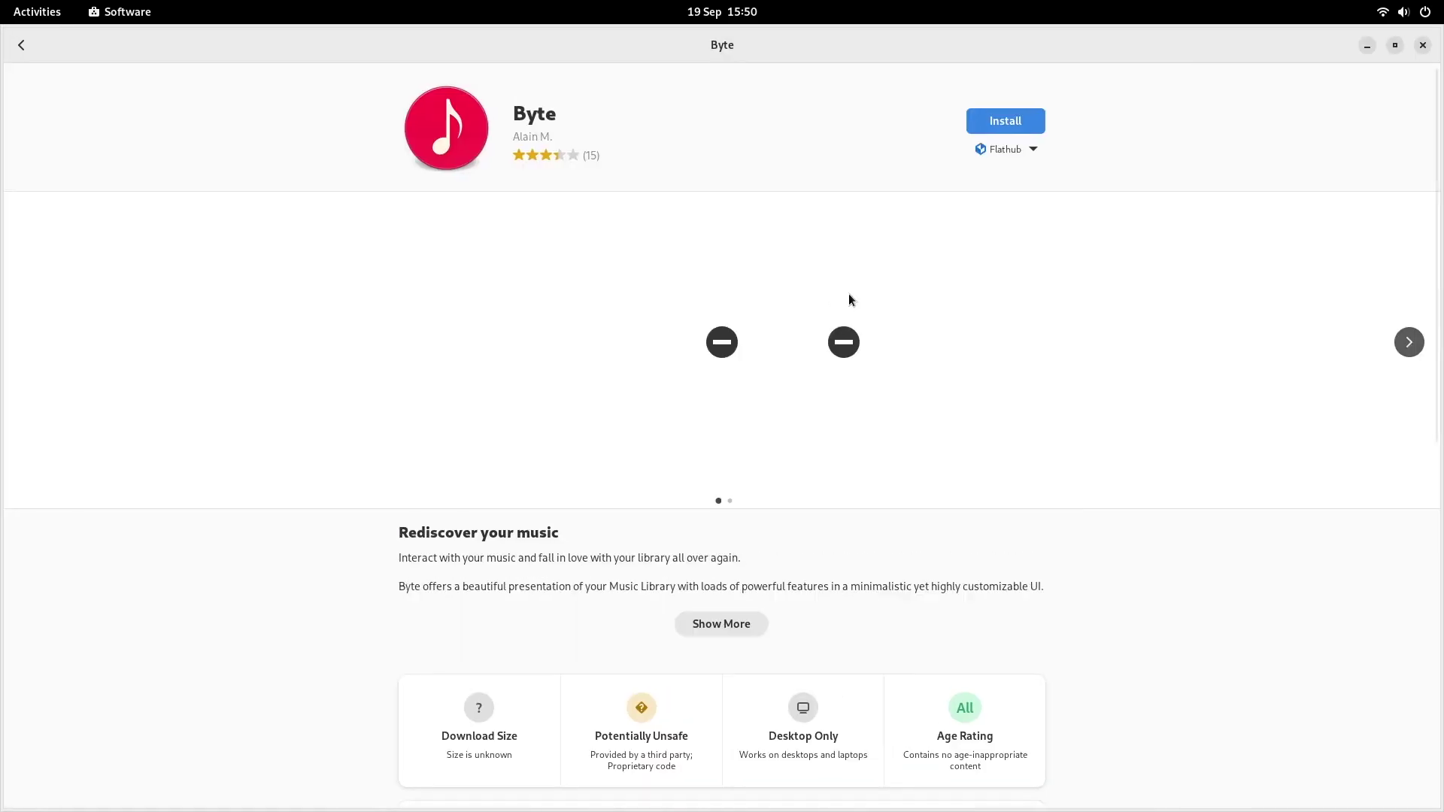
pyautogui.click(1003, 149)
pyautogui.click(12, 63)
pyautogui.click(13, 45)
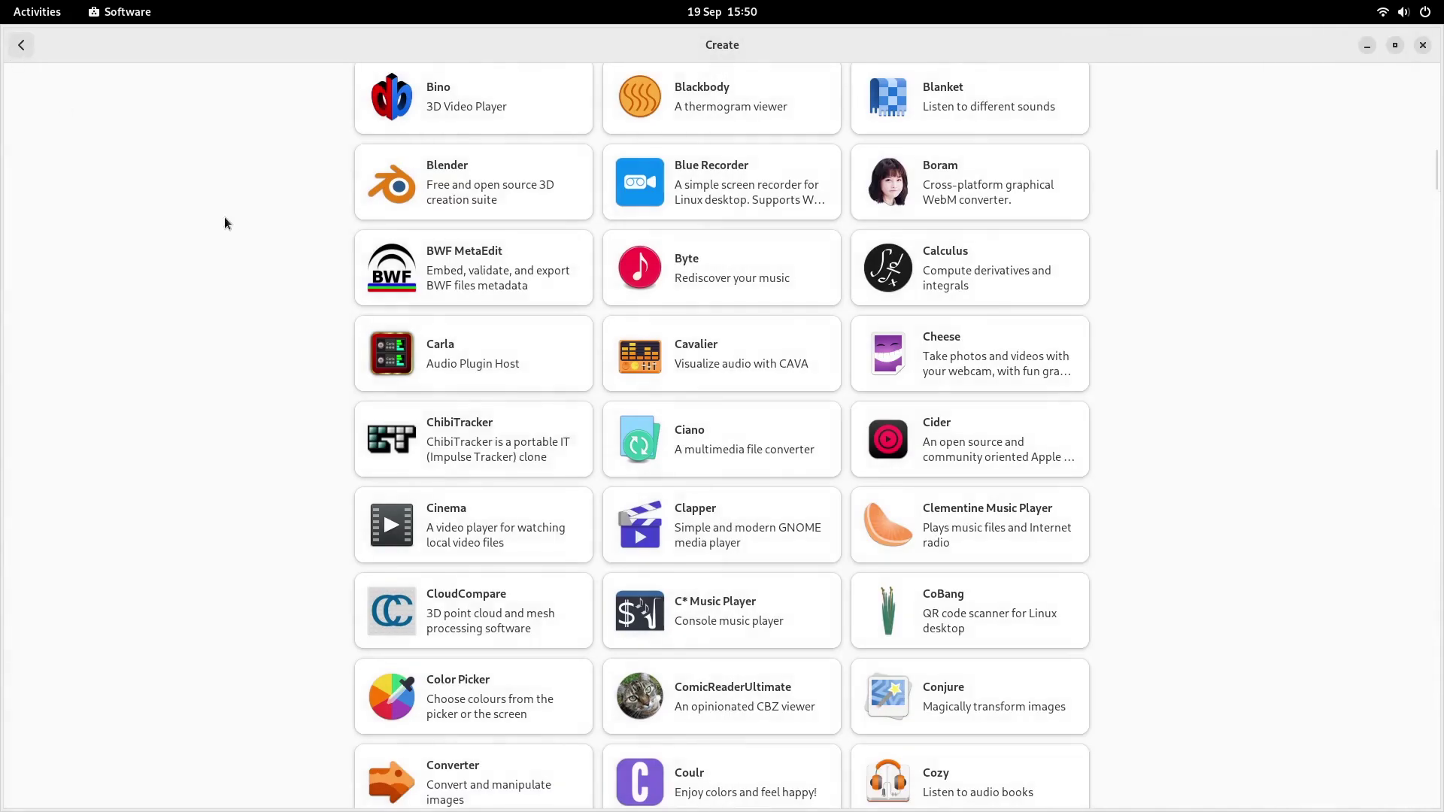
pyautogui.scroll(-5, 666, 499)
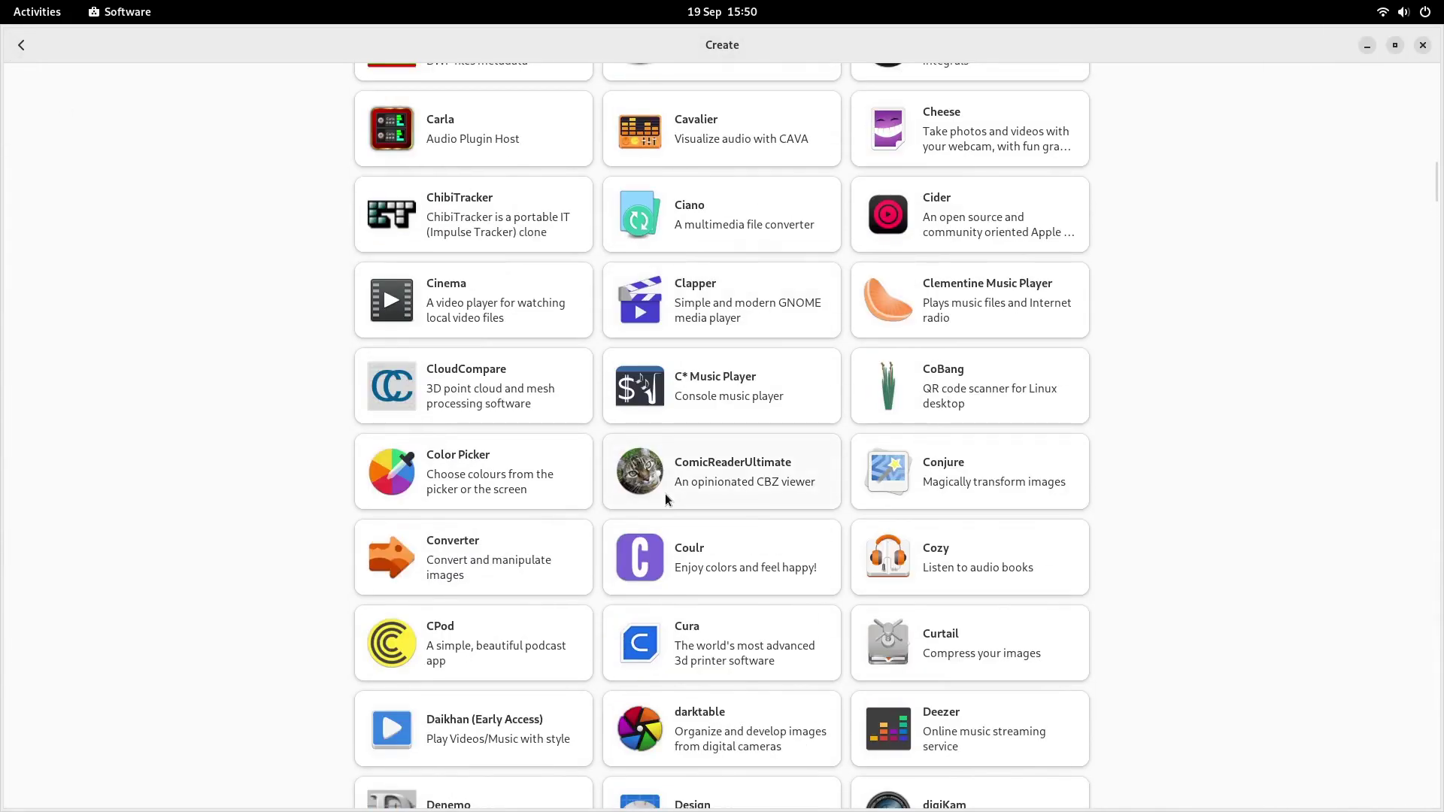
pyautogui.scroll(20, 587, 490)
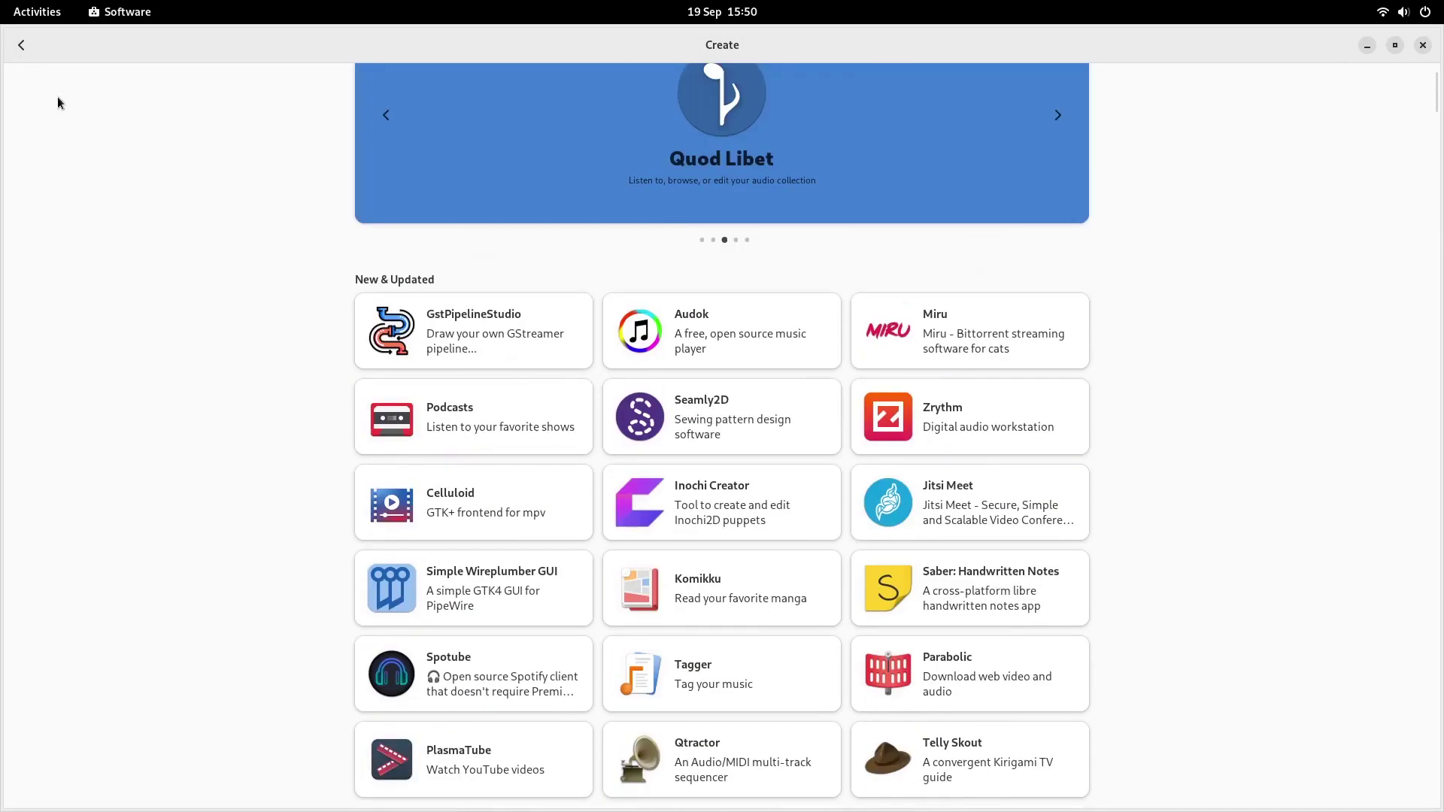
pyautogui.click(21, 45)
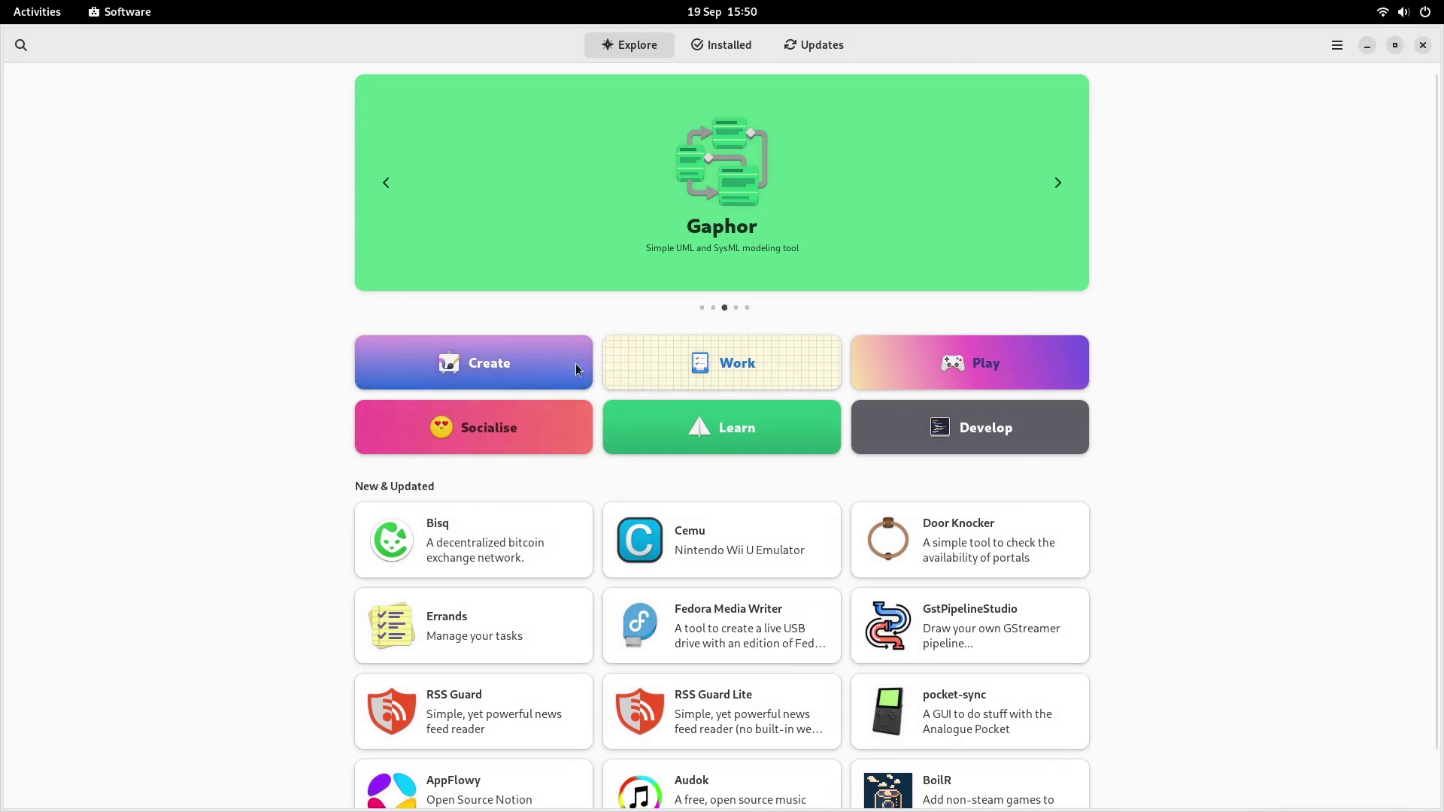
# Step: Unmaximize the store in the Play category and view Minecraft: Pi Edition: Reborn (Client) details
pyautogui.click(985, 368)
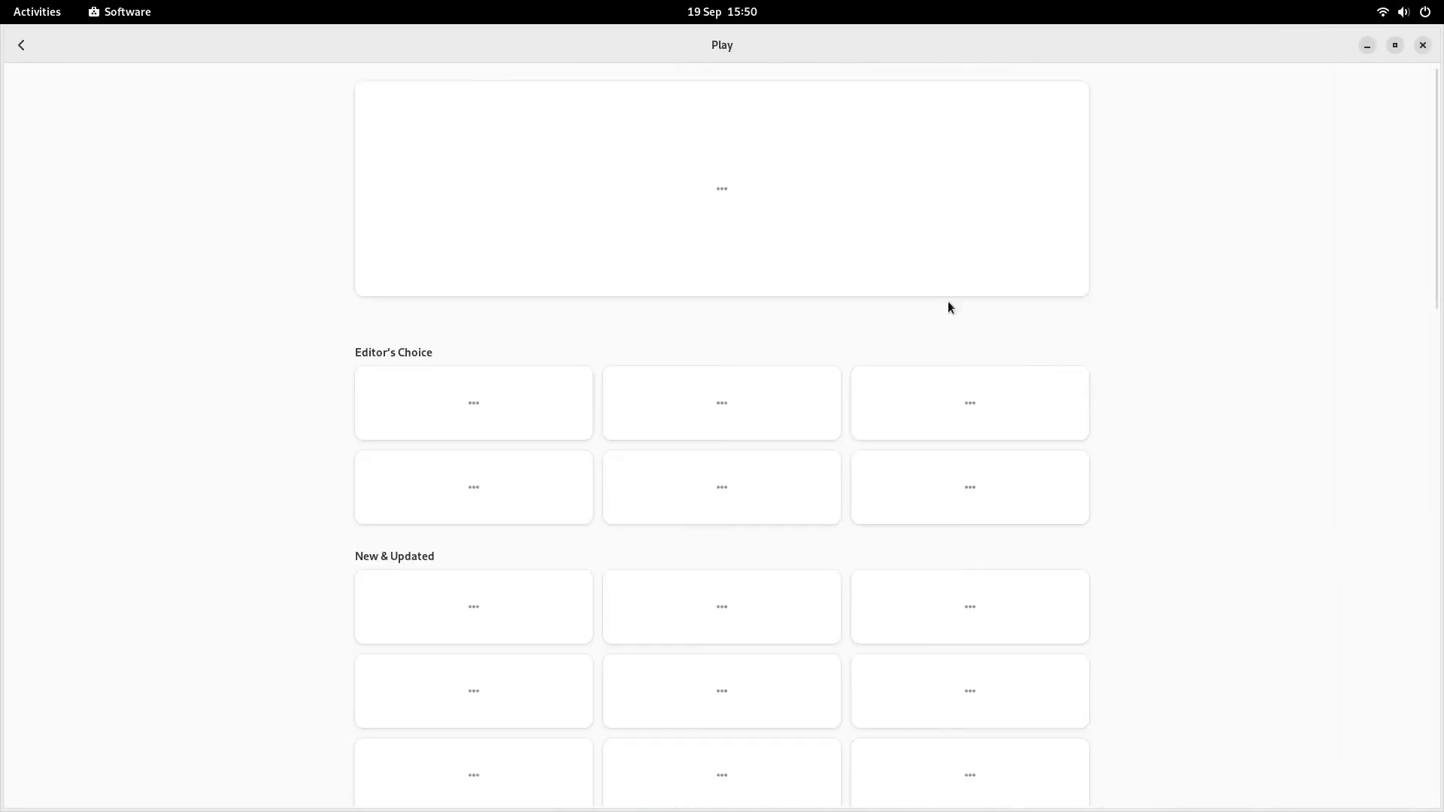
pyautogui.moveTo(787, 44); pyautogui.dragTo(771, 115)
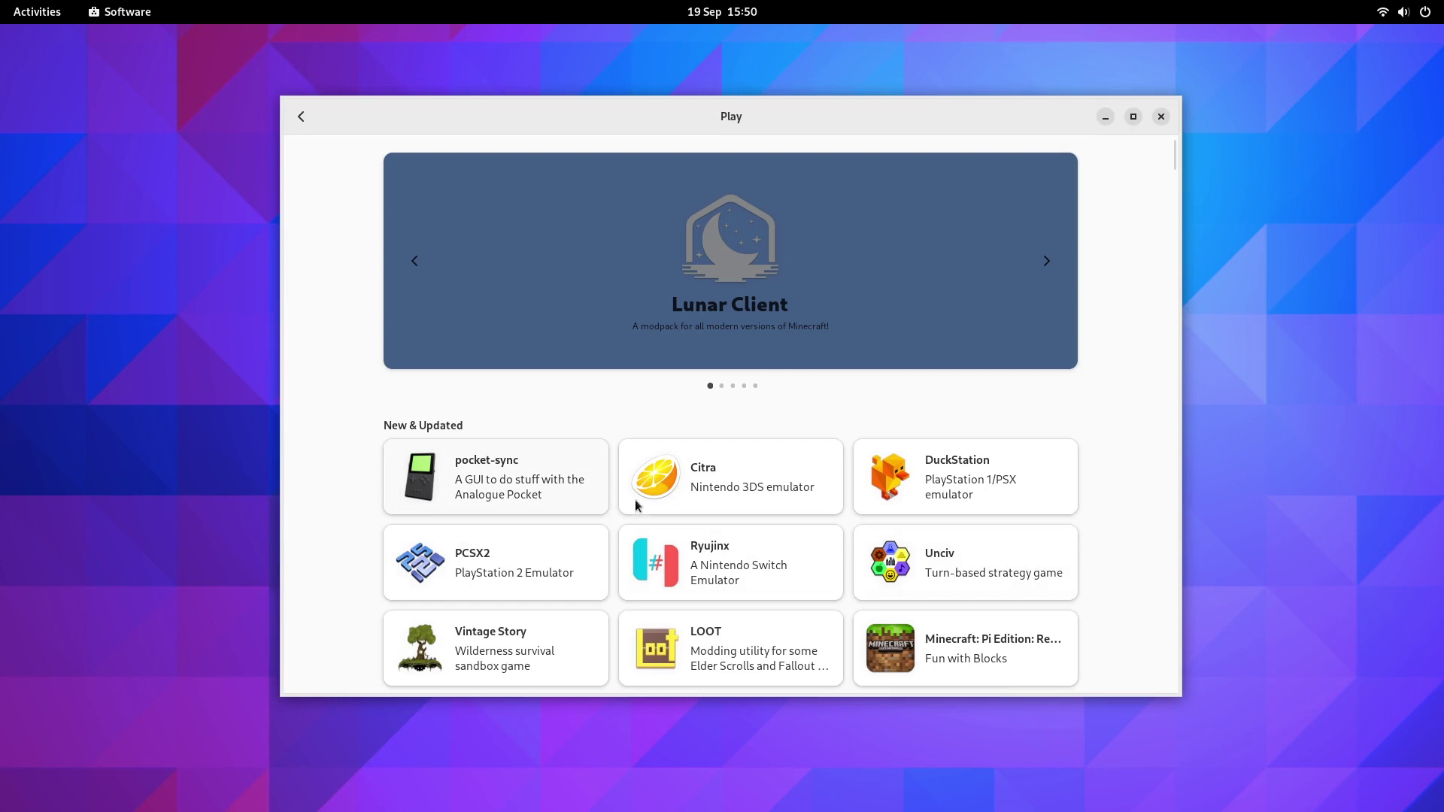
pyautogui.scroll(-5, 1067, 488)
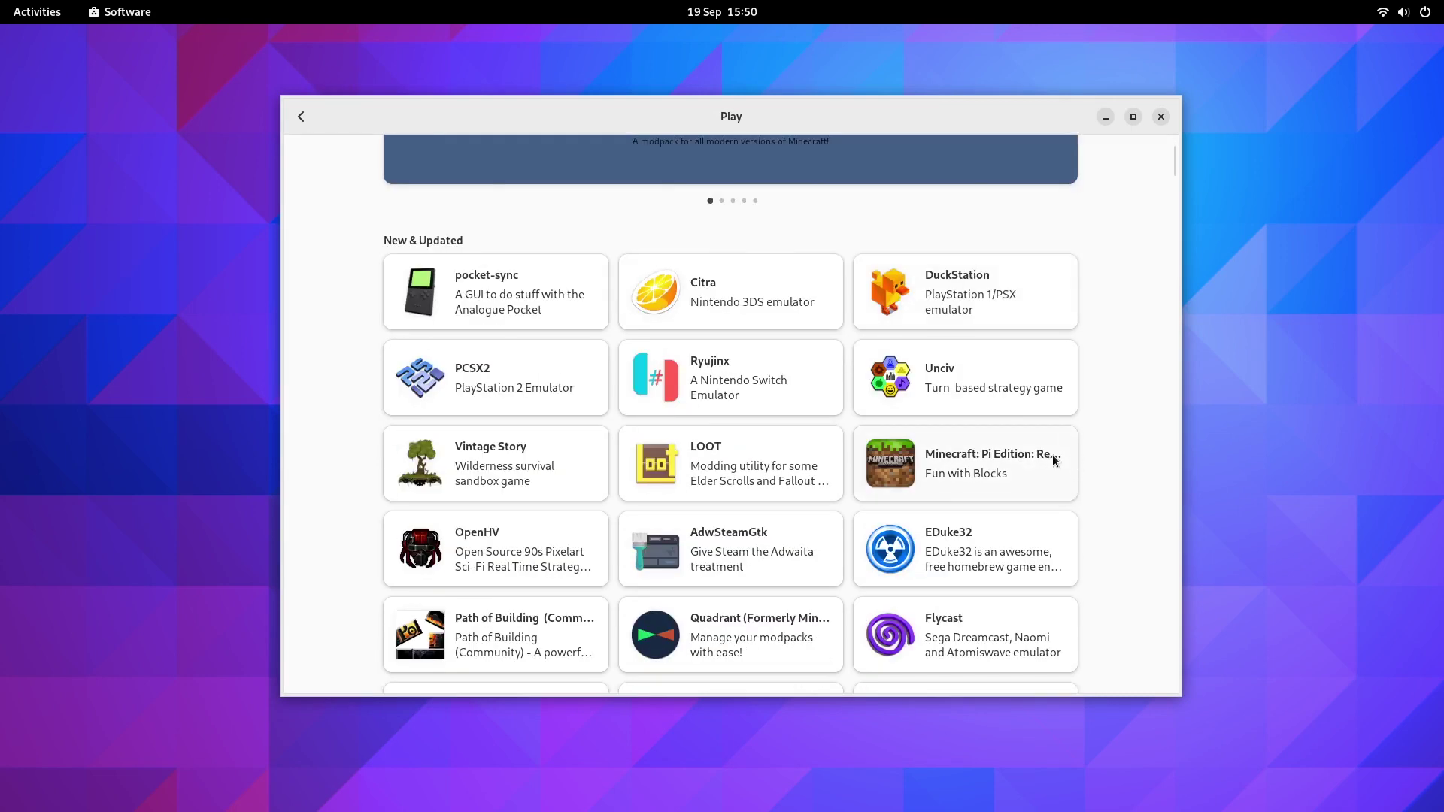
pyautogui.click(1025, 459)
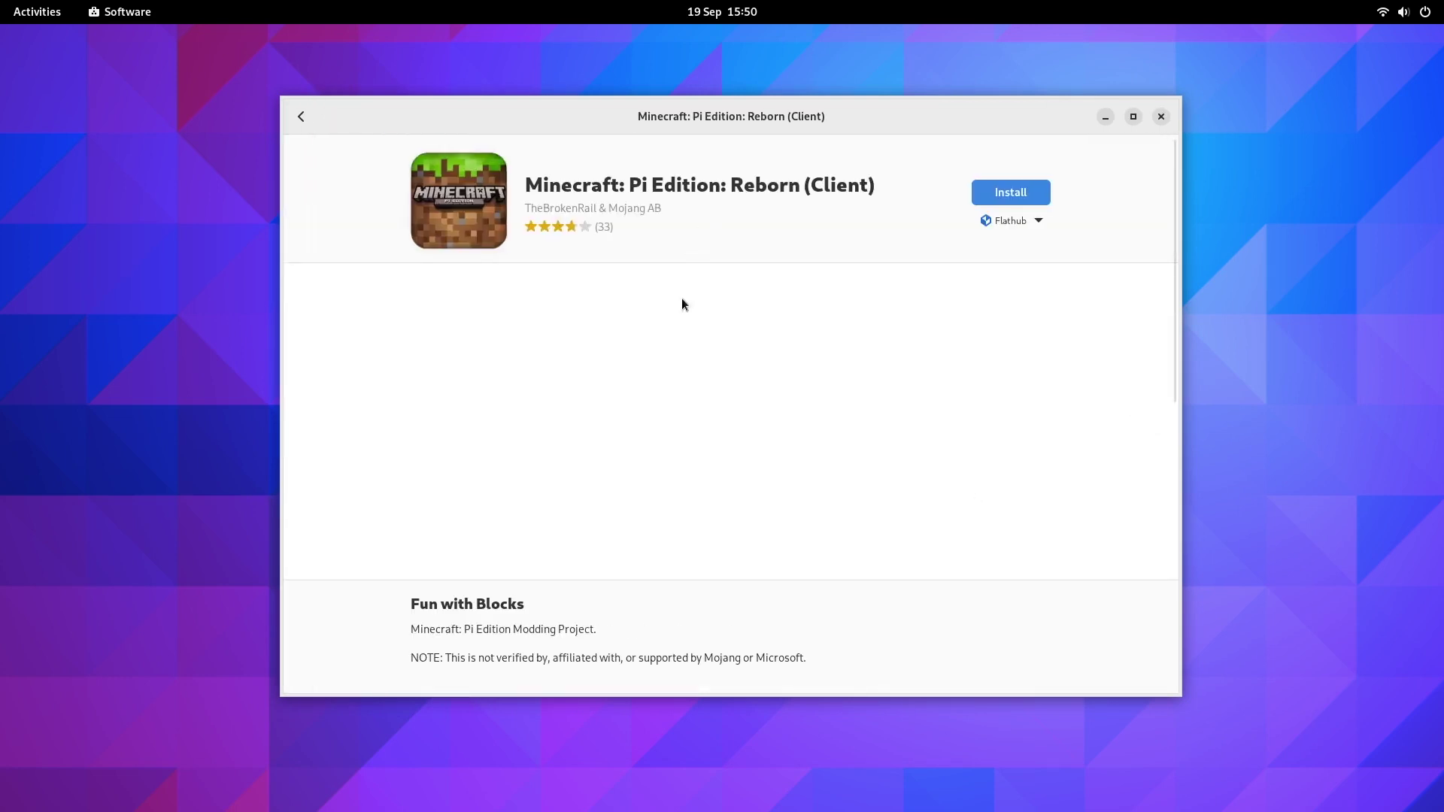
pyautogui.moveTo(417, 657); pyautogui.dragTo(697, 657)
pyautogui.click(301, 117)
# Step: Return to Explore and browse the Develop category of apps
pyautogui.scroll(-3, 823, 505)
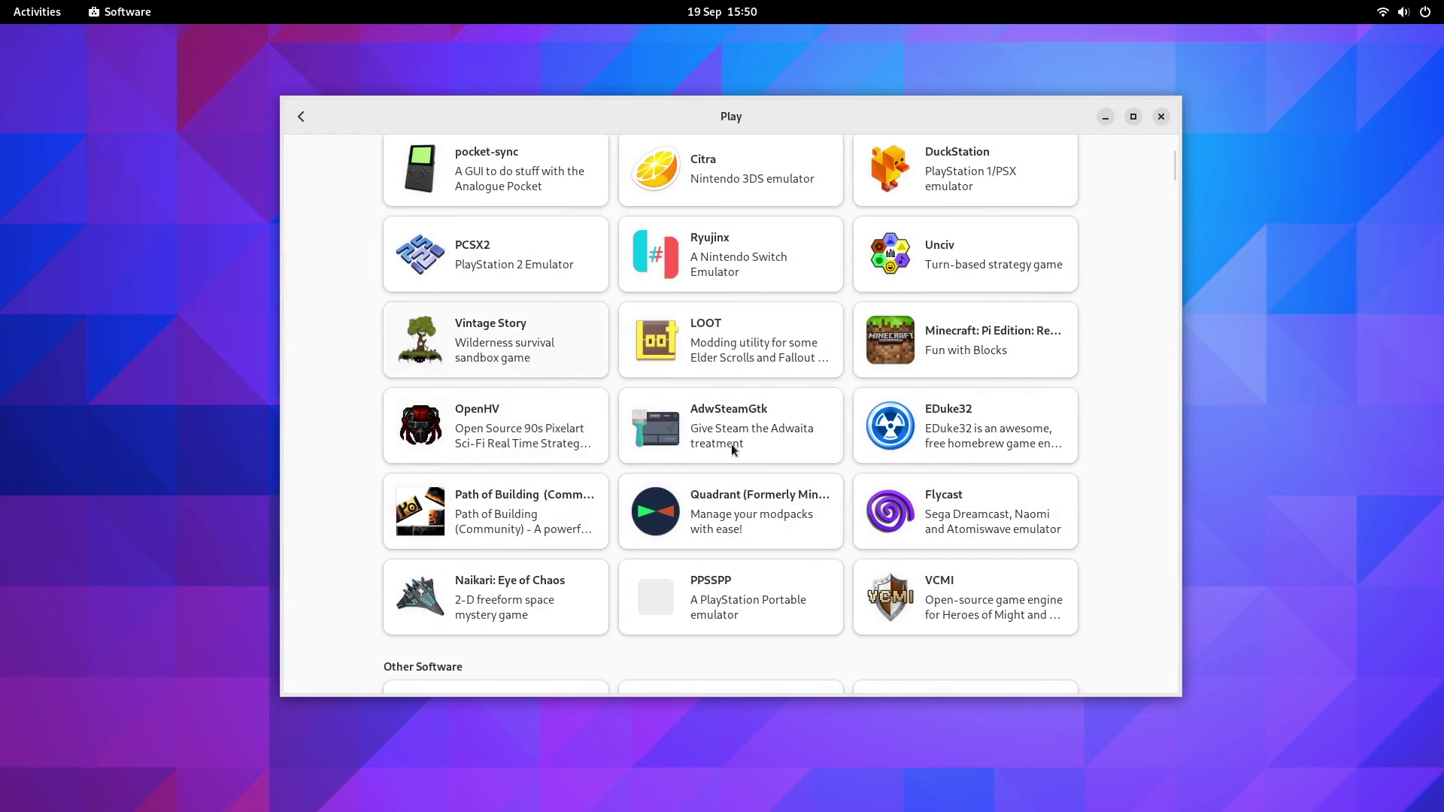
pyautogui.scroll(-10, 940, 528)
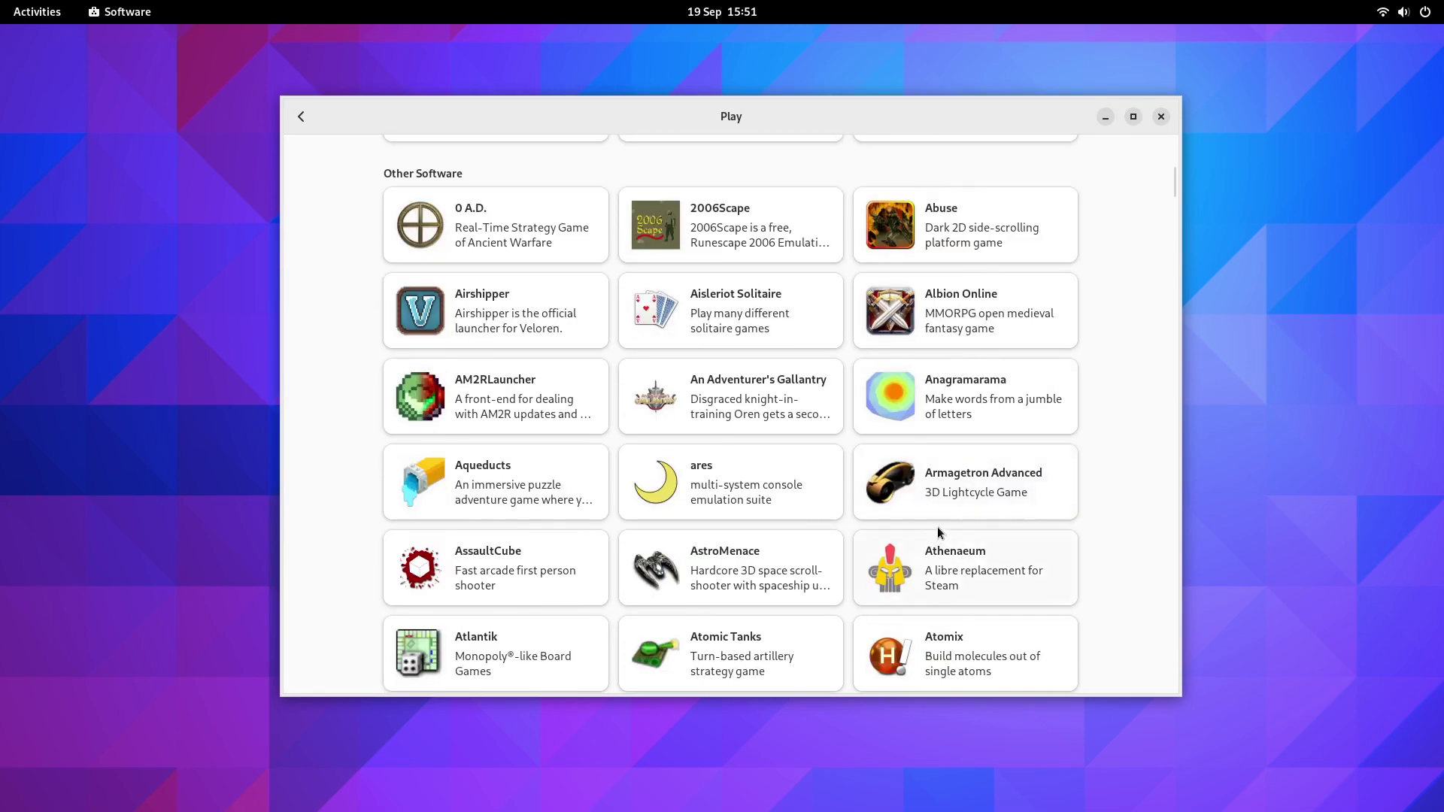
pyautogui.click(291, 120)
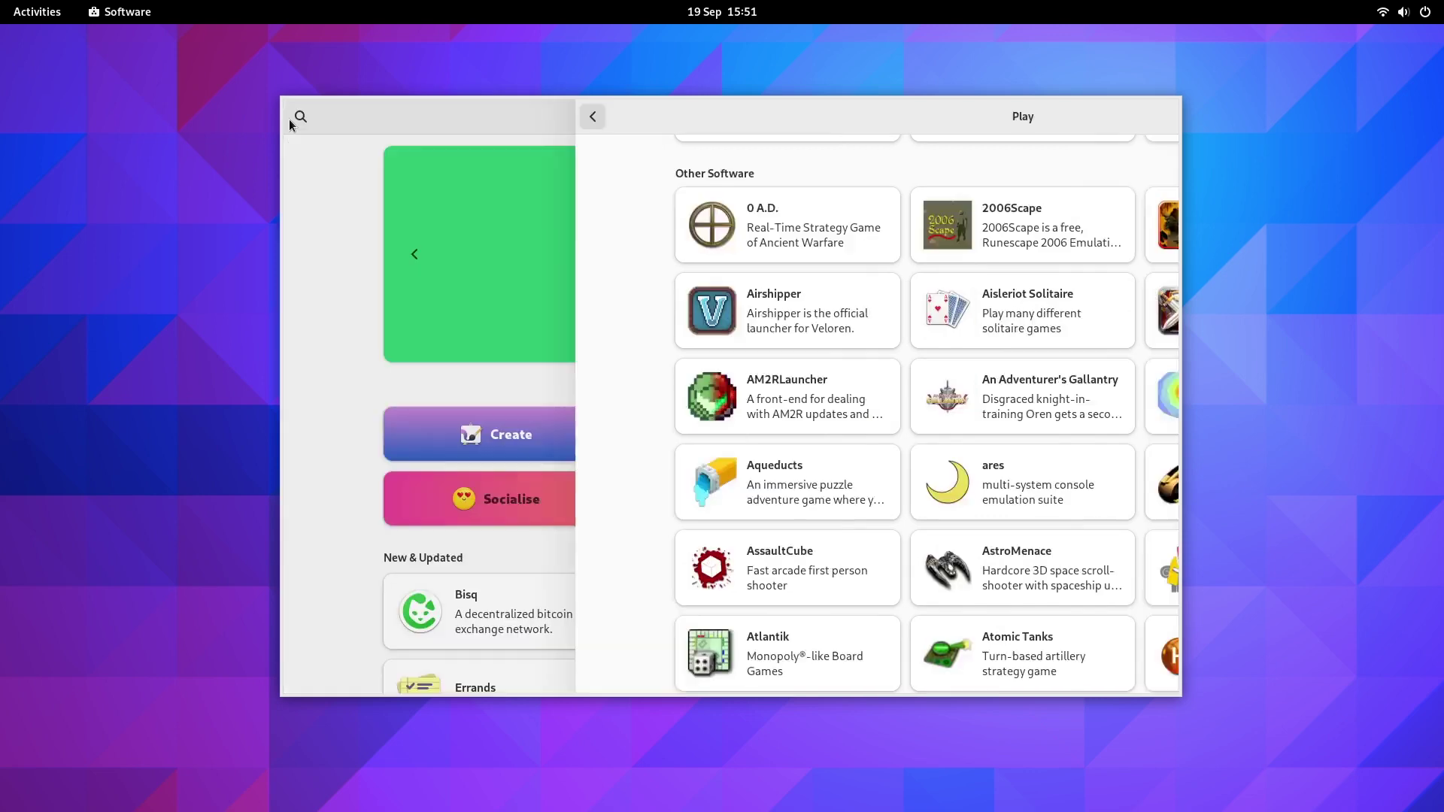
pyautogui.scroll(-2, 996, 524)
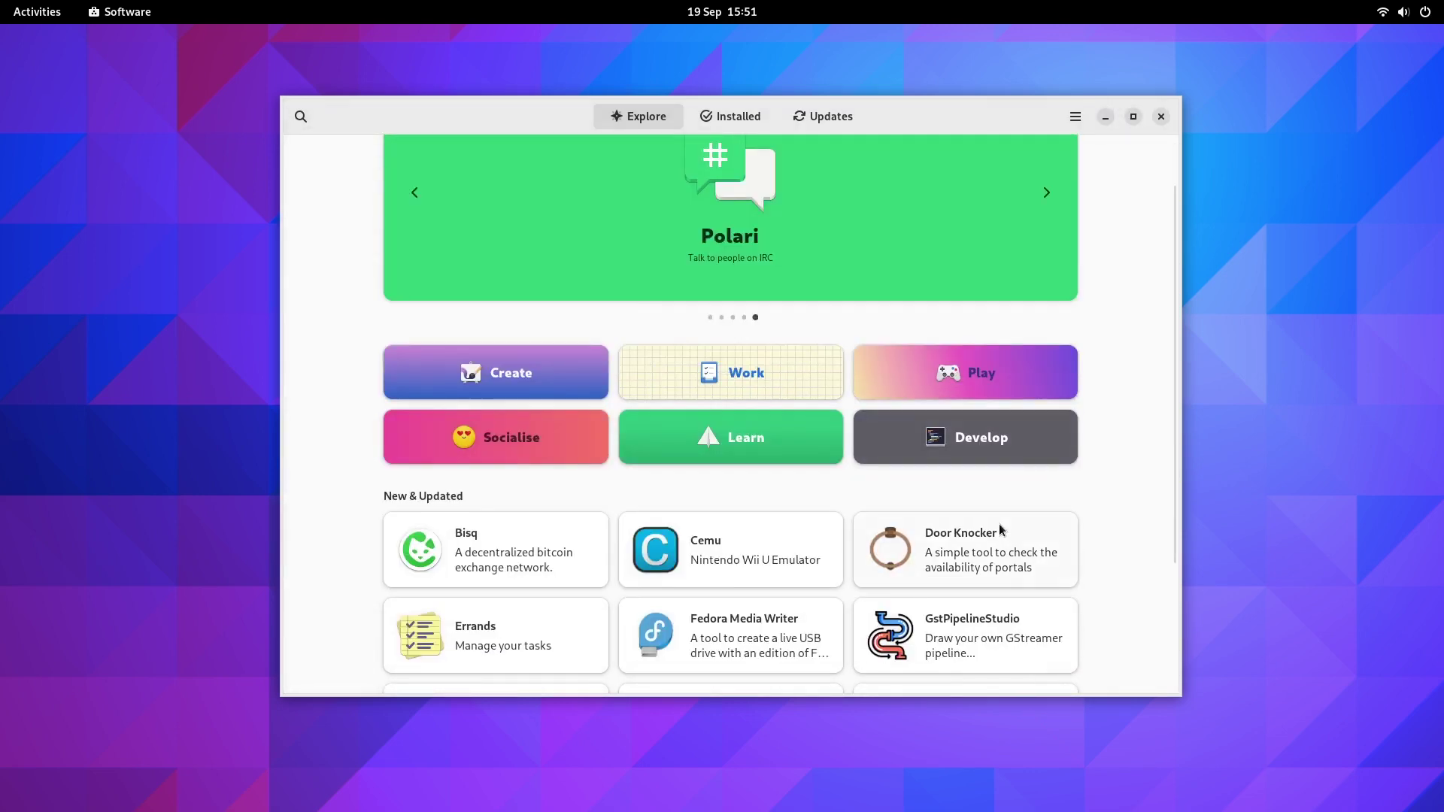
pyautogui.click(1002, 442)
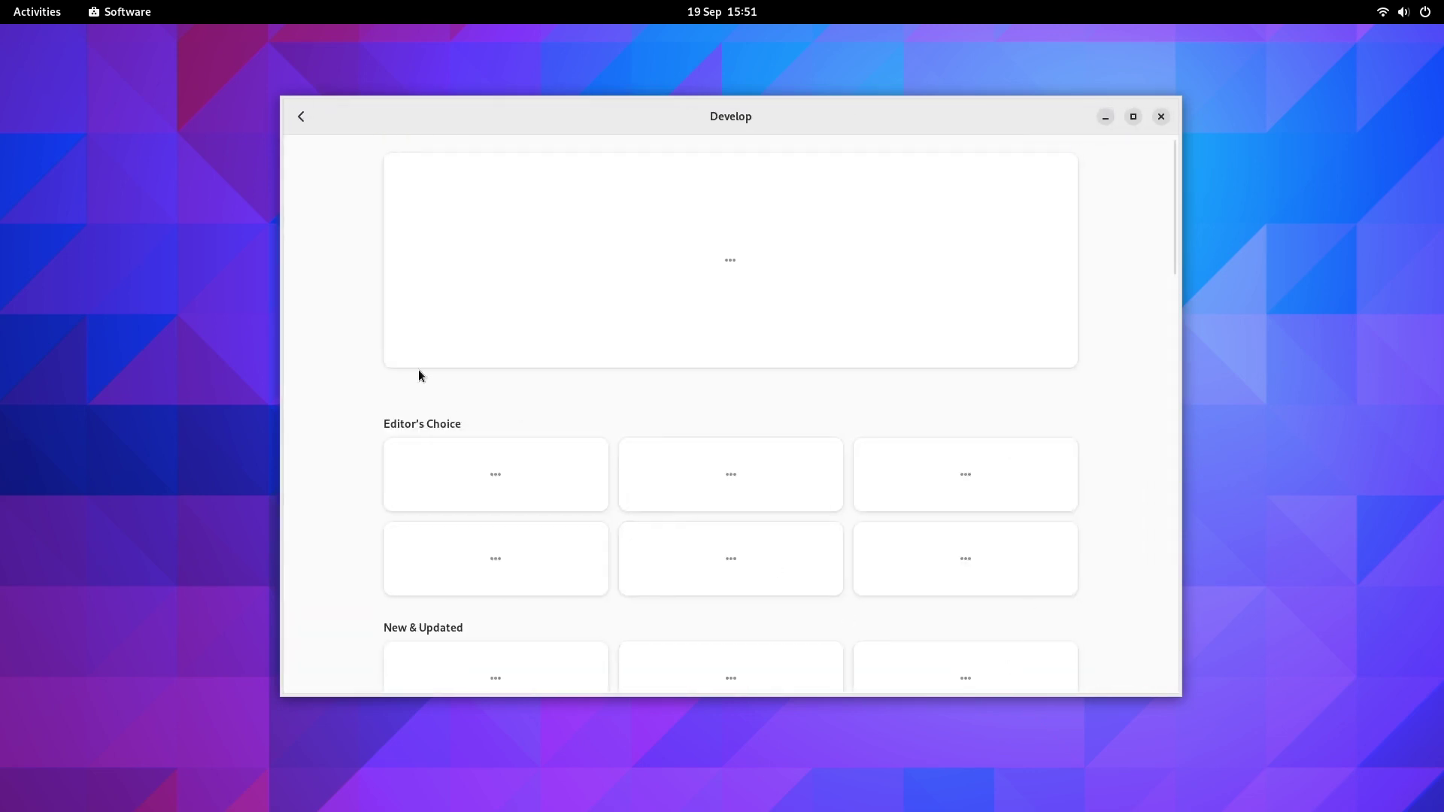
pyautogui.scroll(-5, 1135, 419)
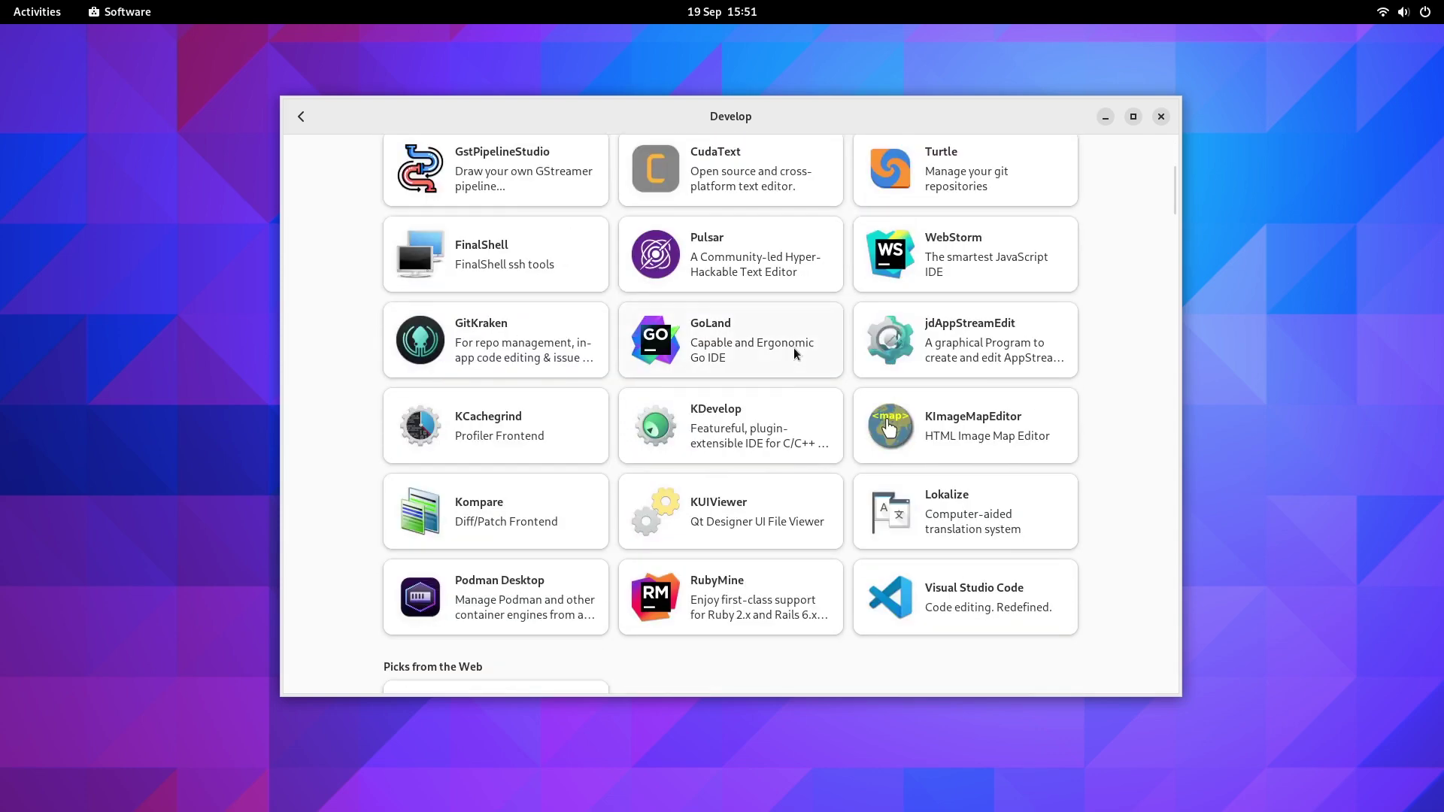
pyautogui.scroll(-5, 825, 460)
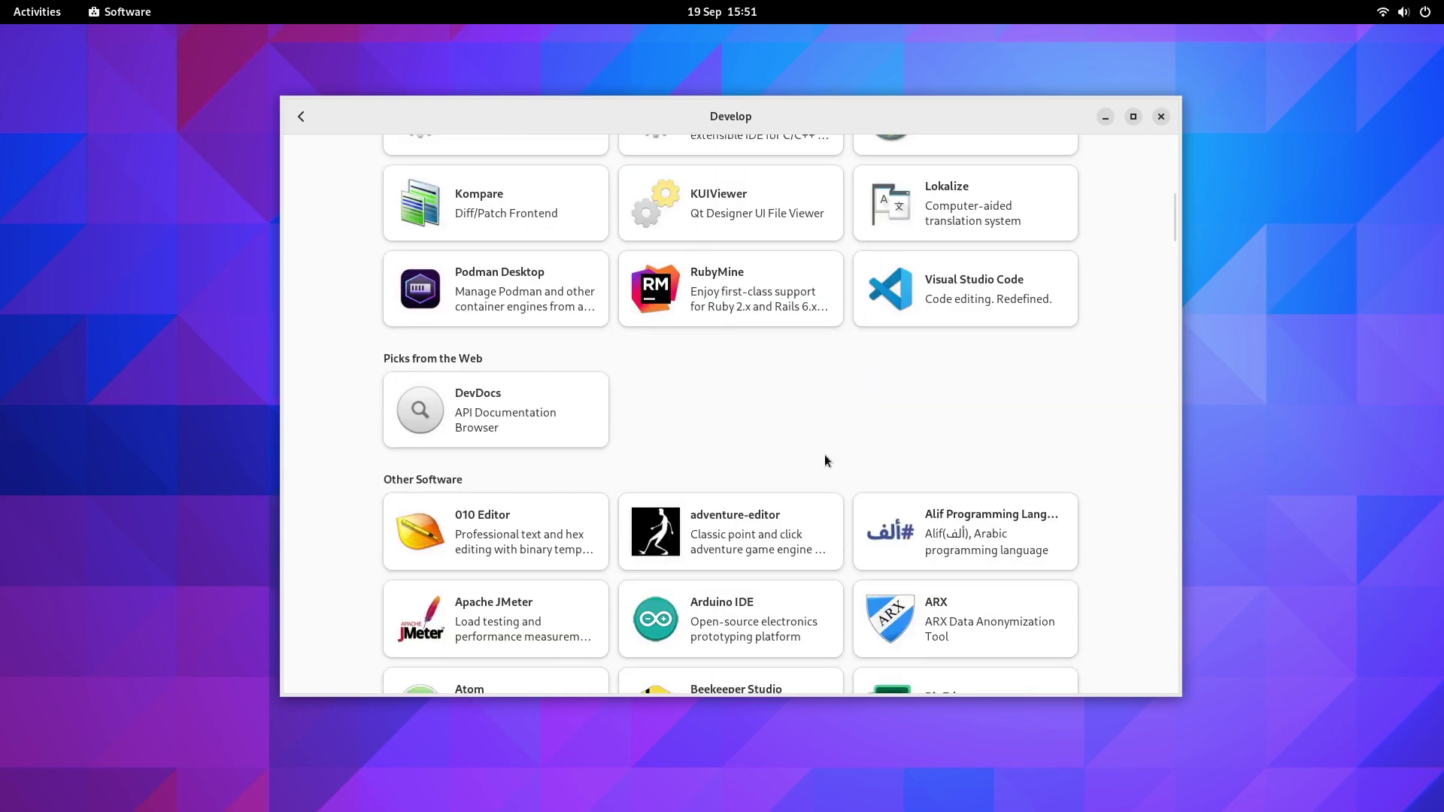
pyautogui.scroll(-2, 825, 460)
# Step: Open Visual Studio Code's page, check its Flathub source options, then close the store
pyautogui.click(922, 174)
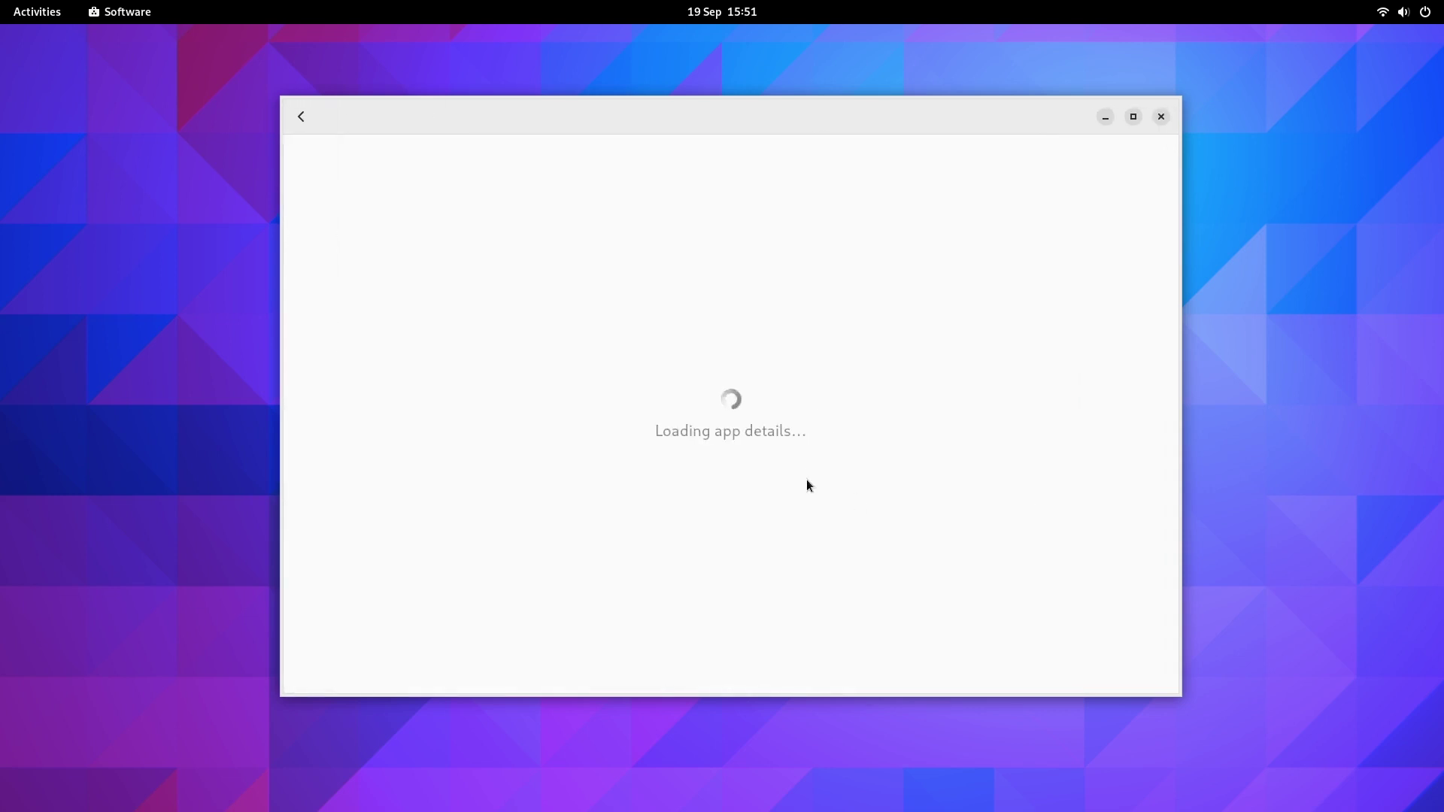
pyautogui.click(1016, 227)
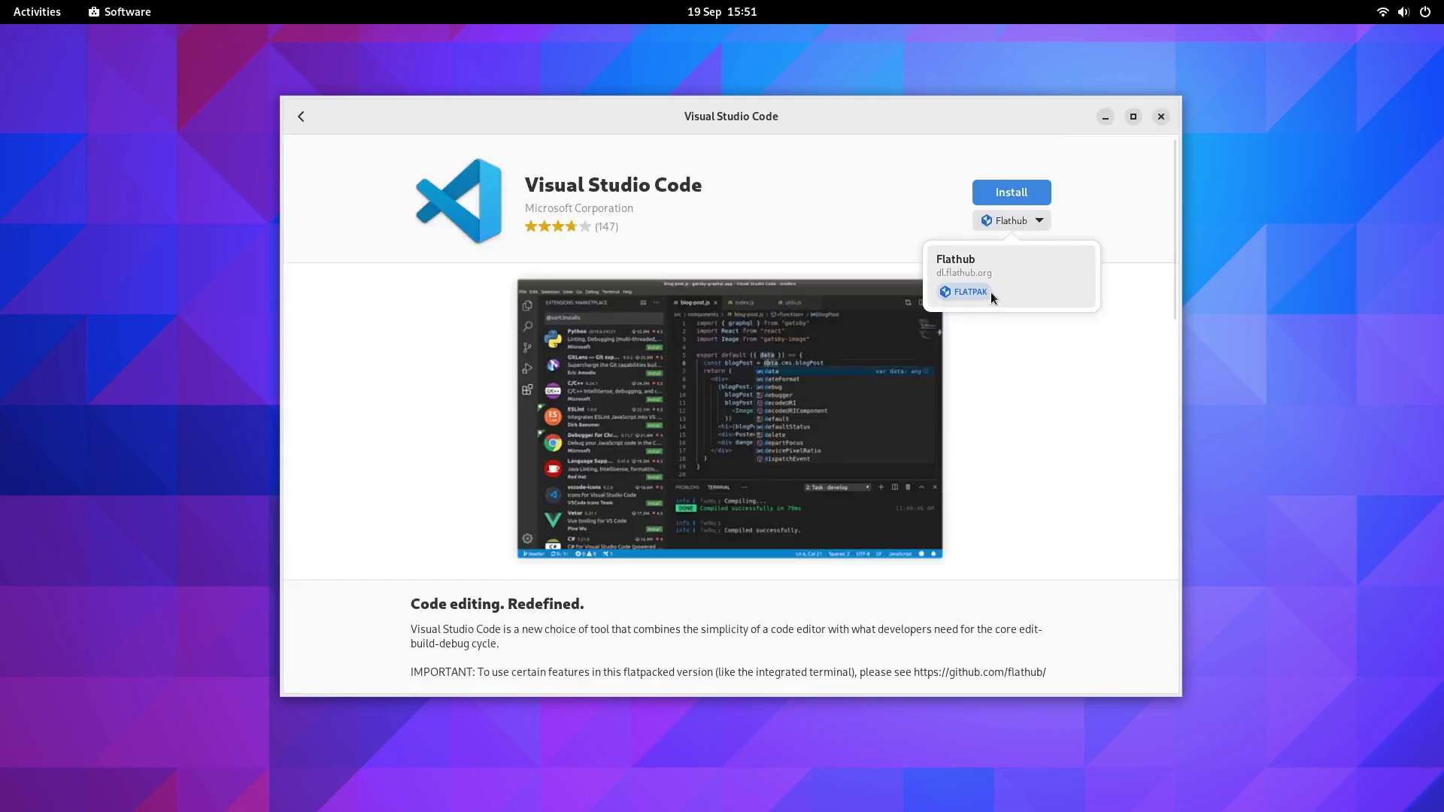
pyautogui.click(1070, 109)
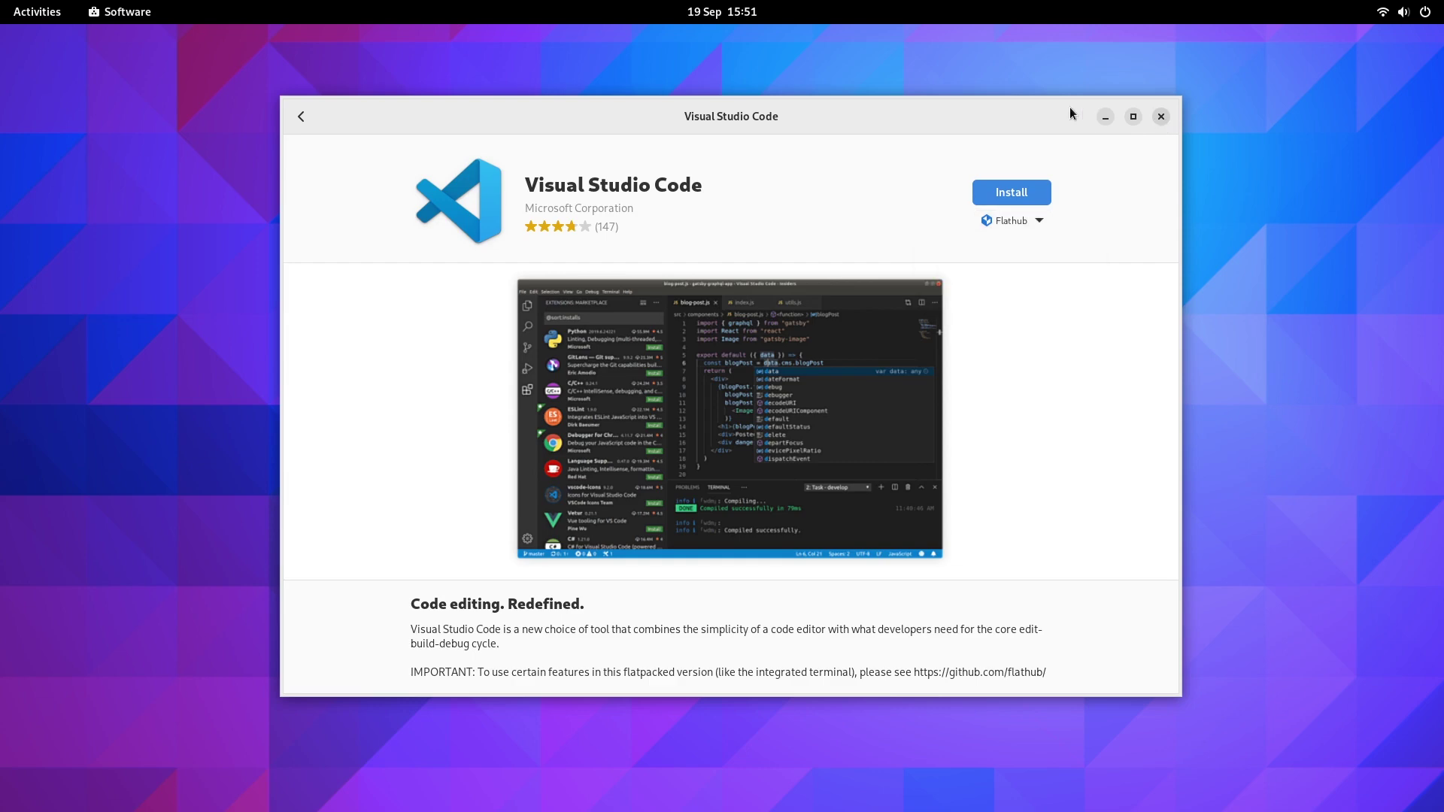
pyautogui.click(1162, 117)
pyautogui.click(36, 11)
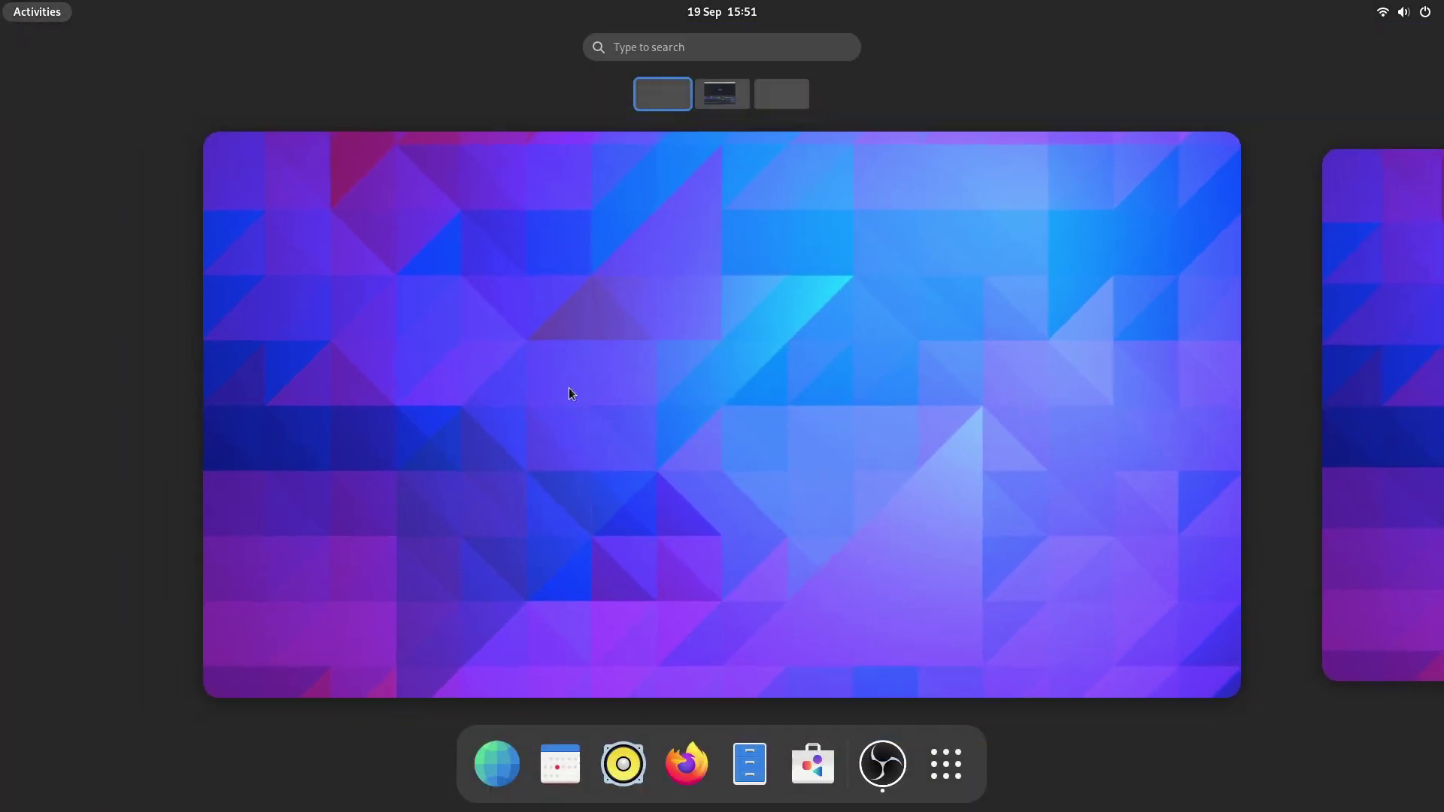
# Step: Try a 'flathu' app search, then browse both pages of the Utilities folder
pyautogui.click(945, 765)
pyautogui.write('f')
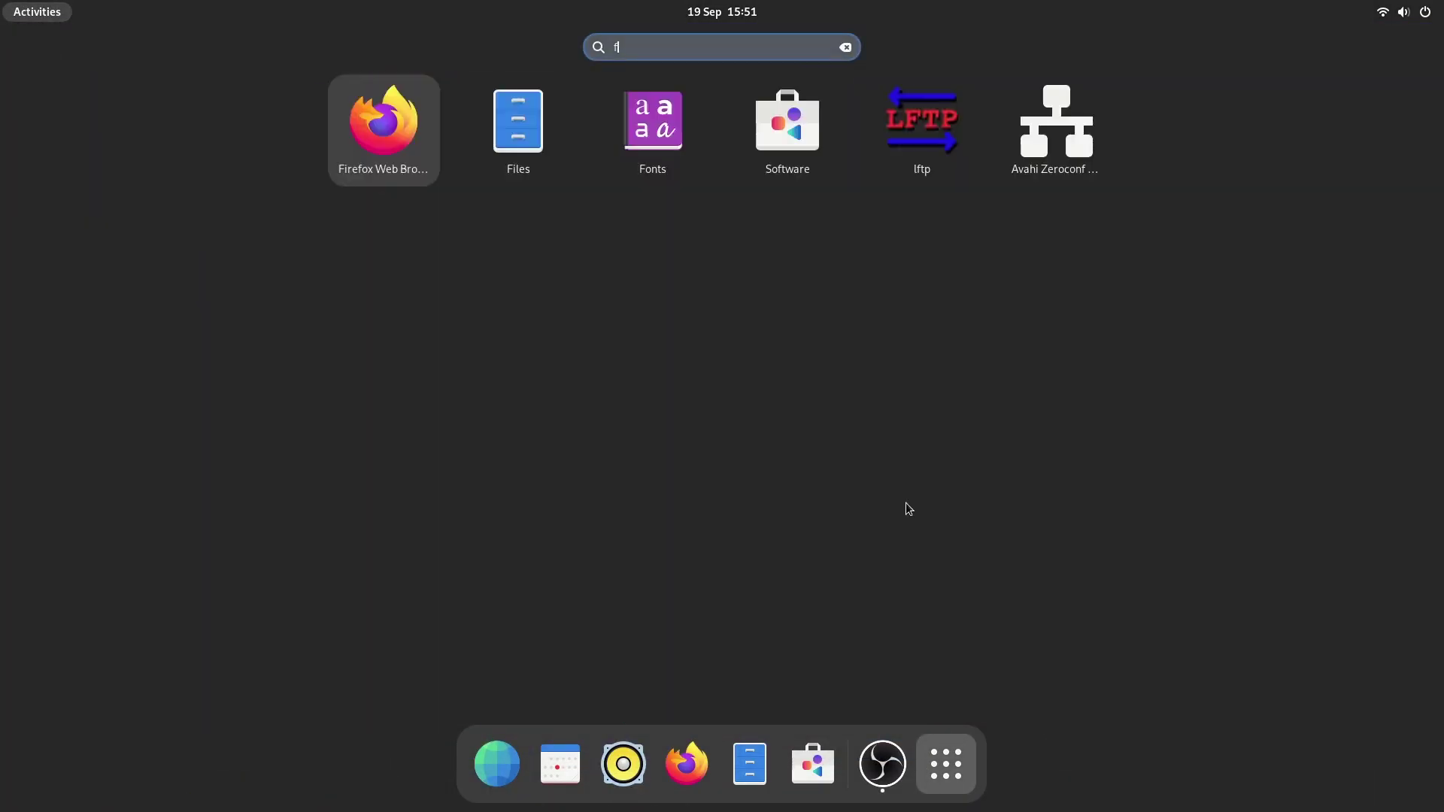
pyautogui.write('lathu')
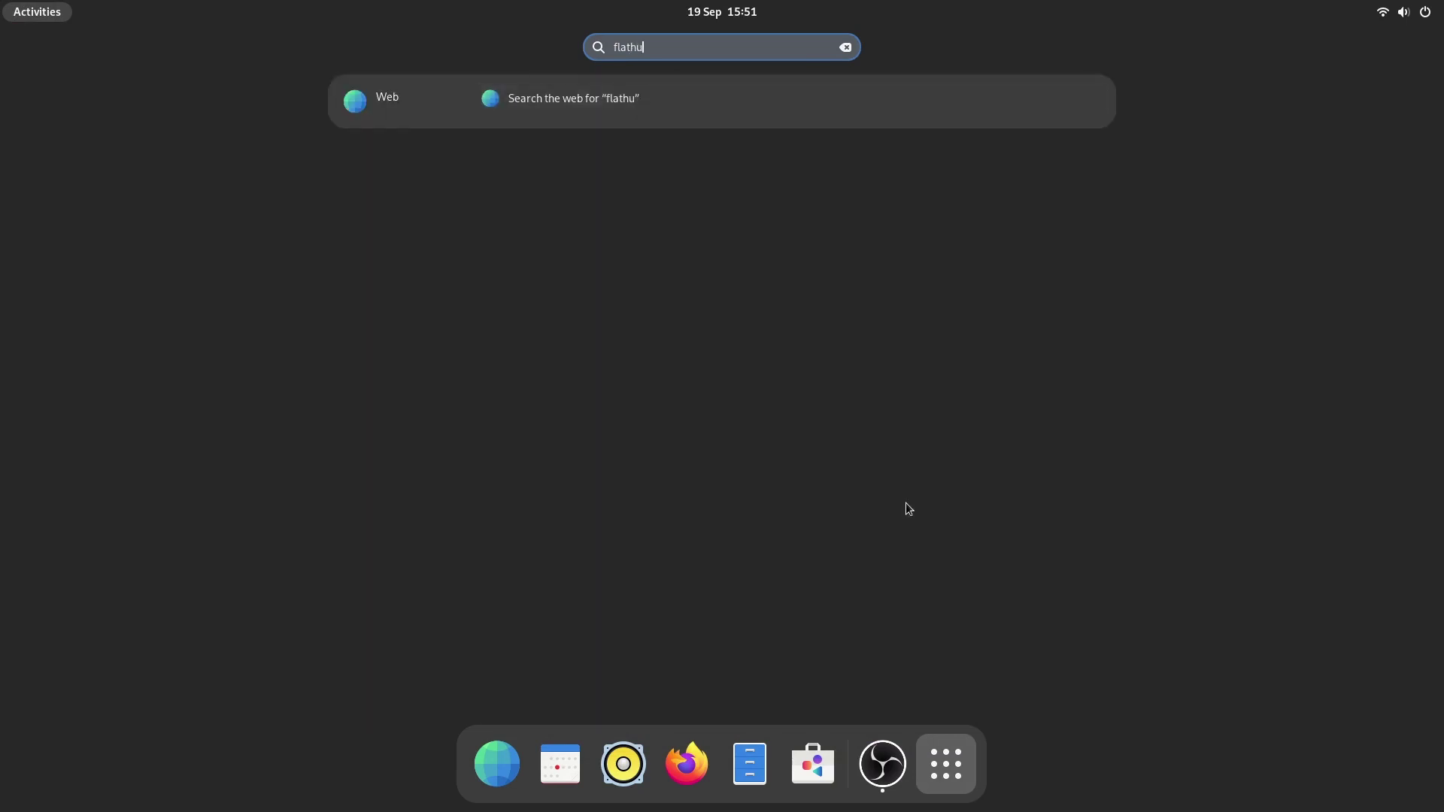
pyautogui.press('Escape')
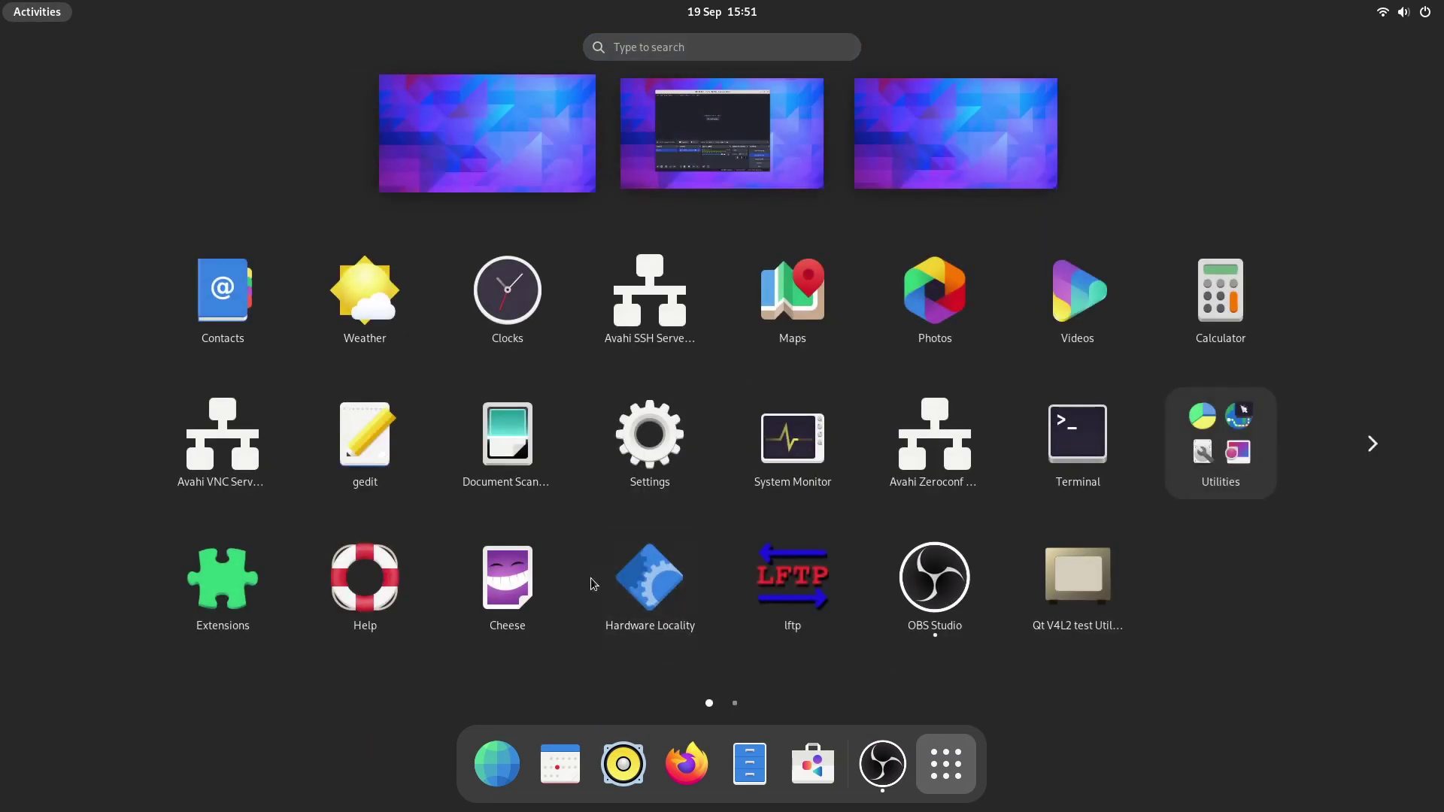
pyautogui.click(1248, 451)
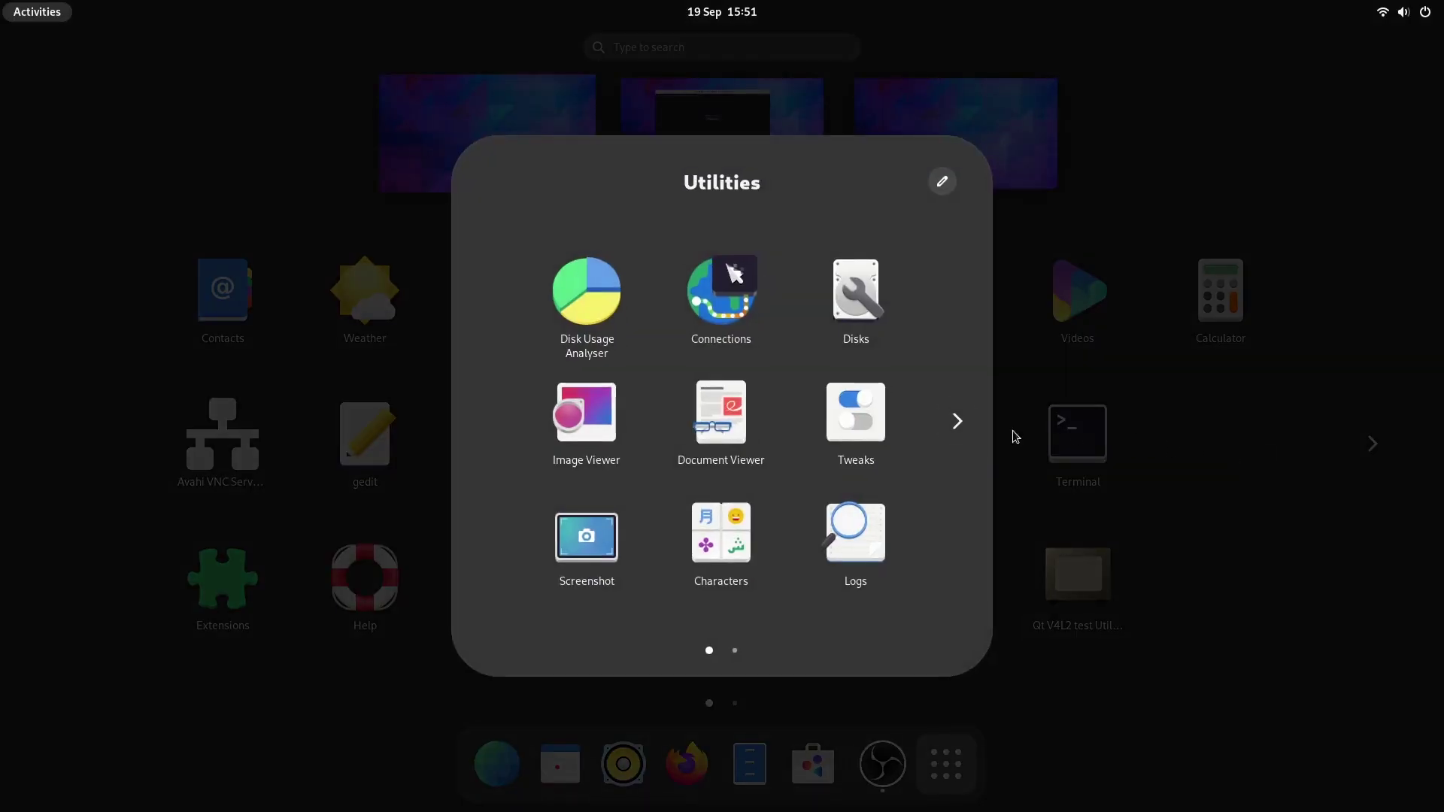
pyautogui.click(954, 429)
pyautogui.click(485, 421)
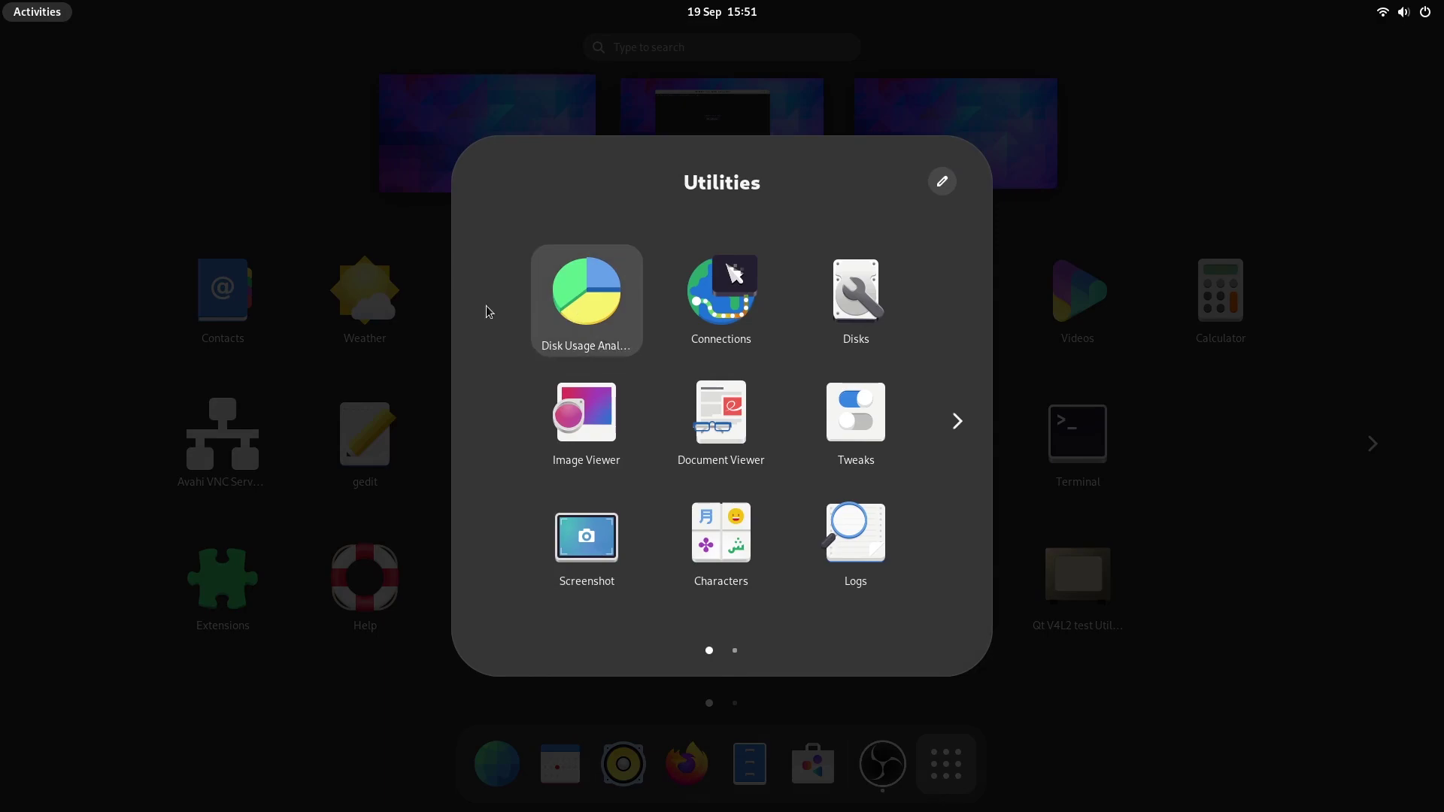
pyautogui.click(233, 147)
# Step: Search 'system' and launch System Monitor
pyautogui.click(656, 47)
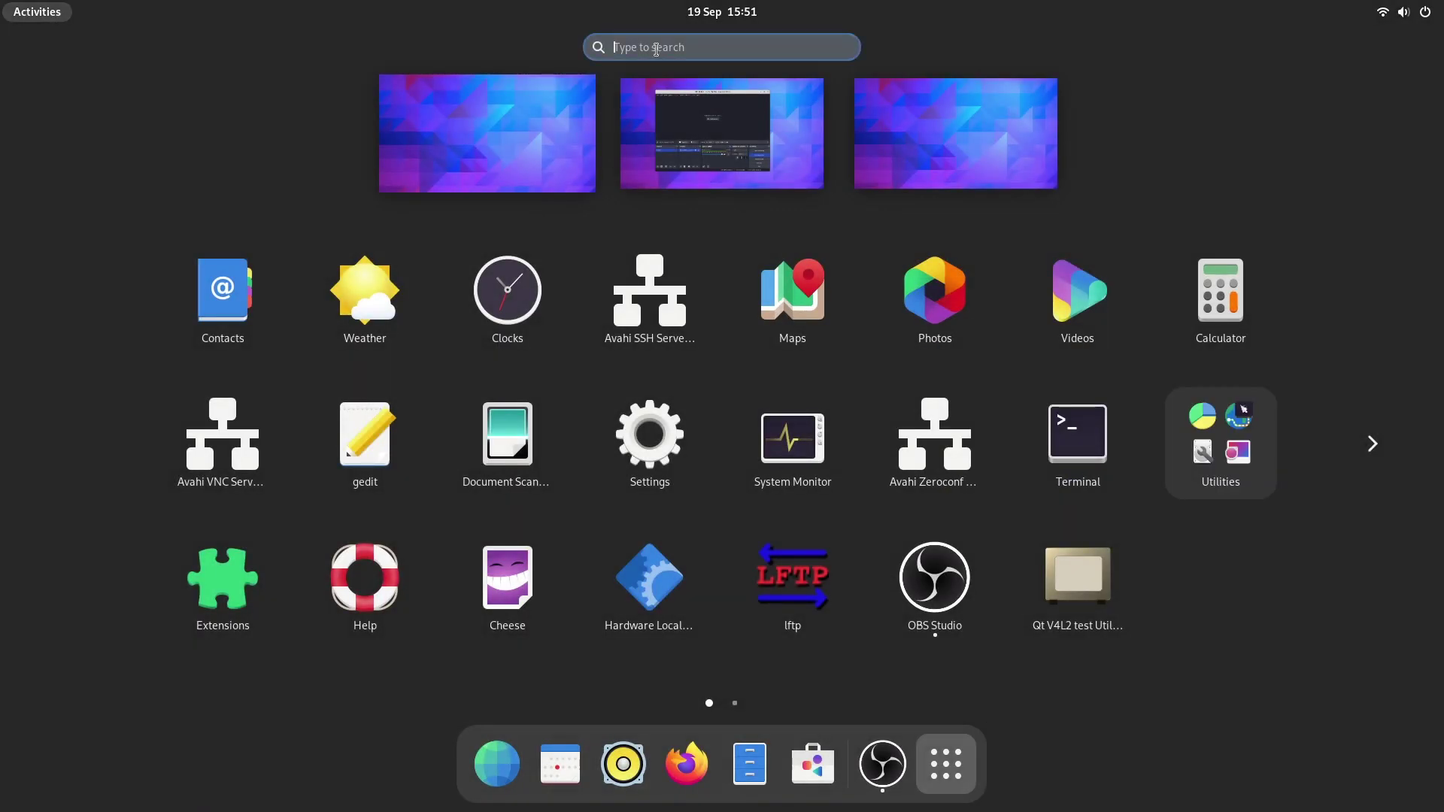
pyautogui.write('syst')
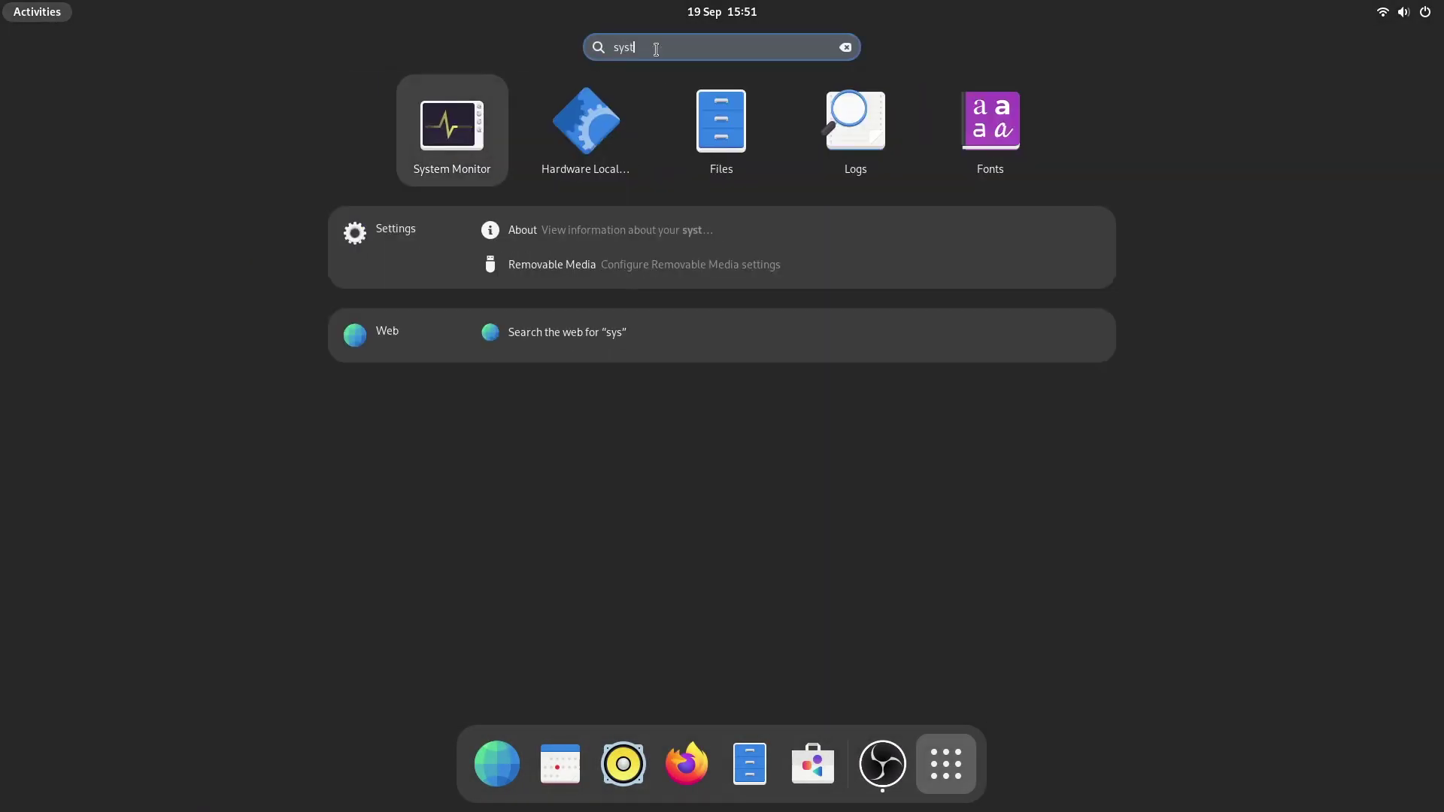
pyautogui.write('em')
pyautogui.press('Return')
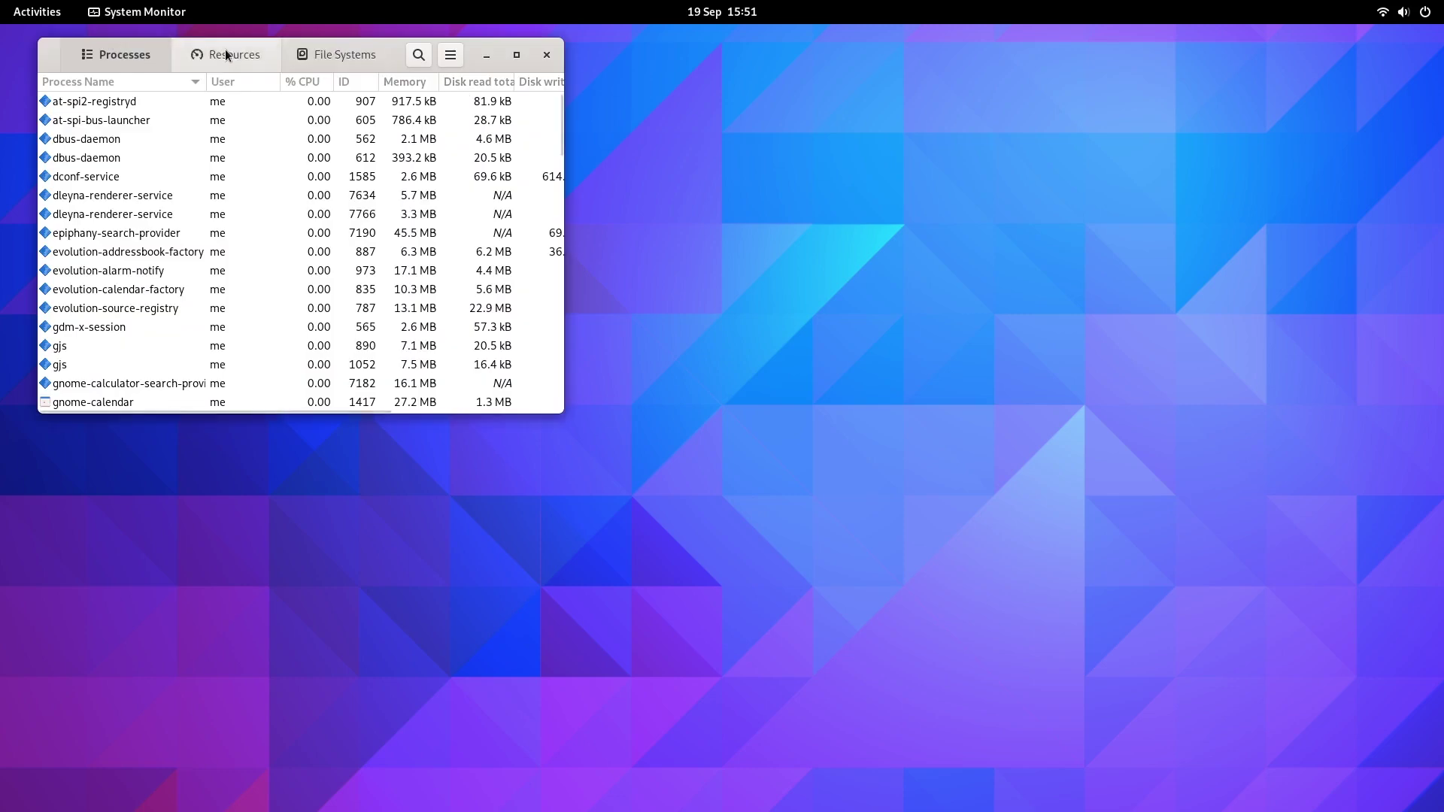
# Step: Show the Resources graphs and enlarge the System Monitor window
pyautogui.click(254, 66)
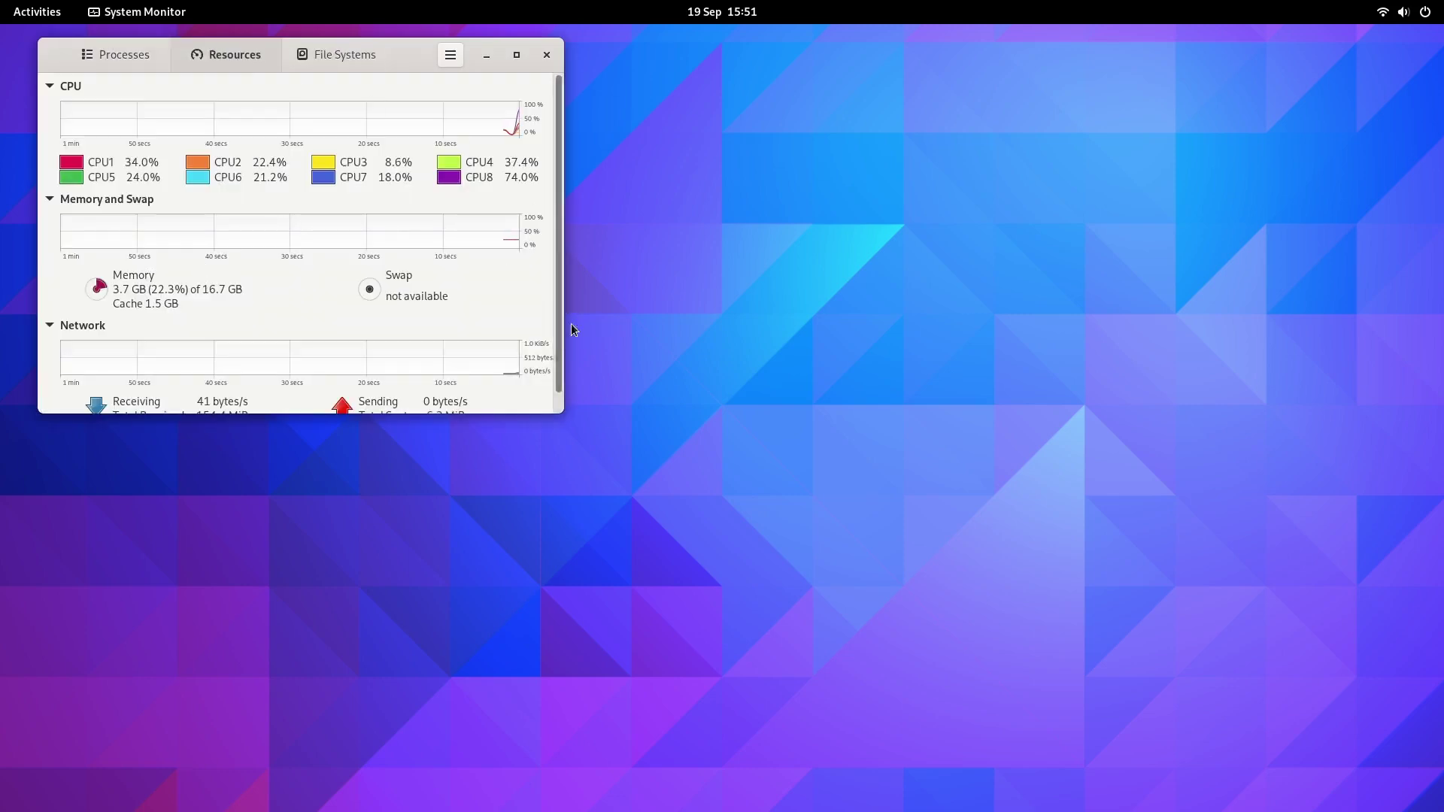
pyautogui.moveTo(554, 410); pyautogui.dragTo(1067, 606)
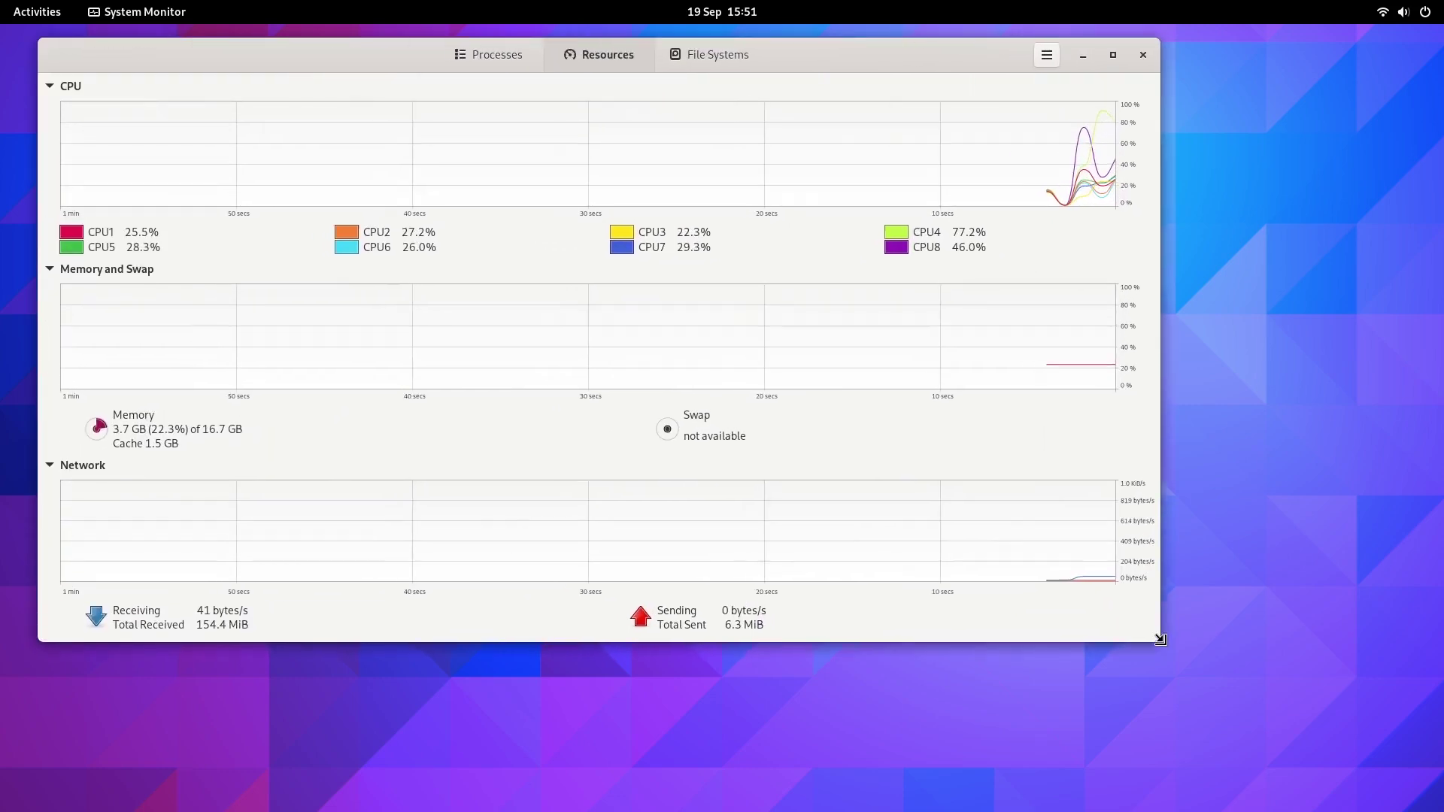
pyautogui.moveTo(1161, 639); pyautogui.dragTo(1173, 643)
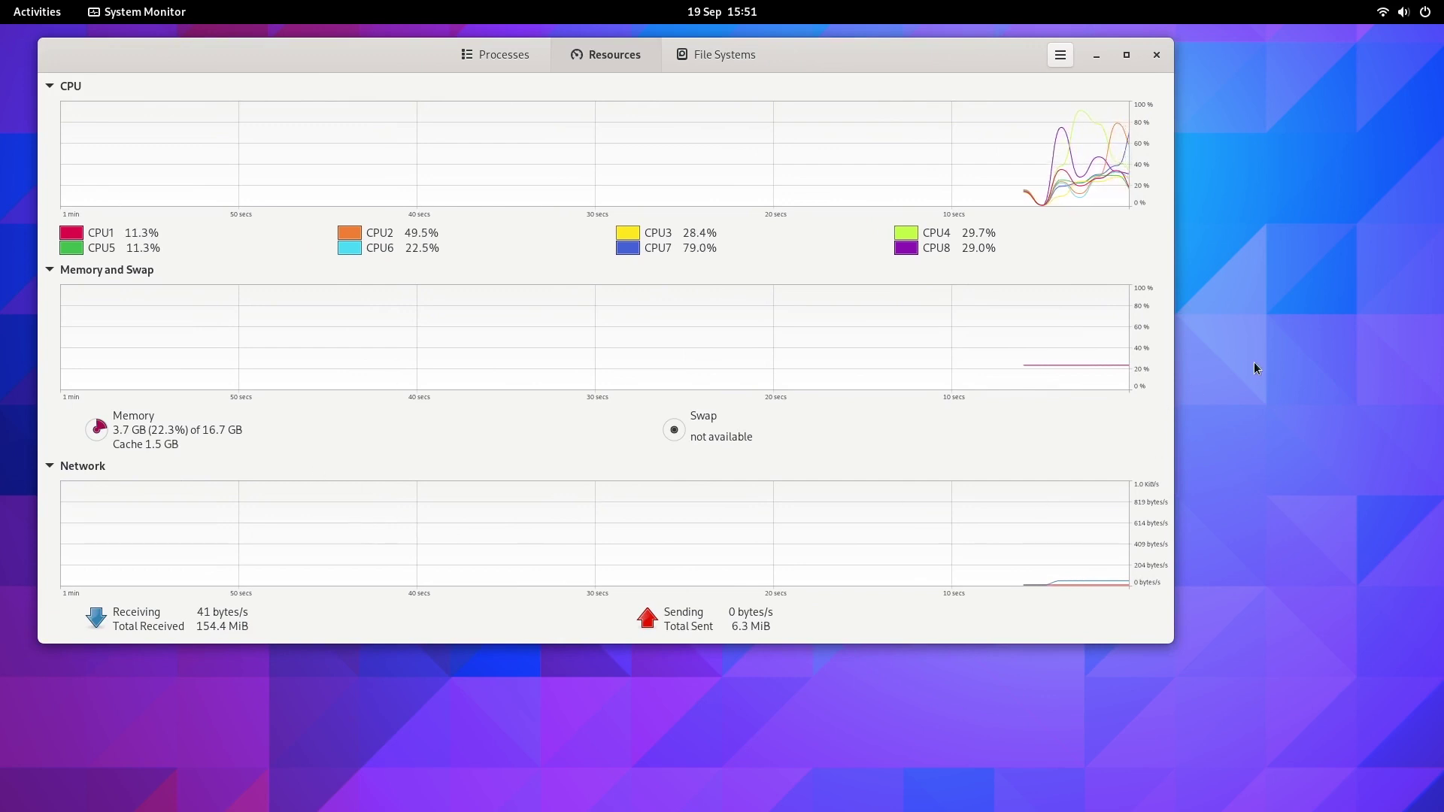
# Step: Capture a full-screen screenshot and open it from the notification
pyautogui.press('Print')
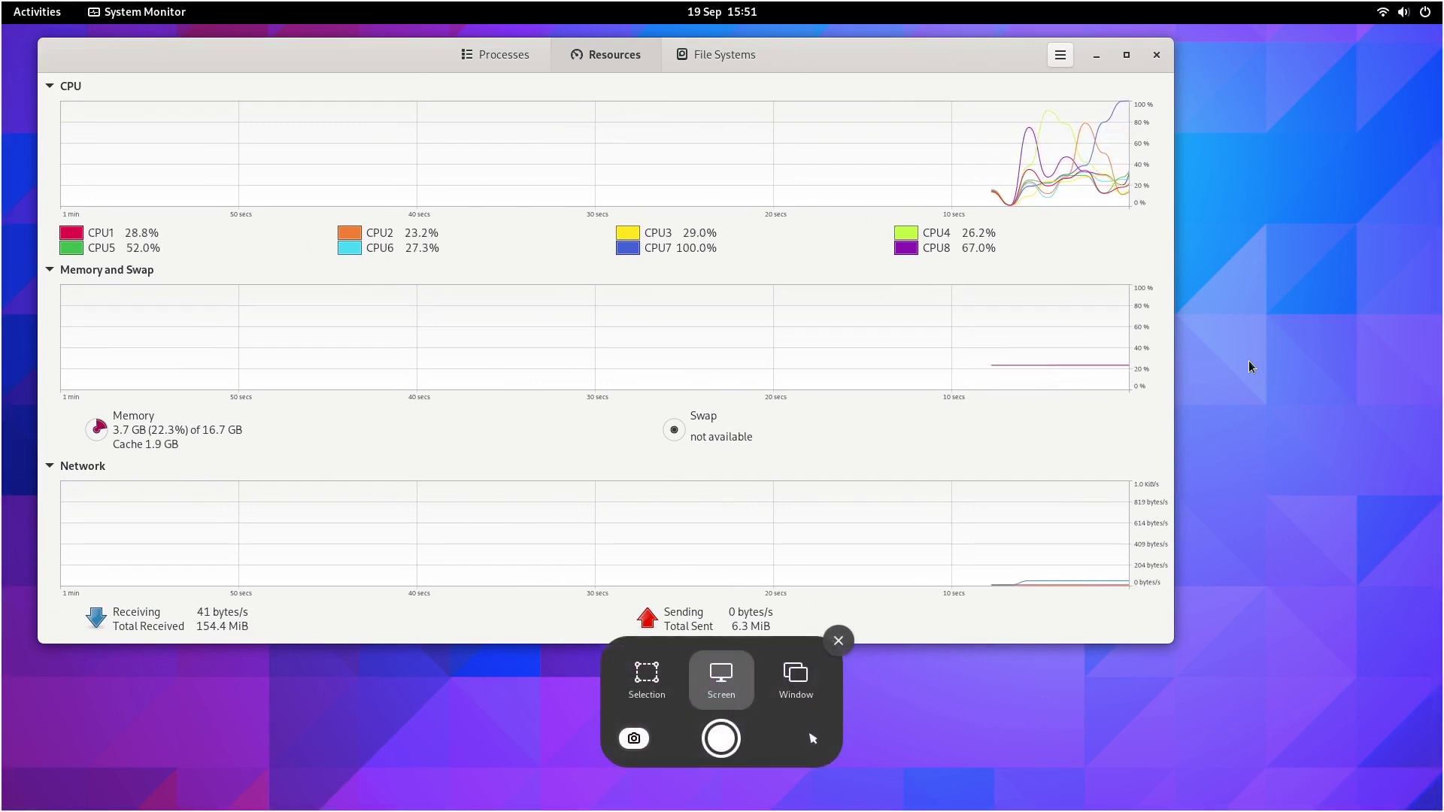
pyautogui.click(719, 742)
pyautogui.click(692, 66)
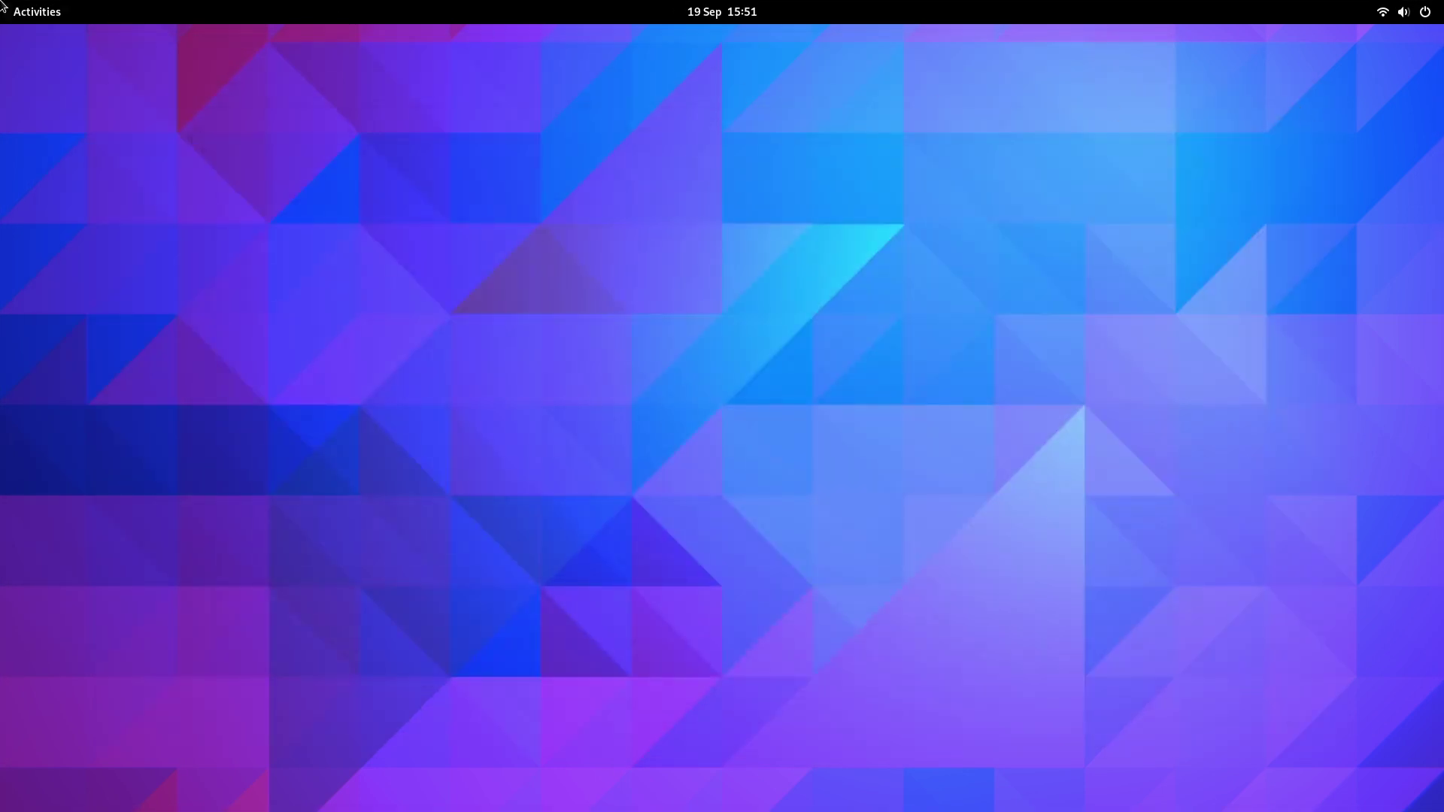
pyautogui.moveTo(2, 6)
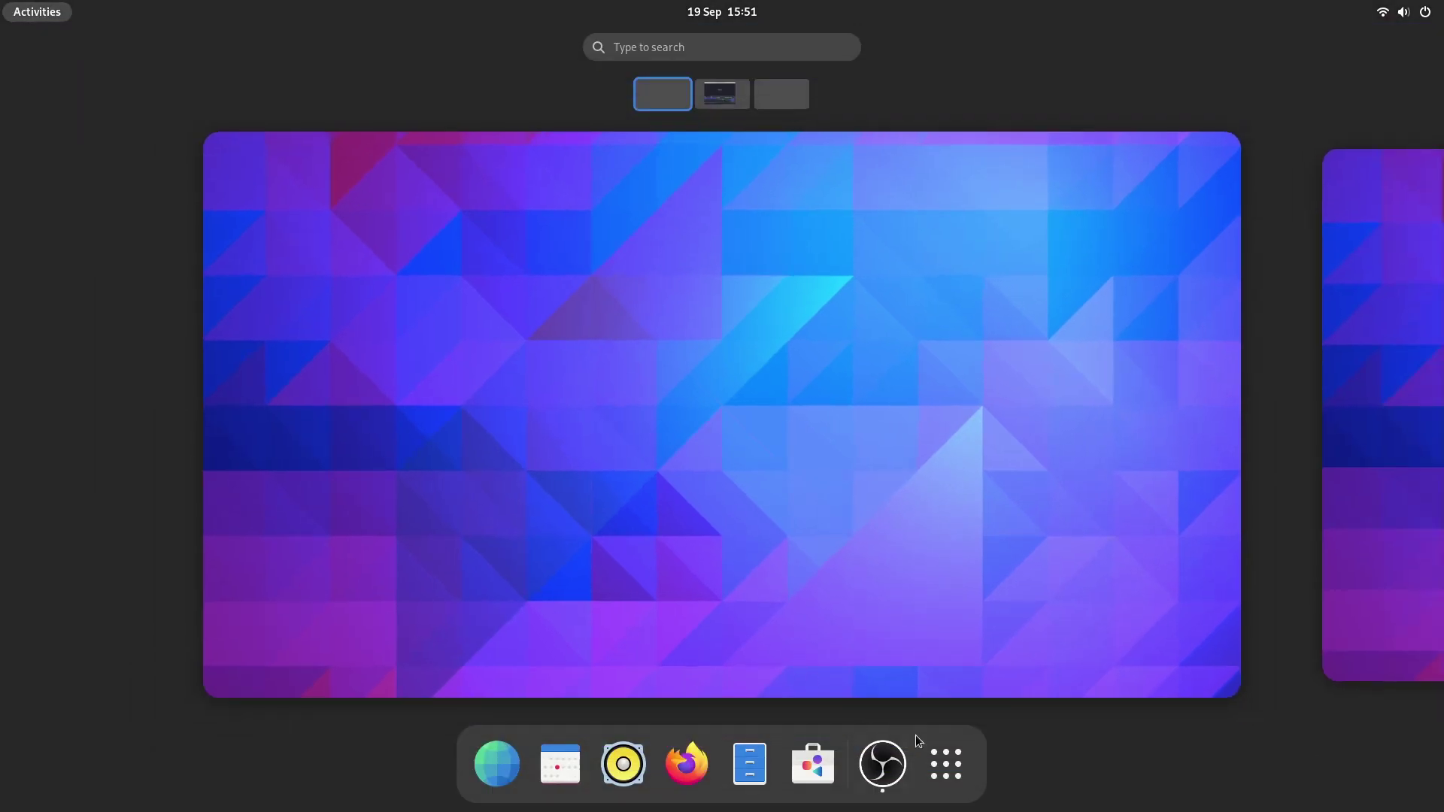
pyautogui.click(945, 764)
pyautogui.click(1362, 451)
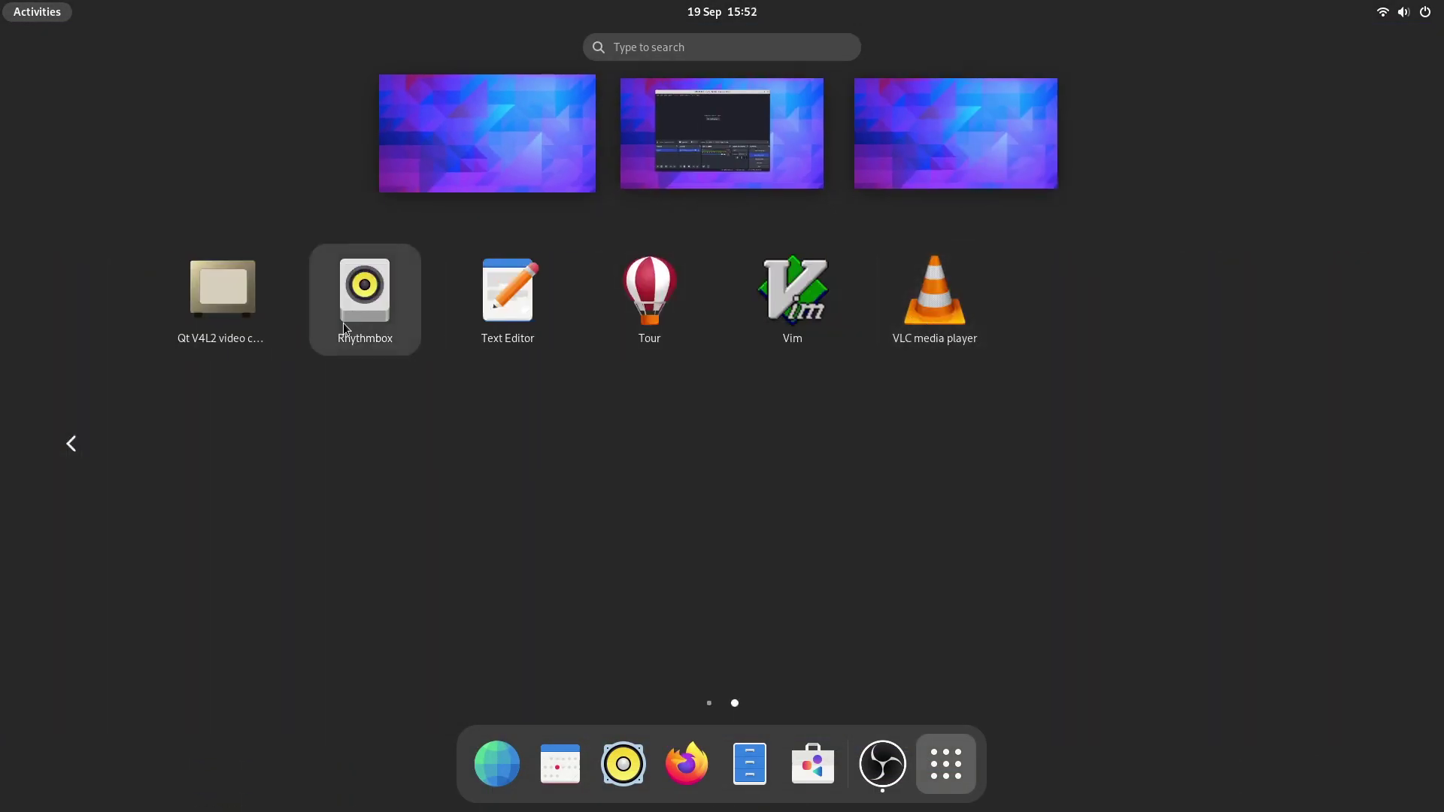
pyautogui.click(365, 293)
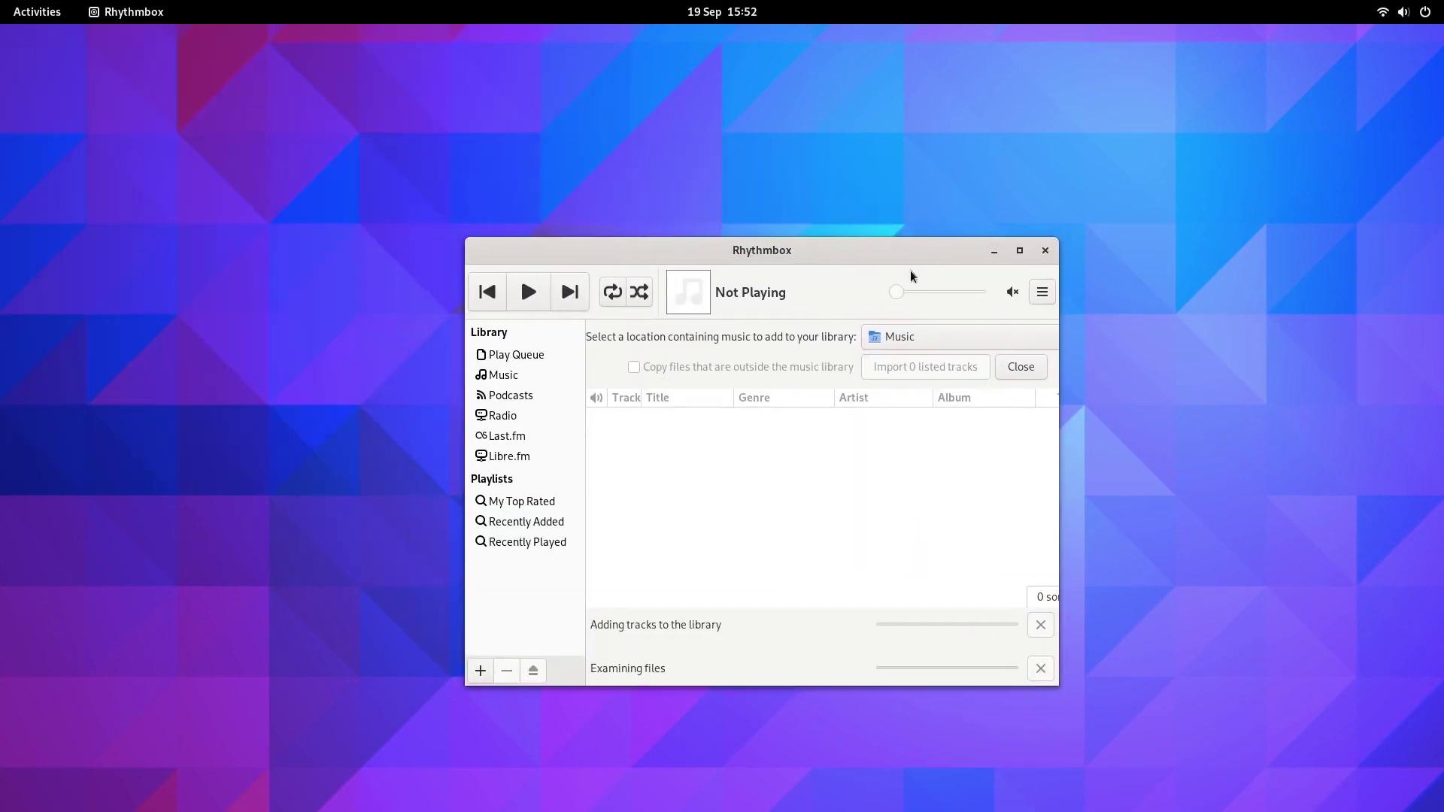
pyautogui.click(1049, 253)
pyautogui.press('super')
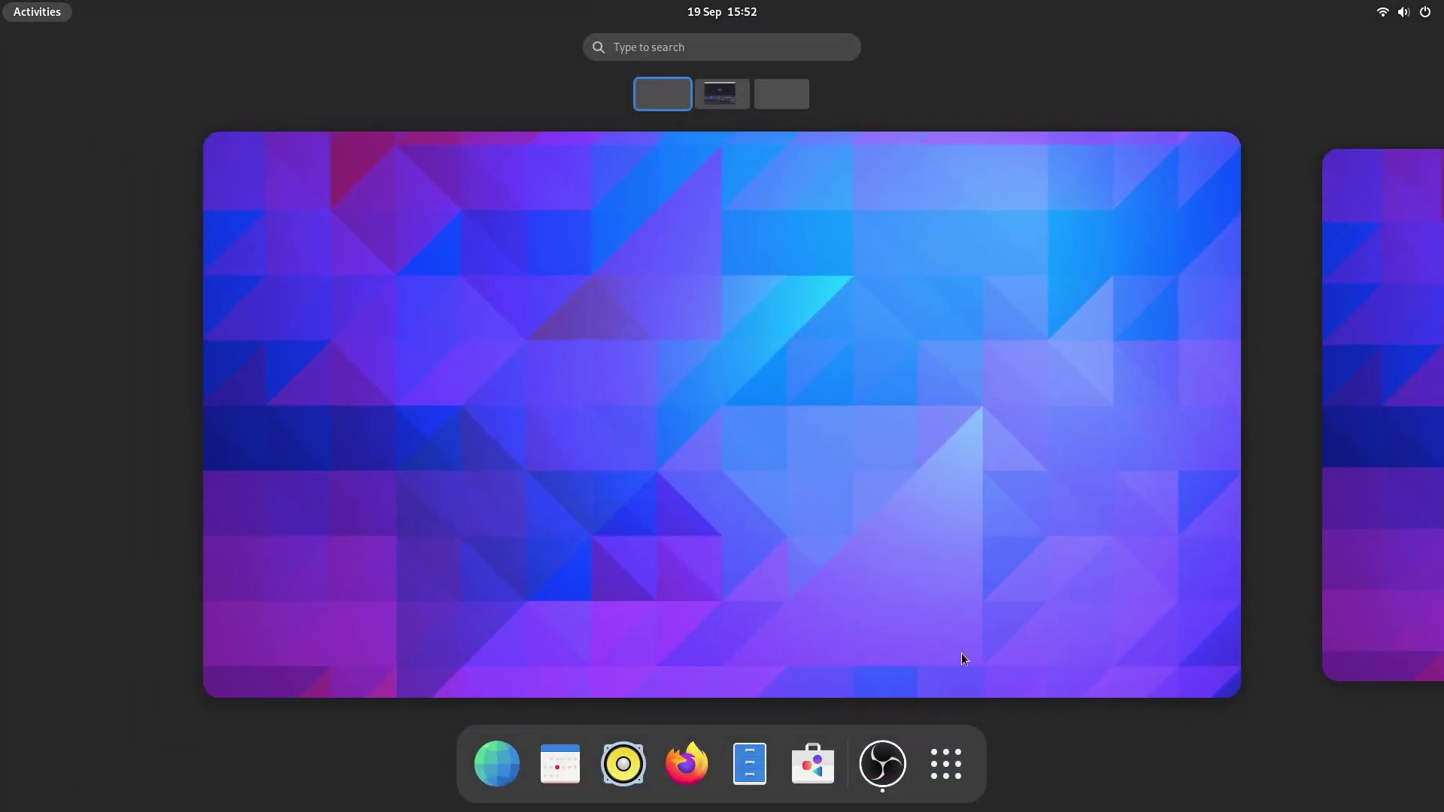
# Step: Open Settings via a 'settings' search and set the spiral picture as background in Appearance
pyautogui.click(929, 772)
pyautogui.write('se')
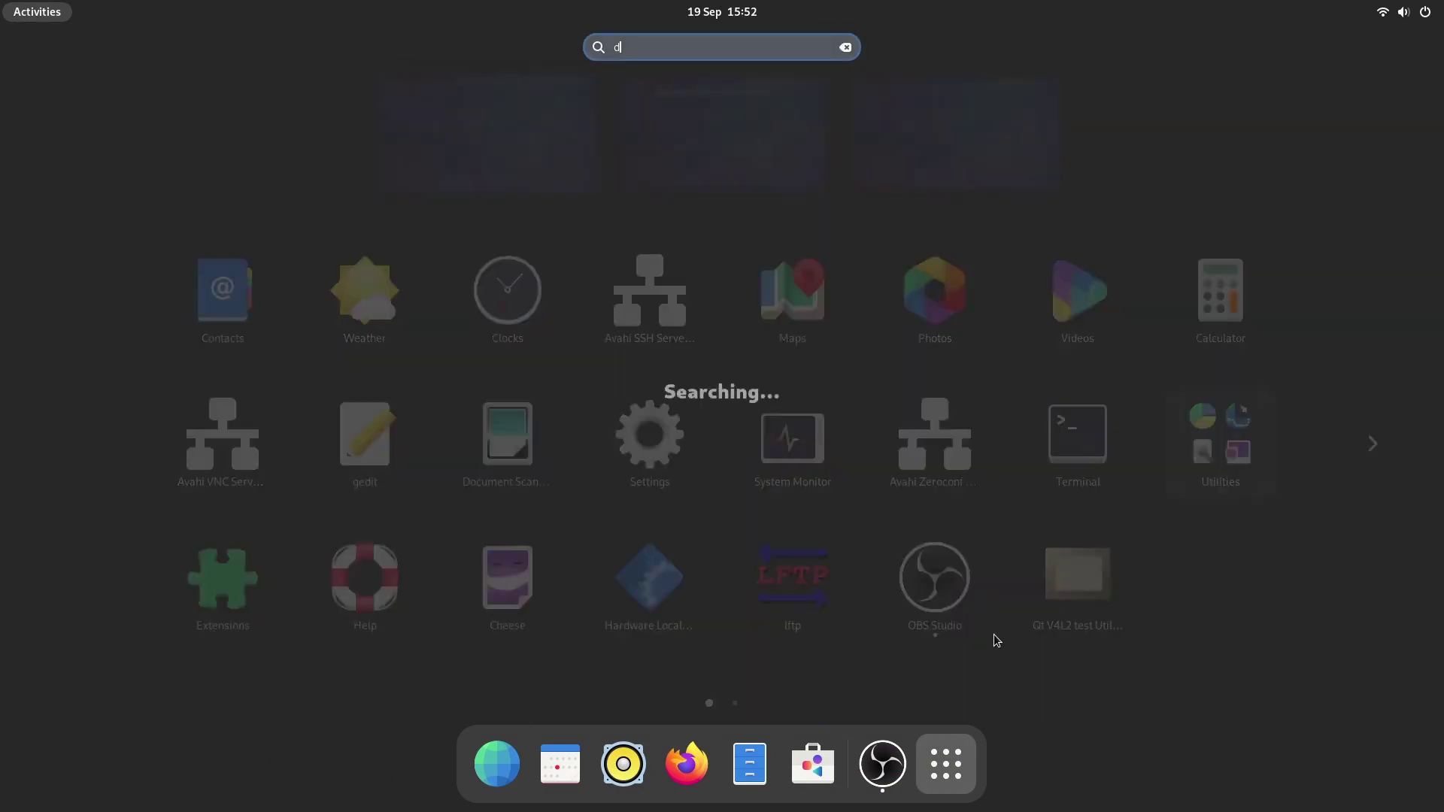
pyautogui.write('ttings')
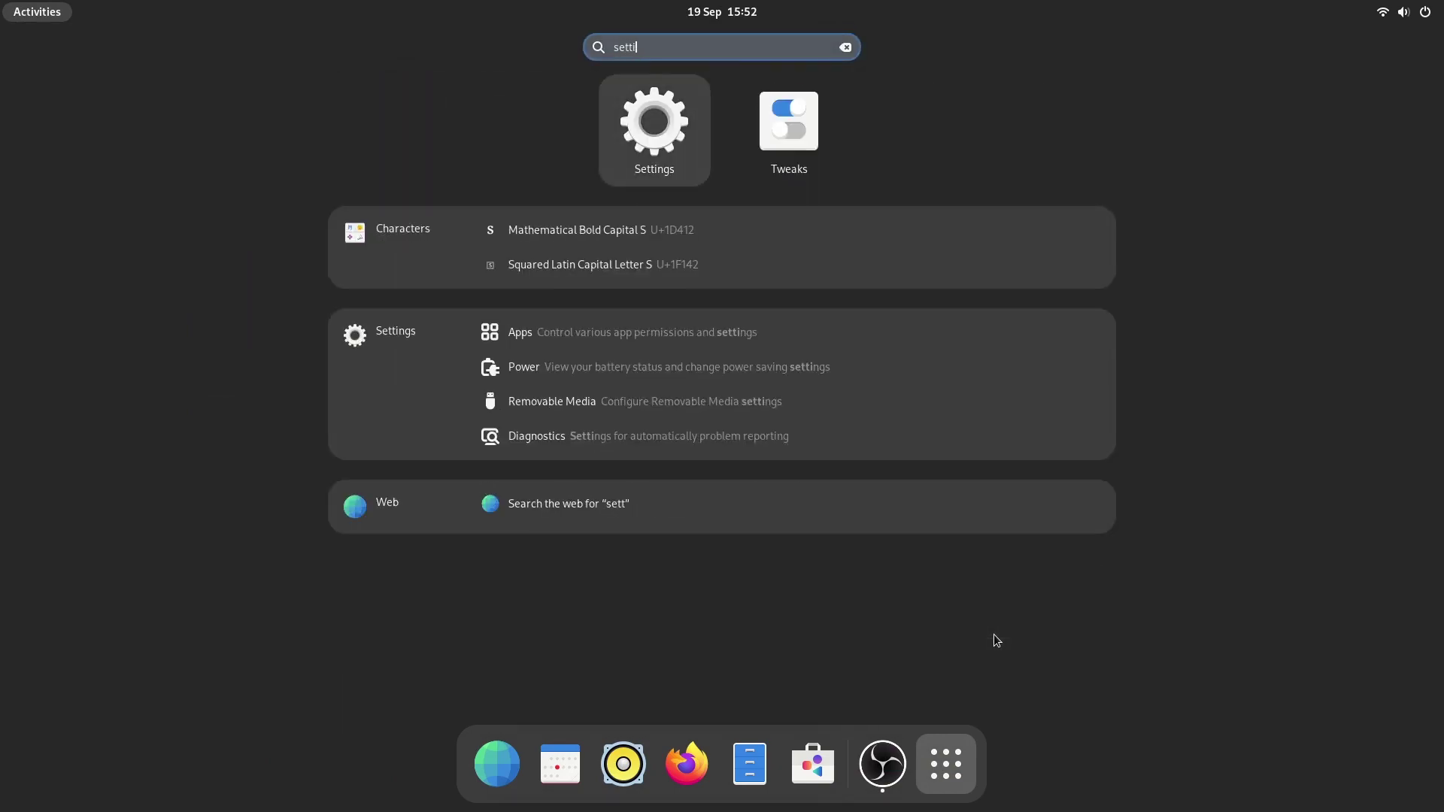
pyautogui.press('Return')
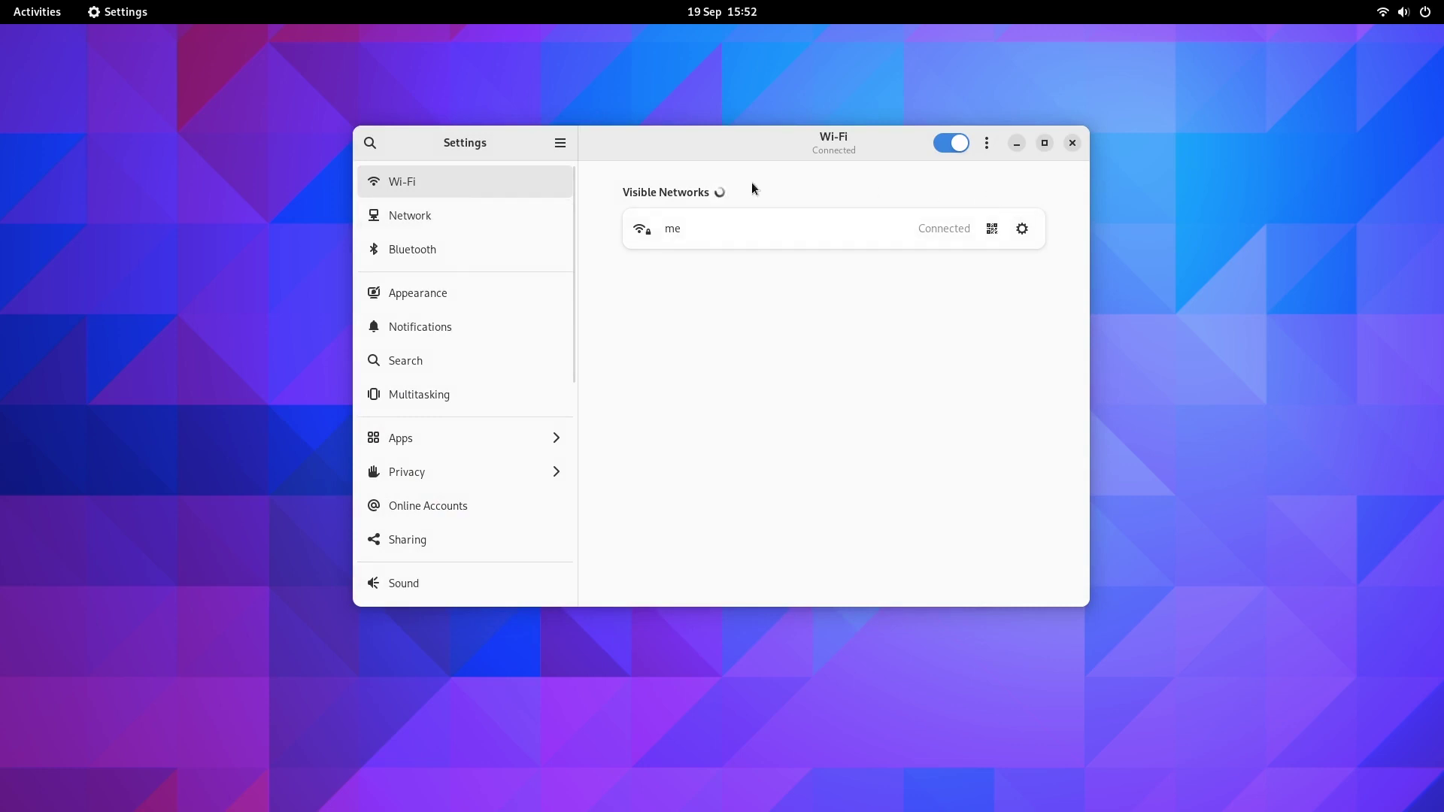
pyautogui.click(430, 205)
pyautogui.click(477, 249)
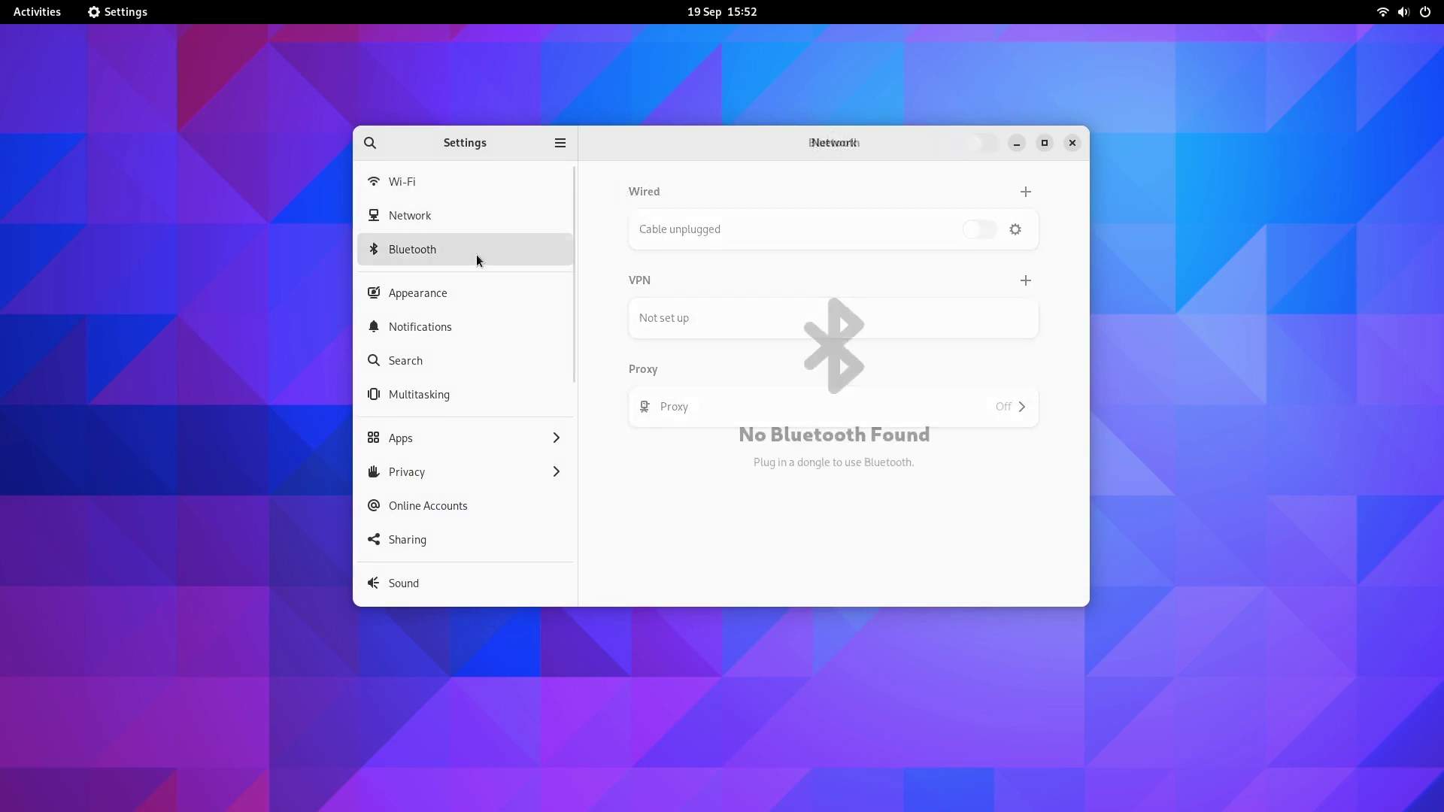
pyautogui.click(458, 297)
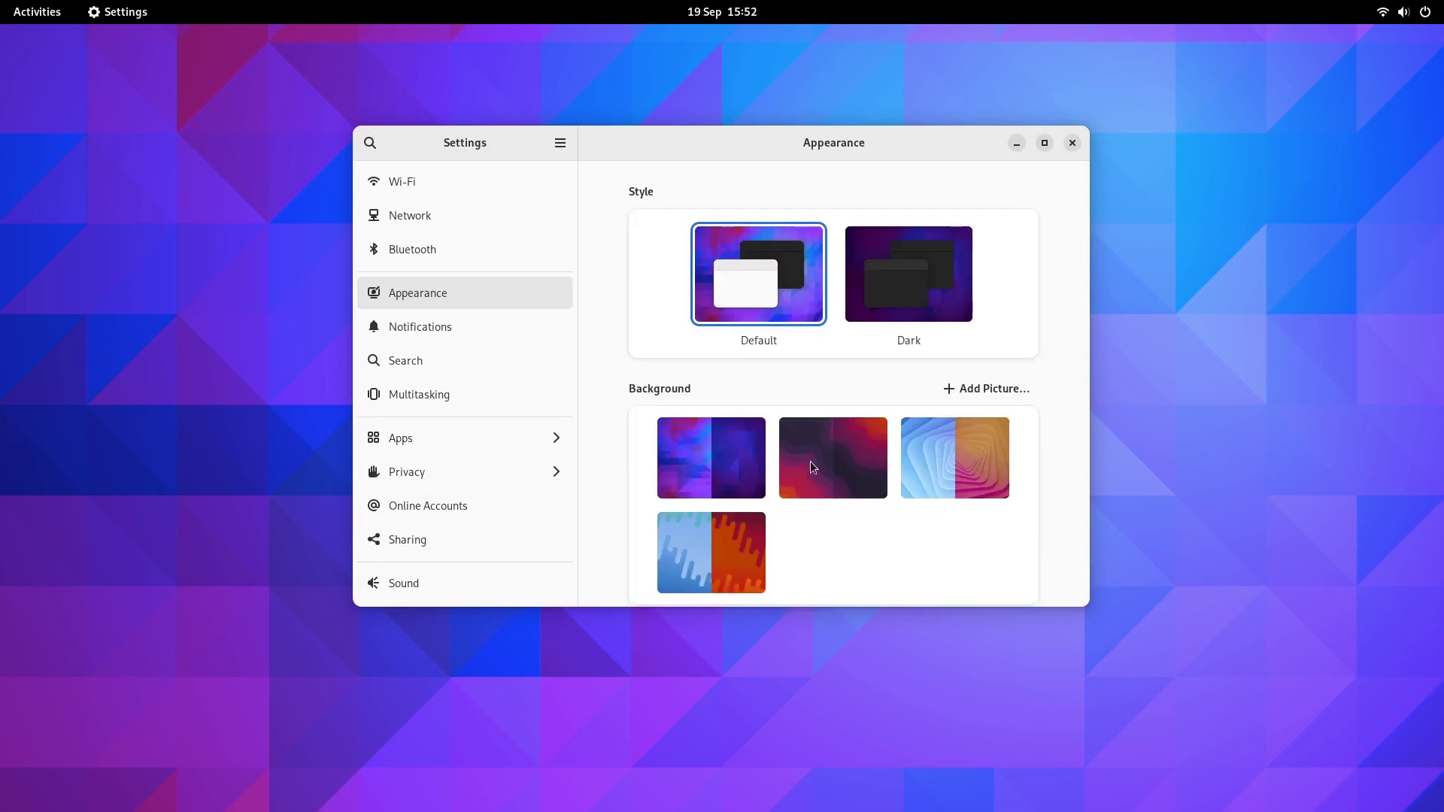
pyautogui.scroll(-1, 802, 467)
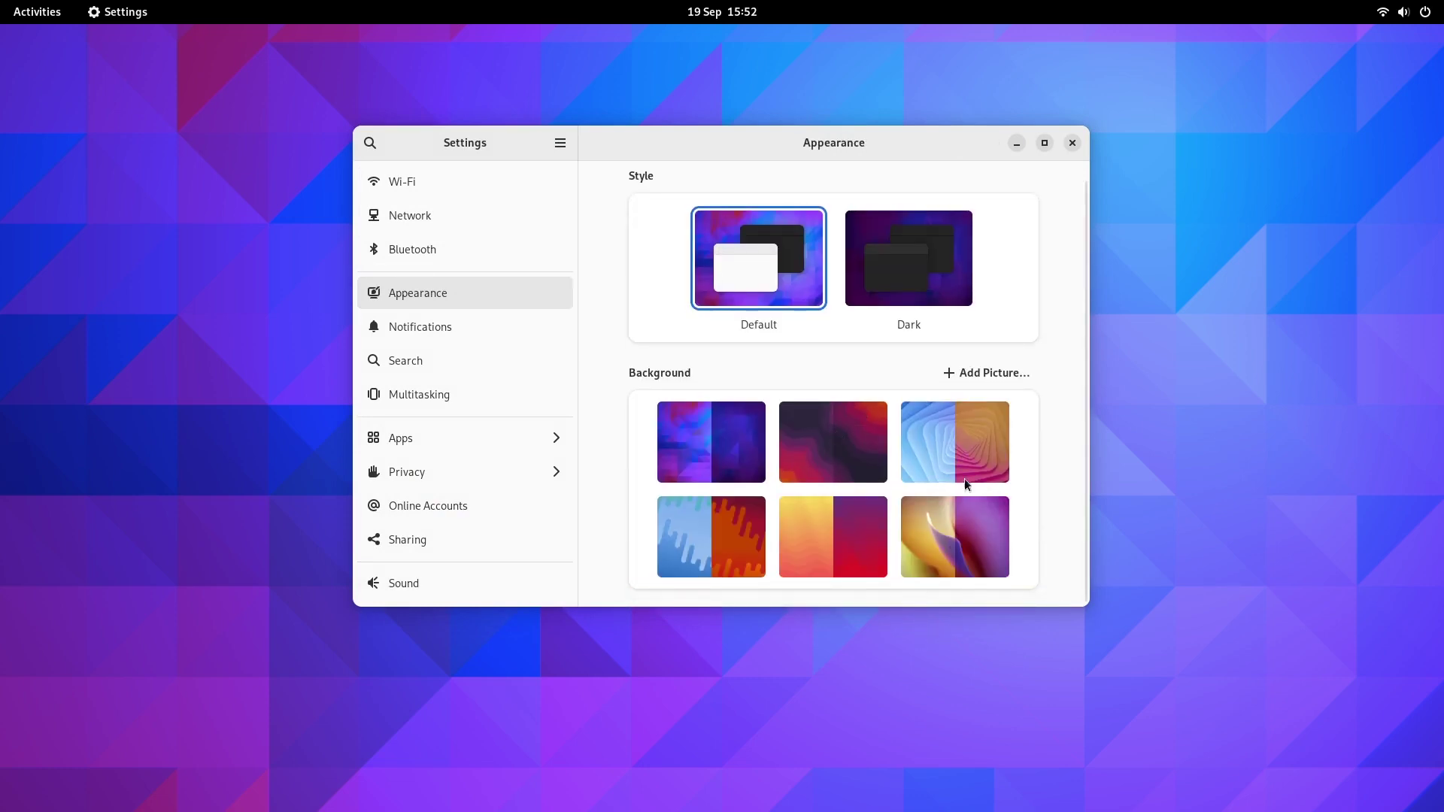
pyautogui.click(965, 480)
# Step: Toggle Dark Style on and off repeatedly, leaving light style, then view Notifications settings
pyautogui.click(1403, 11)
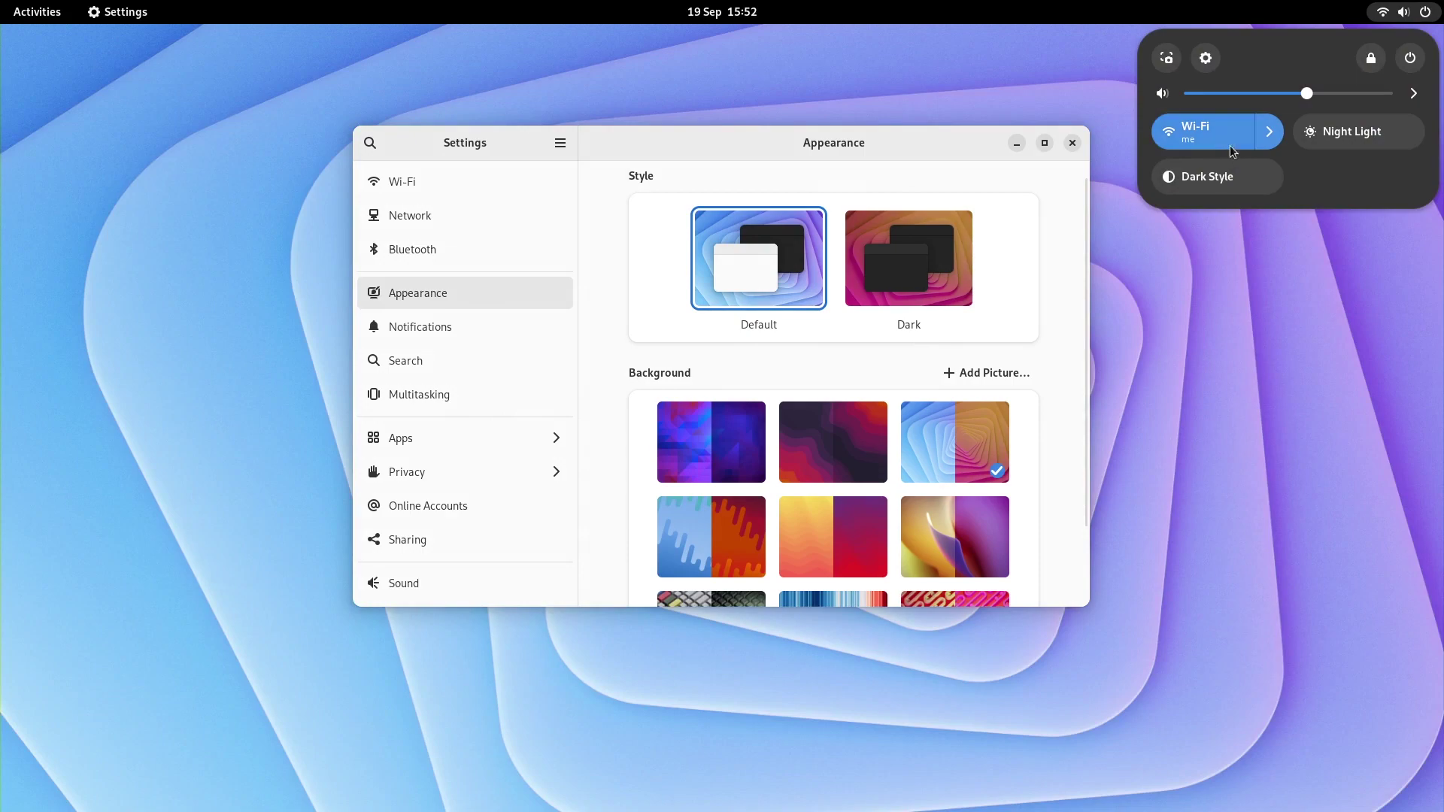
pyautogui.click(1238, 177)
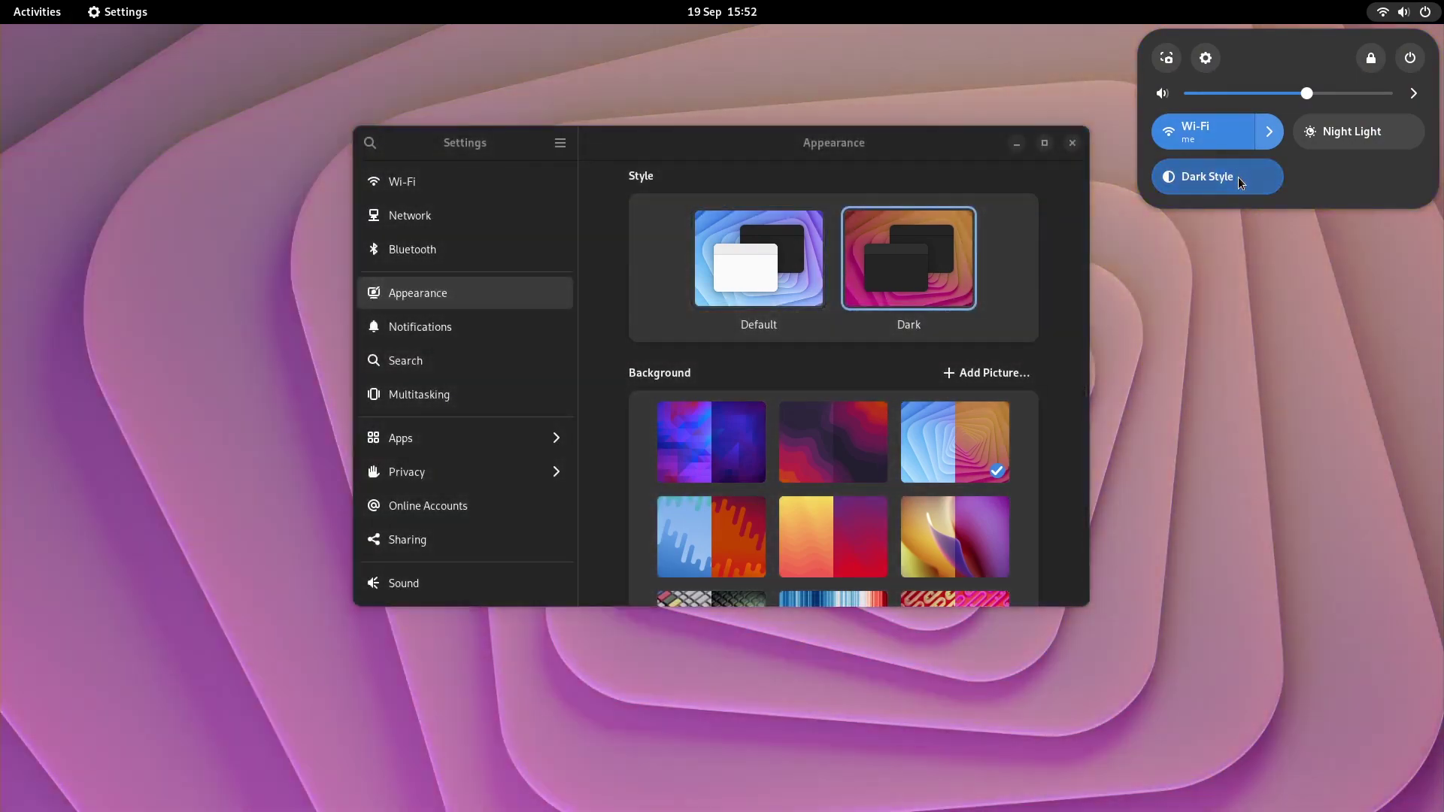
pyautogui.click(1237, 177)
pyautogui.click(1238, 177)
pyautogui.click(1238, 177)
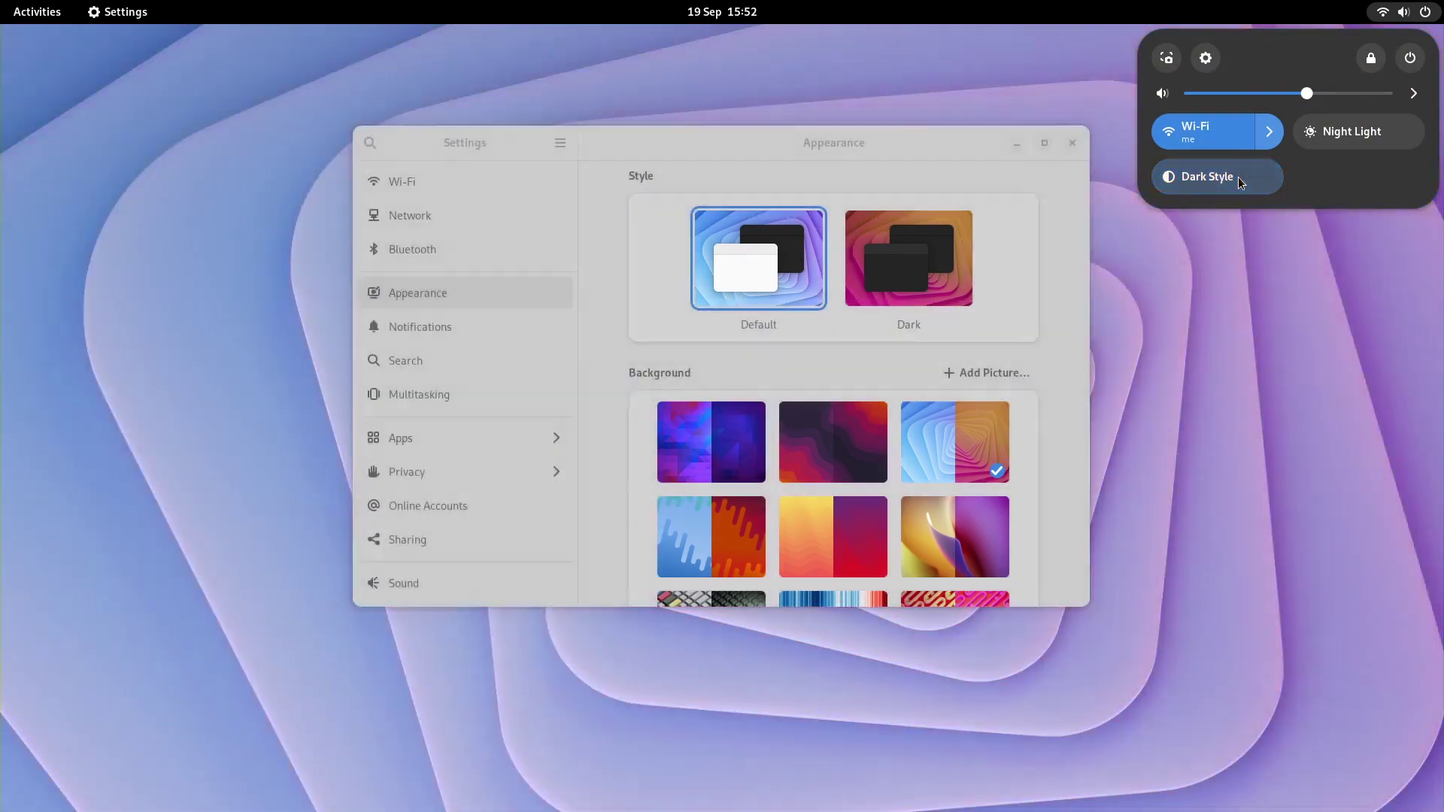
pyautogui.click(1238, 178)
pyautogui.click(1235, 178)
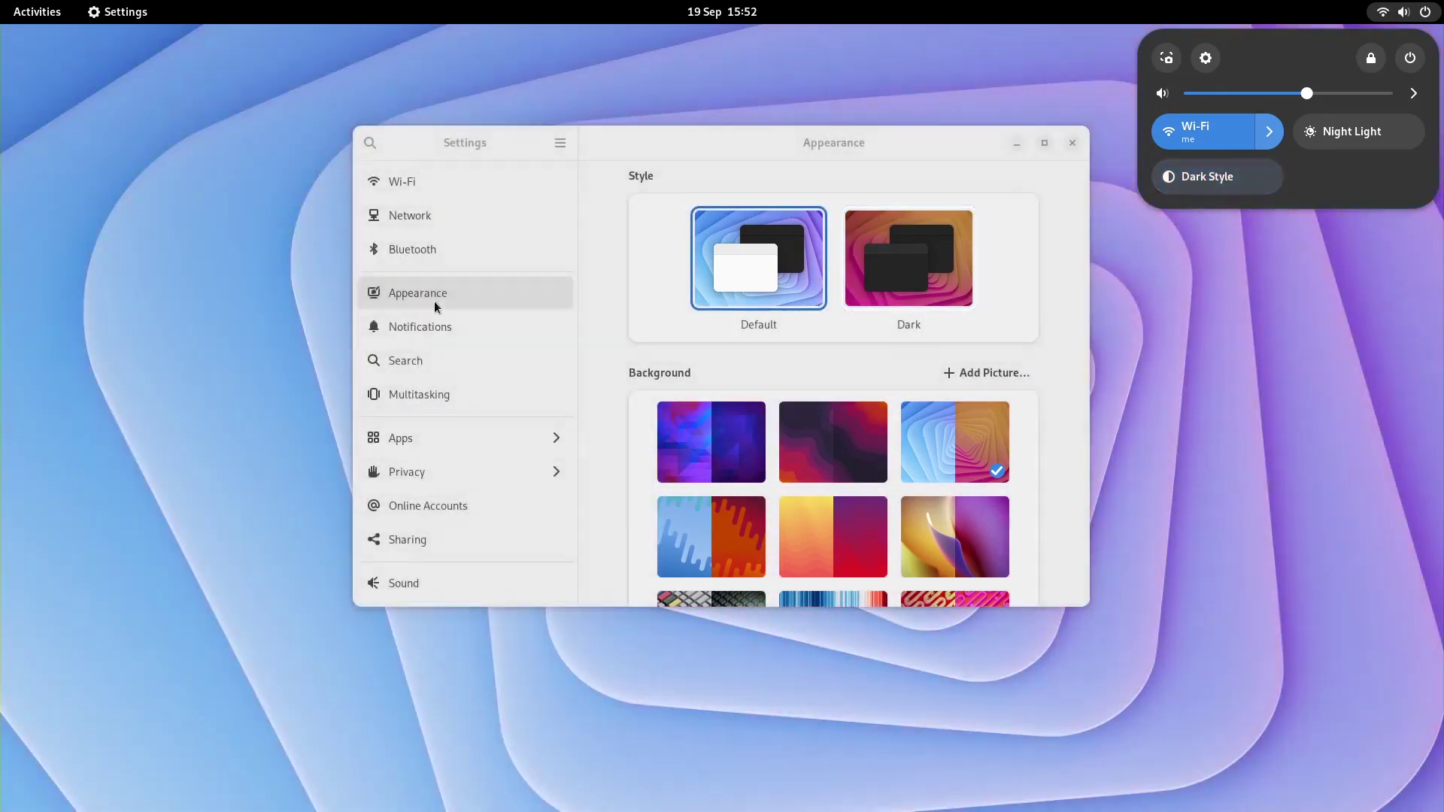
pyautogui.click(426, 332)
pyautogui.click(426, 331)
# Step: Check the About page and select the GNOME Version value 44.4
pyautogui.scroll(-1, 426, 457)
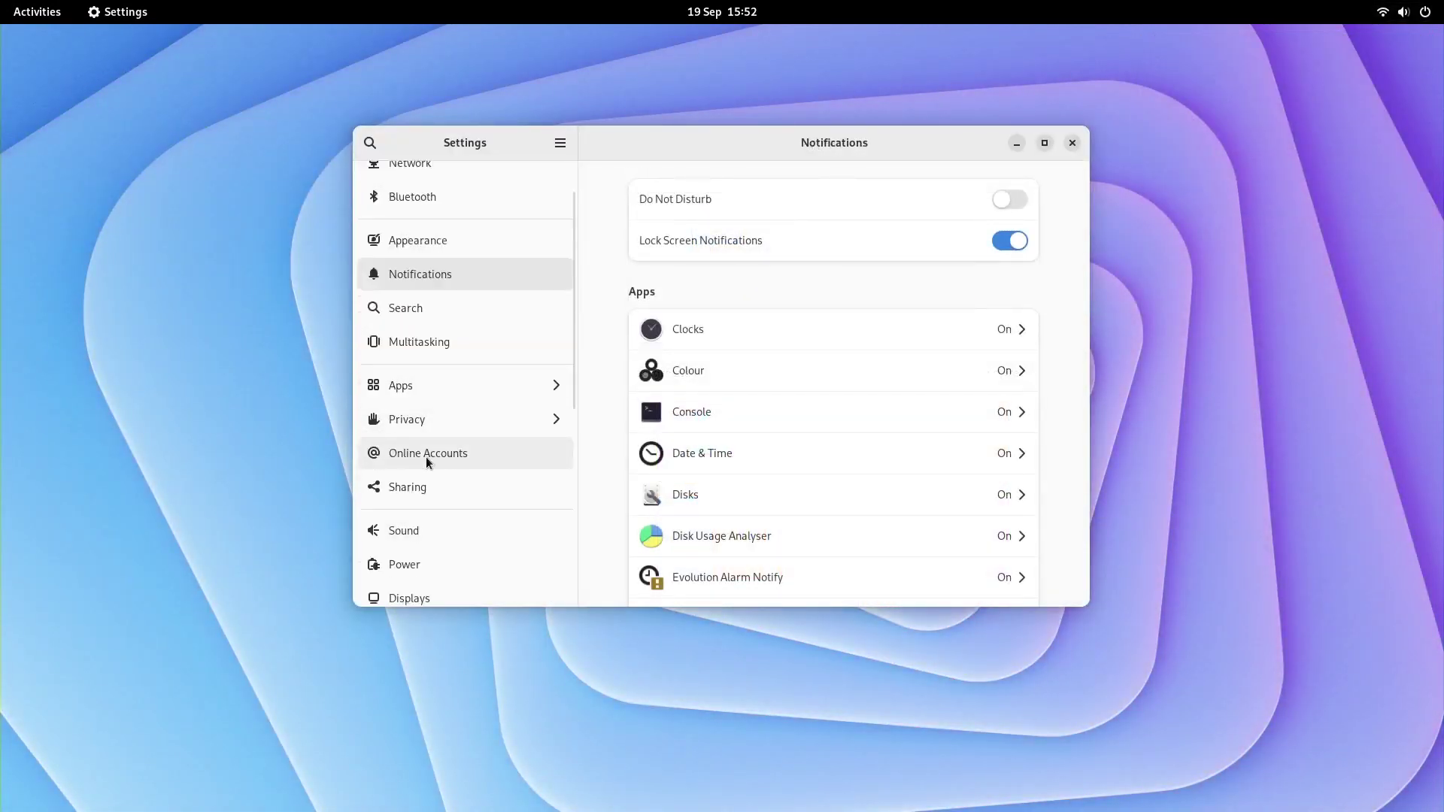
pyautogui.scroll(-5, 426, 457)
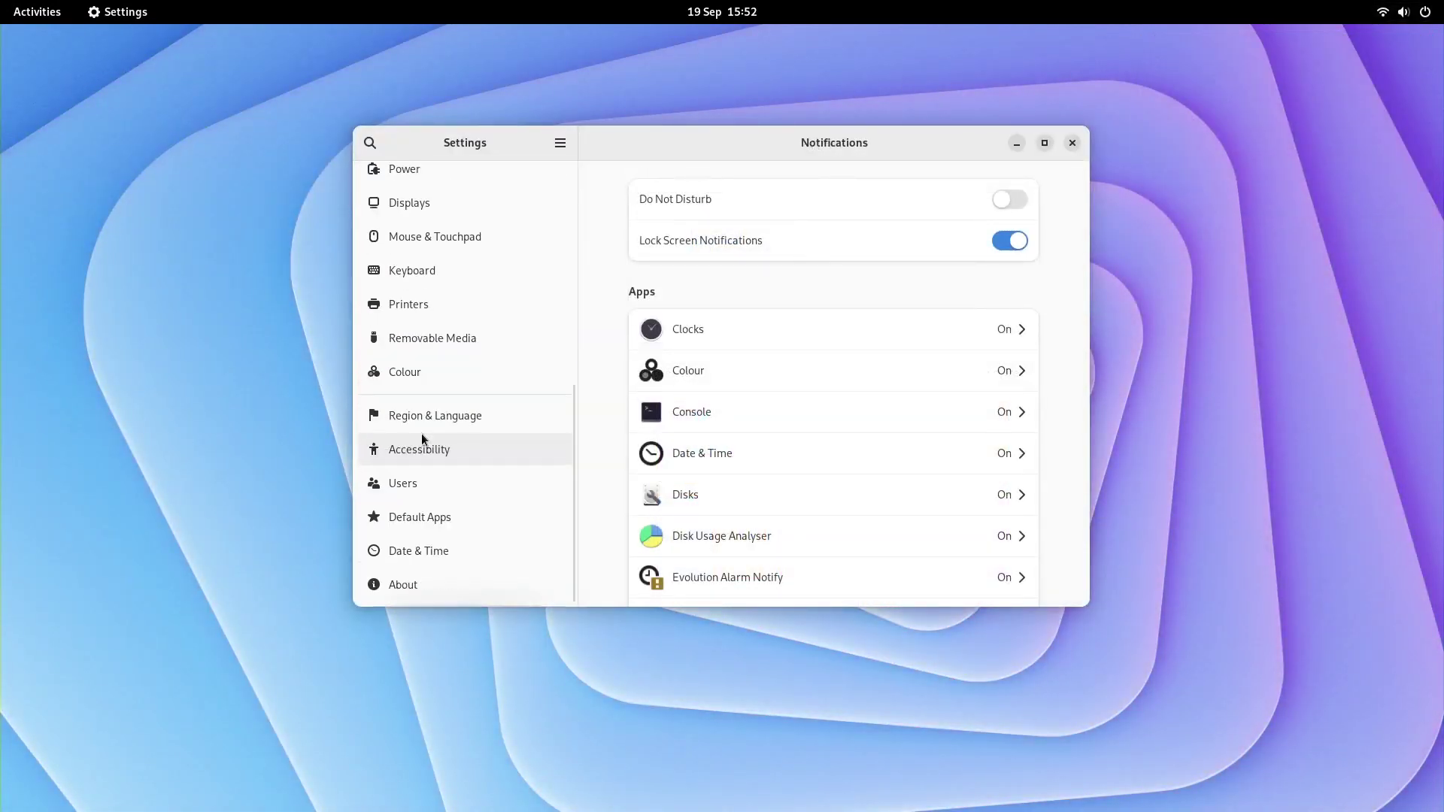
pyautogui.click(412, 583)
pyautogui.scroll(-5, 940, 459)
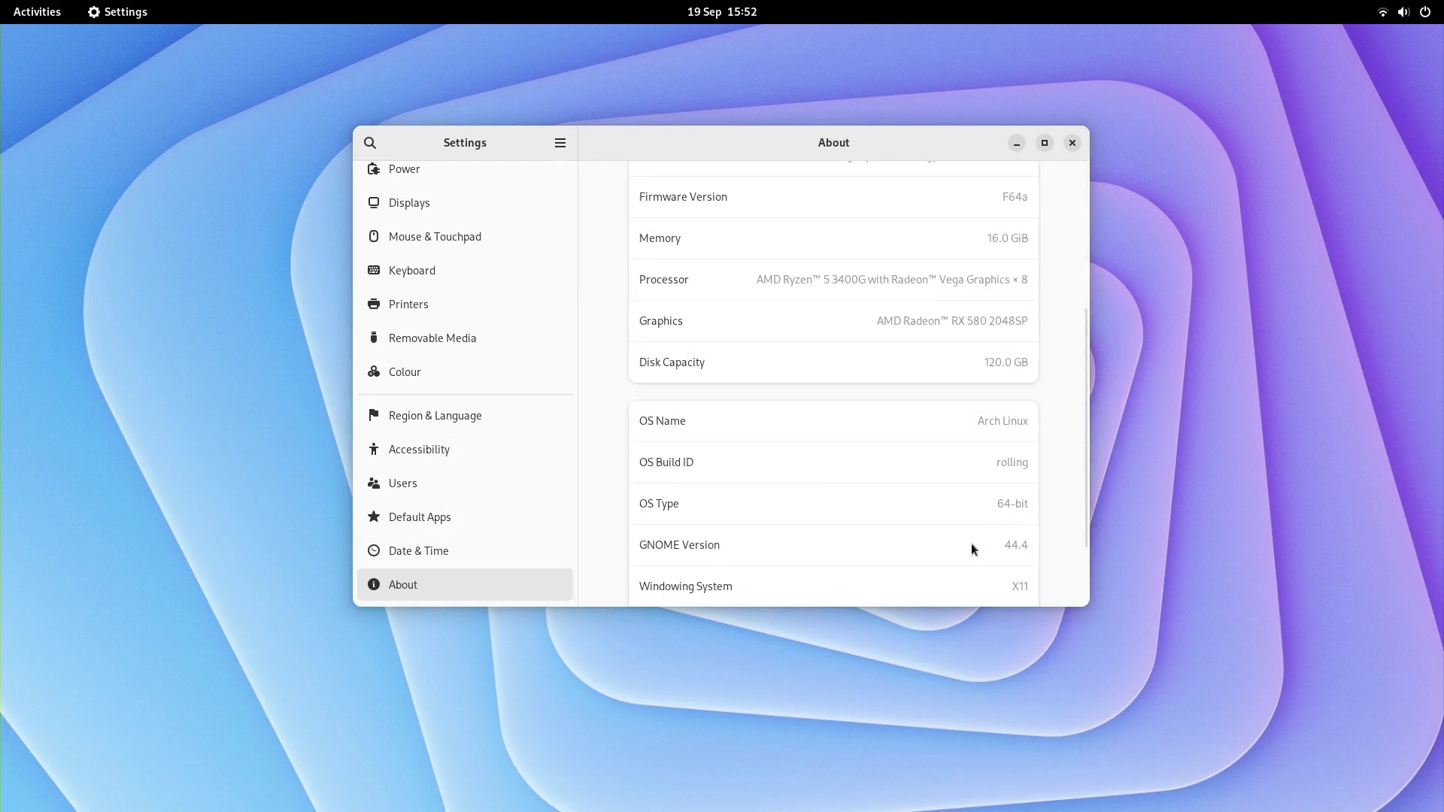
pyautogui.moveTo(1012, 543); pyautogui.dragTo(993, 557)
pyautogui.scroll(5, 935, 478)
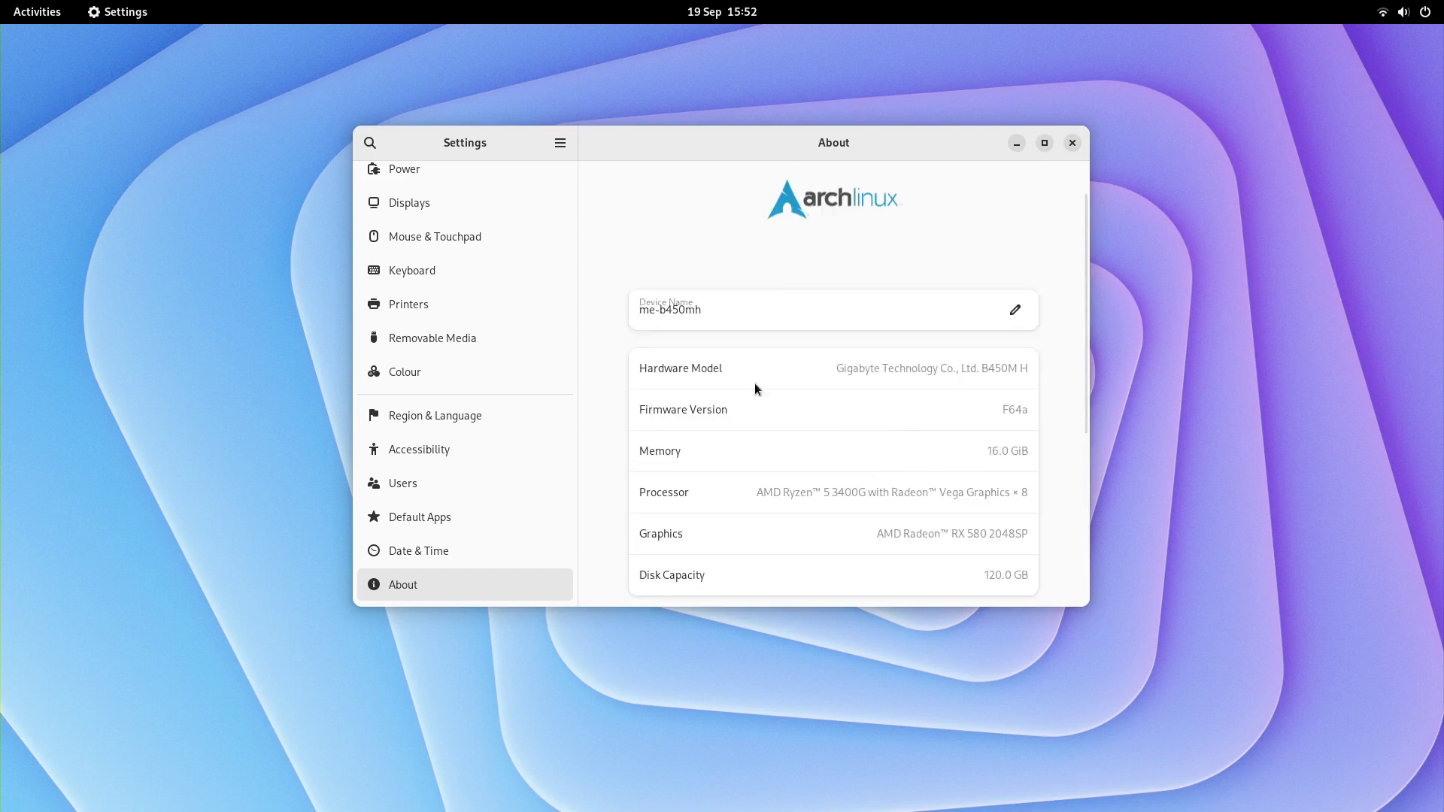
# Step: Browse the Date & Time, Colour, Keyboard, Mouse & Touchpad, Displays and Power panels
pyautogui.click(382, 549)
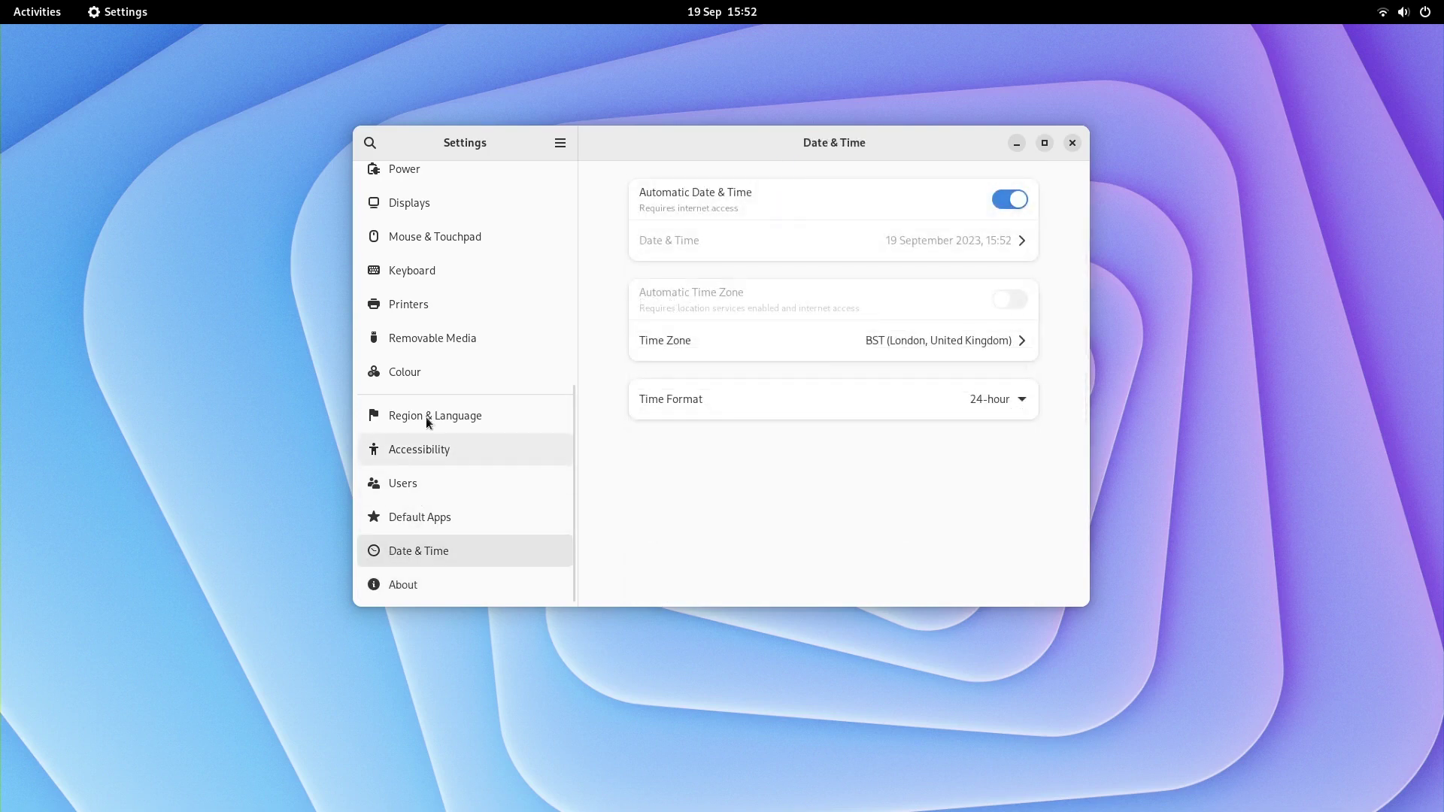
pyautogui.click(431, 365)
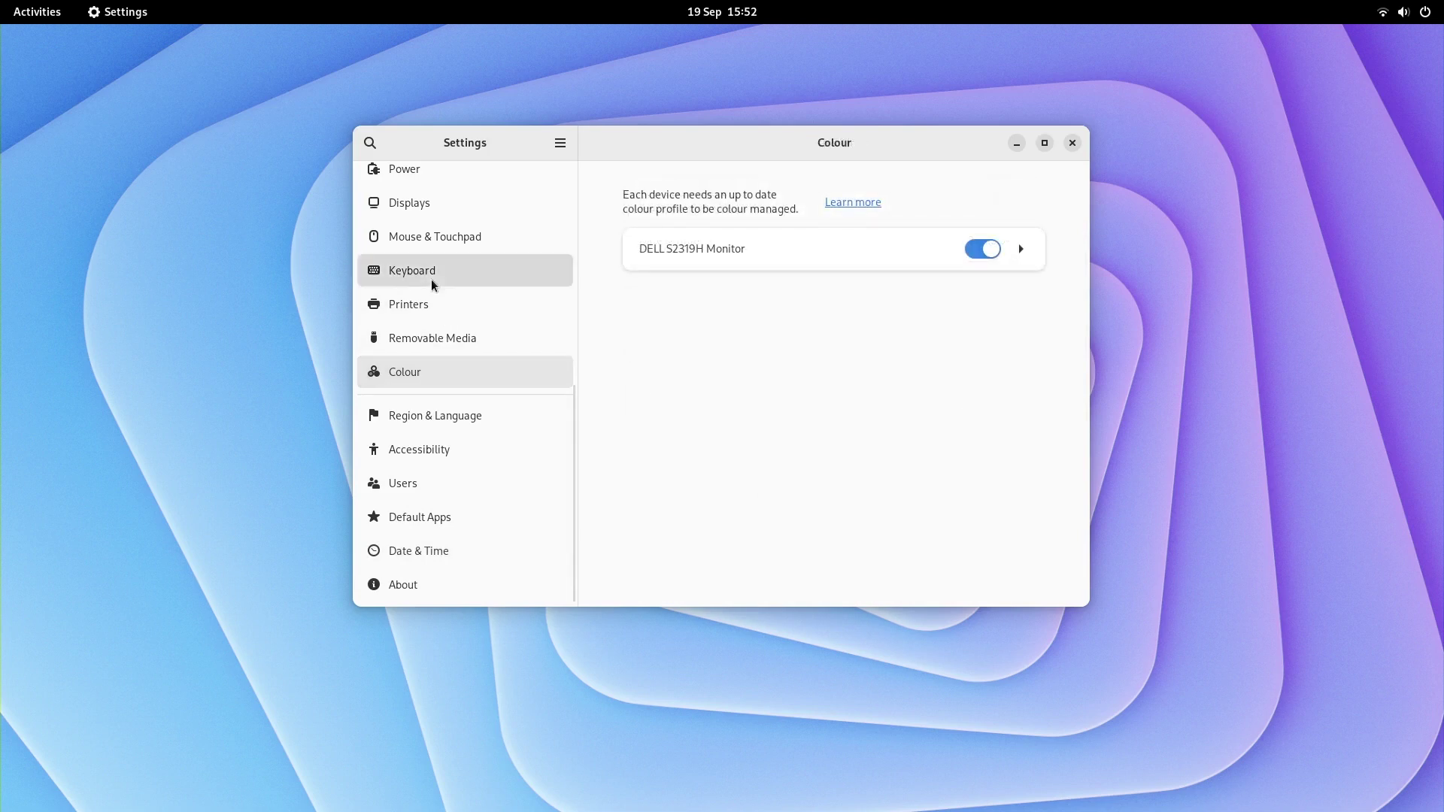
pyautogui.click(431, 279)
pyautogui.scroll(1, 445, 292)
pyautogui.click(443, 295)
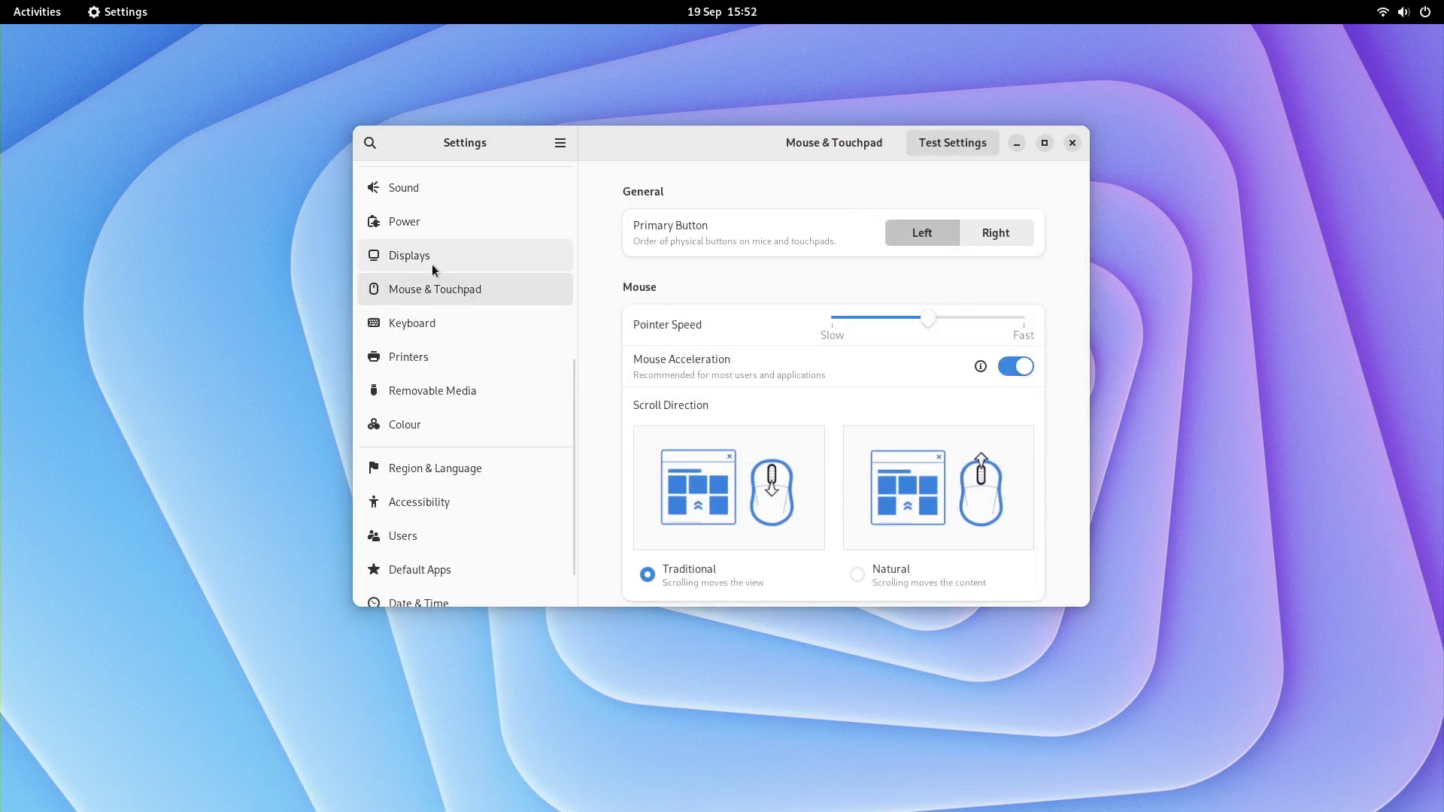
pyautogui.scroll(-1, 805, 394)
pyautogui.scroll(1, 806, 394)
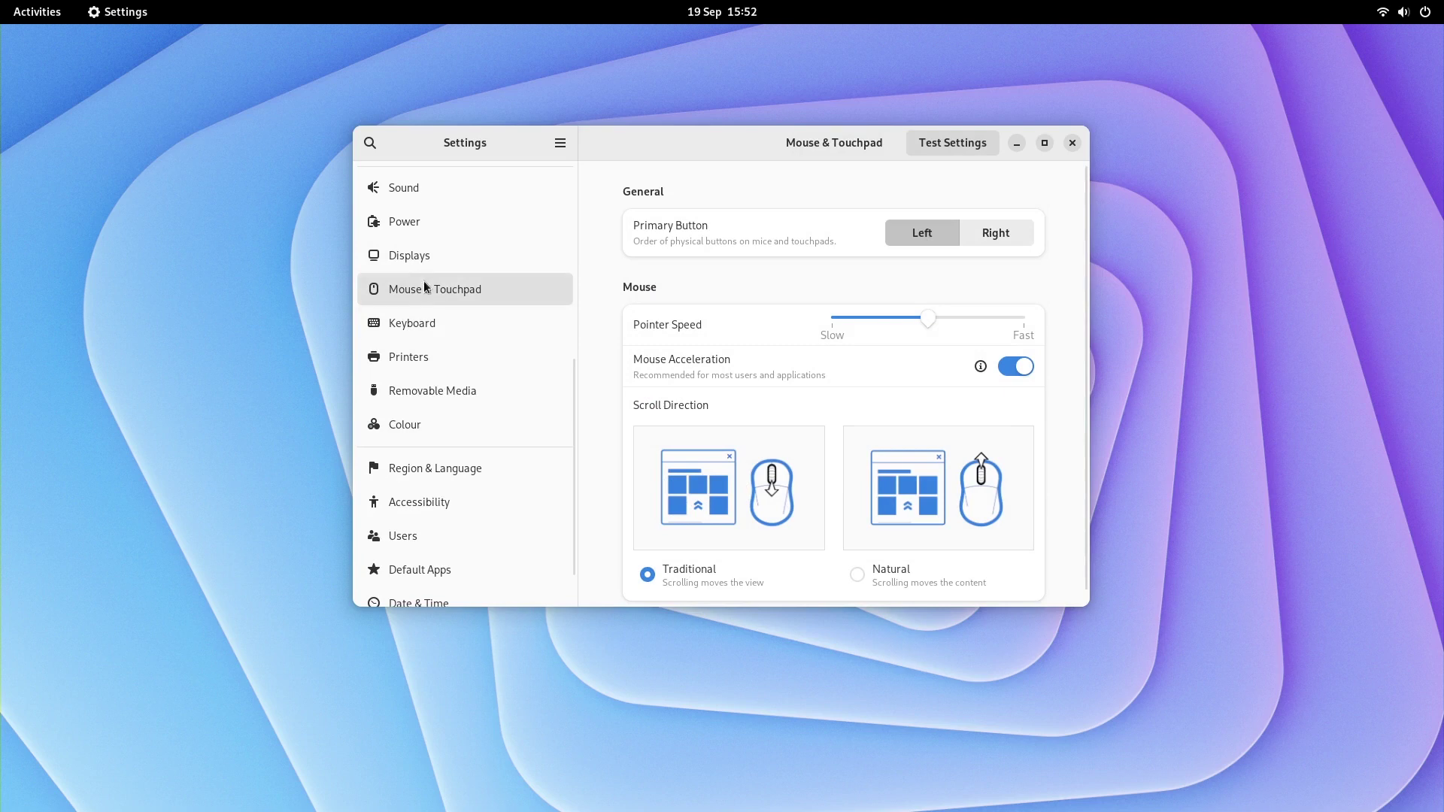
pyautogui.click(423, 256)
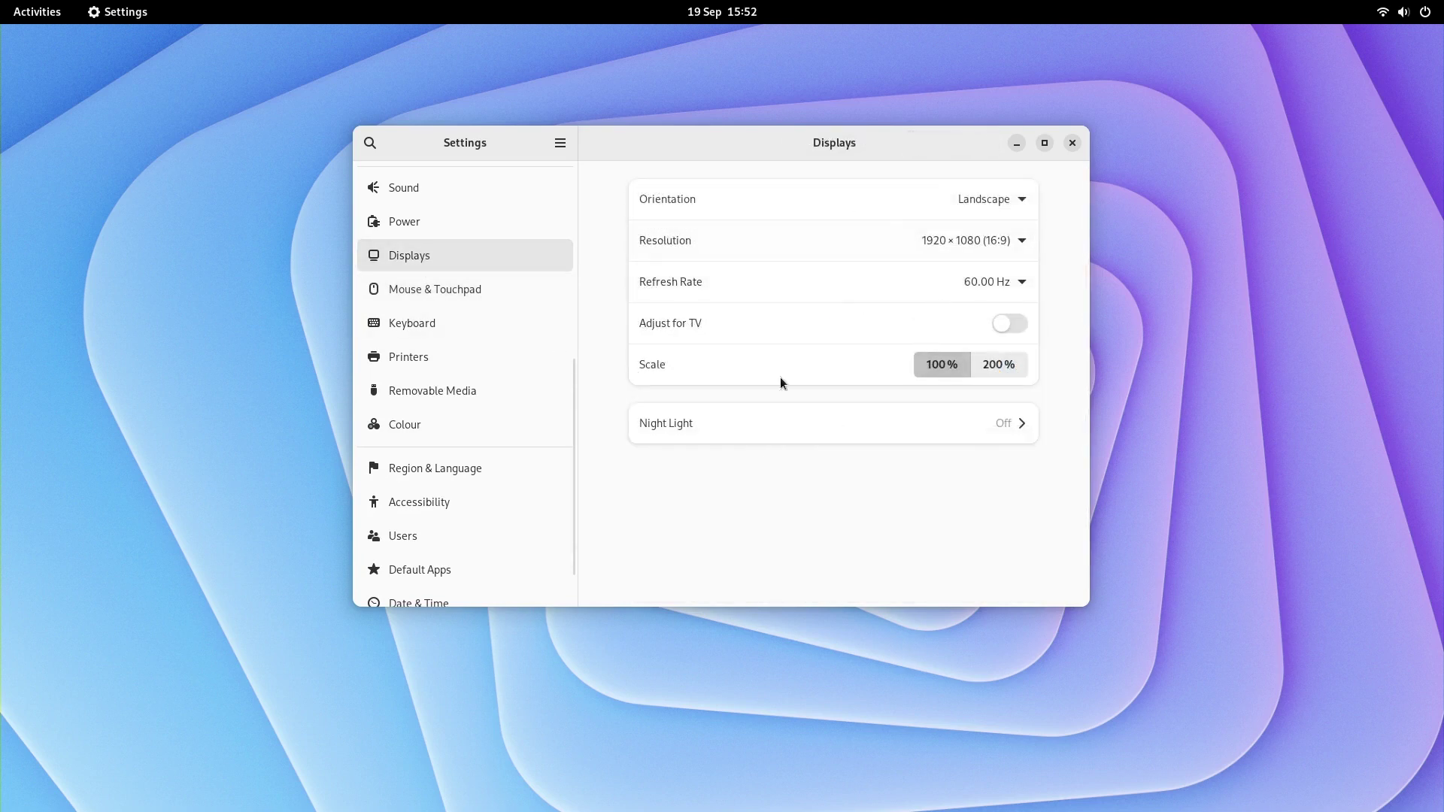
pyautogui.scroll(1, 487, 303)
pyautogui.click(409, 279)
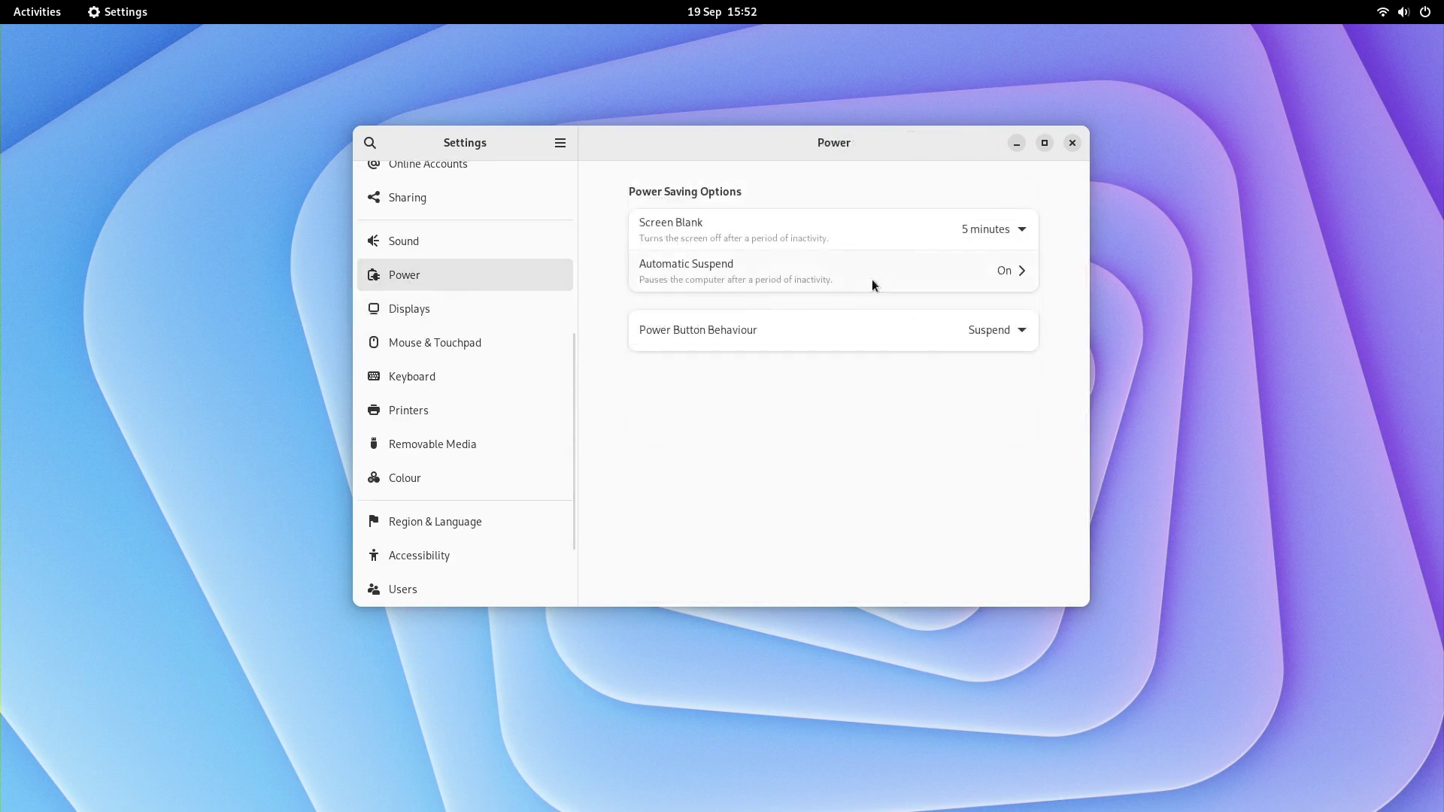
pyautogui.scroll(1, 395, 290)
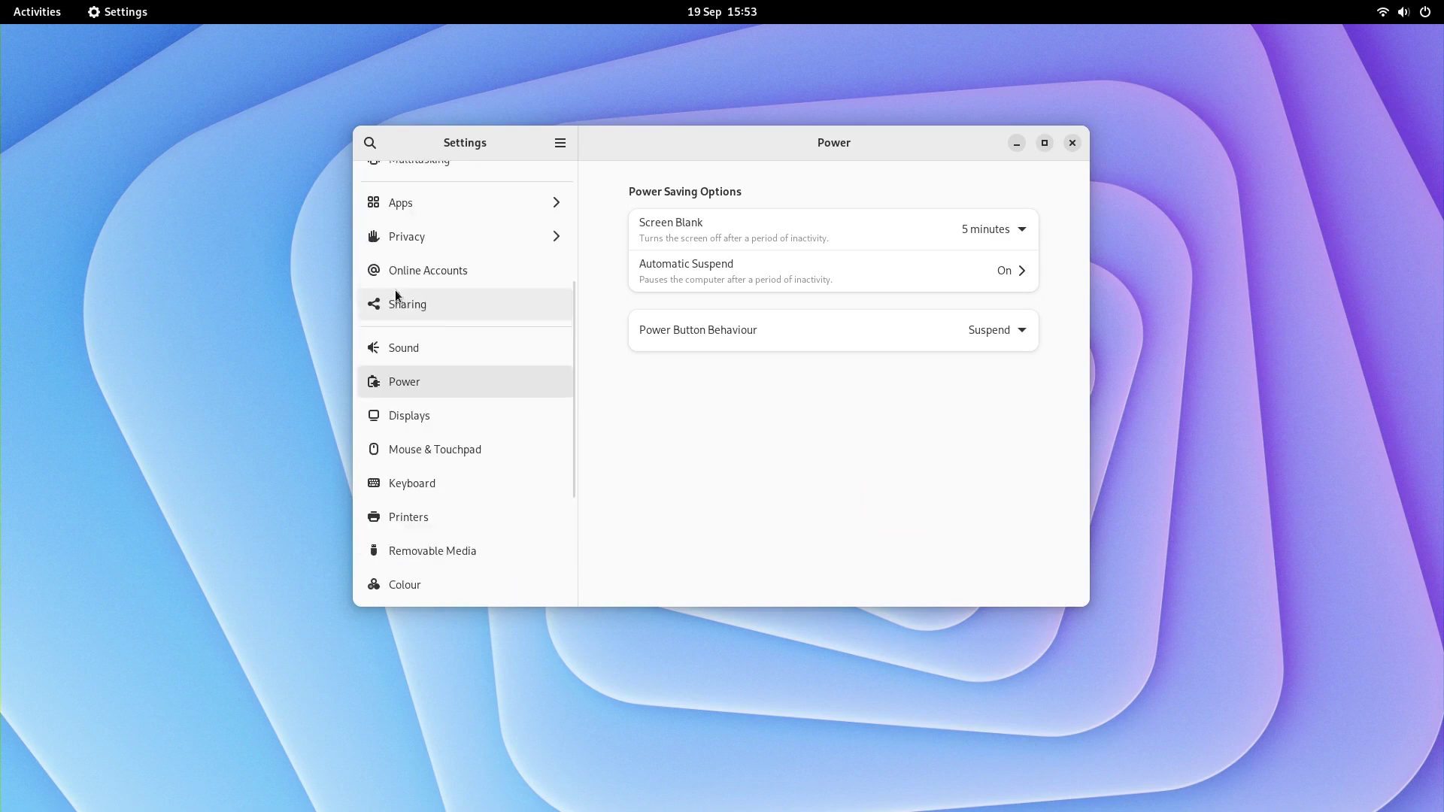
# Step: In Sound, play test sounds on the right and left speakers, then open Online Accounts
pyautogui.click(422, 349)
pyautogui.click(794, 236)
pyautogui.click(871, 232)
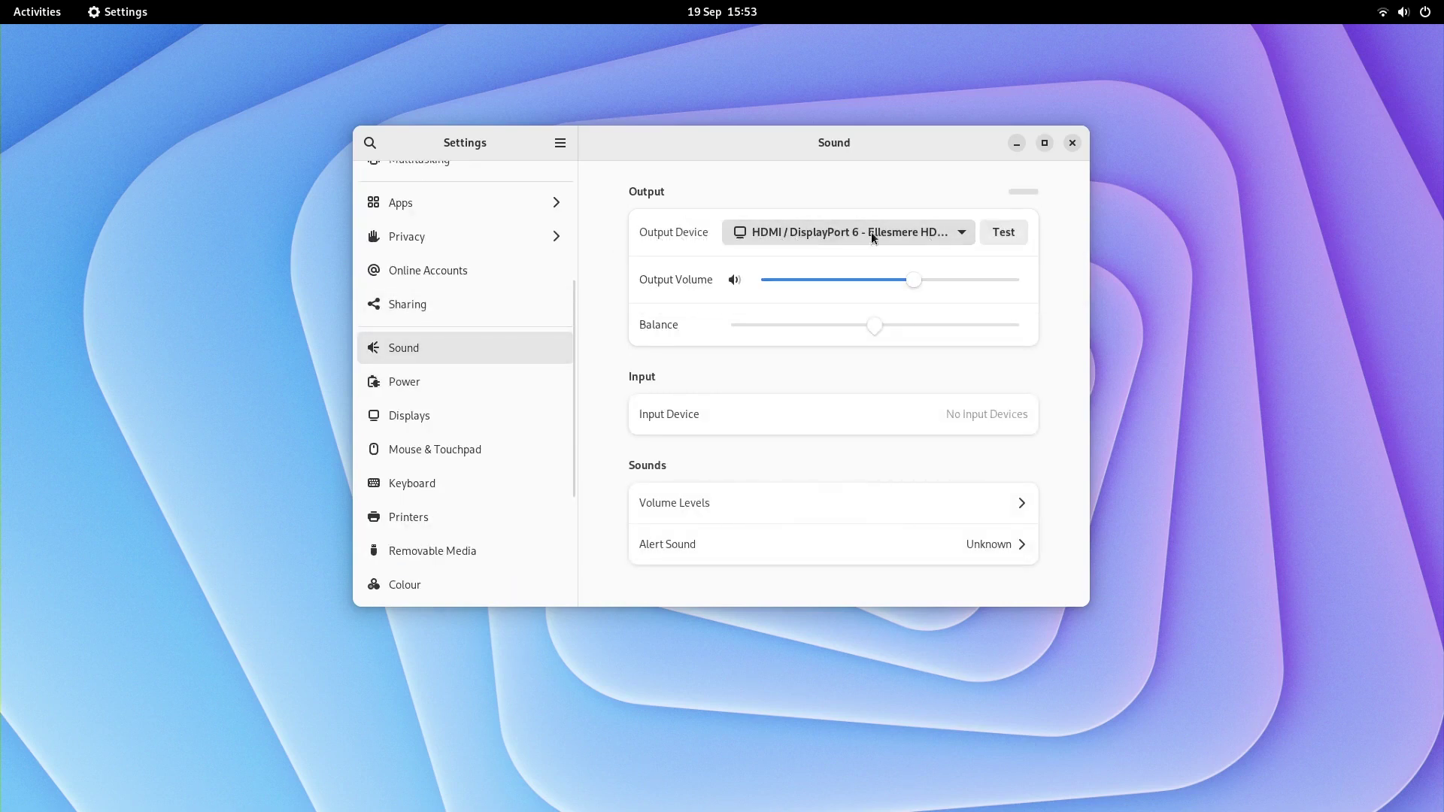
pyautogui.click(1000, 234)
pyautogui.click(801, 304)
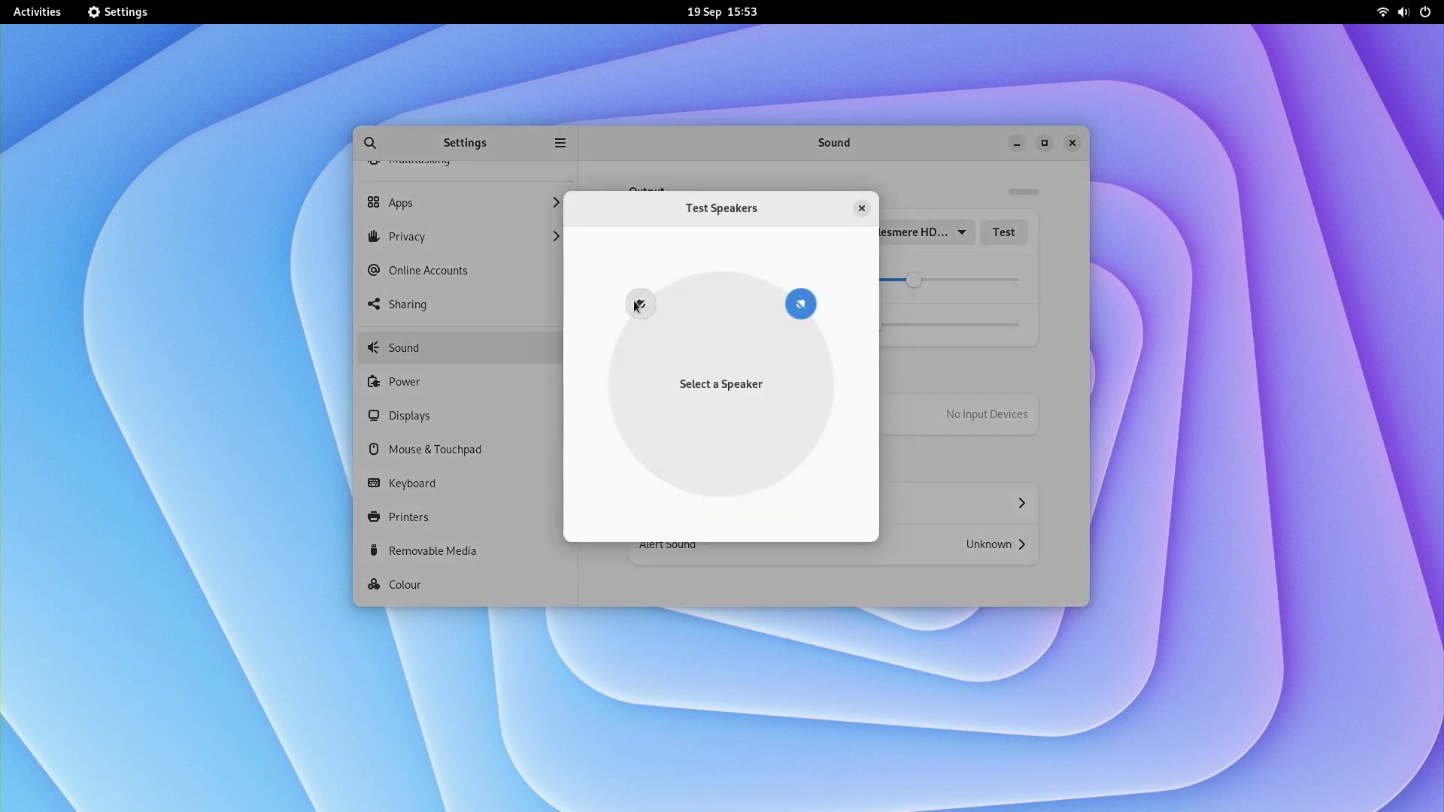
pyautogui.click(641, 304)
pyautogui.click(861, 209)
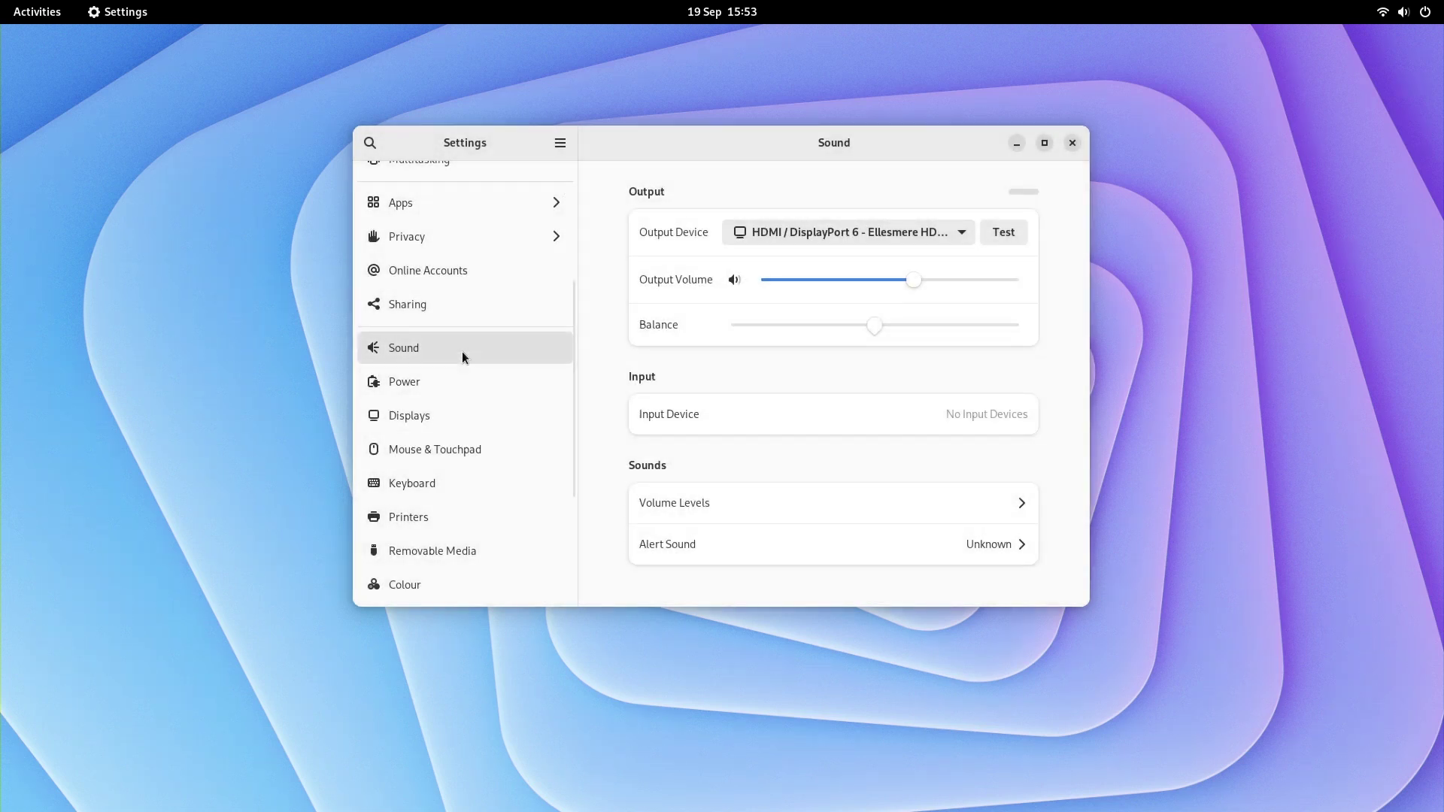
pyautogui.click(439, 284)
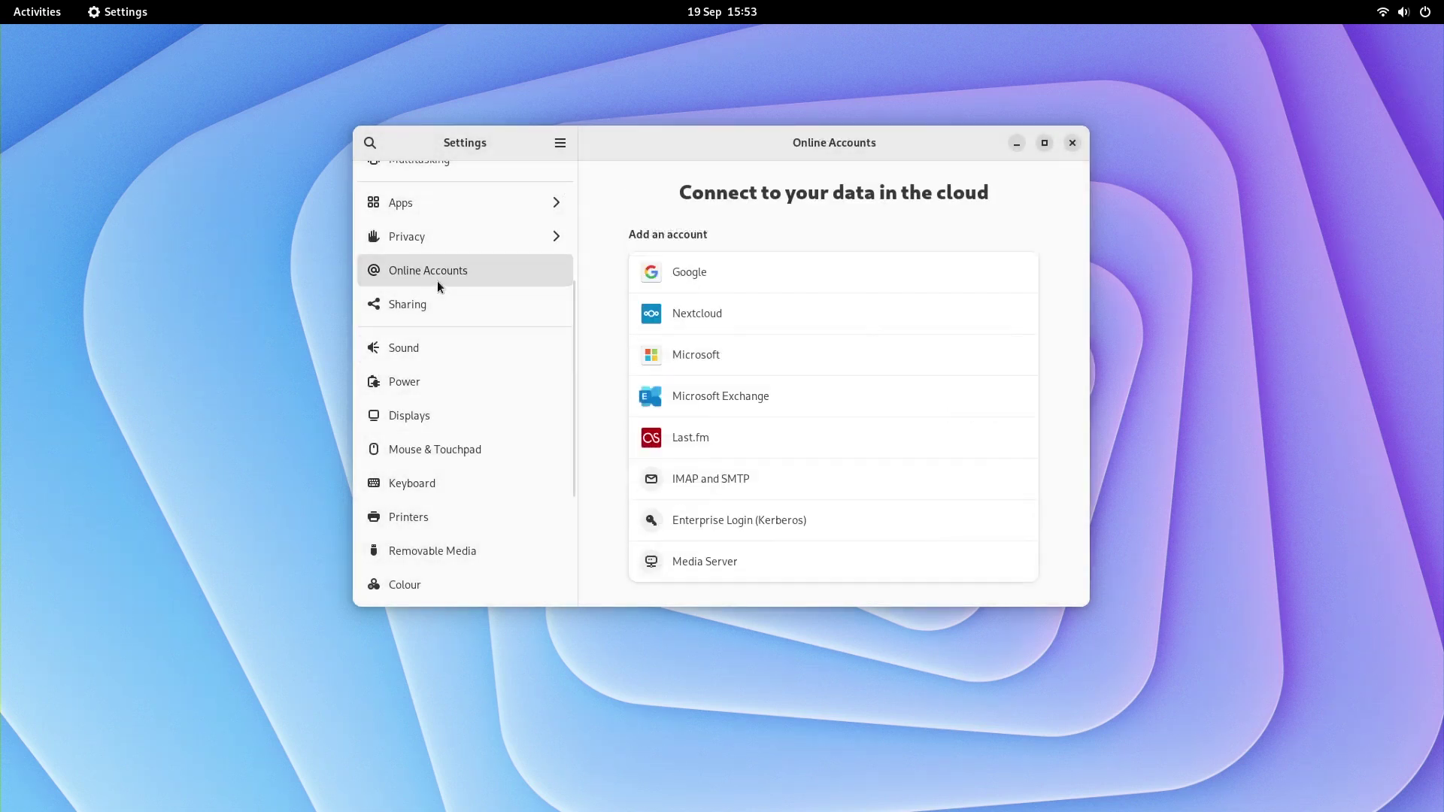
# Step: Start a Google account sign-in, reposition and resize its window, then cancel it
pyautogui.click(747, 277)
pyautogui.moveTo(760, 237)
pyautogui.mouseDown()
pyautogui.moveTo(1208, 313)
pyautogui.moveTo(759, 217)
pyautogui.mouseUp()
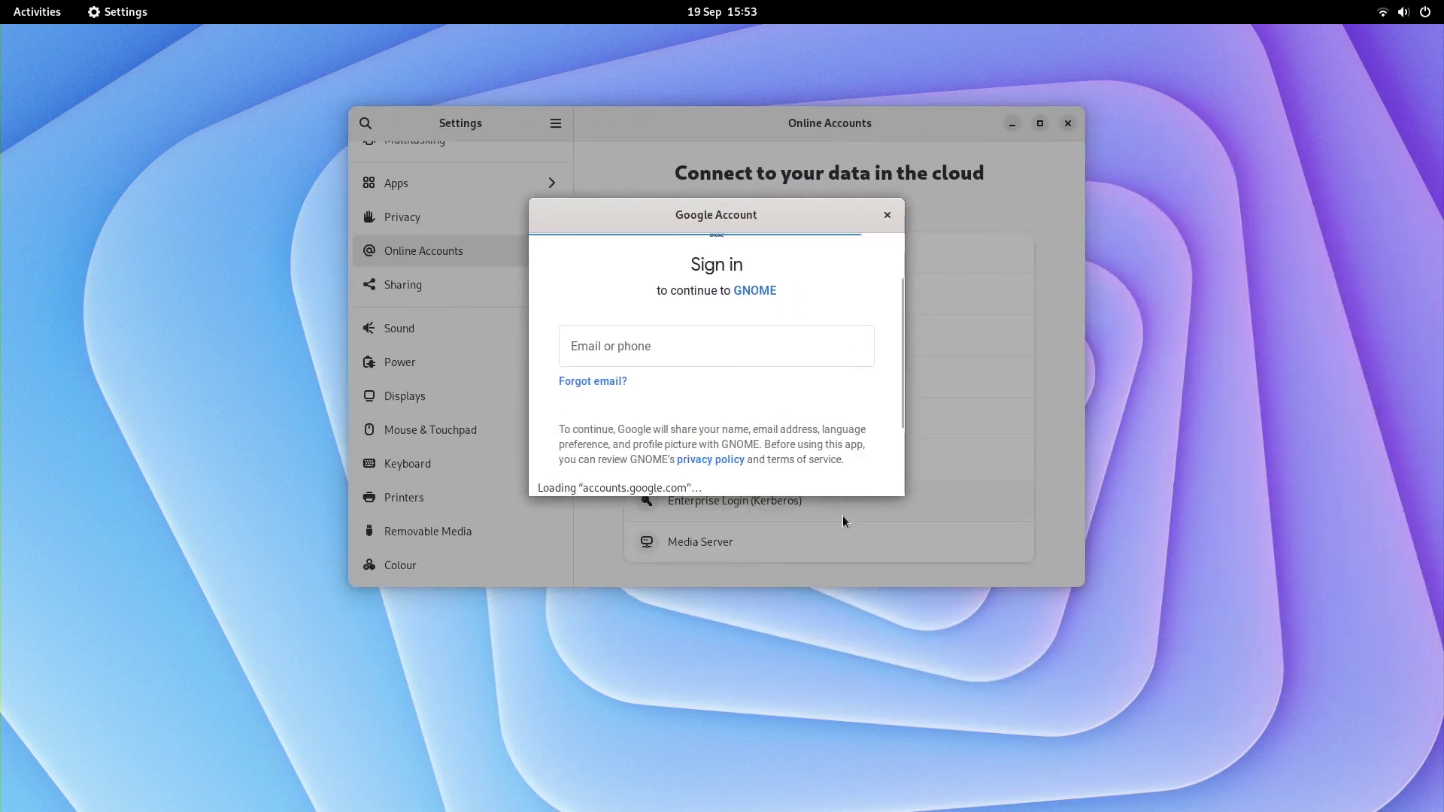
pyautogui.moveTo(842, 497); pyautogui.dragTo(843, 635)
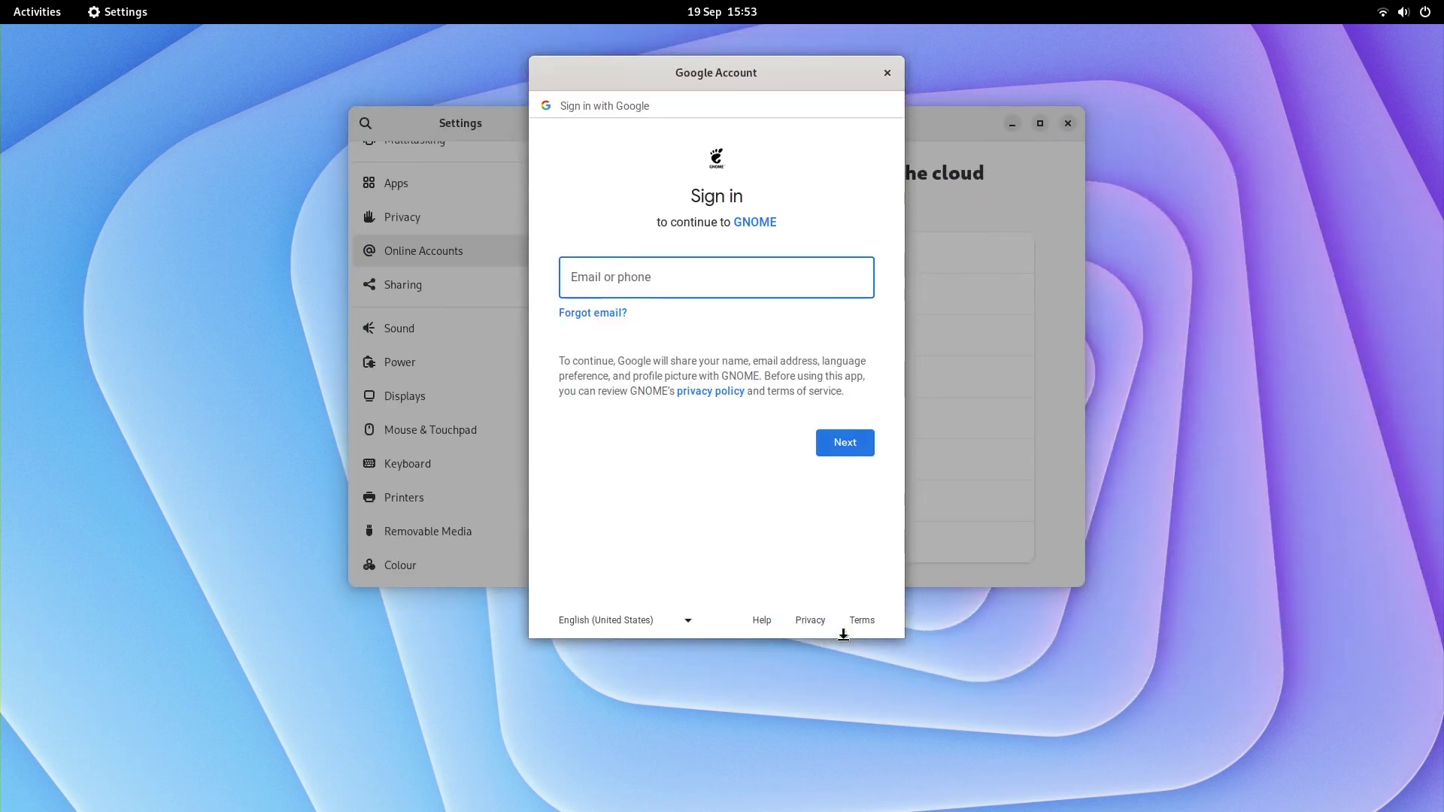
pyautogui.moveTo(674, 74); pyautogui.dragTo(667, 155)
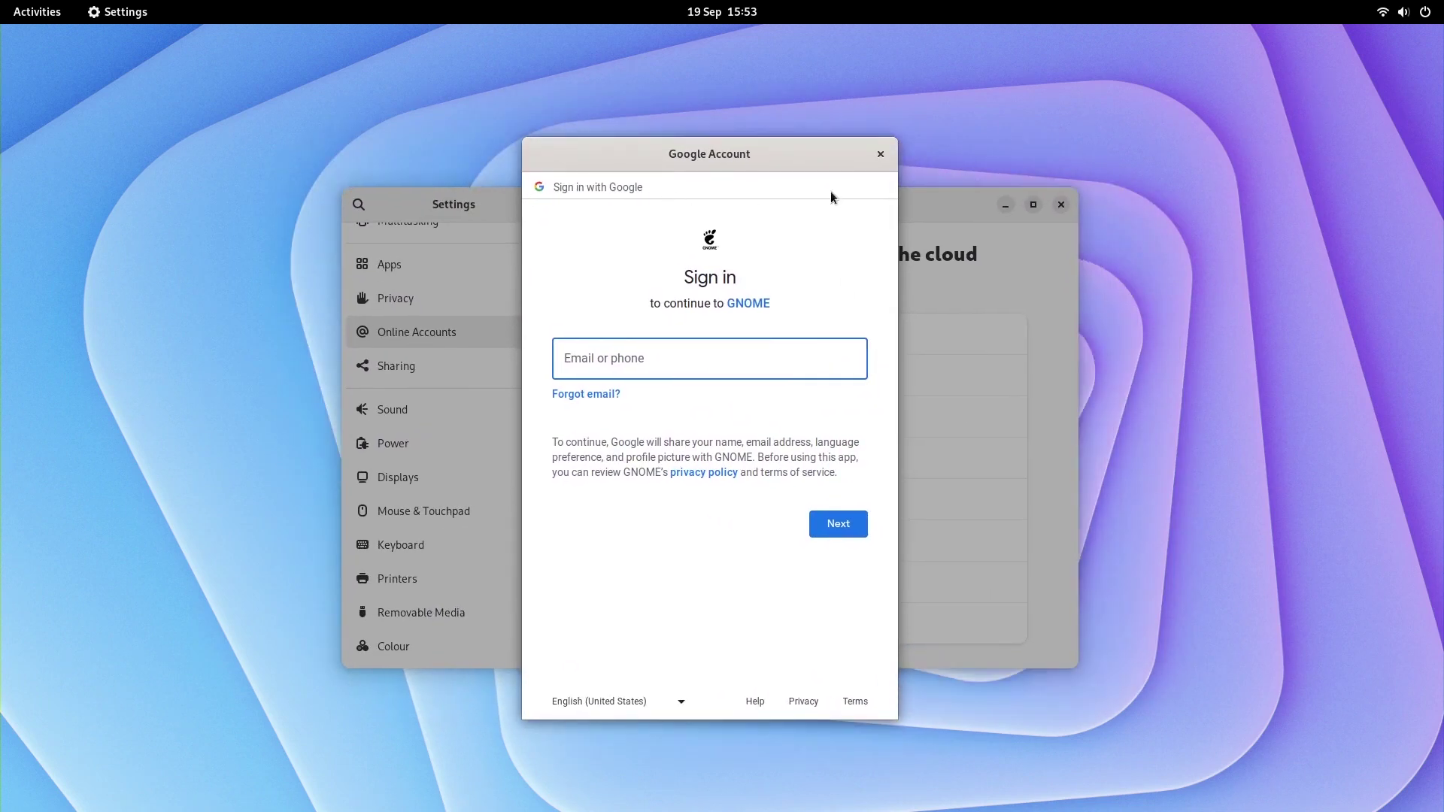
pyautogui.click(881, 158)
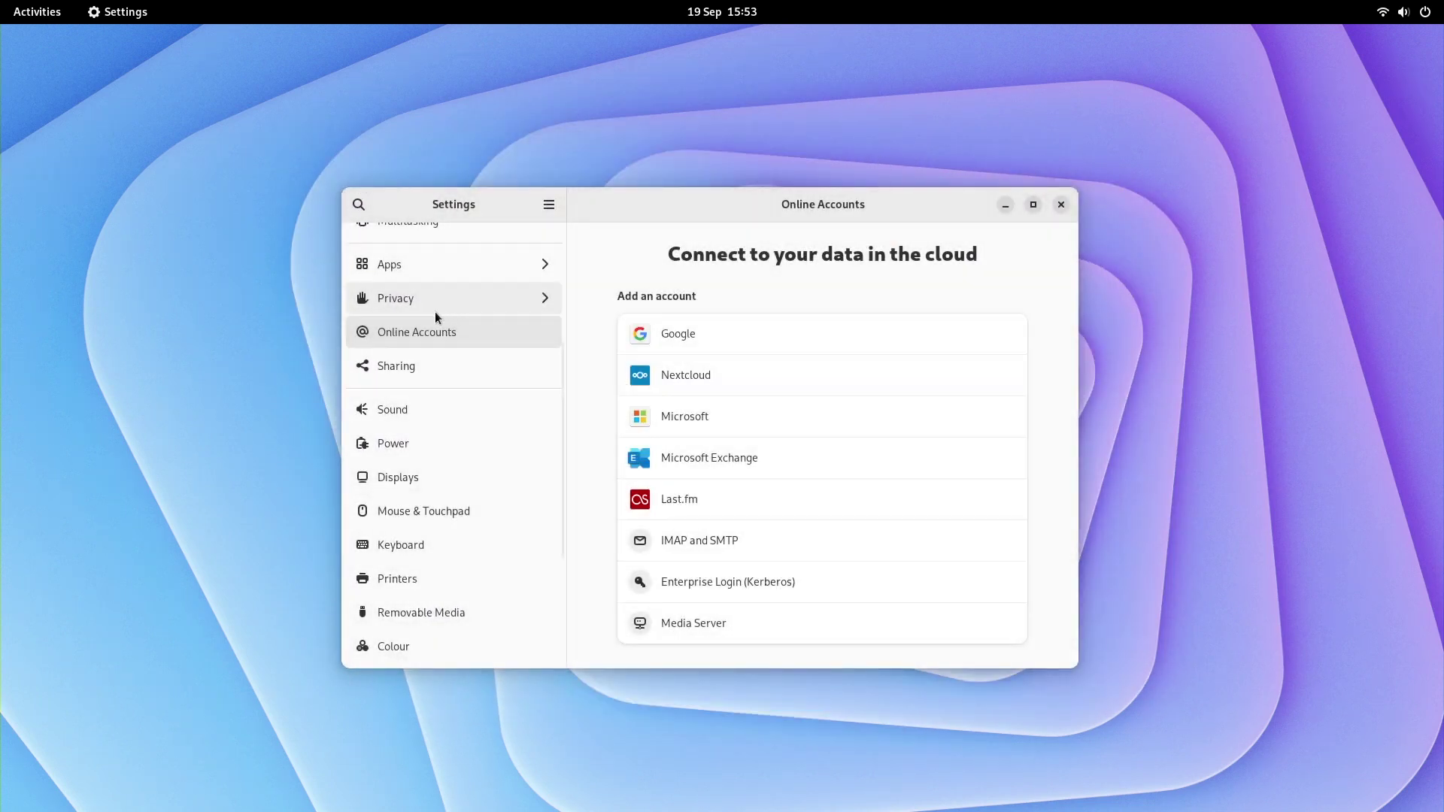
# Step: Look over Multitasking and Search, then turn on Do Not Disturb in Notifications
pyautogui.scroll(3, 435, 311)
pyautogui.click(453, 327)
pyautogui.click(421, 295)
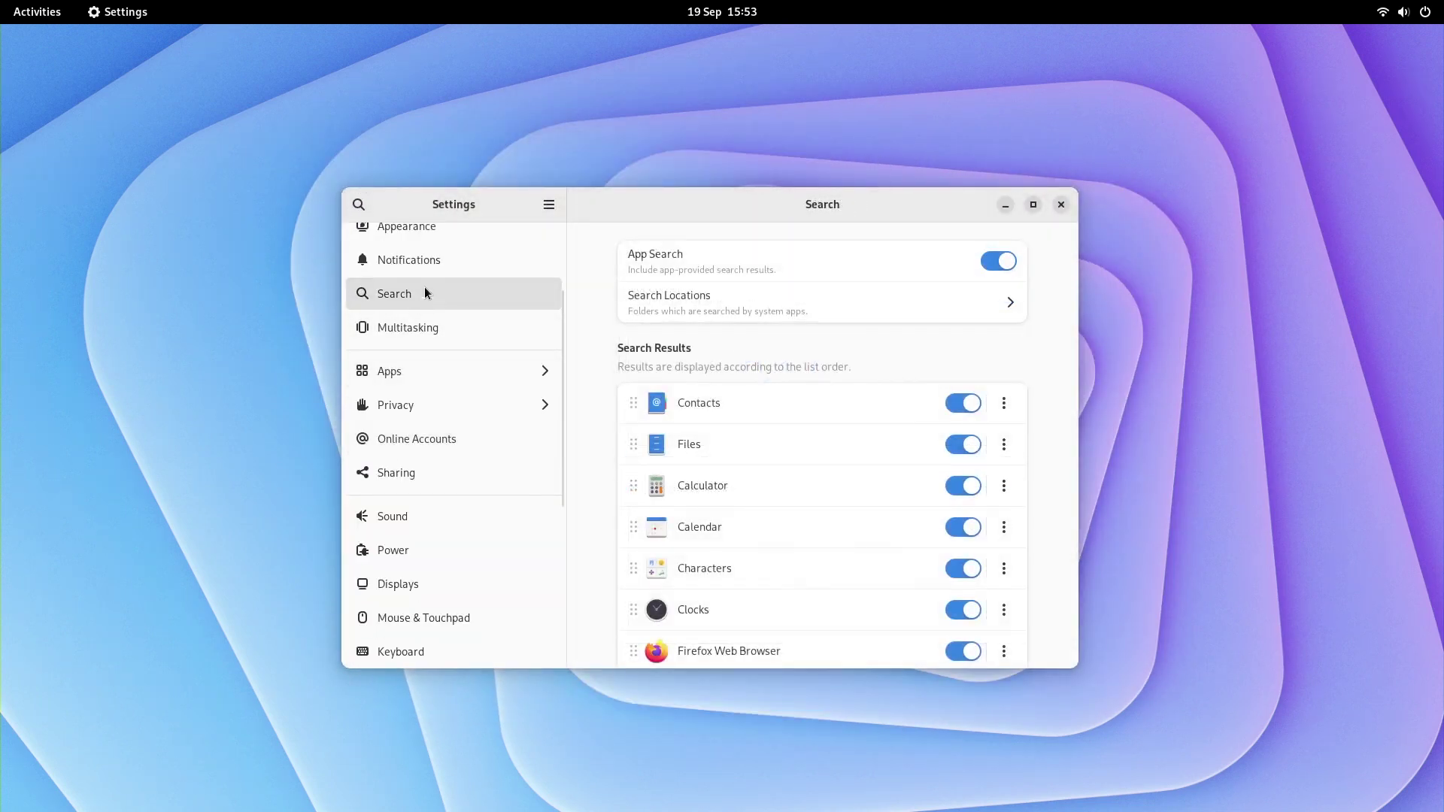
pyautogui.scroll(-5, 800, 400)
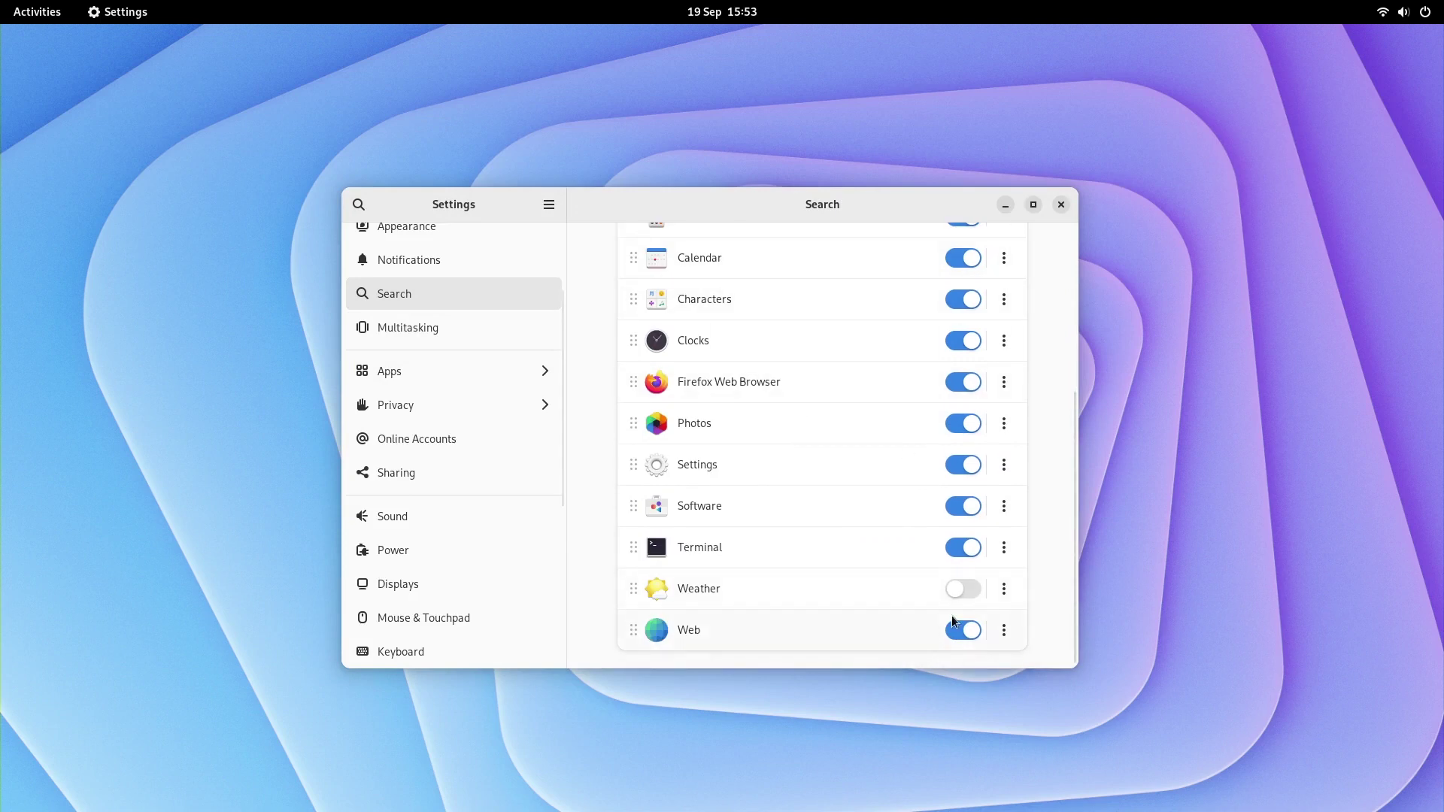
pyautogui.scroll(3, 486, 388)
pyautogui.click(485, 388)
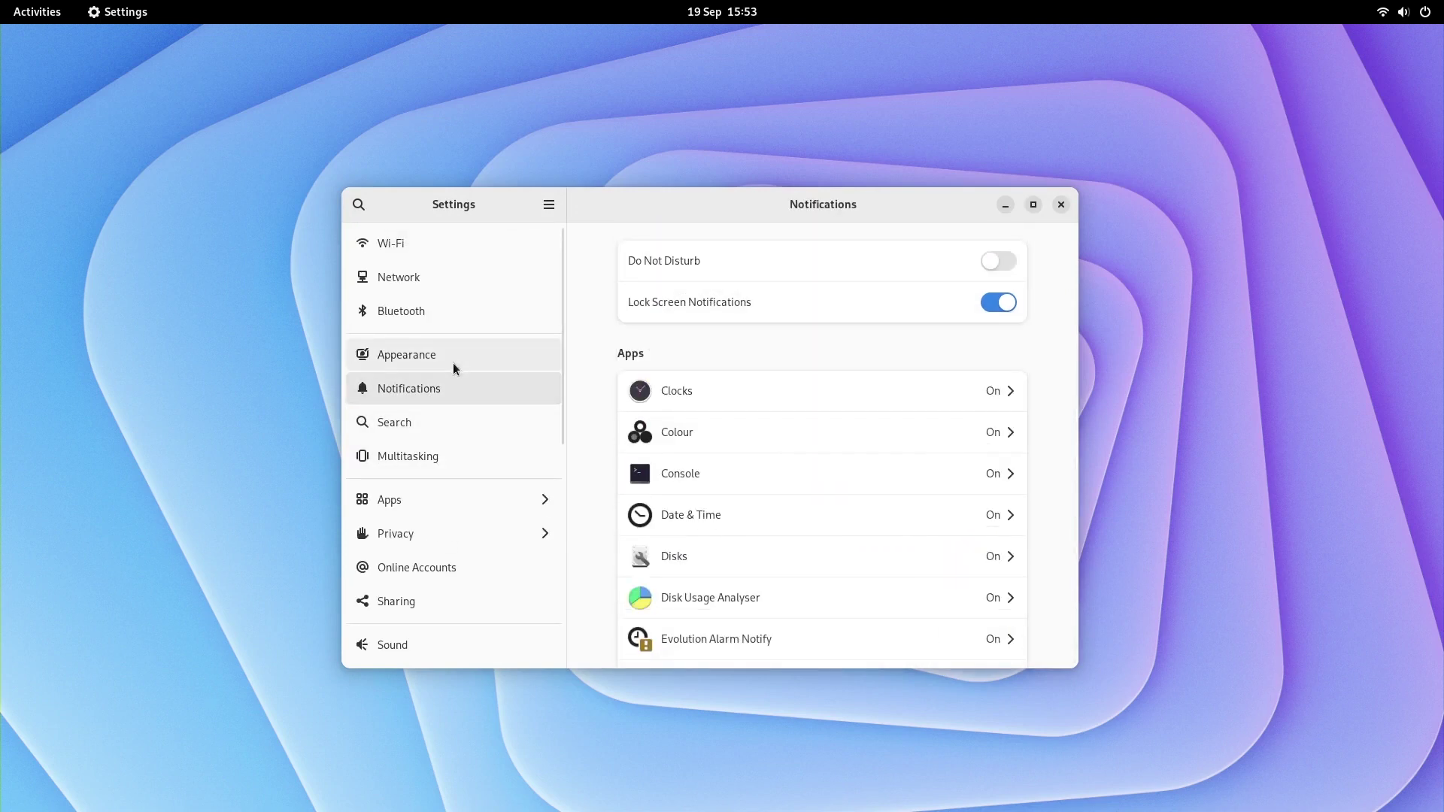
pyautogui.click(997, 261)
pyautogui.click(756, 10)
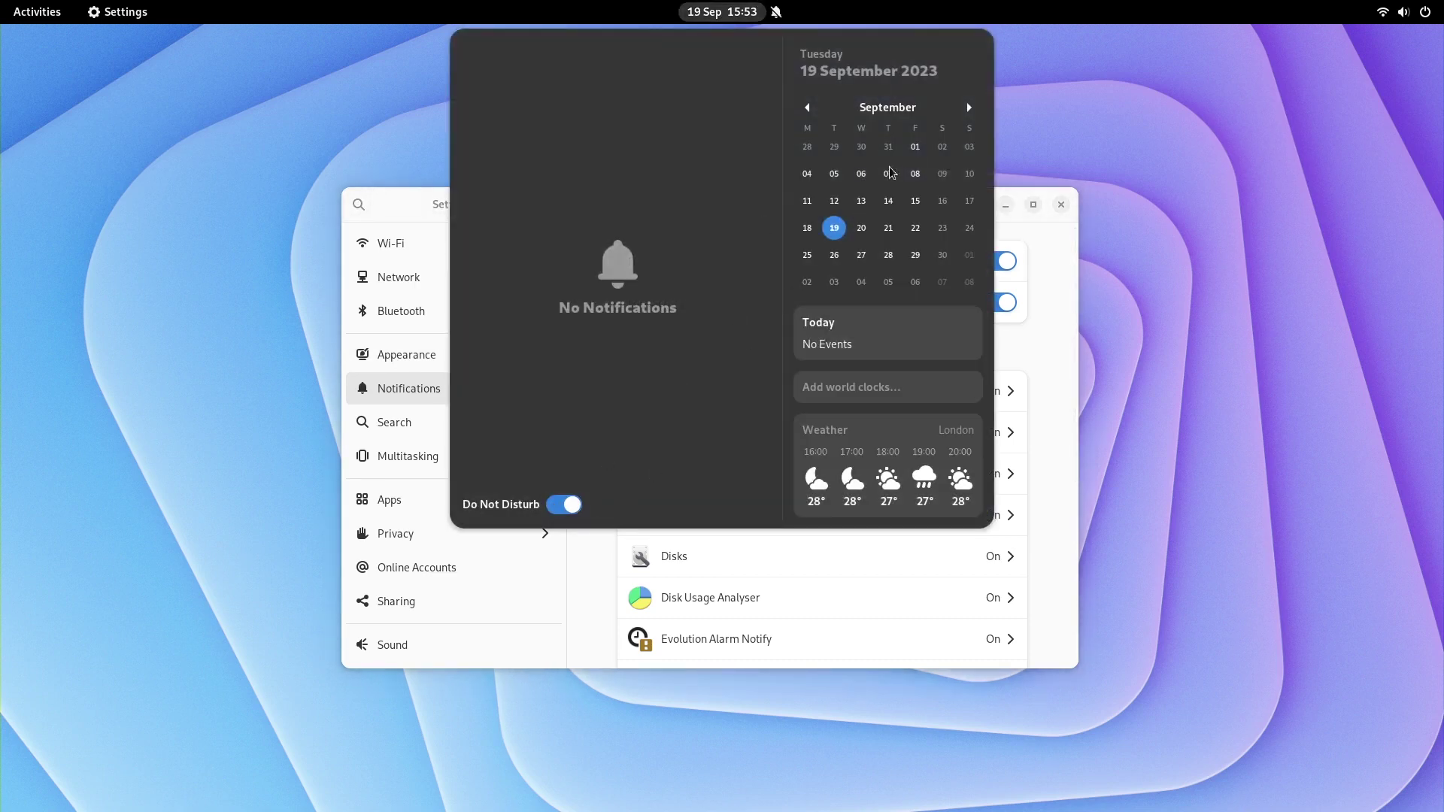
# Step: Open GNOME Calendar on September 19 and shrink its window to the left side
pyautogui.click(969, 108)
pyautogui.click(807, 107)
pyautogui.click(843, 227)
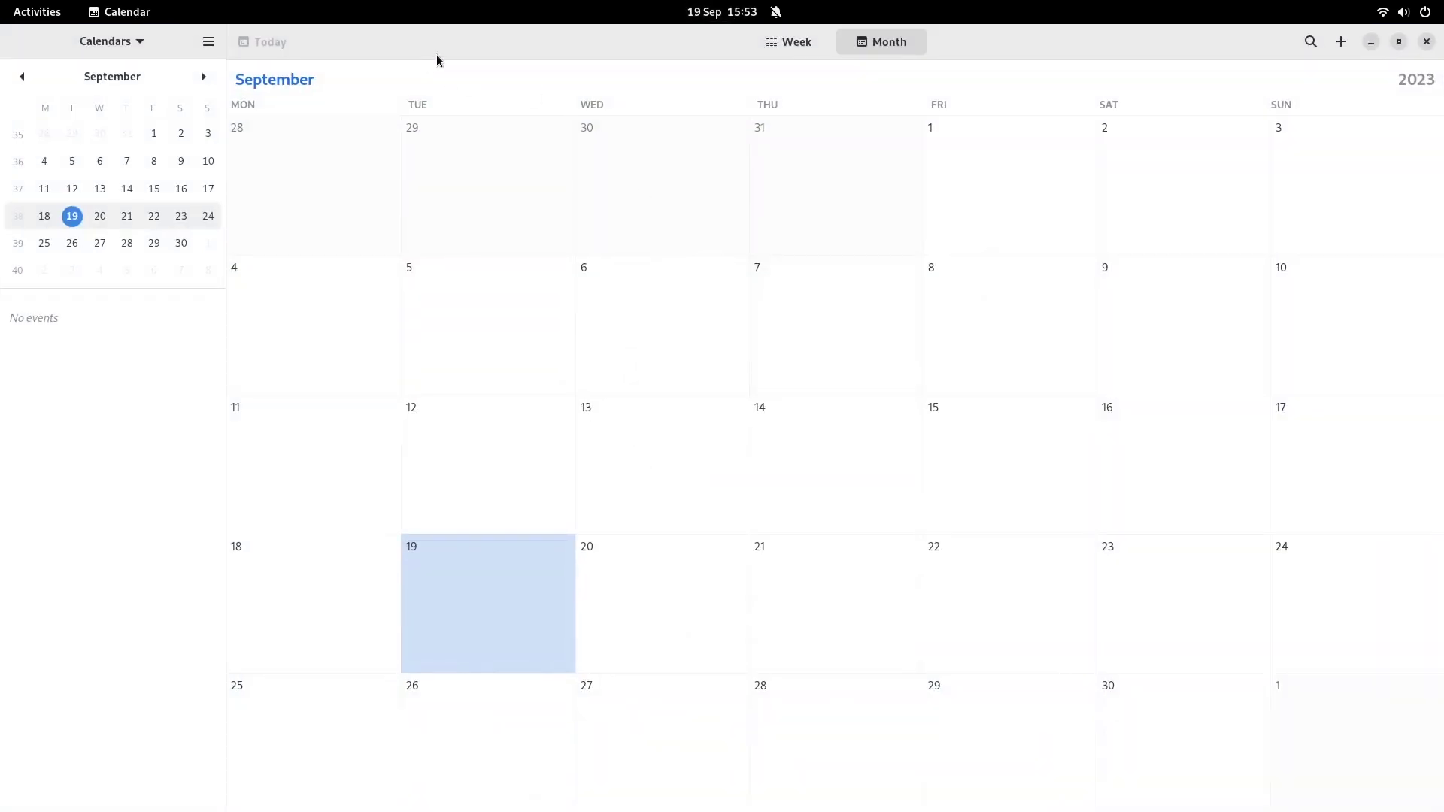
pyautogui.moveTo(436, 60); pyautogui.dragTo(293, 195)
# Step: Open the full London weather forecast and place the Weather window on the right
pyautogui.click(776, 9)
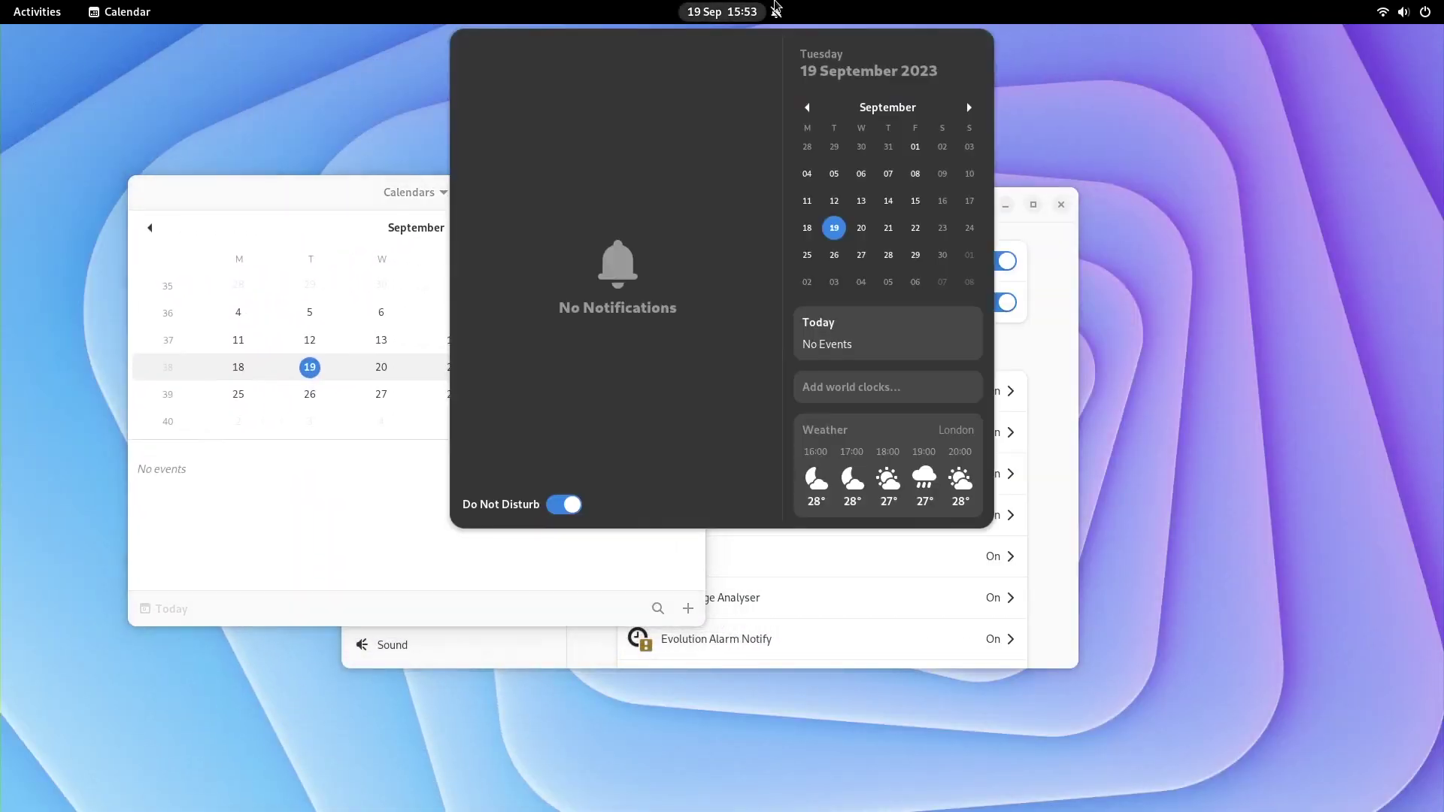
pyautogui.click(863, 484)
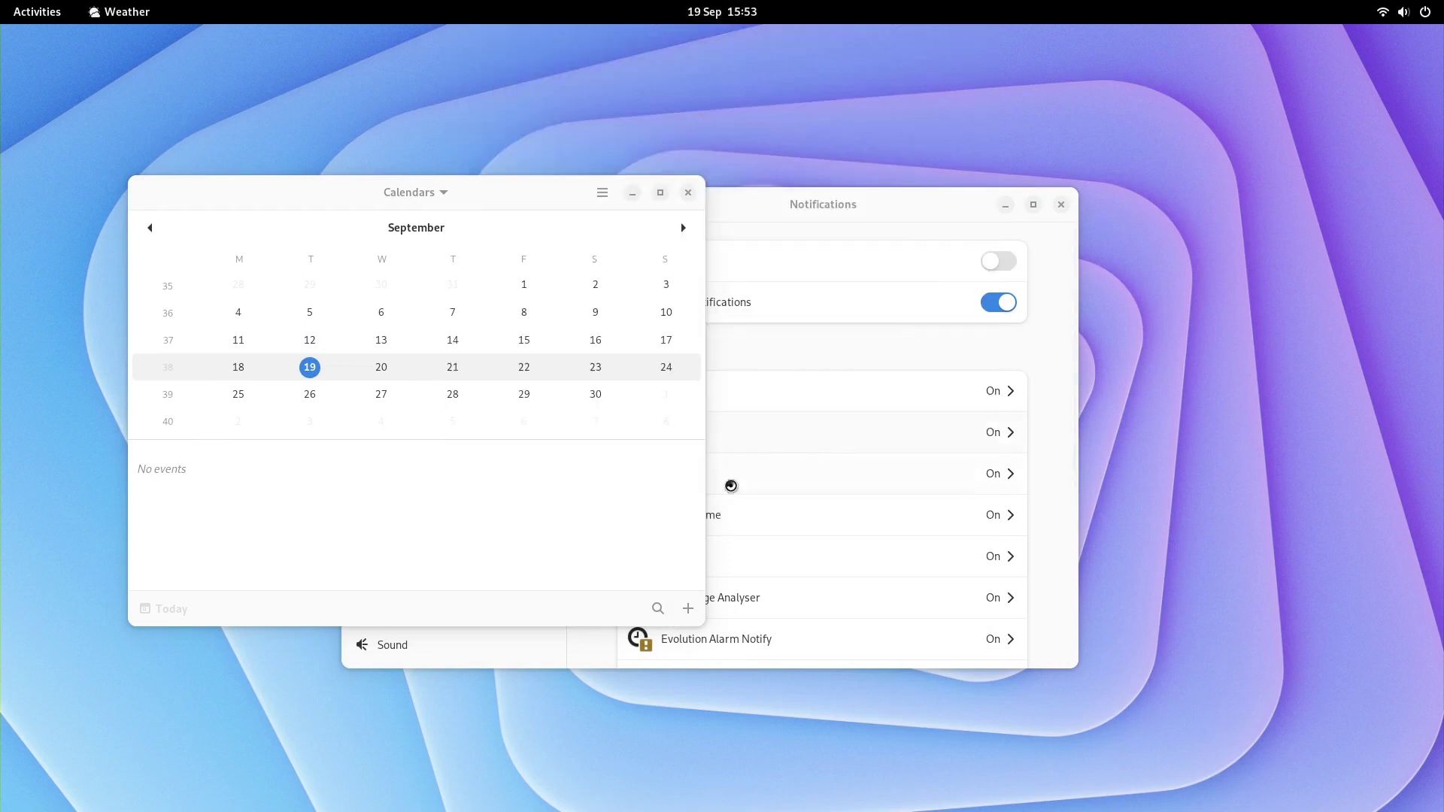
pyautogui.moveTo(388, 51); pyautogui.dragTo(1212, 139)
# Step: Turn on dark style in Quick Settings and move the Calendar window up and left
pyautogui.click(1403, 11)
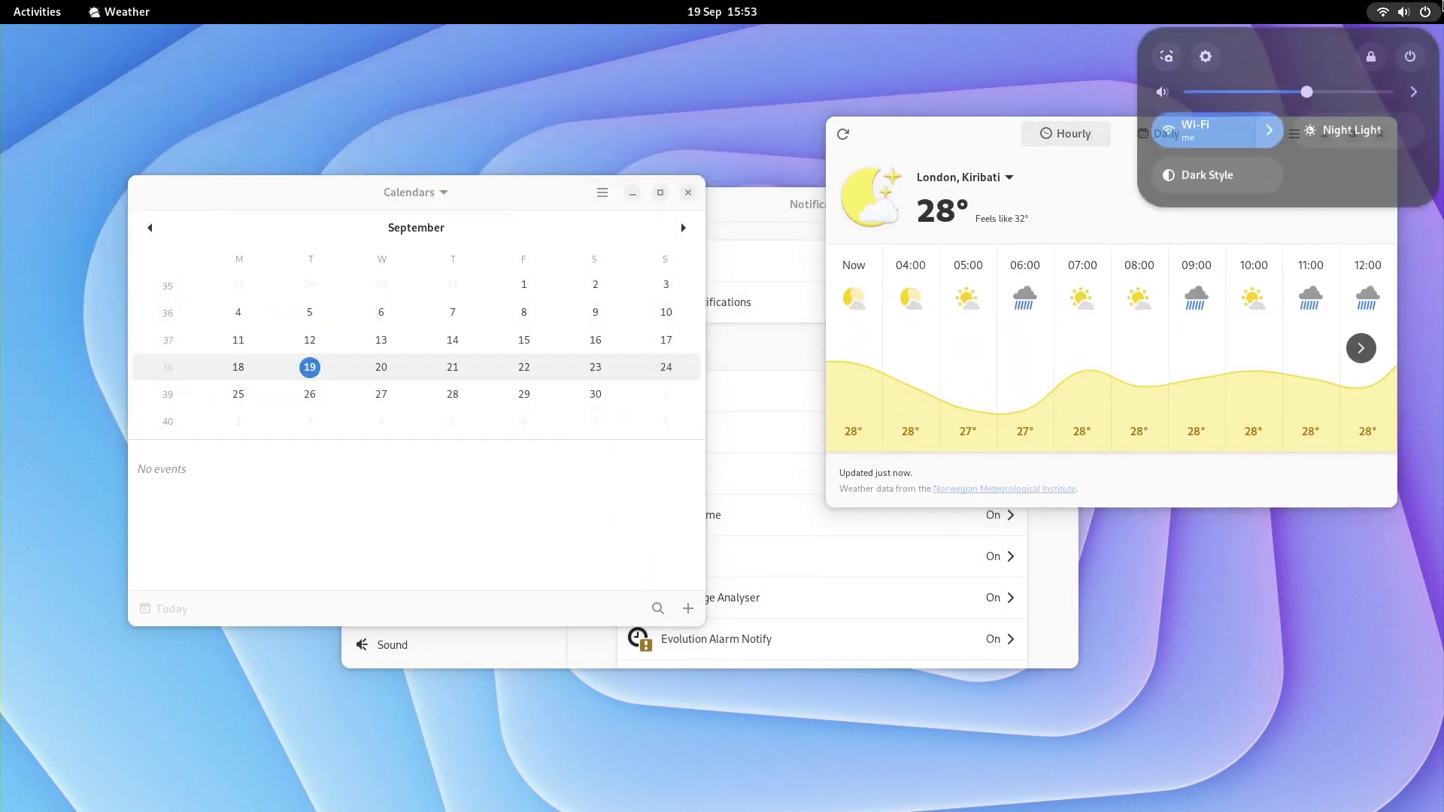
pyautogui.click(1233, 181)
pyautogui.click(560, 307)
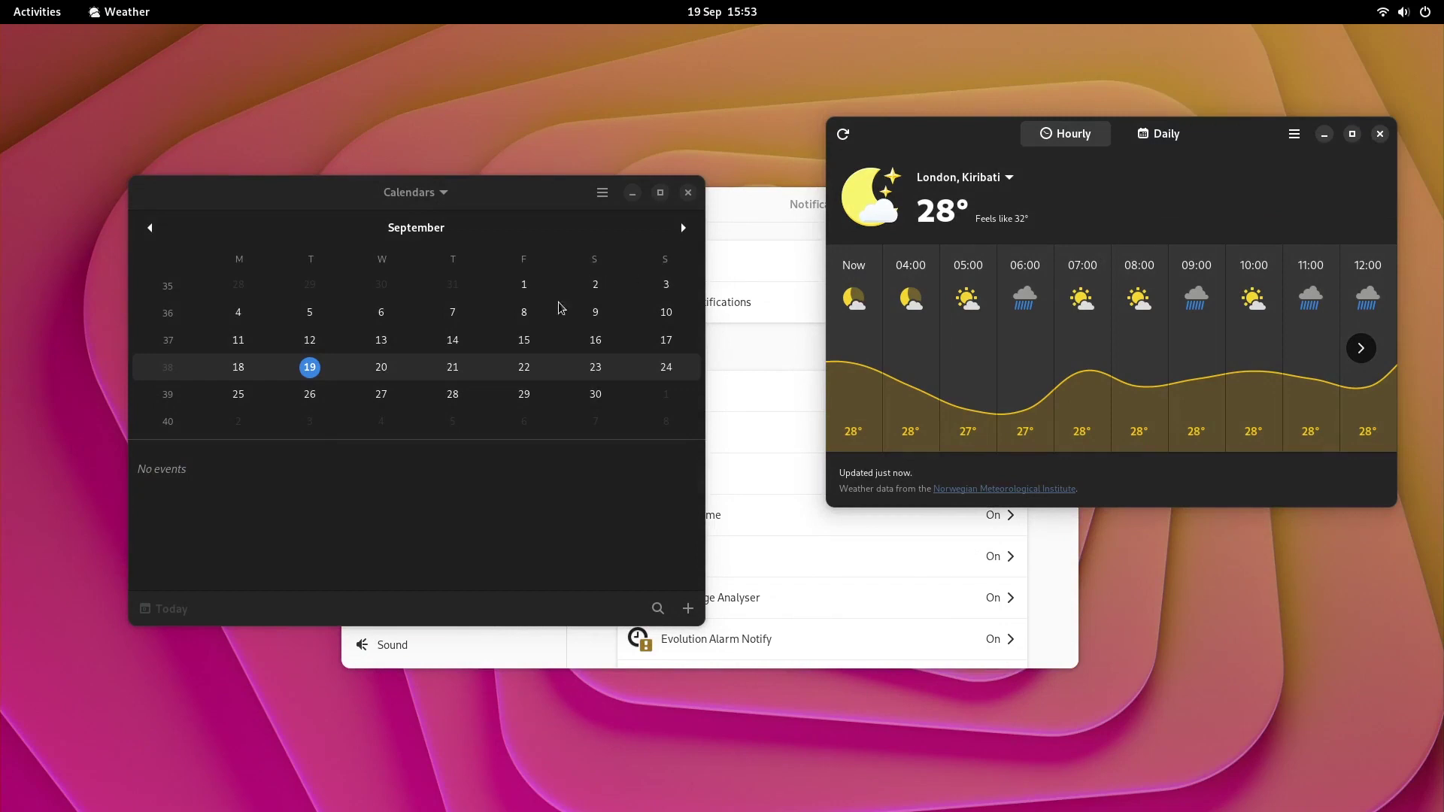
pyautogui.moveTo(497, 180); pyautogui.dragTo(285, 92)
pyautogui.press('super')
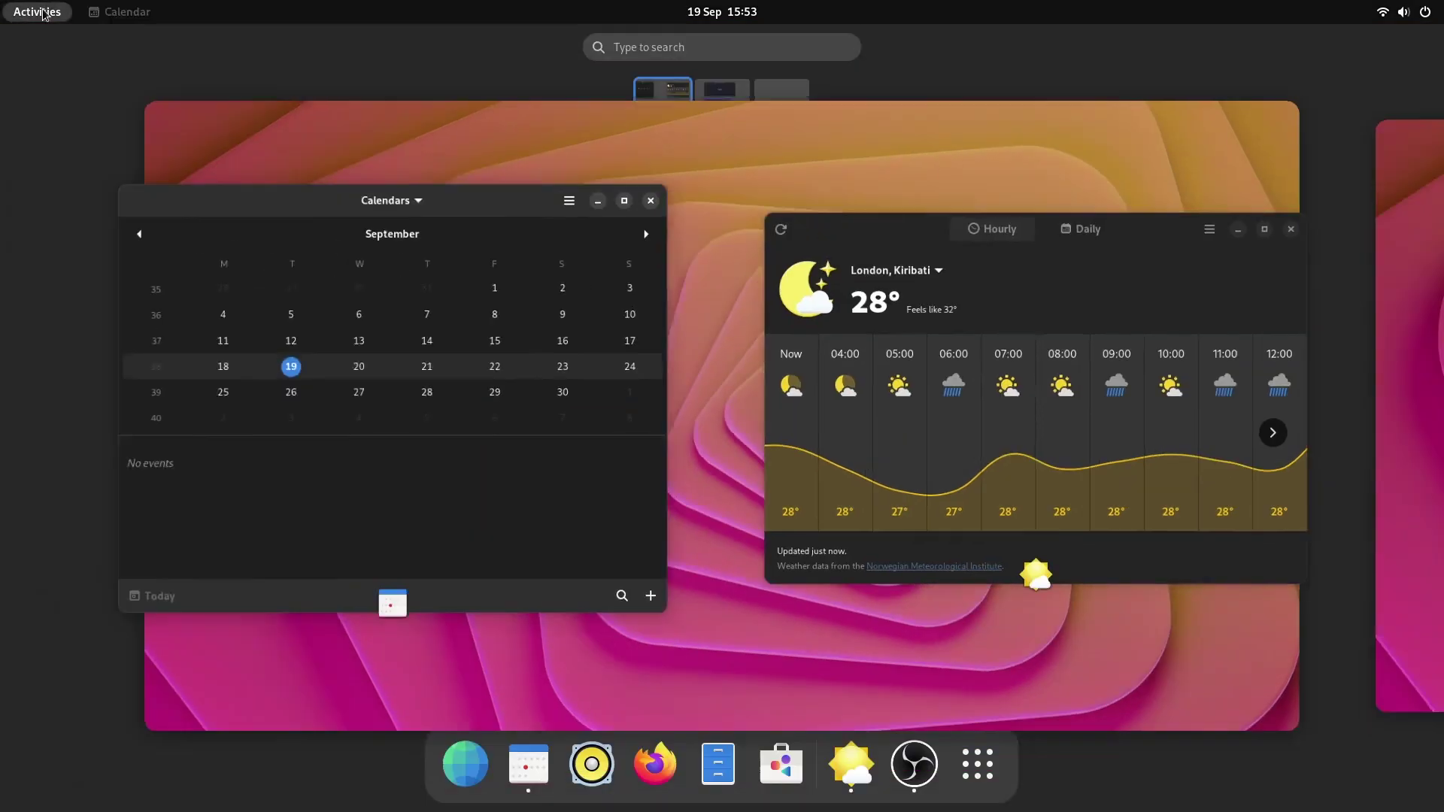
# Step: Bring back the Settings window and arrange it beneath the Calendar window
pyautogui.click(1402, 12)
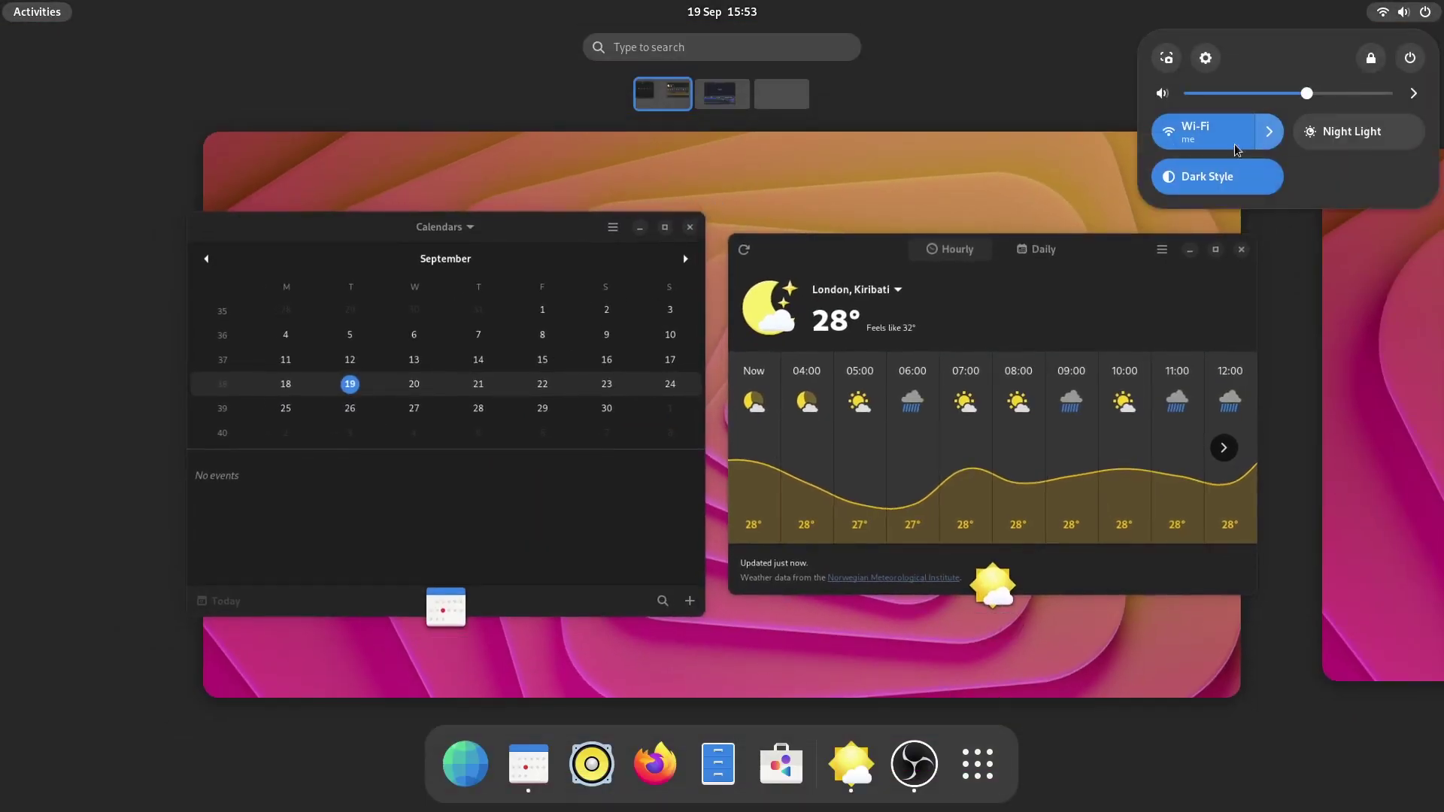
pyautogui.click(1203, 63)
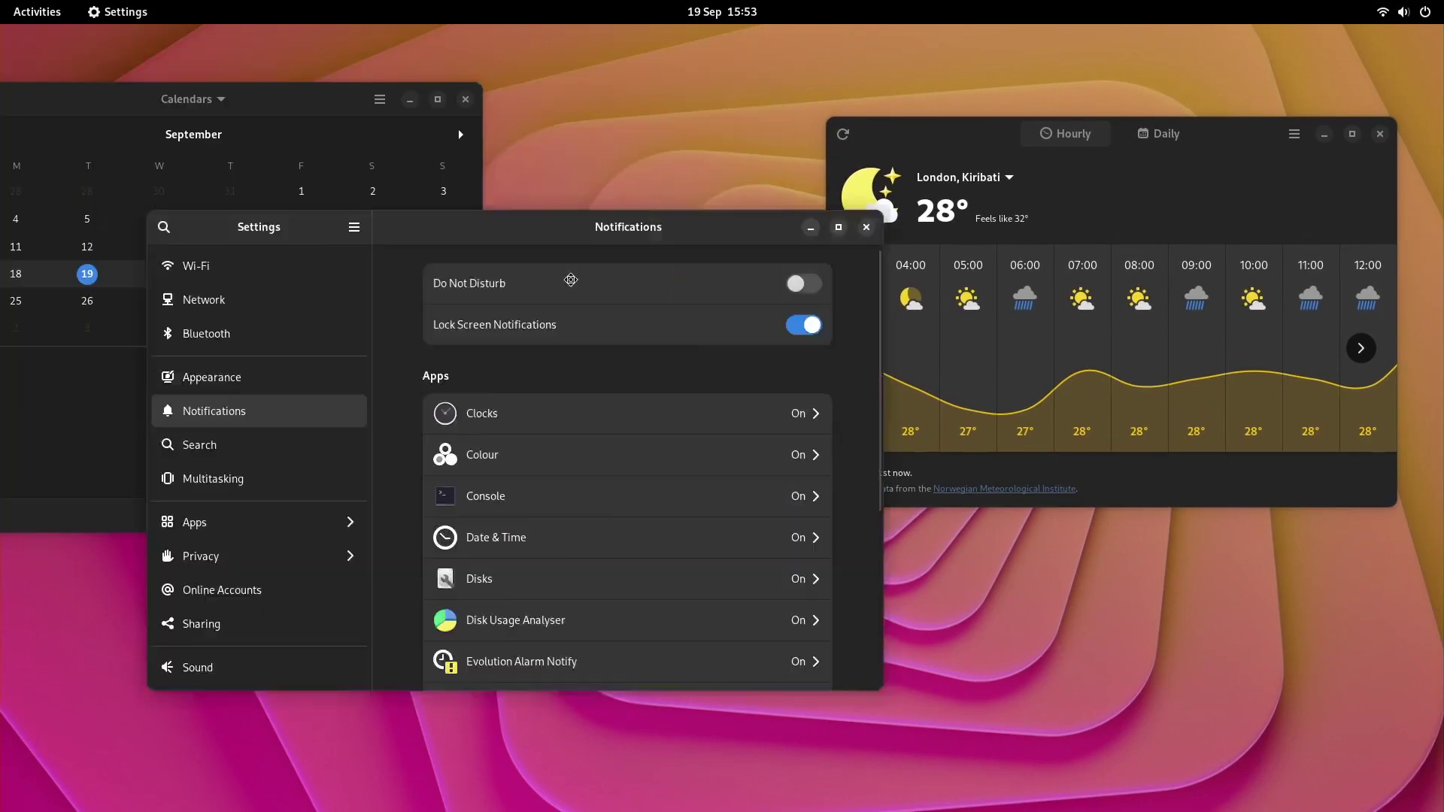
pyautogui.moveTo(570, 280); pyautogui.dragTo(675, 372)
pyautogui.moveTo(245, 92); pyautogui.dragTo(515, 93)
# Step: Toggle dark style off and back on, leaving the desktop dark
pyautogui.click(1402, 11)
pyautogui.click(1217, 177)
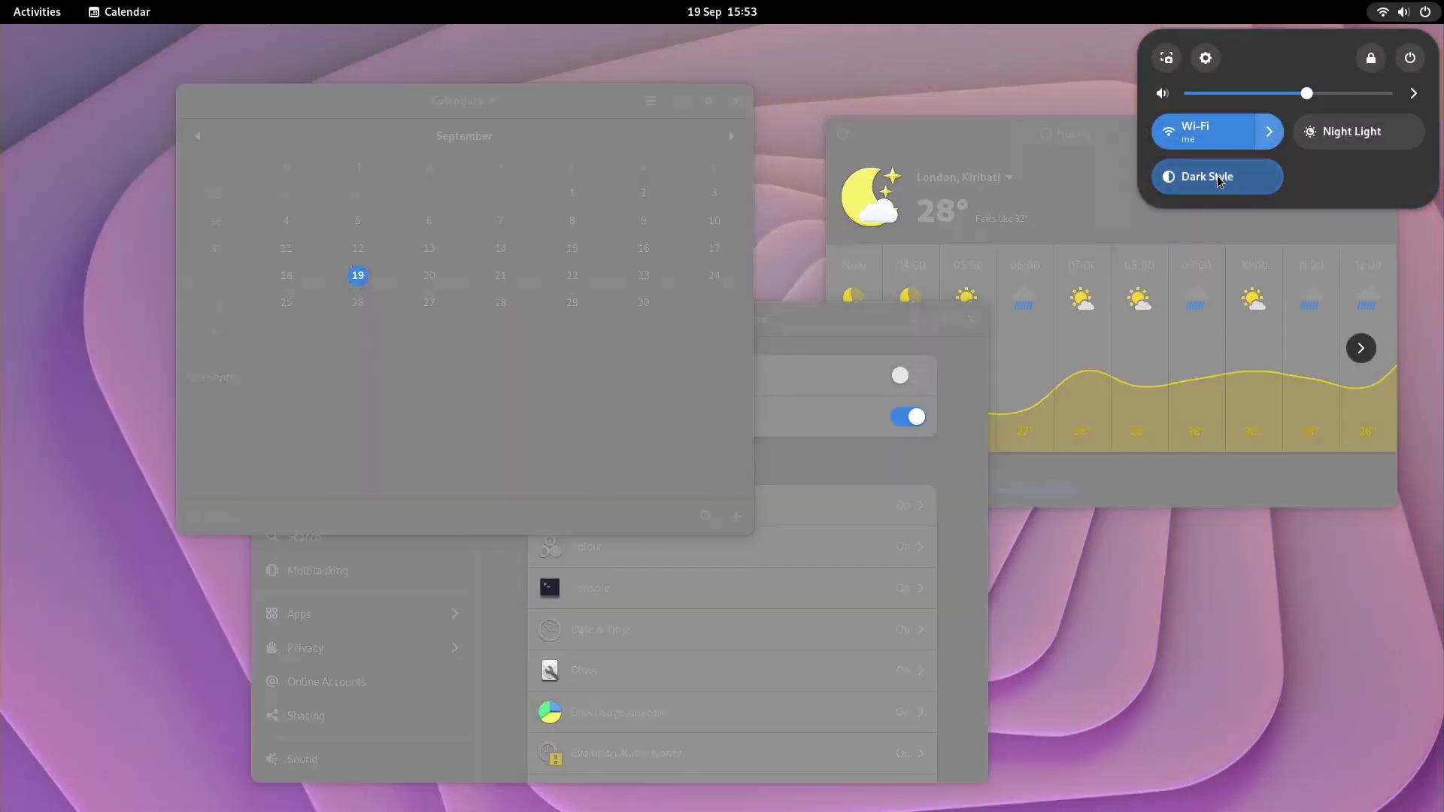
pyautogui.click(1218, 179)
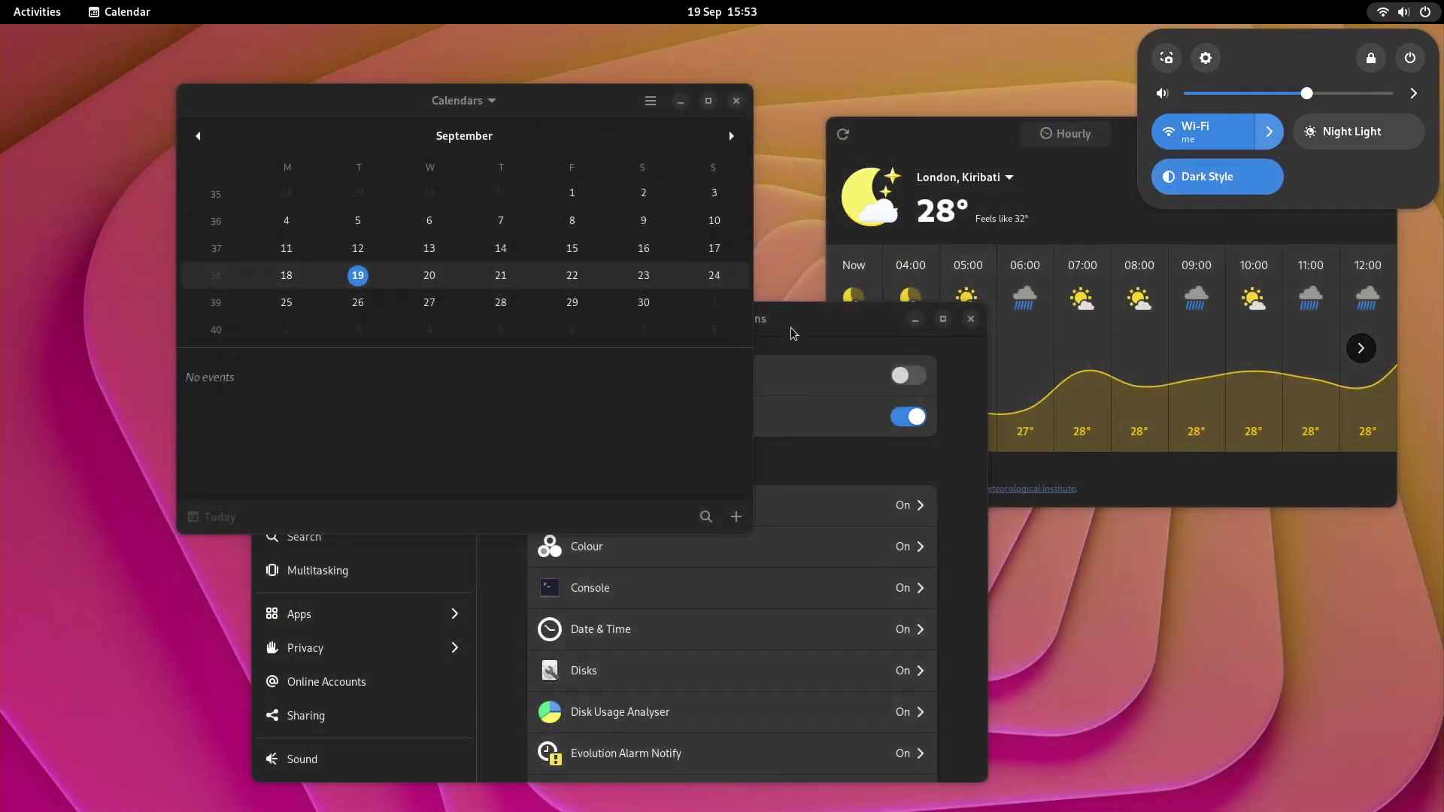